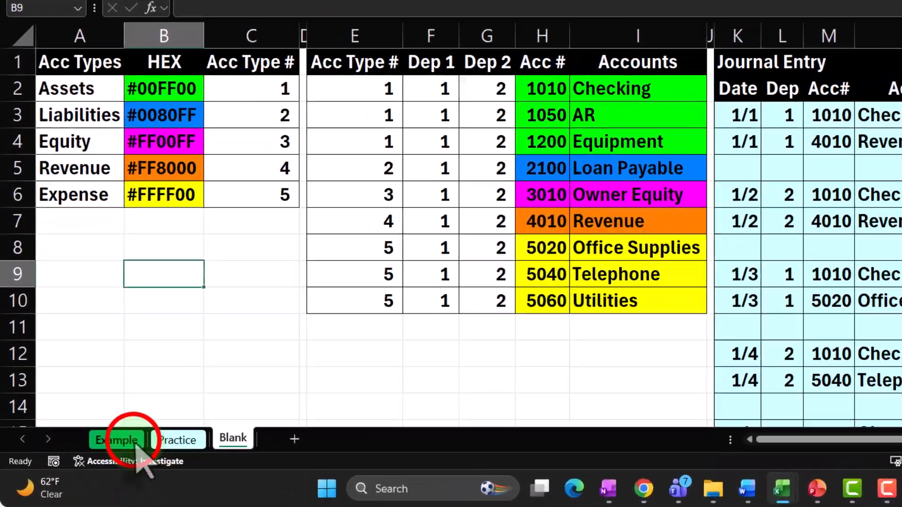
Step: Look through the Example and Practice worksheets, ending on the Blank worksheet
{"action": "left_click", "coordinate": [134, 442]}
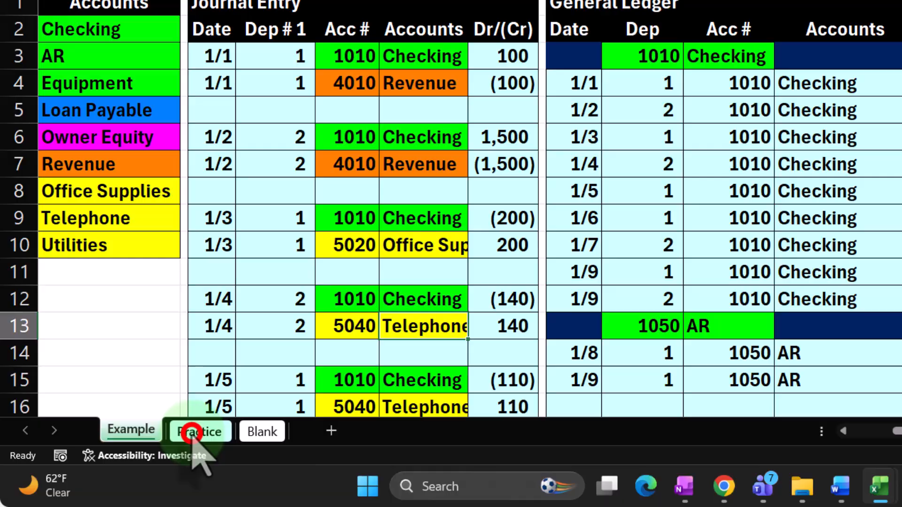
{"action": "left_click", "coordinate": [132, 457]}
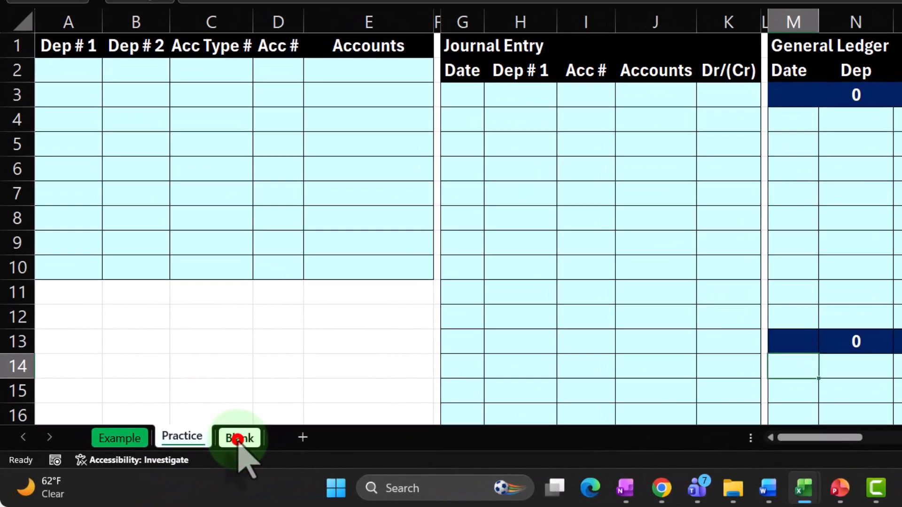
{"action": "left_click", "coordinate": [174, 457]}
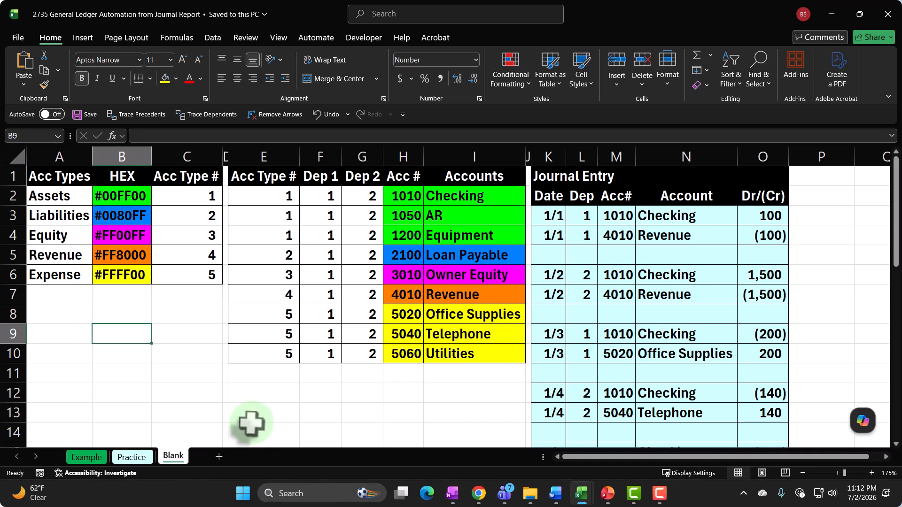
{"action": "left_click_drag", "start_coordinate": [257, 393], "coordinate": [311, 413]}
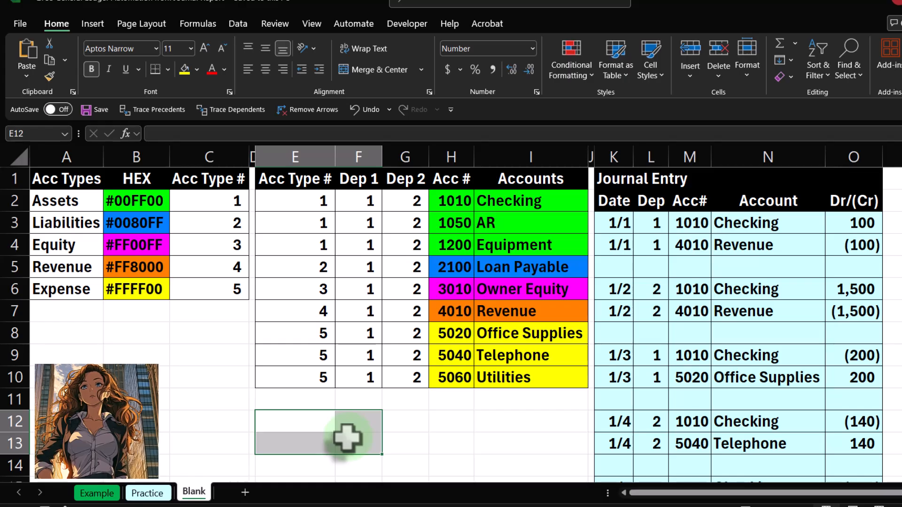
Step: Review the account names, account numbers, department columns and account types in the two lookup tables of the Blank sheet
{"action": "left_click_drag", "start_coordinate": [530, 204], "coordinate": [541, 371]}
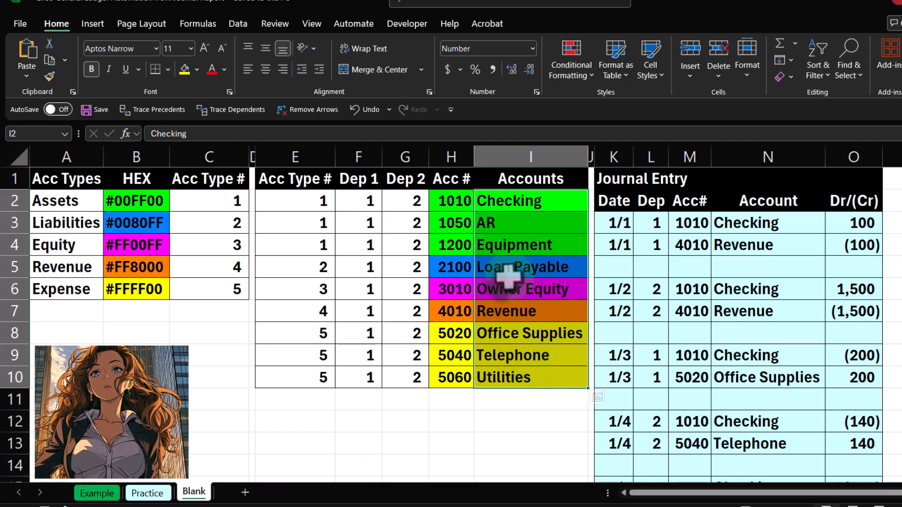
{"action": "left_click_drag", "start_coordinate": [452, 201], "coordinate": [468, 376]}
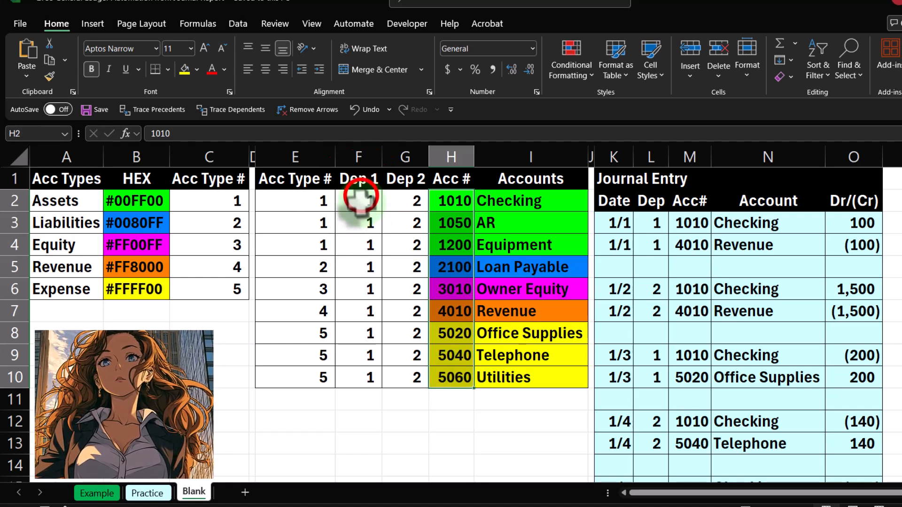
{"action": "left_click_drag", "start_coordinate": [359, 202], "coordinate": [390, 374]}
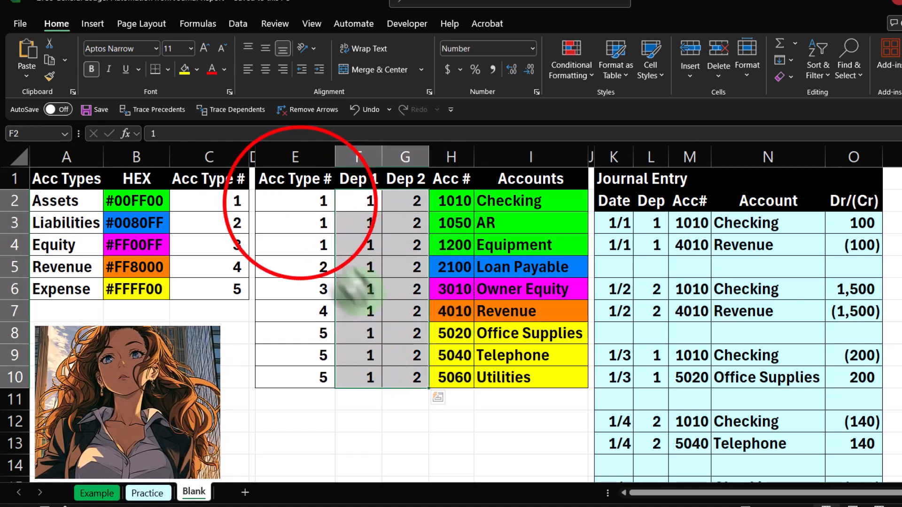
{"action": "left_click_drag", "start_coordinate": [297, 206], "coordinate": [293, 373]}
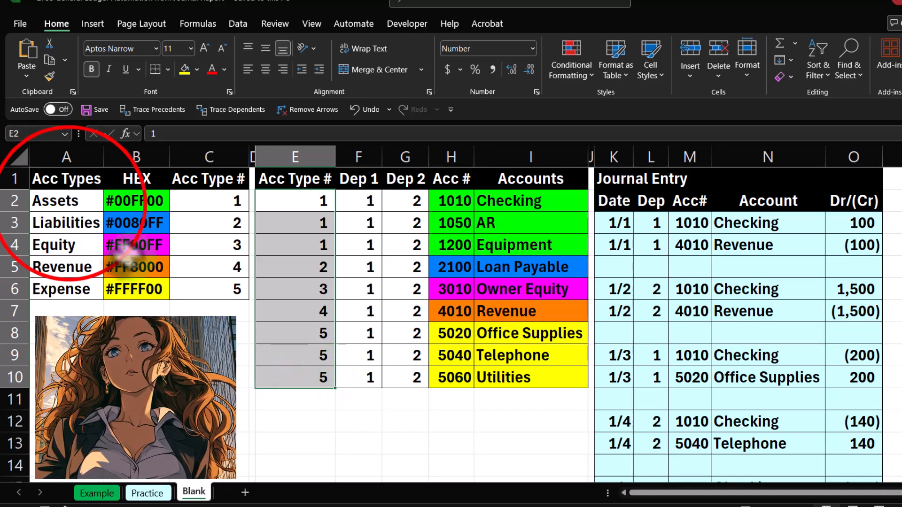
{"action": "left_click", "coordinate": [73, 202]}
{"action": "left_click_drag", "start_coordinate": [66, 212], "coordinate": [62, 287]}
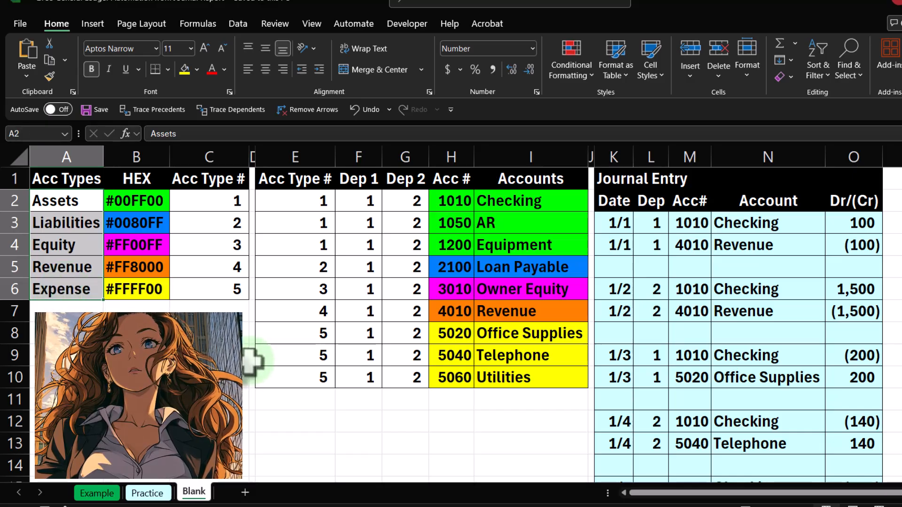
Step: Go across the account tables to the Journal Entry table and select the first entry's account number in M3
{"action": "key", "text": "Right"}
{"action": "key", "text": "Right"}
{"action": "key", "text": "Right"}
{"action": "key", "text": "Right"}
{"action": "key", "text": "Right"}
{"action": "key", "text": "Right"}
{"action": "key", "text": "Right"}
{"action": "key", "text": "Right"}
{"action": "key", "text": "Right"}
{"action": "key", "text": "Right"}
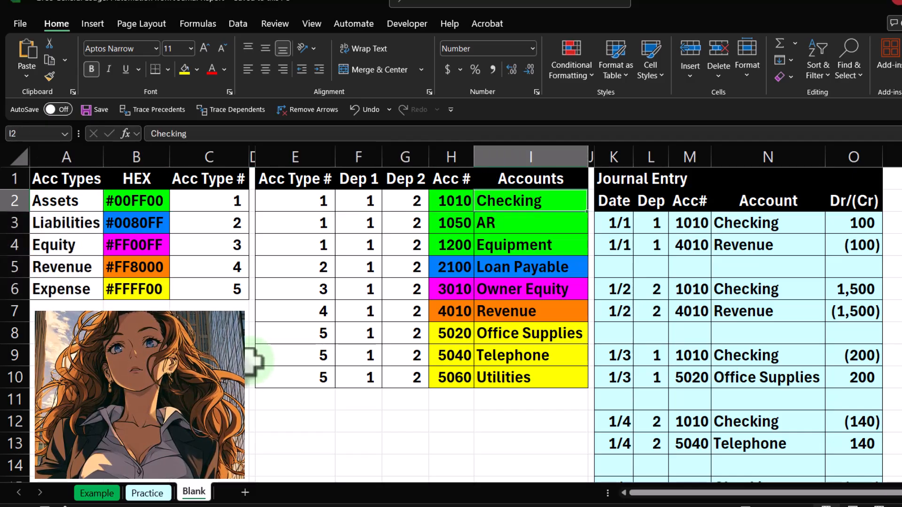
{"action": "key", "text": "Up"}
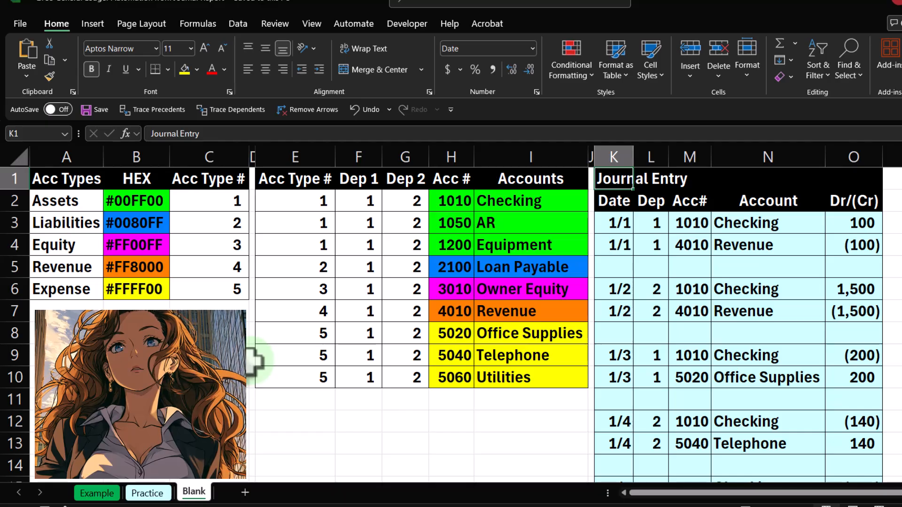
{"action": "key", "text": "Down"}
{"action": "key", "text": "Down"}
{"action": "key", "text": "Right"}
{"action": "key", "text": "Right"}
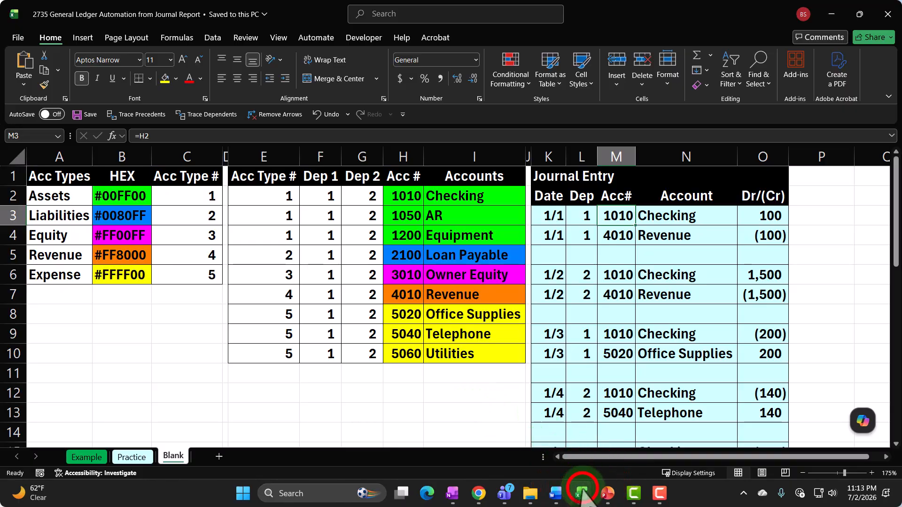
Step: Minimize the workbook and switch to the QuickBooks Online window in Chrome
{"action": "left_click_drag", "start_coordinate": [583, 489], "coordinate": [683, 492]}
{"action": "left_click_drag", "start_coordinate": [482, 493], "coordinate": [650, 498]}
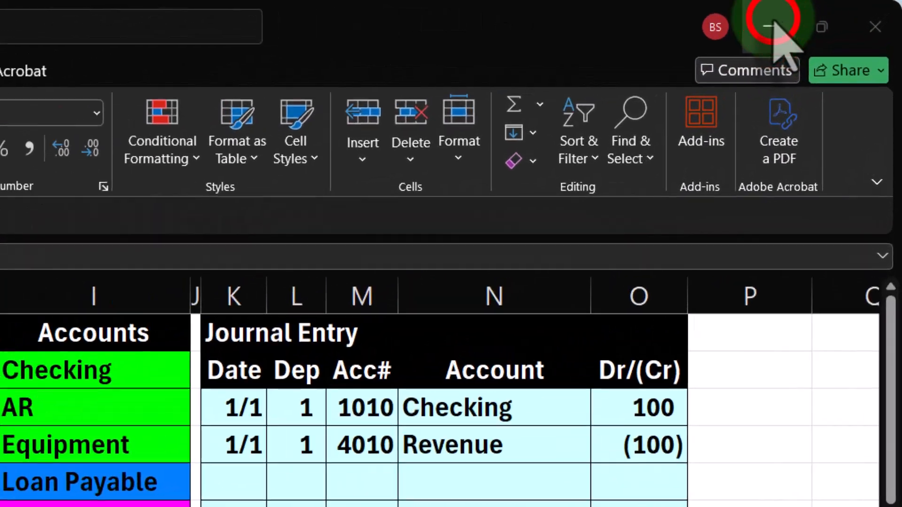
{"action": "left_click", "coordinate": [773, 26]}
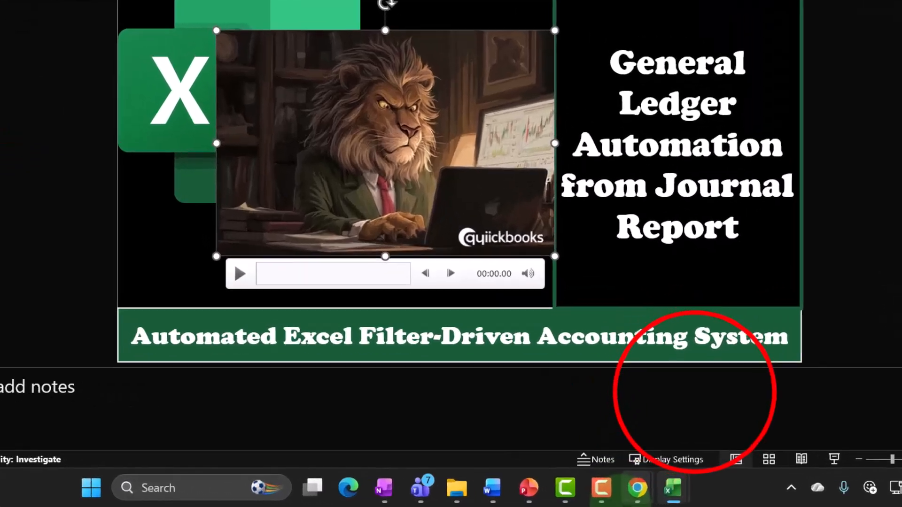
{"action": "mouse_move", "coordinate": [637, 488]}
{"action": "left_click", "coordinate": [690, 389]}
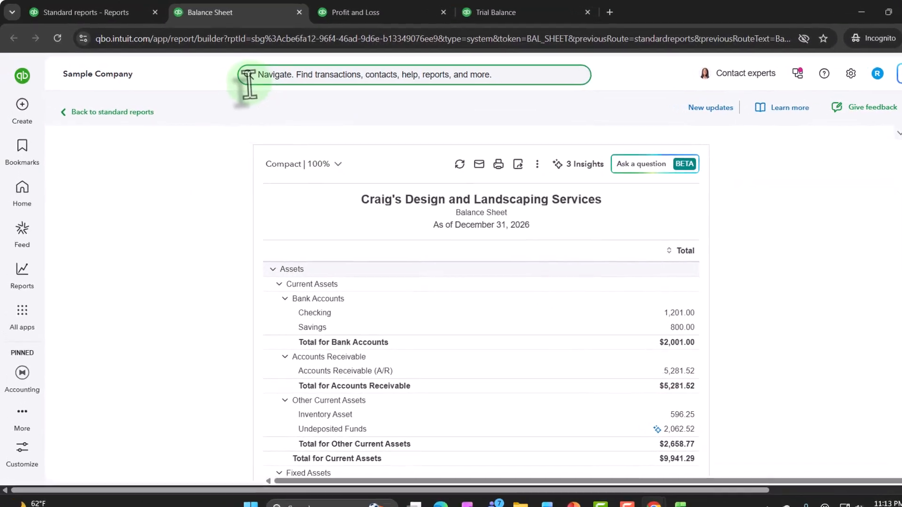
Step: Show the Standard reports page, look over the list of transaction forms that can be created and close it
{"action": "left_click", "coordinate": [103, 14]}
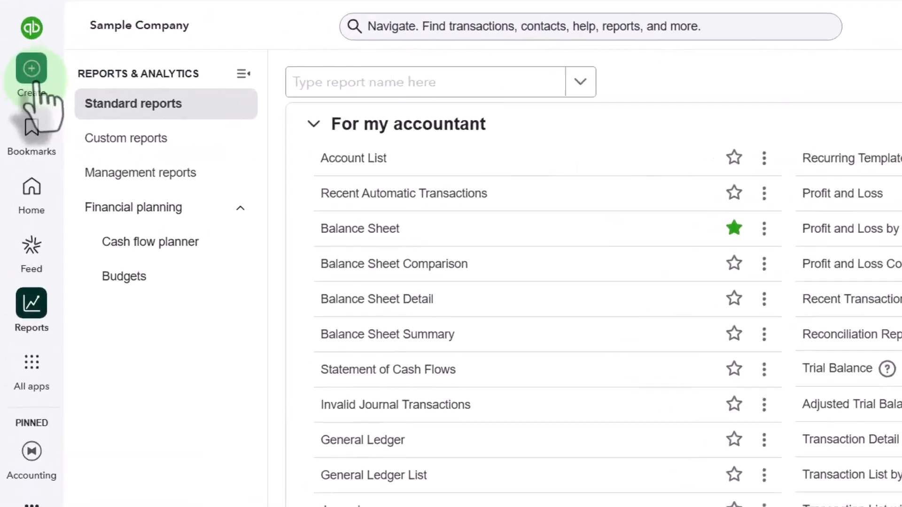
{"action": "left_click", "coordinate": [31, 146]}
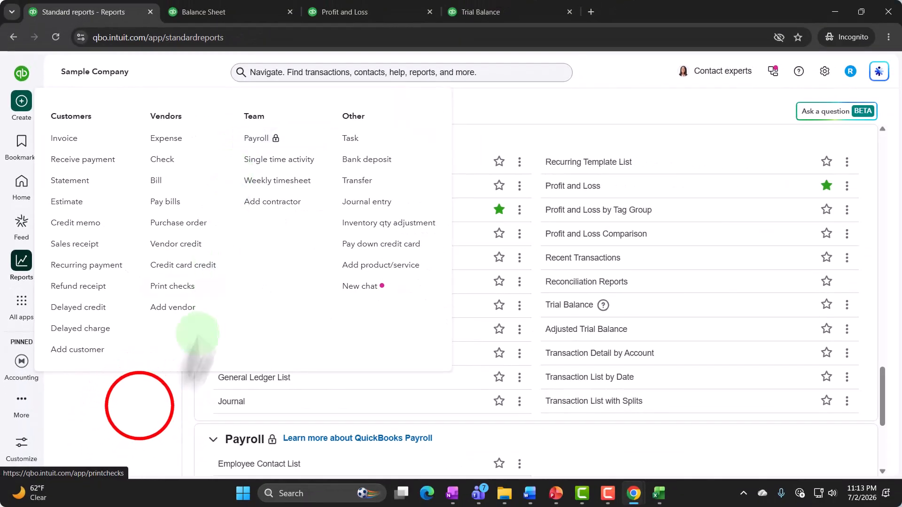
{"action": "left_click", "coordinate": [139, 405]}
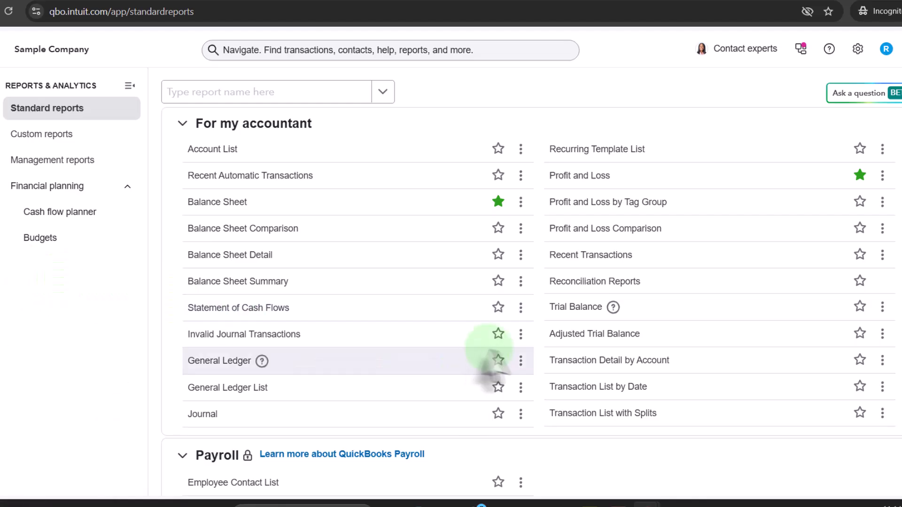
Step: Switch back to the Excel workbook and examine the 1/1 Checking and Revenue lines of the journal entry
{"action": "left_click", "coordinate": [659, 496]}
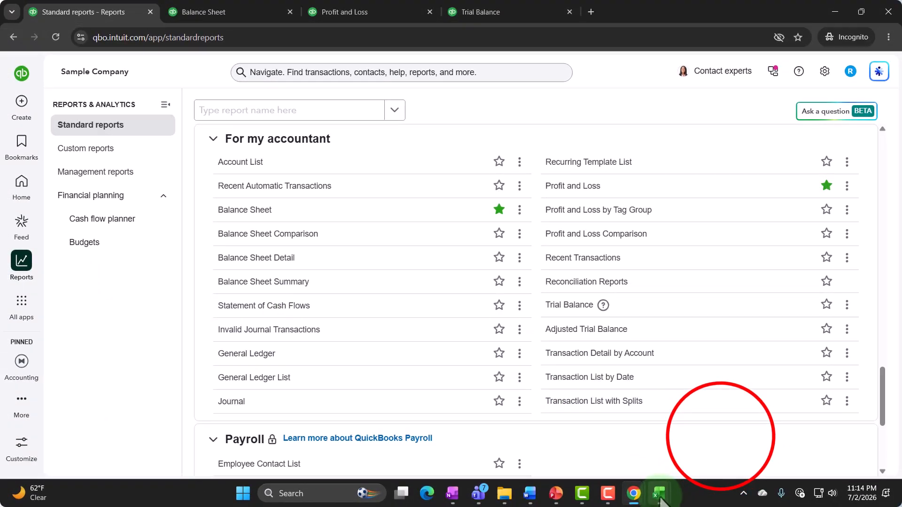
{"action": "left_click", "coordinate": [717, 437]}
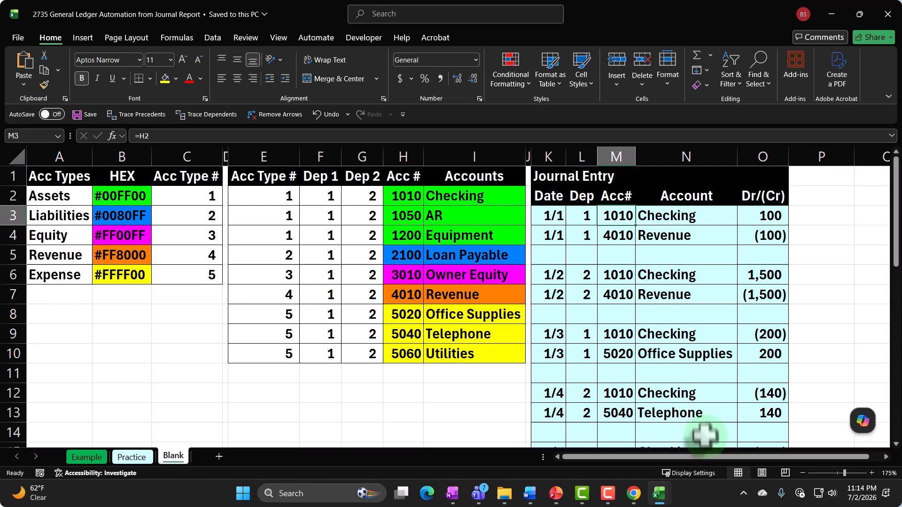
{"action": "left_click_drag", "start_coordinate": [554, 216], "coordinate": [655, 224]}
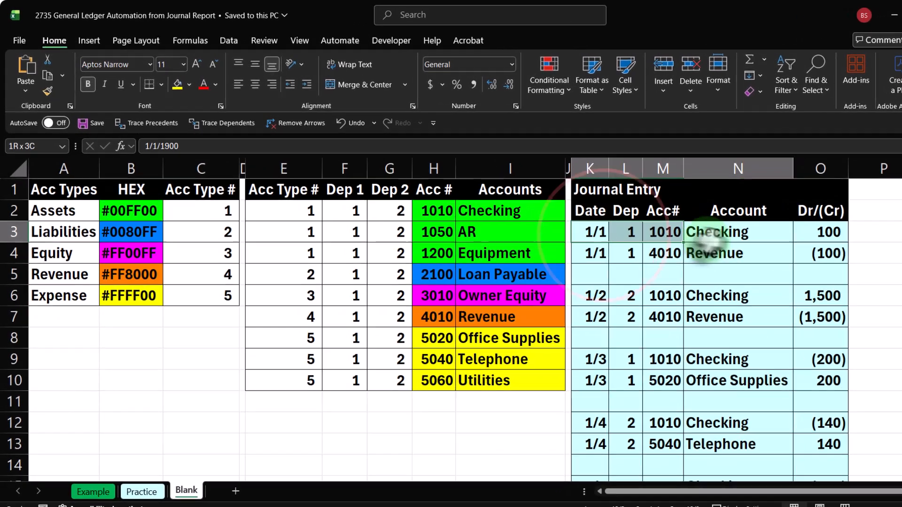
{"action": "left_click_drag", "start_coordinate": [706, 241], "coordinate": [831, 264]}
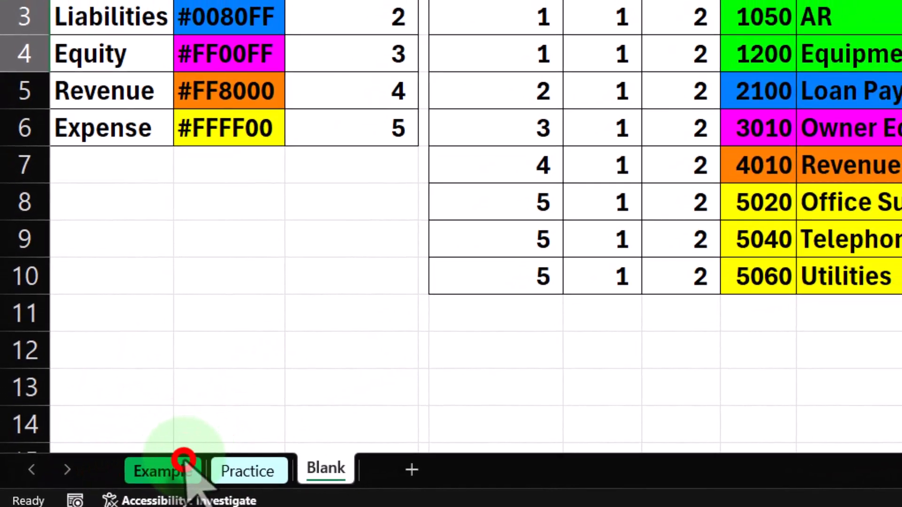
Step: Open the Example sheet and examine how its Journal Entry table feeds the General Ledger table
{"action": "left_click", "coordinate": [94, 501]}
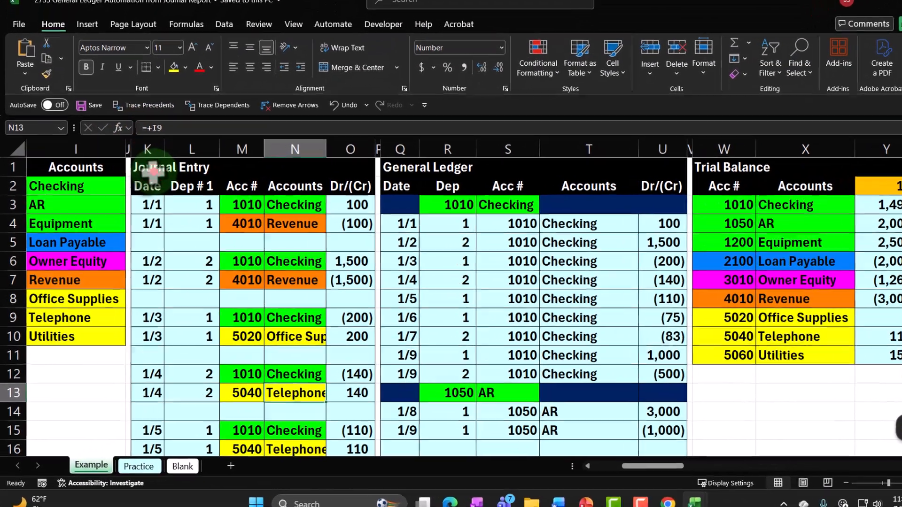
{"action": "left_click_drag", "start_coordinate": [153, 173], "coordinate": [287, 404]}
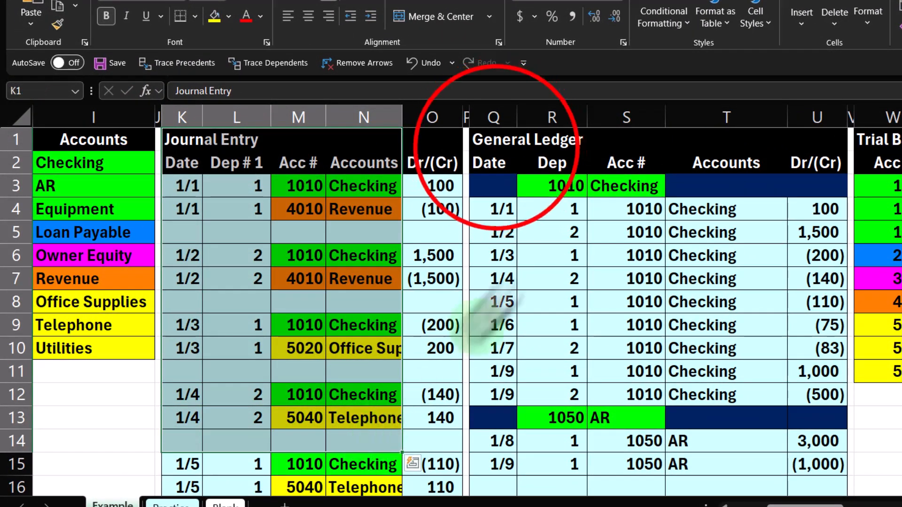
{"action": "left_click_drag", "start_coordinate": [491, 141], "coordinate": [800, 381]}
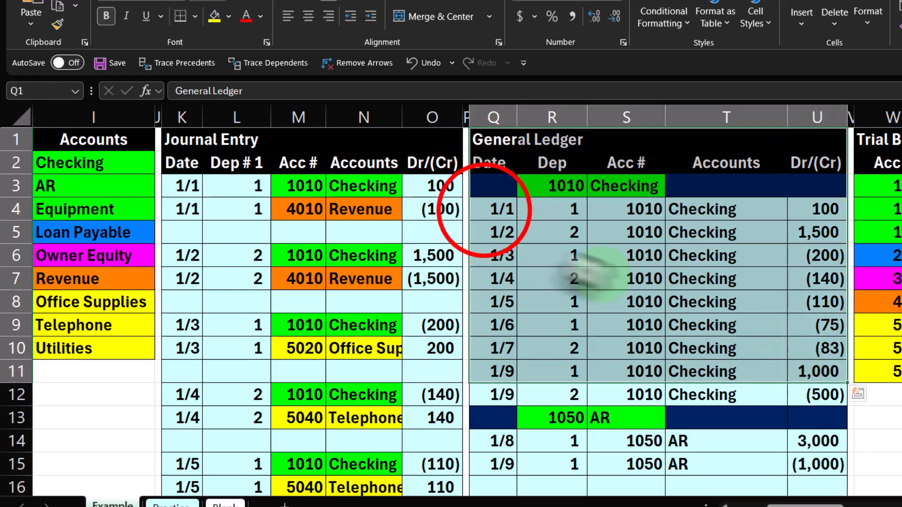
{"action": "left_click_drag", "start_coordinate": [483, 212], "coordinate": [502, 350]}
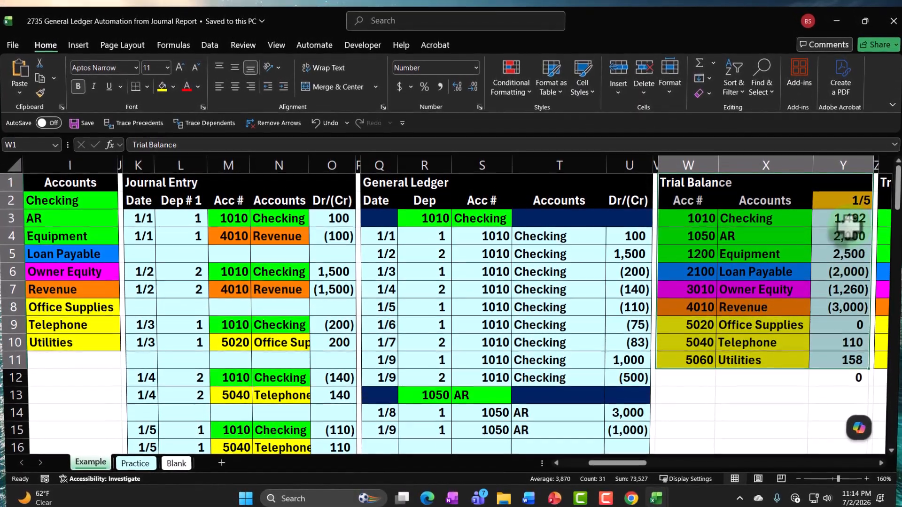
{"action": "left_click_drag", "start_coordinate": [168, 227], "coordinate": [324, 416]}
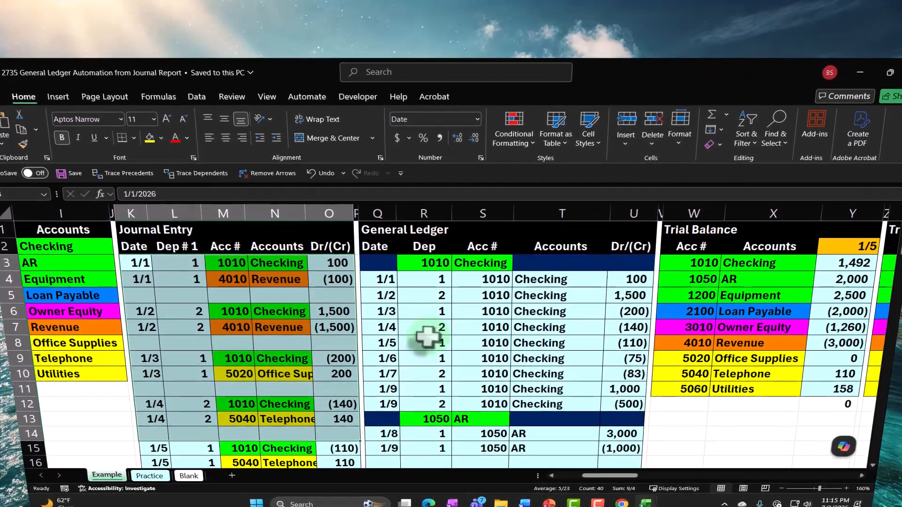
Step: Review the Trial Balance, Balance Sheet and Income Statement on the Example sheet, returning to the ledger tables
{"action": "left_click", "coordinate": [765, 295]}
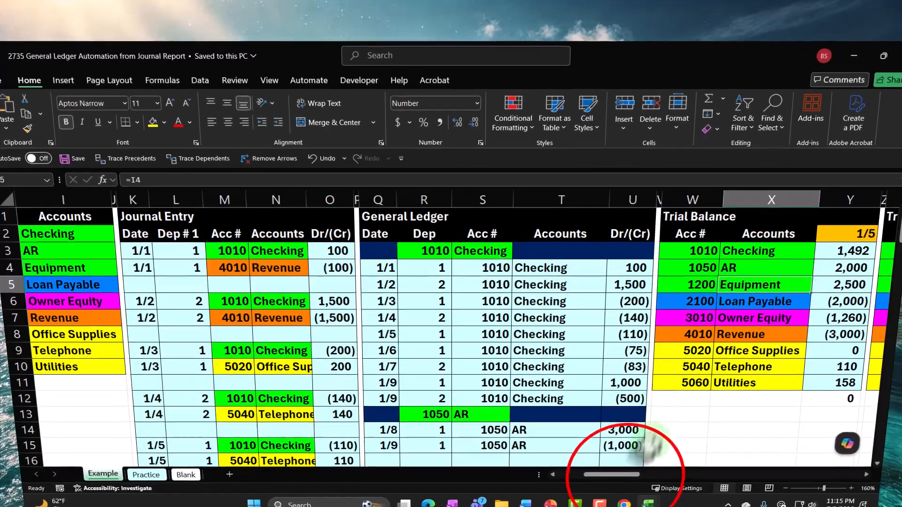
{"action": "left_click_drag", "start_coordinate": [626, 475], "coordinate": [709, 472]}
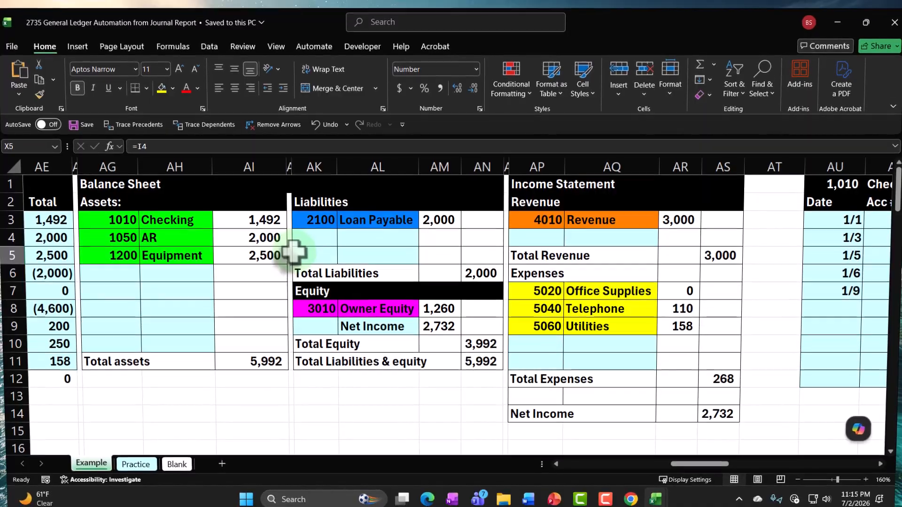
{"action": "left_click_drag", "start_coordinate": [686, 464], "coordinate": [611, 465]}
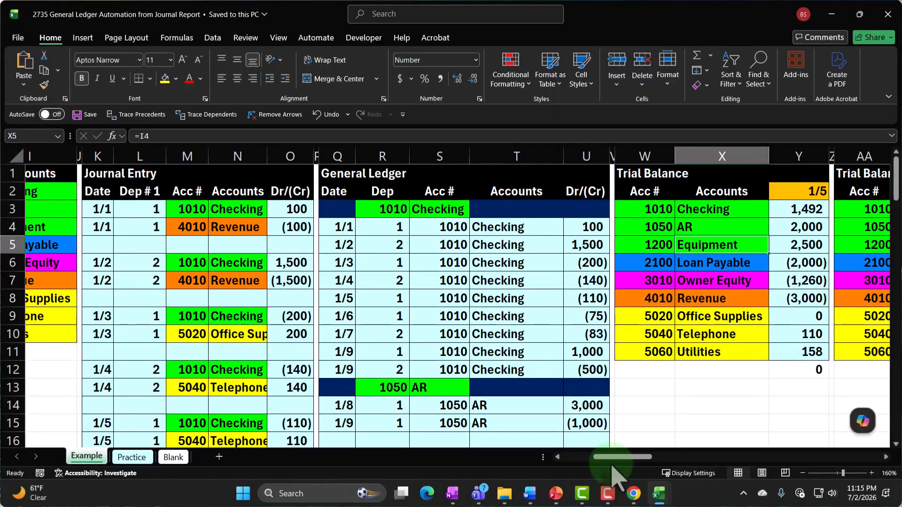
Step: Switch to QuickBooks Online, look through the Trial Balance report and drill down into the Checking balance's transactions
{"action": "left_click", "coordinate": [831, 14]}
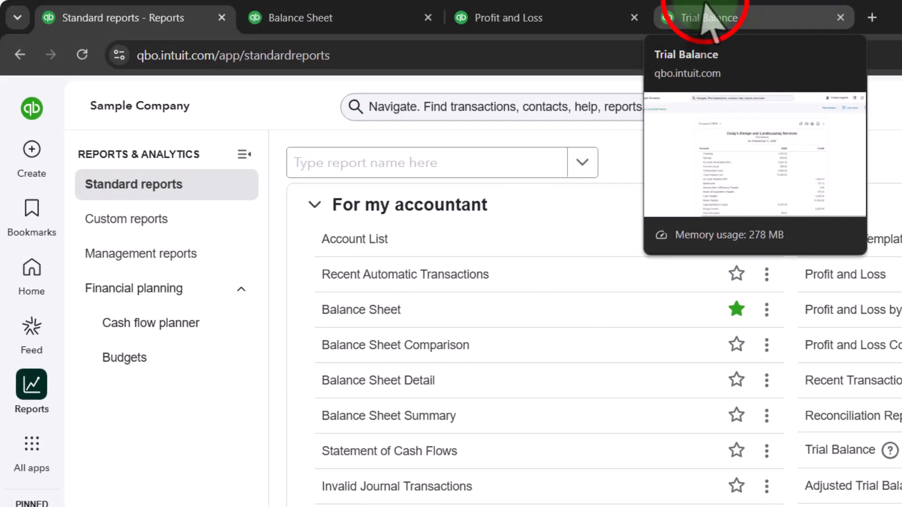
{"action": "left_click", "coordinate": [476, 11]}
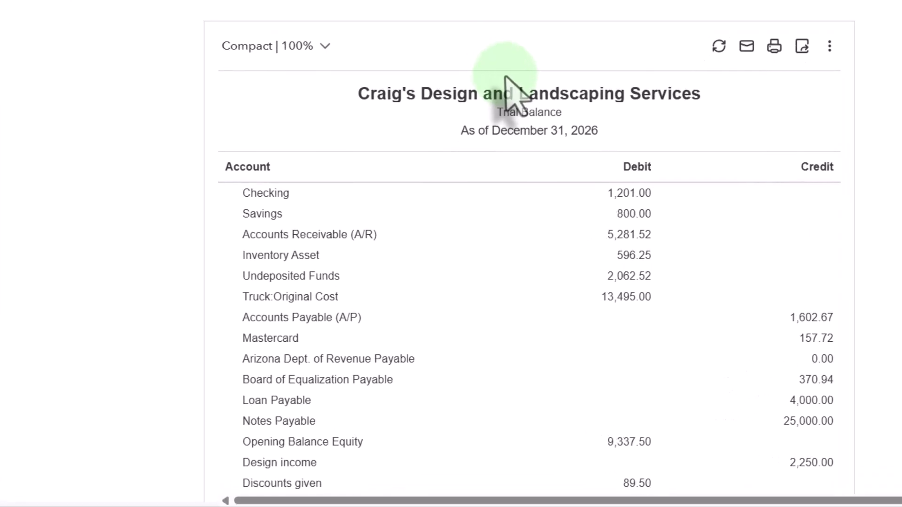
{"action": "scroll", "coordinate": [447, 141], "scroll_direction": "down", "scroll_amount": 6}
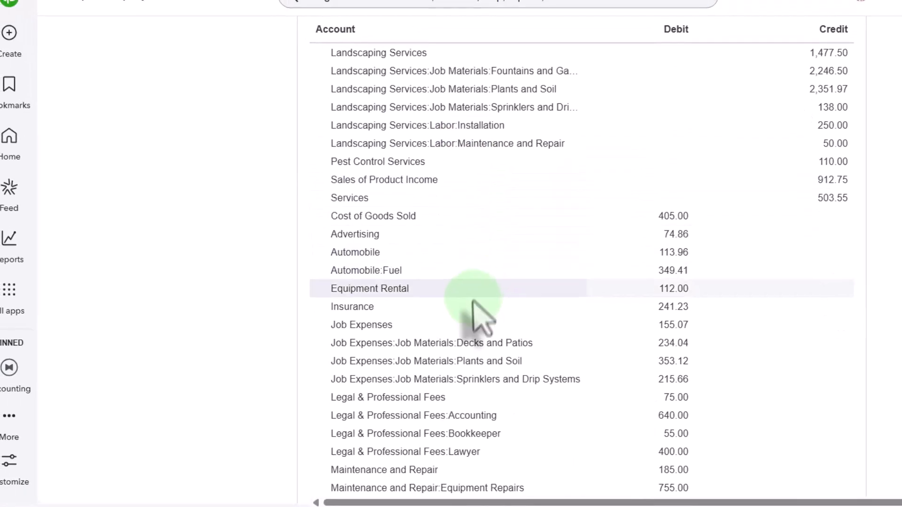
{"action": "scroll", "coordinate": [472, 306], "scroll_direction": "up", "scroll_amount": 6}
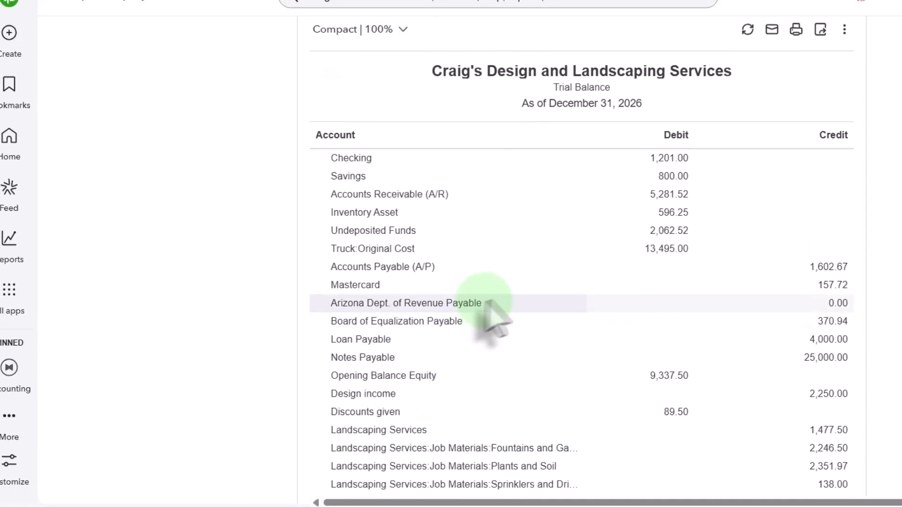
{"action": "left_click", "coordinate": [656, 165]}
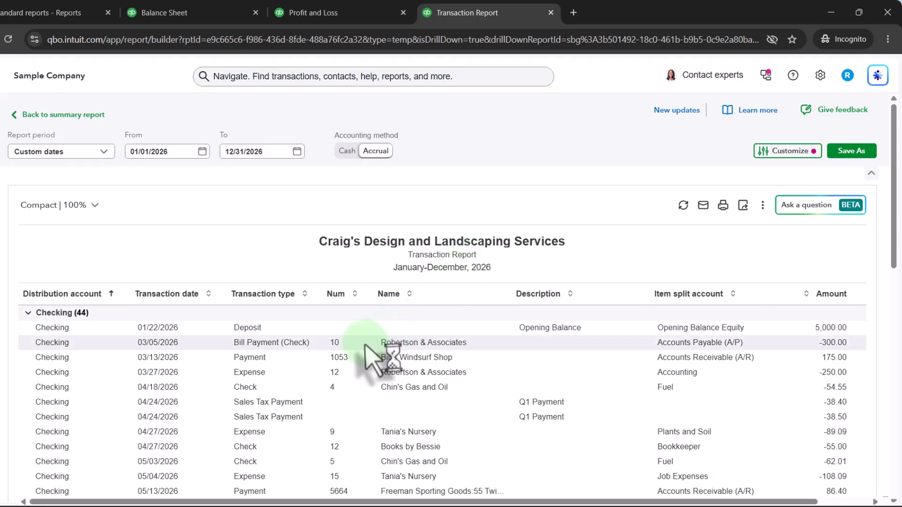
Step: Look through the Checking account's transaction list and return to the Trial Balance summary report
{"action": "scroll", "coordinate": [368, 359], "scroll_direction": "down", "scroll_amount": 4}
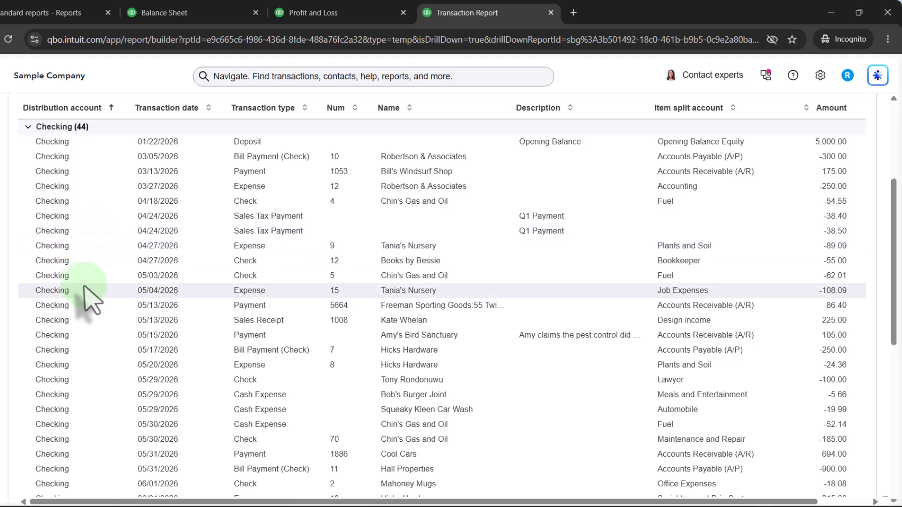
{"action": "scroll", "coordinate": [84, 300], "scroll_direction": "up", "scroll_amount": 6}
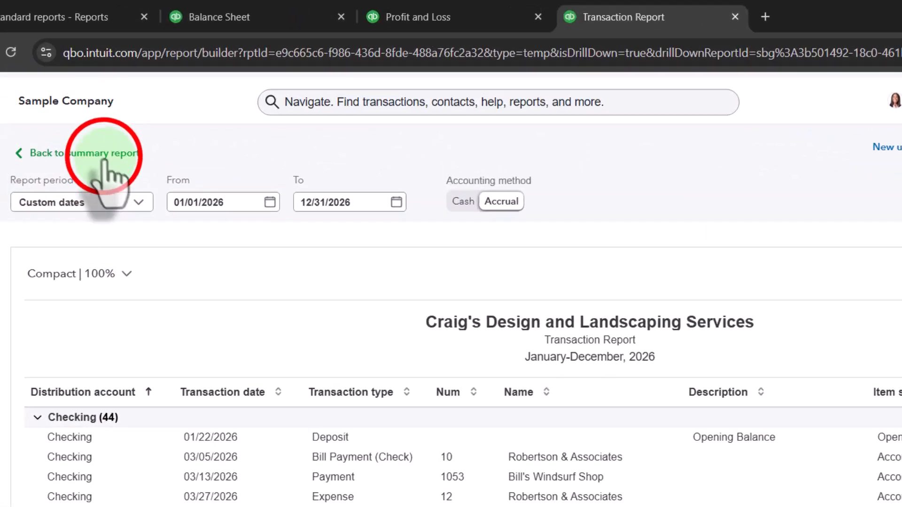
{"action": "left_click", "coordinate": [104, 161]}
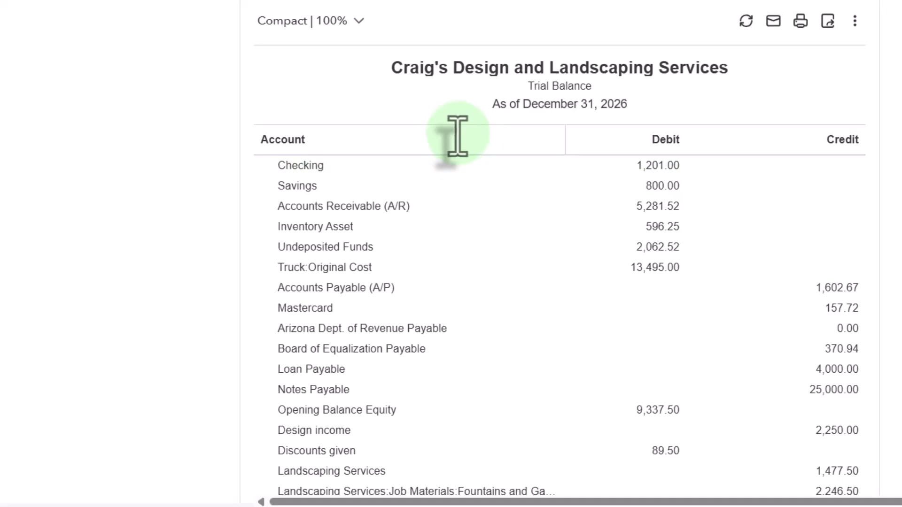
Step: Review the Balance Sheet and Profit and Loss reports, returning to the Trial Balance report
{"action": "left_click", "coordinate": [230, 9]}
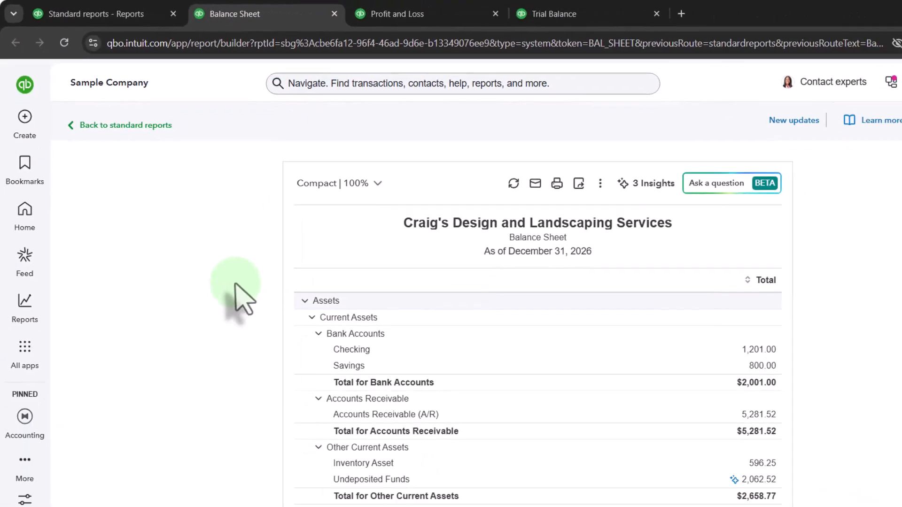
{"action": "left_click", "coordinate": [487, 15]}
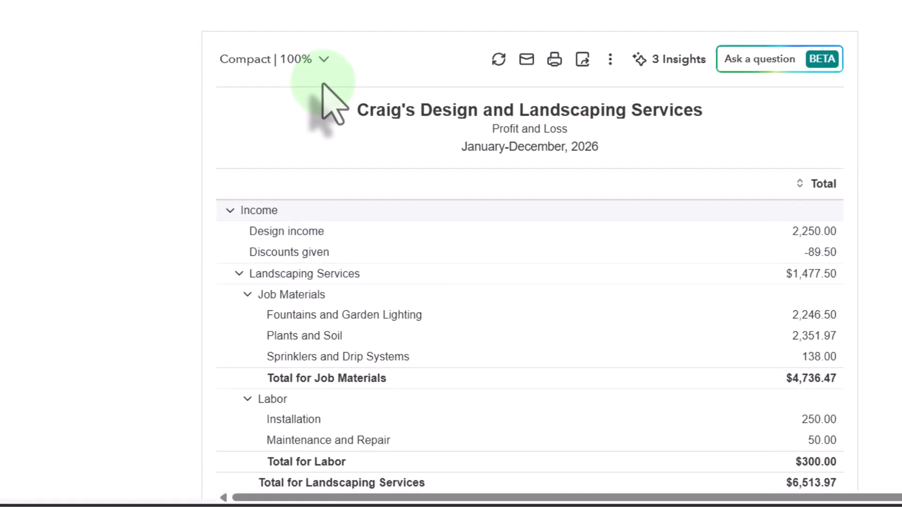
{"action": "left_click", "coordinate": [521, 16]}
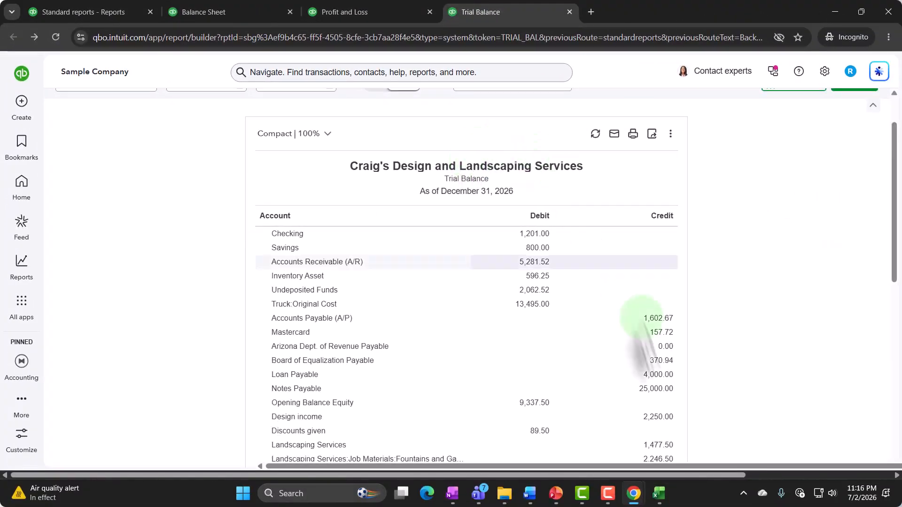
Step: Switch to the Excel workbook, open the Blank sheet and move to the empty columns beside the Journal Entry table
{"action": "mouse_move", "coordinate": [662, 489]}
{"action": "left_click", "coordinate": [715, 445]}
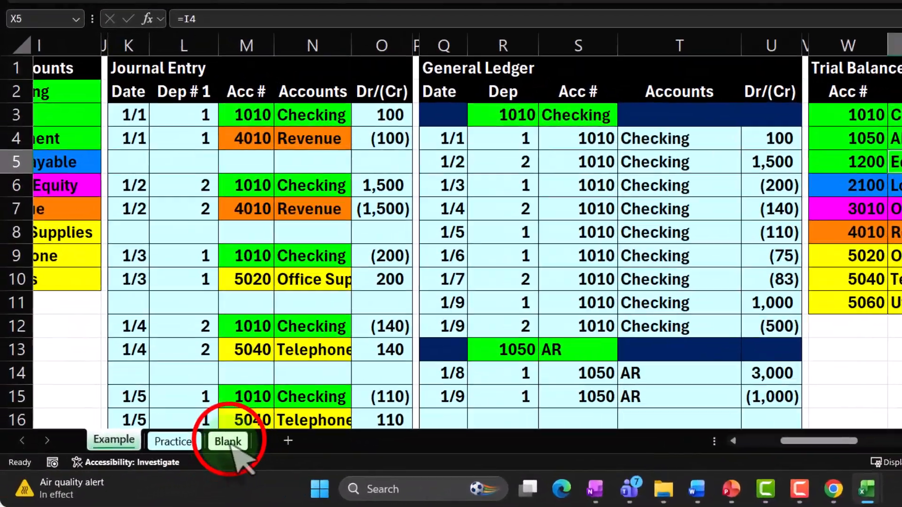
{"action": "left_click", "coordinate": [173, 457]}
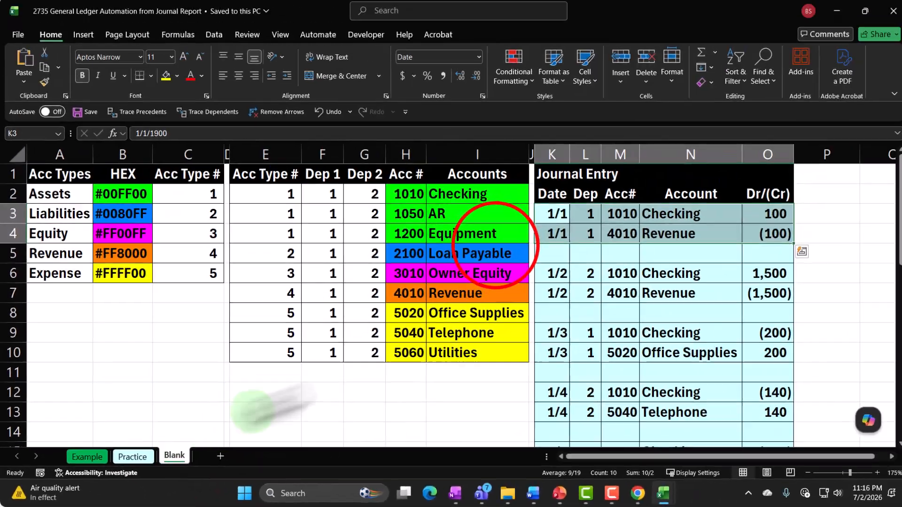
{"action": "left_click", "coordinate": [491, 249]}
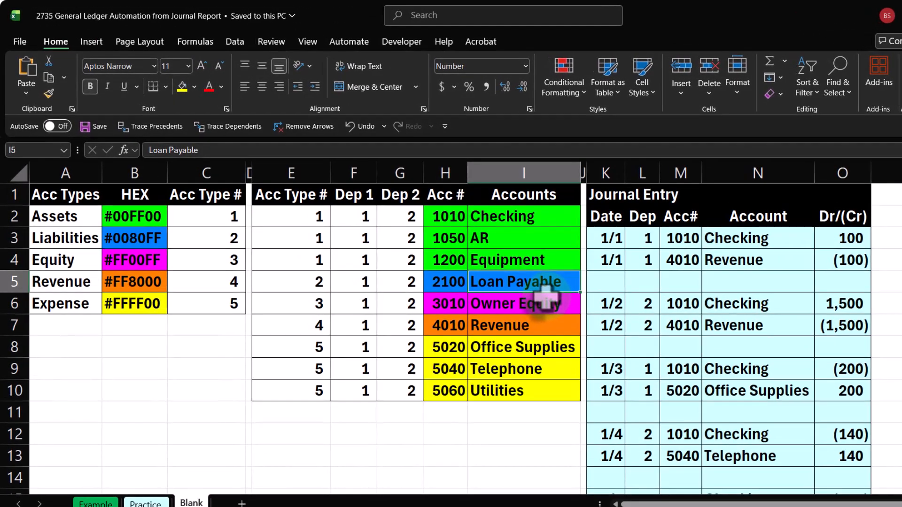
{"action": "key", "text": "Right"}
{"action": "key", "text": "Right"}
{"action": "key", "text": "Right"}
{"action": "key", "text": "Right"}
{"action": "key", "text": "Right"}
{"action": "key", "text": "Right"}
{"action": "key", "text": "Right"}
{"action": "key", "text": "Right"}
{"action": "key", "text": "Right"}
{"action": "key", "text": "Right"}
{"action": "key", "text": "Right"}
{"action": "key", "text": "Right"}
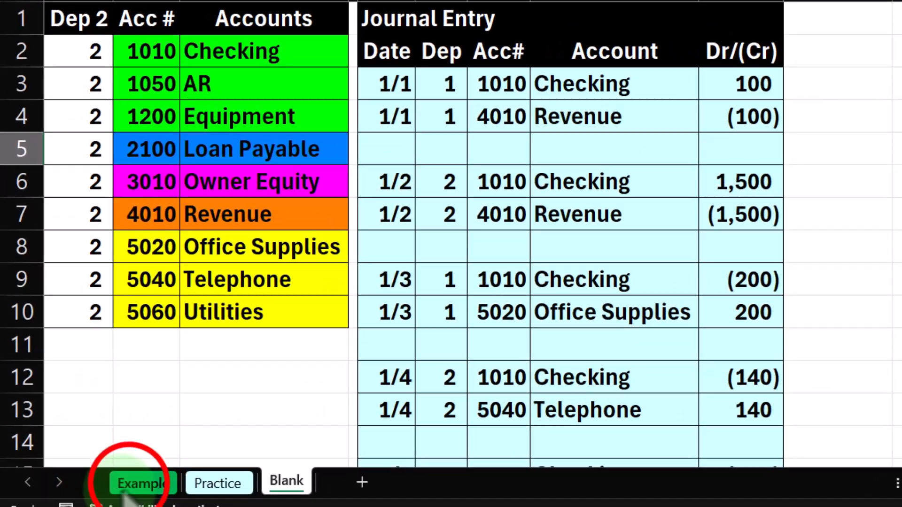
Step: Open the Example sheet and examine the FILTER formula in cell Q4 of the General Ledger
{"action": "left_click", "coordinate": [109, 503]}
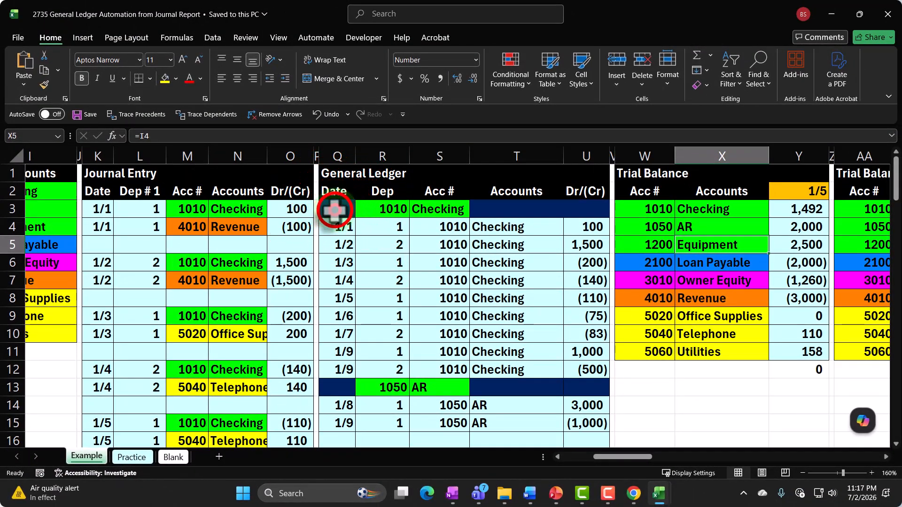
{"action": "double_click", "coordinate": [334, 210]}
{"action": "left_click", "coordinate": [334, 226]}
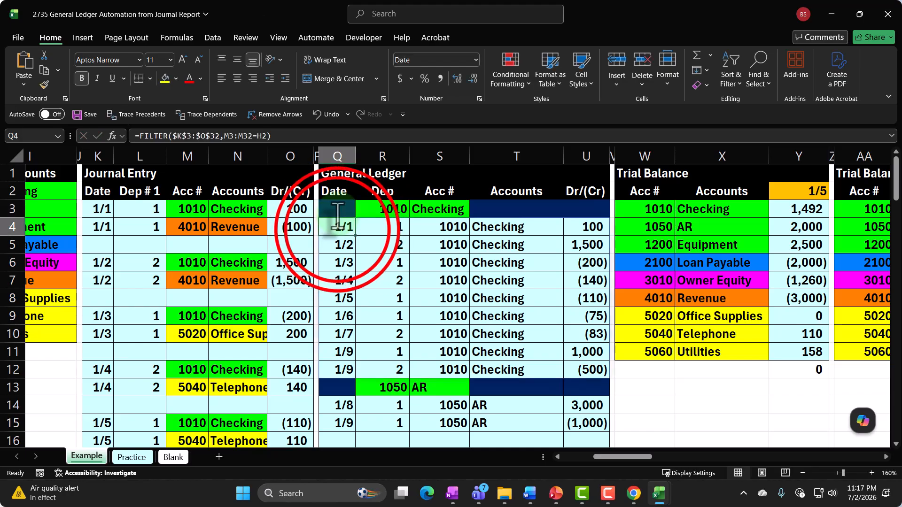
{"action": "double_click", "coordinate": [335, 226]}
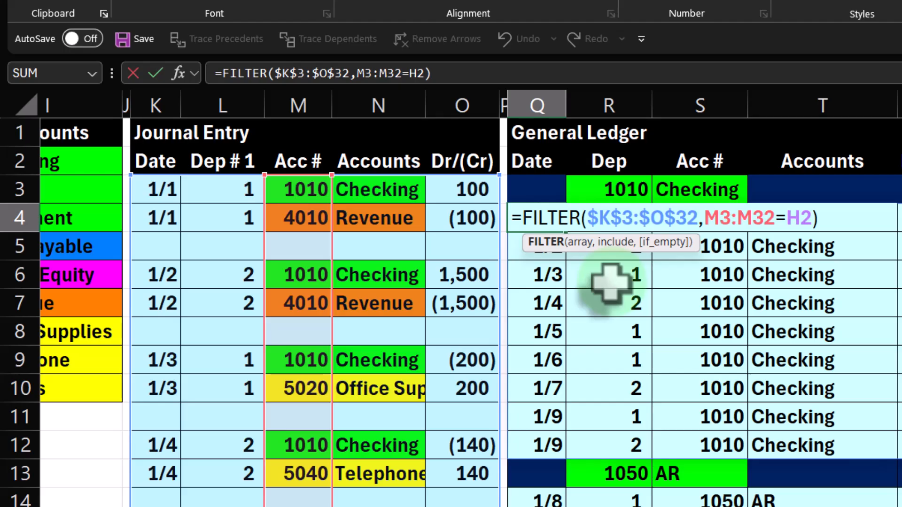
{"action": "key", "text": "Return"}
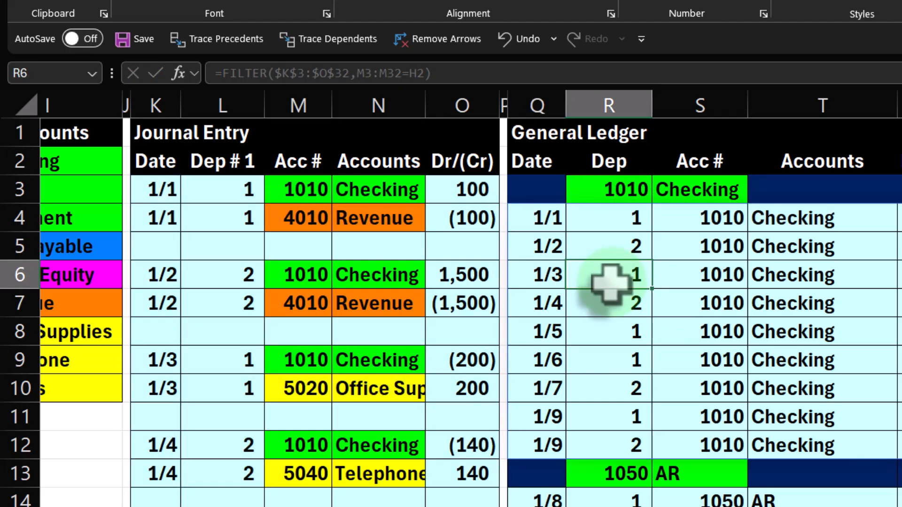
Step: Examine the General Ledger's Checking date rows and the 1050 AR header row below them
{"action": "left_click_drag", "start_coordinate": [536, 218], "coordinate": [535, 445]}
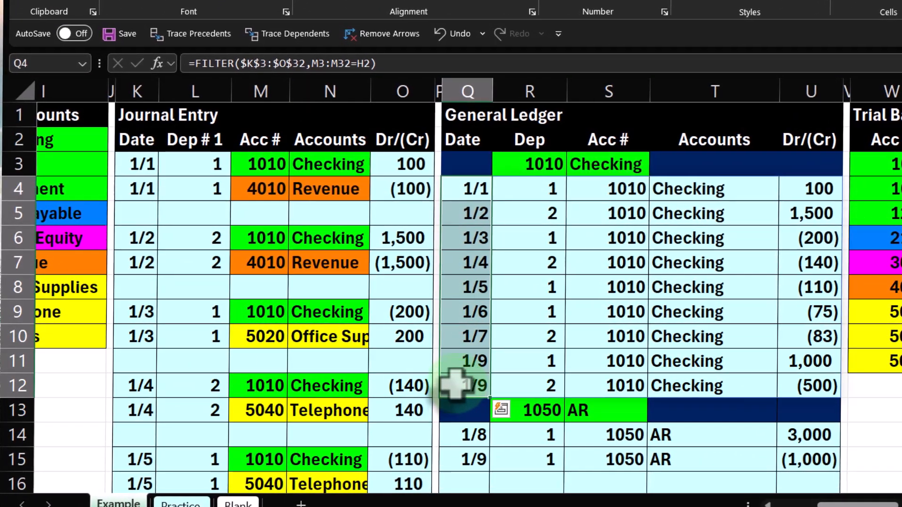
{"action": "scroll", "coordinate": [454, 382], "scroll_direction": "down", "scroll_amount": 1}
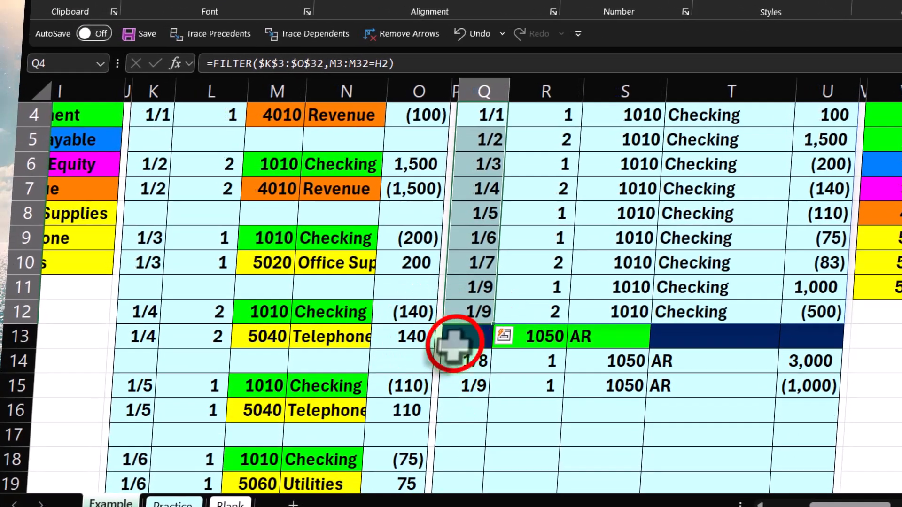
{"action": "left_click_drag", "start_coordinate": [459, 343], "coordinate": [790, 345]}
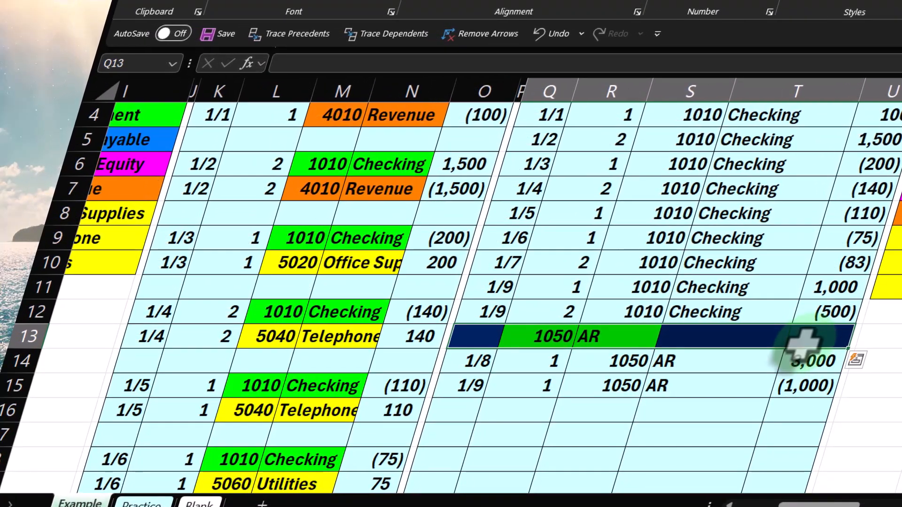
{"action": "scroll", "coordinate": [804, 342], "scroll_direction": "up", "scroll_amount": 1}
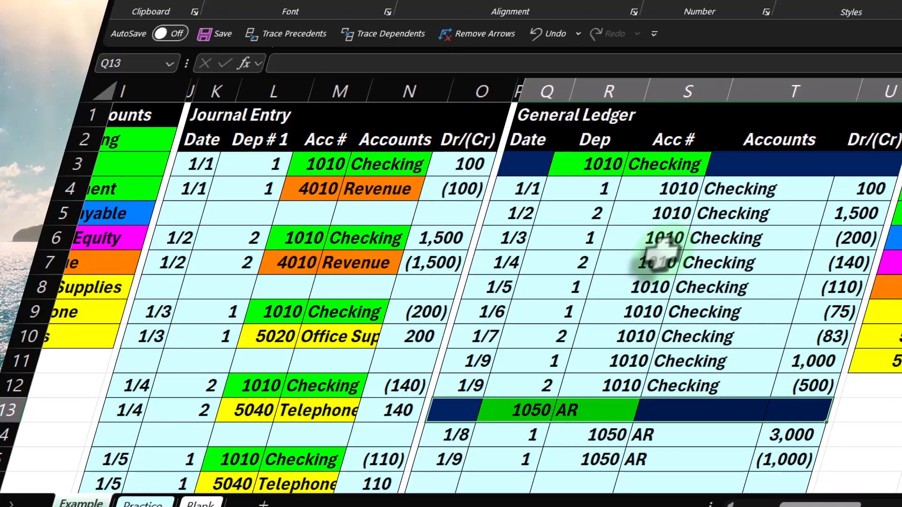
Step: Compare the Journal Entry lines with the General Ledger dates, account header cell R3 and the journal's Dr/(Cr) amounts
{"action": "left_click_drag", "start_coordinate": [197, 164], "coordinate": [306, 392]}
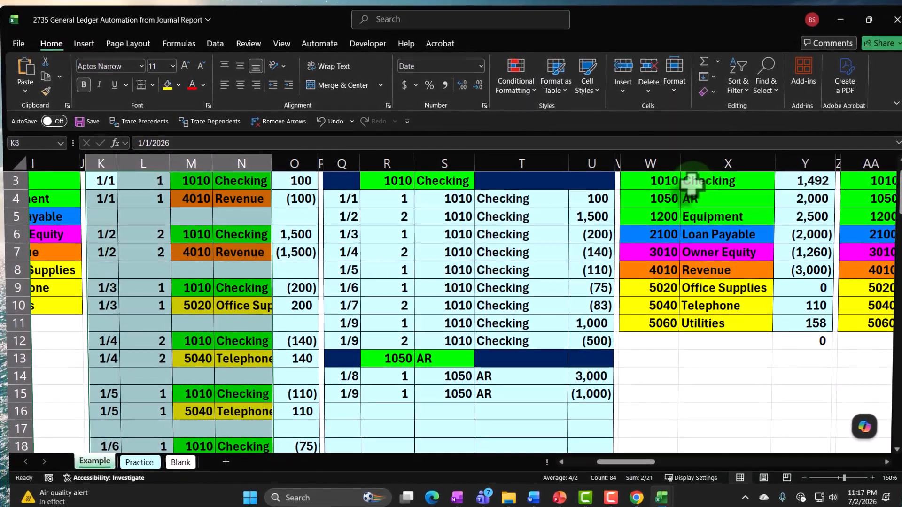
{"action": "left_click_drag", "start_coordinate": [349, 187], "coordinate": [350, 395]}
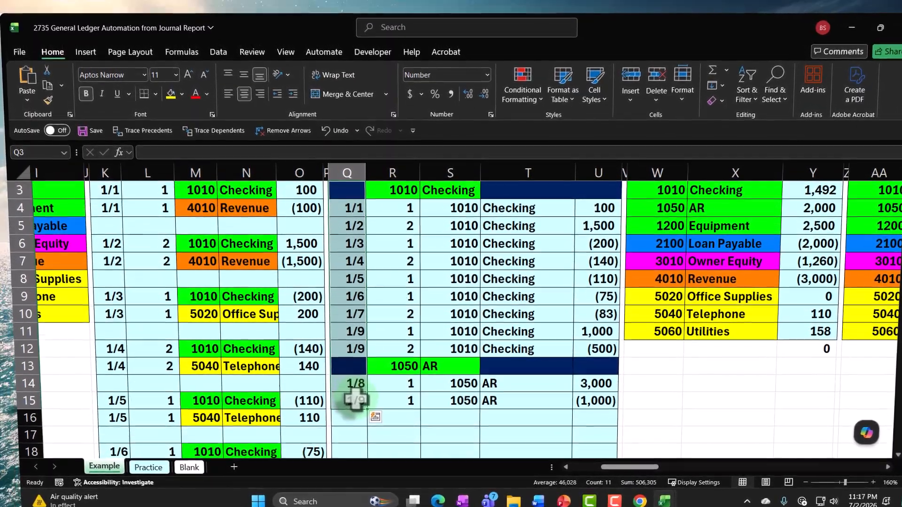
{"action": "scroll", "coordinate": [502, 376], "scroll_direction": "up", "scroll_amount": 1}
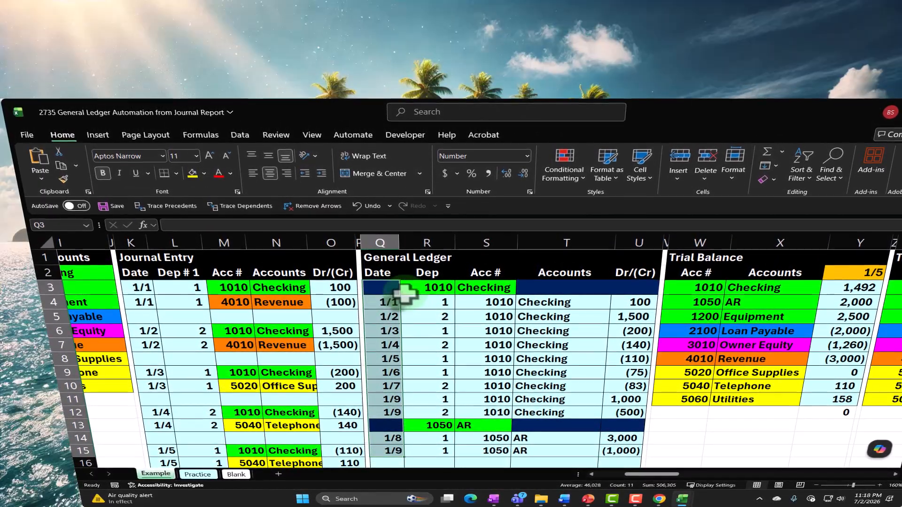
{"action": "left_click", "coordinate": [446, 287]}
{"action": "type", "text": "=H2"}
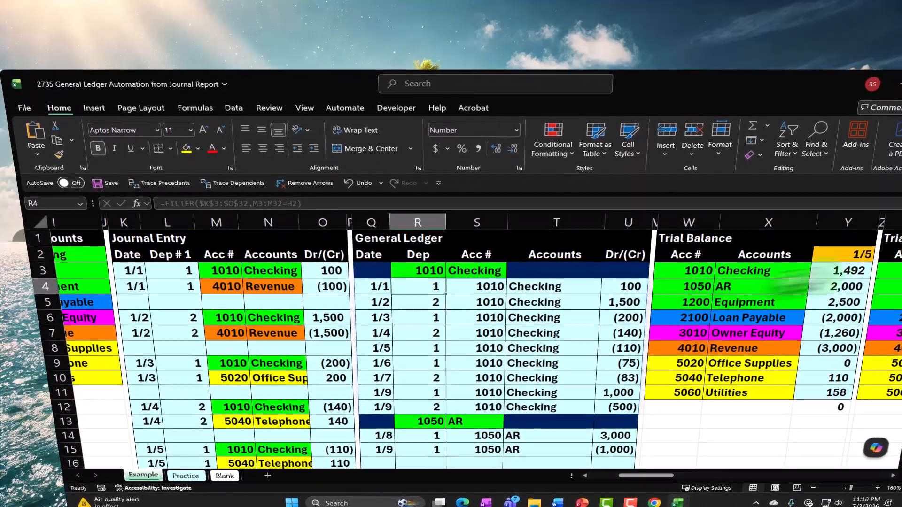
{"action": "left_click_drag", "start_coordinate": [331, 266], "coordinate": [319, 405]}
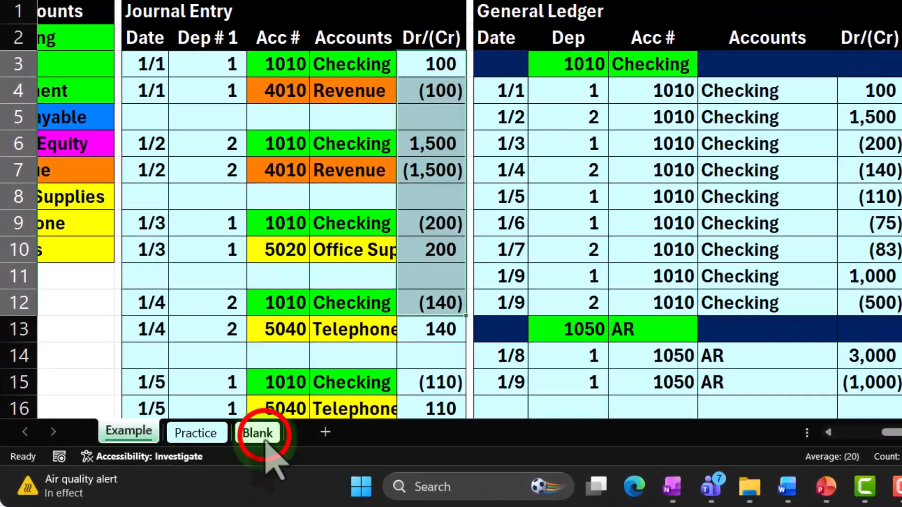
Step: On the Blank sheet, copy the formatting and narrow width of spacer column J onto column P
{"action": "left_click", "coordinate": [175, 458]}
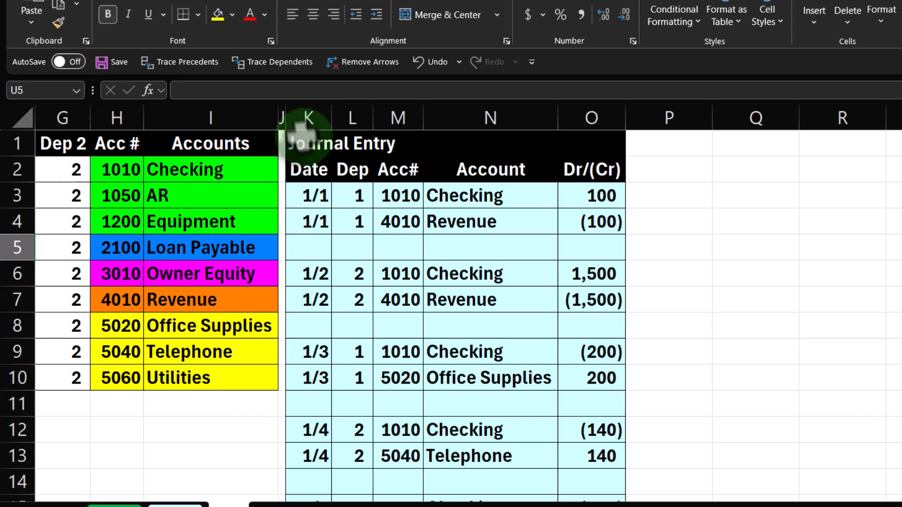
{"action": "left_click", "coordinate": [283, 111]}
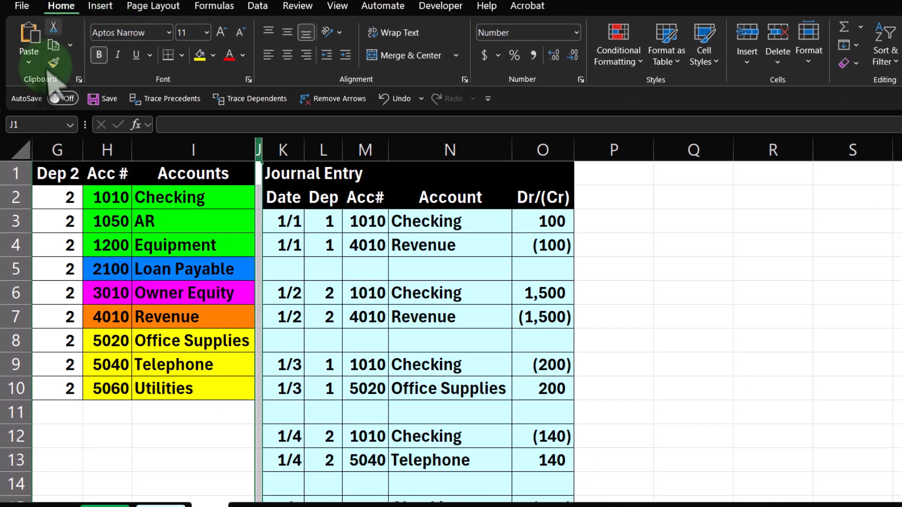
{"action": "left_click", "coordinate": [53, 63]}
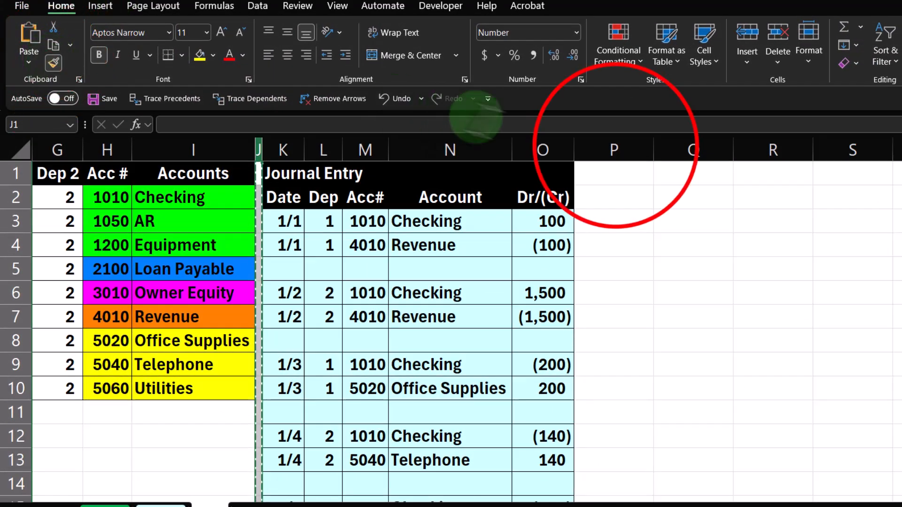
{"action": "left_click", "coordinate": [613, 149]}
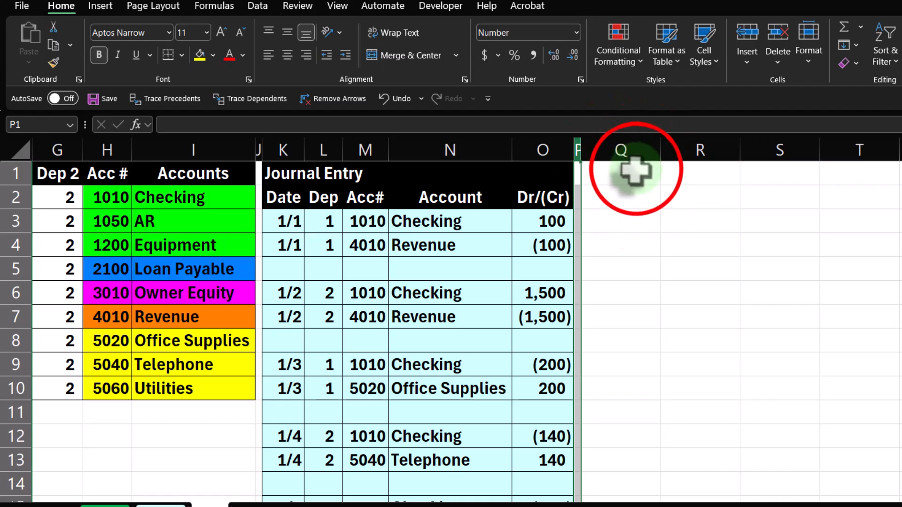
Step: Enter the title "General Ledger" in cell Q1
{"action": "left_click", "coordinate": [638, 175]}
{"action": "type", "text": "General Ledger"}
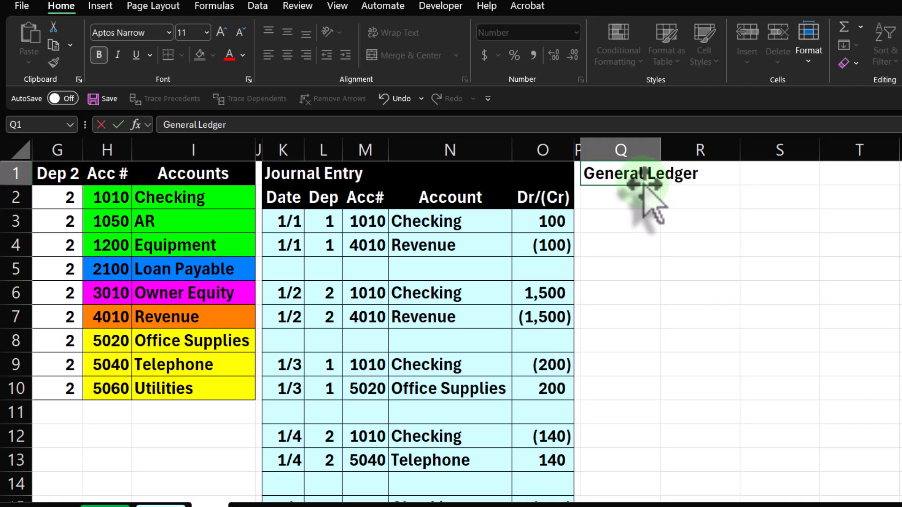
{"action": "key", "text": "Return"}
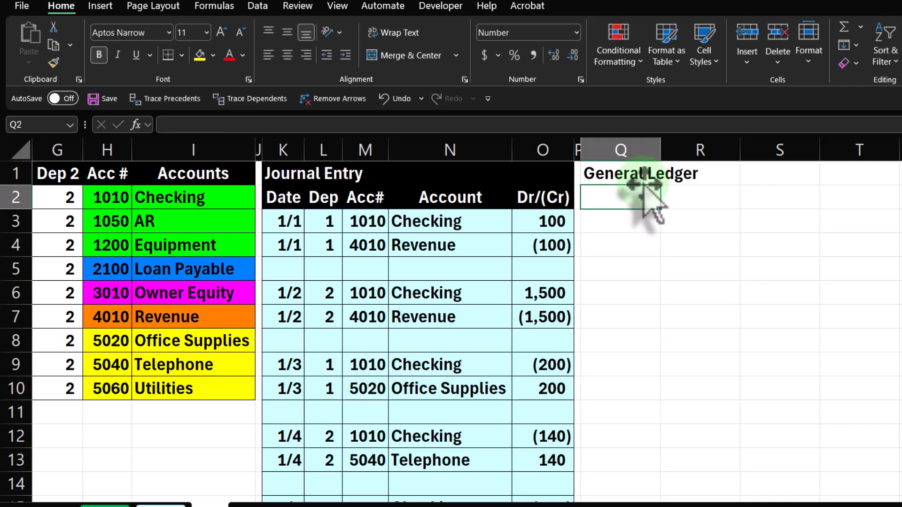
Step: Enter the column headings Date, Dep, Acc#, Accounts and Dr/(Cr) in cells Q2 to U2
{"action": "type", "text": "Date"}
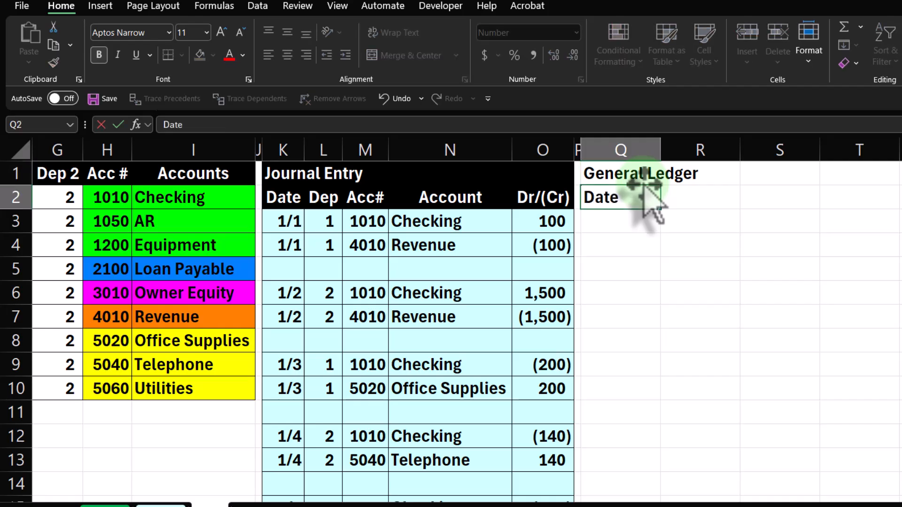
{"action": "key", "text": "Tab"}
{"action": "type", "text": "Dep"}
{"action": "key", "text": "Tab"}
{"action": "type", "text": "A"}
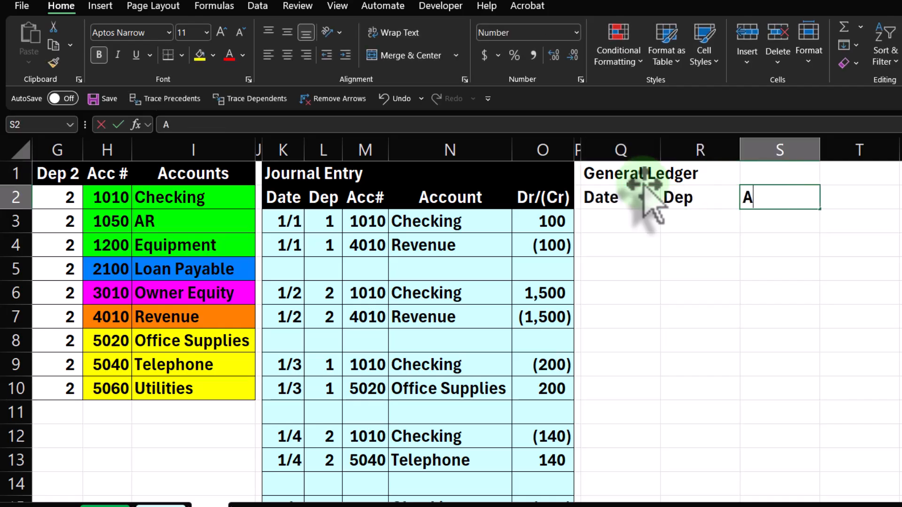
{"action": "type", "text": "cc#"}
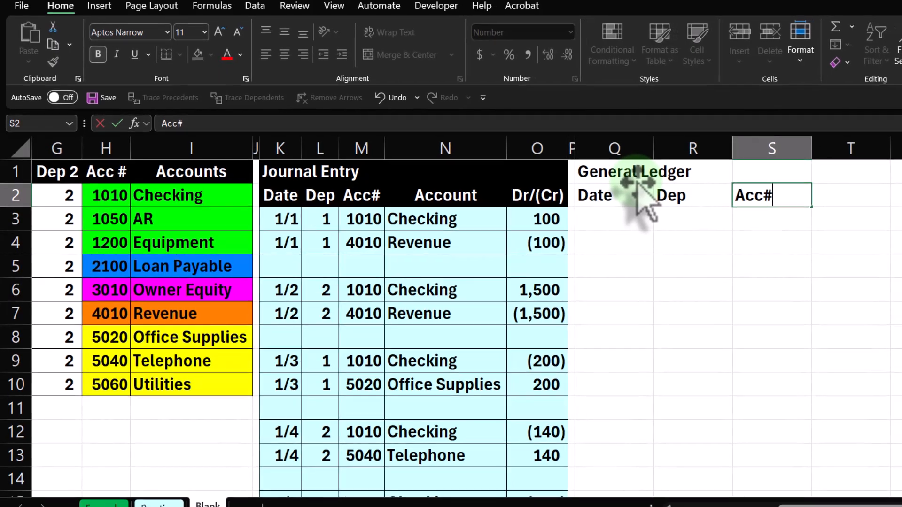
{"action": "key", "text": "Tab"}
{"action": "type", "text": "Accounts"}
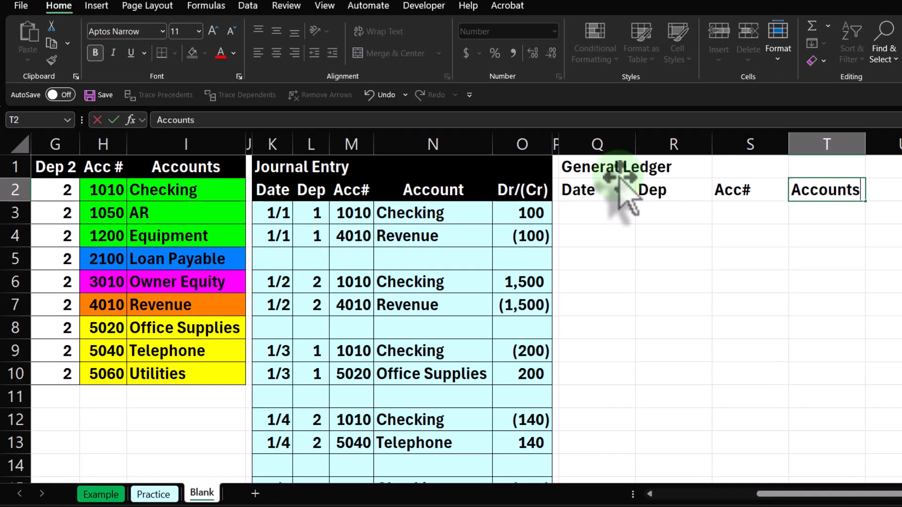
{"action": "key", "text": "Tab"}
{"action": "type", "text": "Dr"}
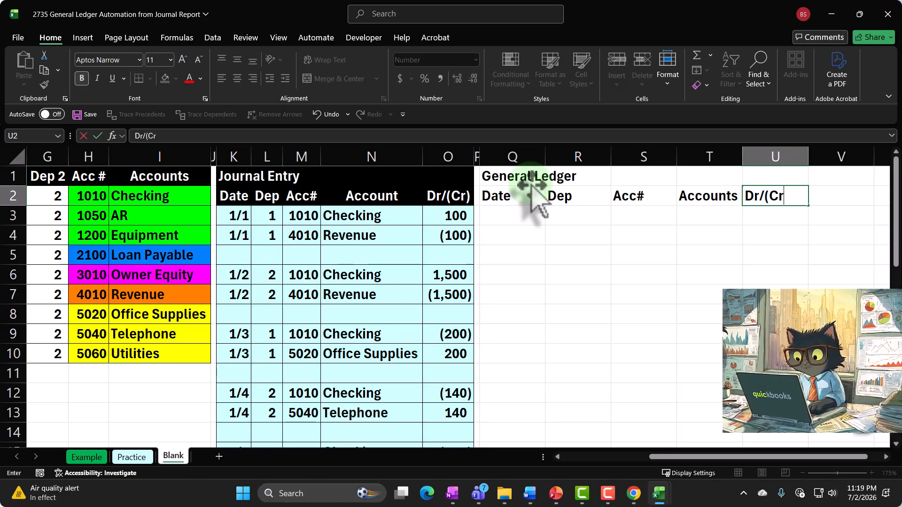
{"action": "key", "text": "Return"}
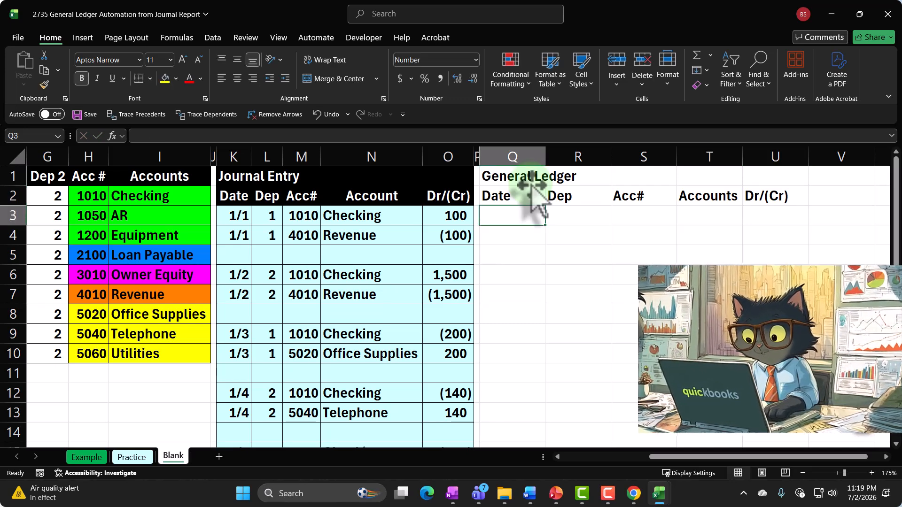
Step: Enter the column heading "Bal" in cell V2, beside the Dr/(Cr) heading of the General Ledger table
{"action": "key", "text": "Tab"}
{"action": "key", "text": "Tab"}
{"action": "key", "text": "Tab"}
{"action": "key", "text": "Tab"}
{"action": "key", "text": "Tab"}
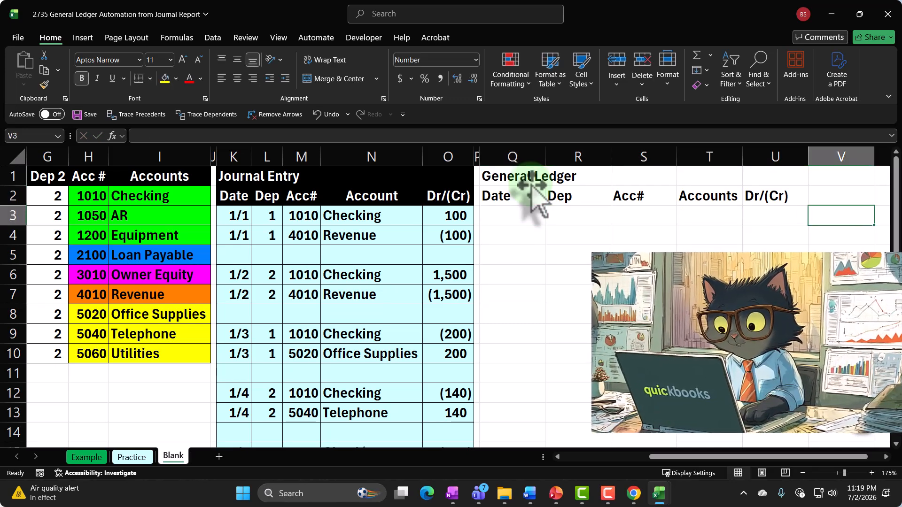
{"action": "key", "text": "Up"}
{"action": "type", "text": "Ru"}
{"action": "key", "text": "BackSpace"}
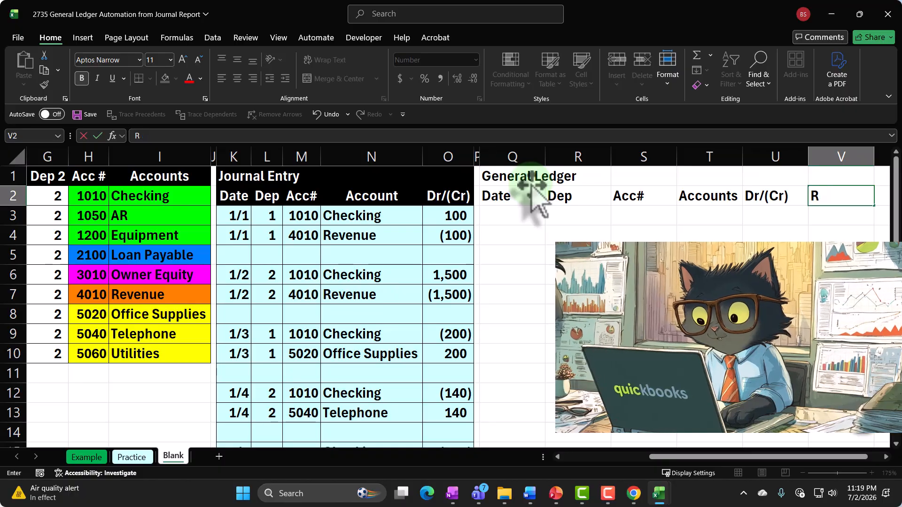
{"action": "key", "text": "BackSpace"}
{"action": "type", "text": "Bal"}
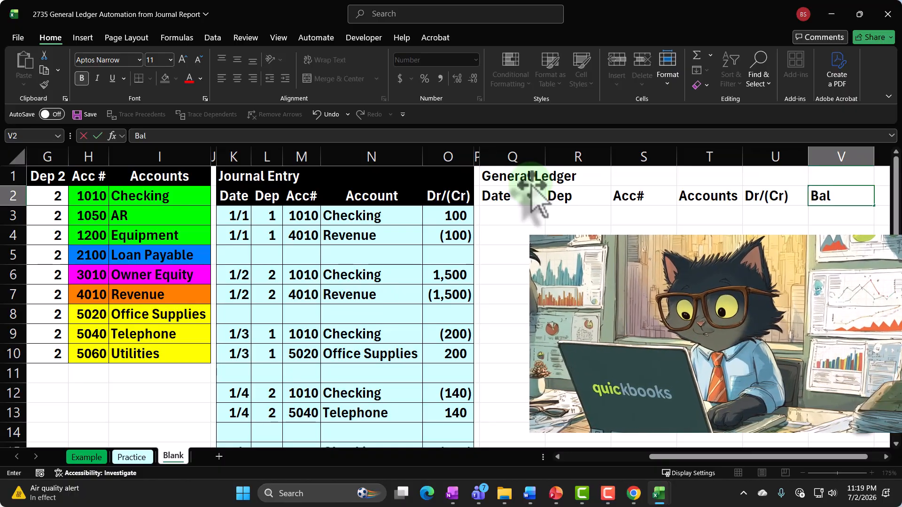
{"action": "key", "text": "Return"}
Step: Give the General Ledger title and heading cells Q1:V2 a black fill and white font, with the row 2 headings centred
{"action": "left_click_drag", "start_coordinate": [521, 196], "coordinate": [817, 195]}
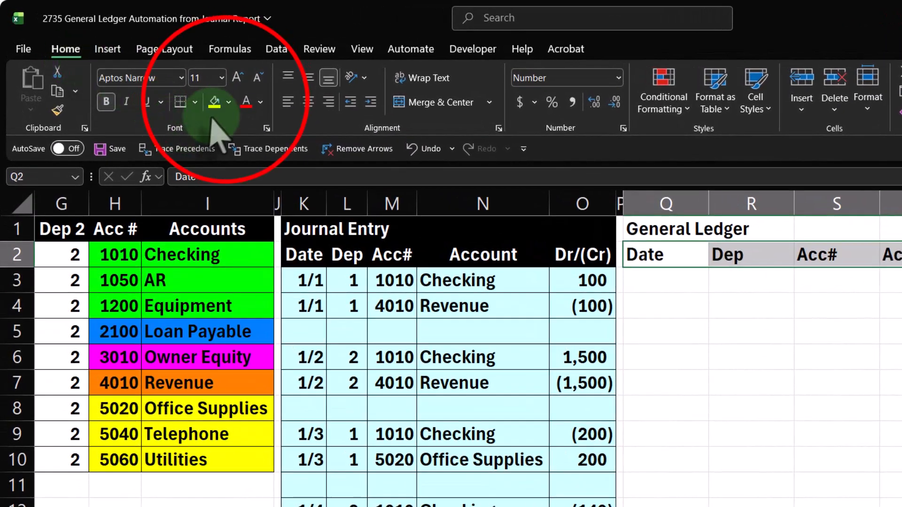
{"action": "left_click", "coordinate": [229, 102]}
{"action": "left_click", "coordinate": [236, 183]}
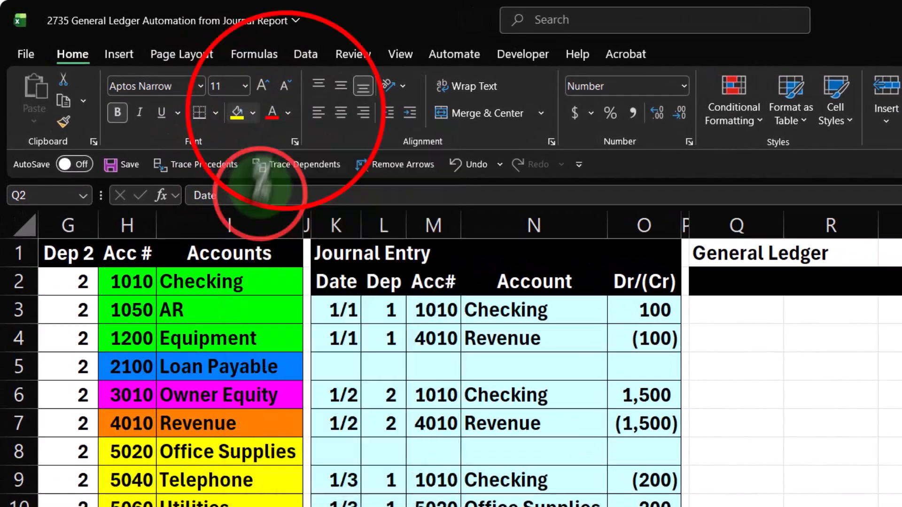
{"action": "left_click", "coordinate": [287, 113]}
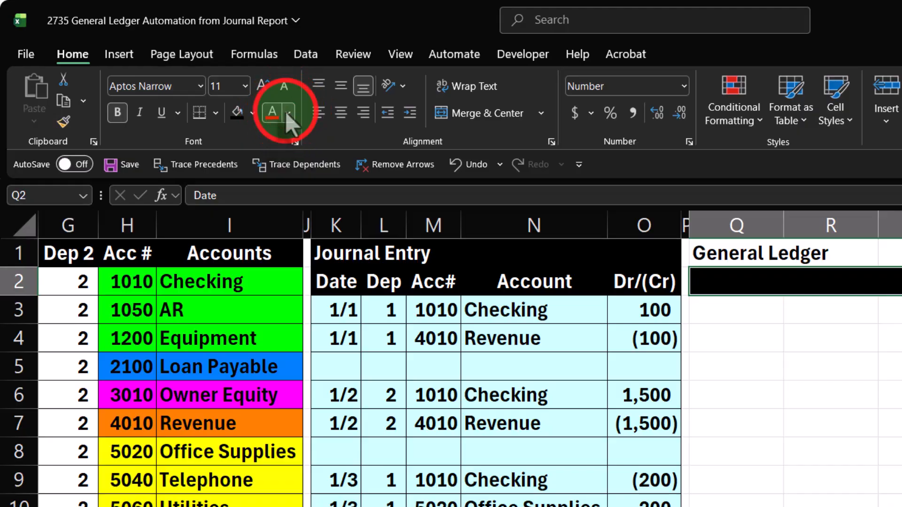
{"action": "left_click", "coordinate": [275, 221]}
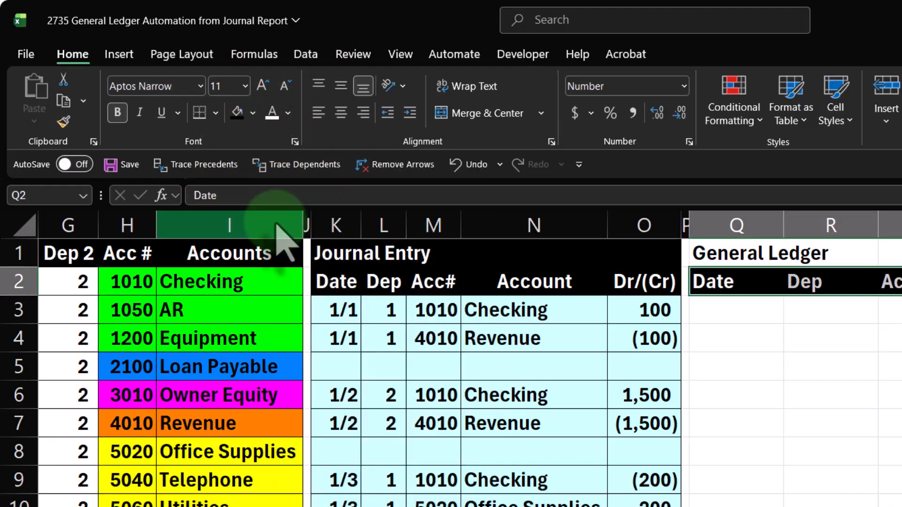
{"action": "left_click", "coordinate": [343, 121]}
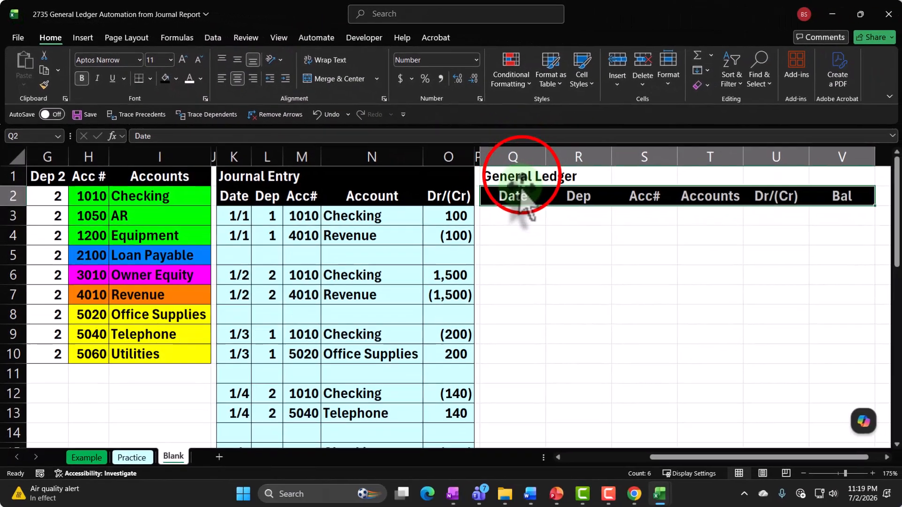
{"action": "left_click_drag", "start_coordinate": [516, 177], "coordinate": [841, 176]}
{"action": "left_click", "coordinate": [166, 78]}
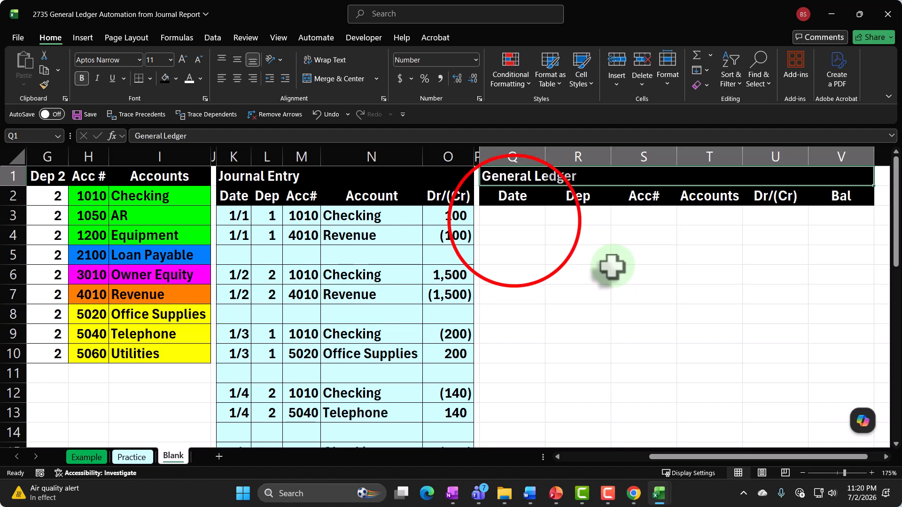
Step: In cell S3, enter a formula linking to the Checking account number in H2
{"action": "left_click", "coordinate": [516, 219]}
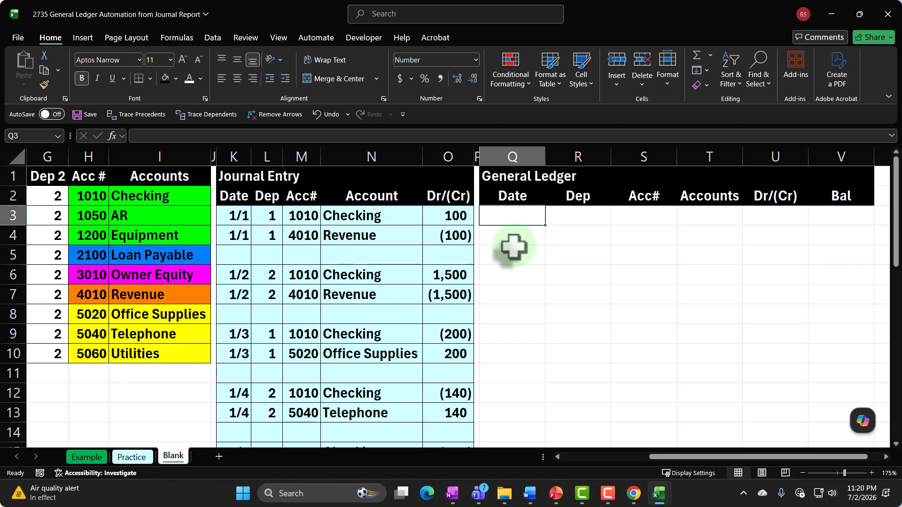
{"action": "key", "text": "Right"}
{"action": "key", "text": "Right"}
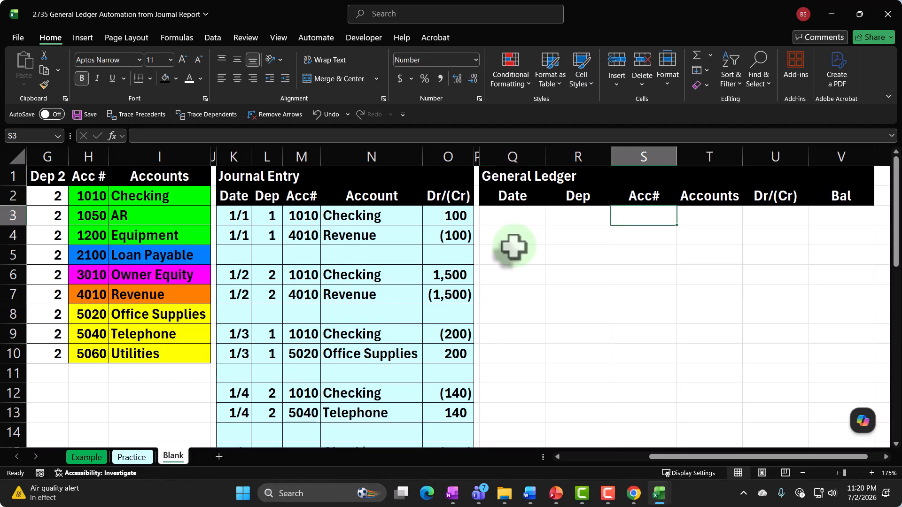
{"action": "type", "text": "="}
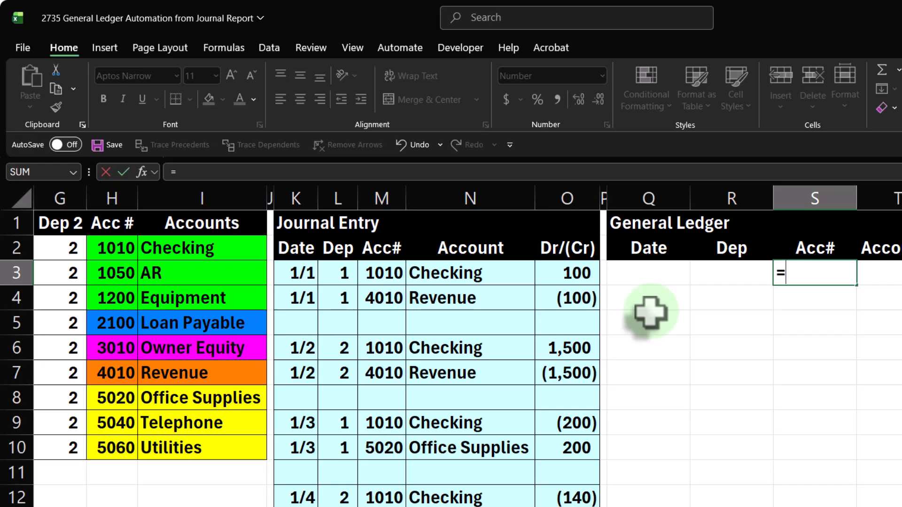
{"action": "key", "text": "Left"}
{"action": "key", "text": "Left"}
{"action": "key", "text": "Left"}
{"action": "key", "text": "Left"}
{"action": "key", "text": "Left"}
{"action": "key", "text": "Left"}
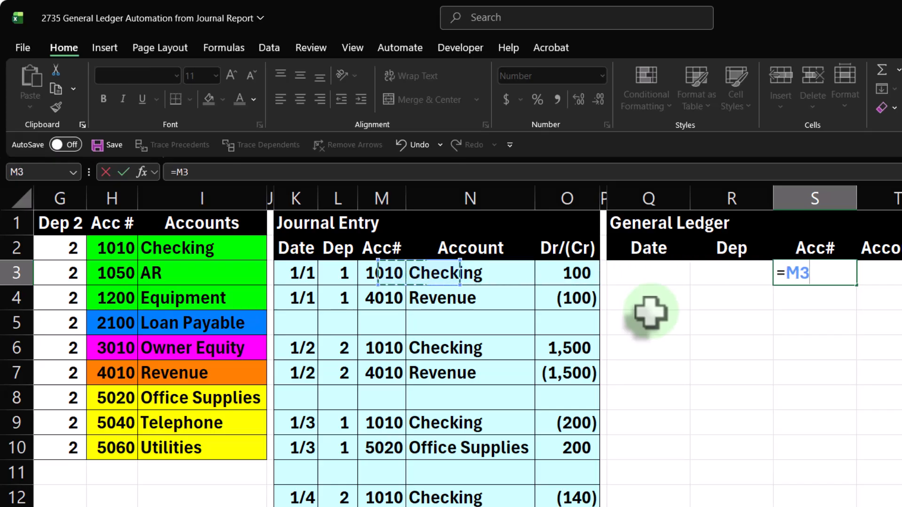
{"action": "key", "text": "Left"}
{"action": "key", "text": "Left"}
{"action": "key", "text": "Left"}
{"action": "key", "text": "Up"}
{"action": "key", "text": "Tab"}
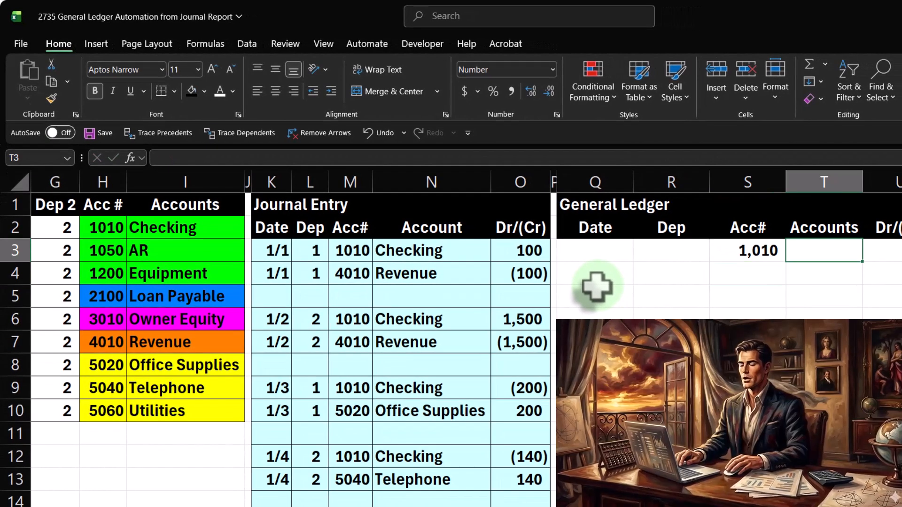
Step: In cell T3, enter a formula linking to the Checking account name in I2
{"action": "type", "text": "+"}
{"action": "key", "text": "Left"}
{"action": "key", "text": "Left"}
{"action": "key", "text": "Left"}
{"action": "key", "text": "Left"}
{"action": "key", "text": "Left"}
{"action": "key", "text": "Left"}
{"action": "key", "text": "Left"}
{"action": "key", "text": "Left"}
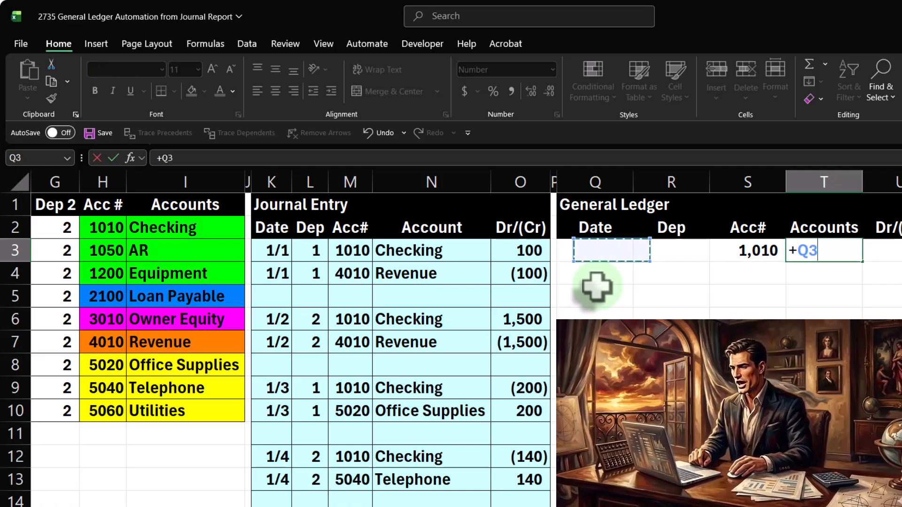
{"action": "key", "text": "Left"}
{"action": "key", "text": "Up"}
{"action": "key", "text": "Left"}
{"action": "key", "text": "Left"}
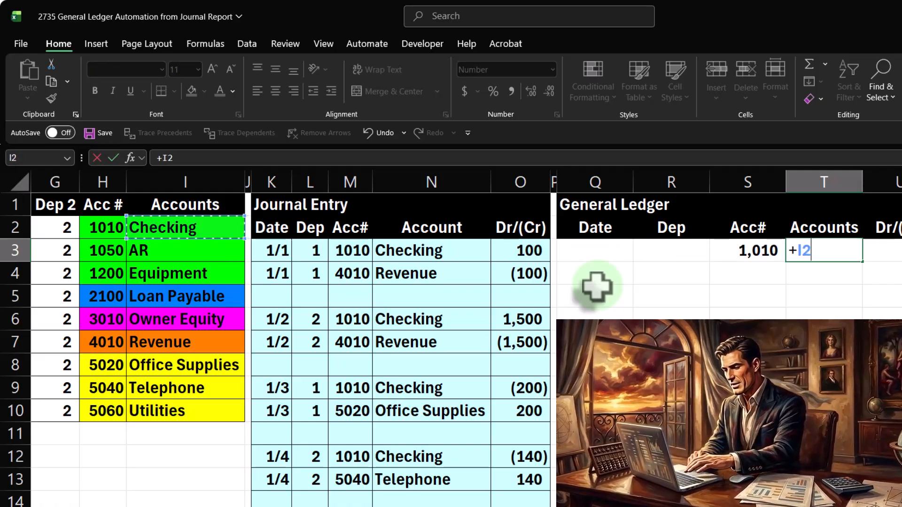
{"action": "key", "text": "Return"}
Step: Set the number format of the Acc# column S to General
{"action": "left_click", "coordinate": [753, 251]}
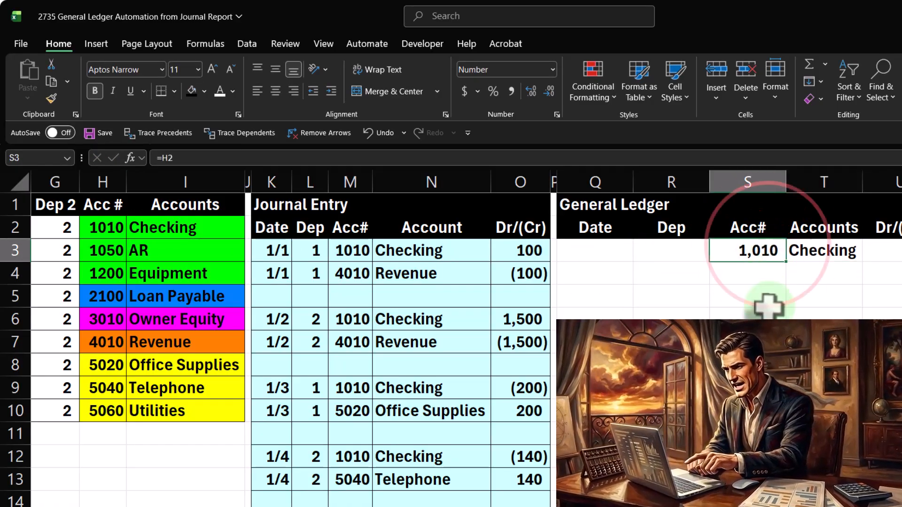
{"action": "left_click", "coordinate": [759, 184]}
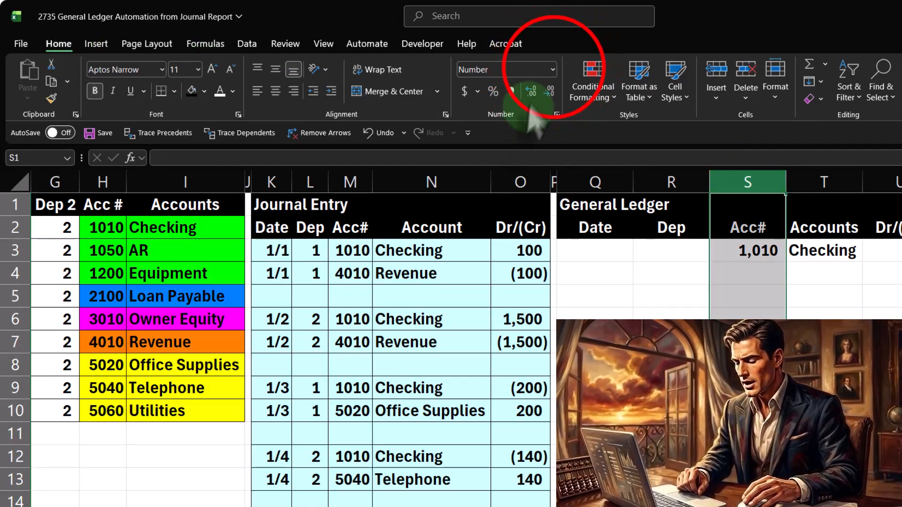
{"action": "left_click", "coordinate": [553, 69]}
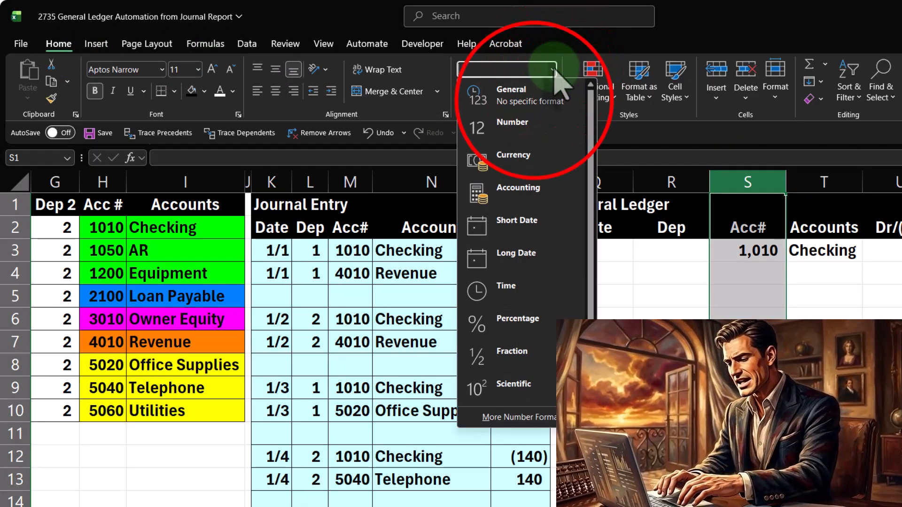
{"action": "left_click", "coordinate": [535, 94]}
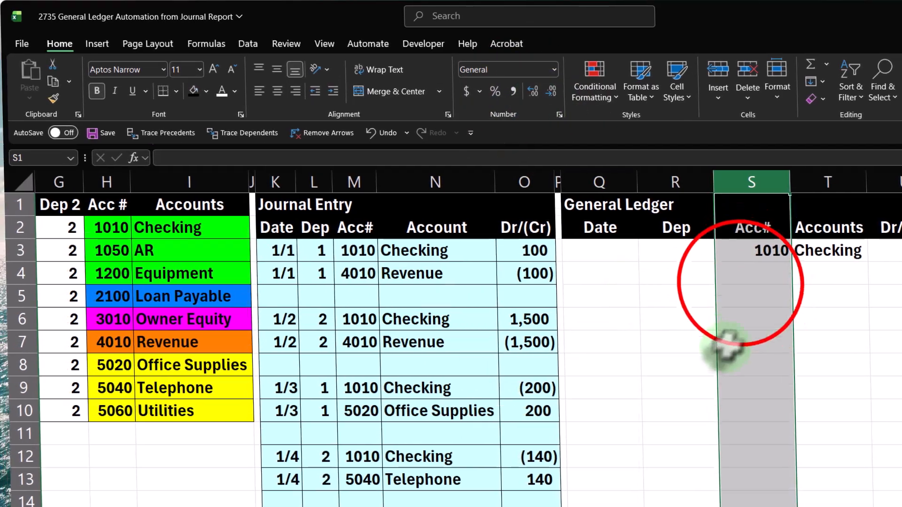
Step: Copy the green formatting of H2:I2 onto the account header cells S3:T3 with Format Painter
{"action": "left_click", "coordinate": [751, 275]}
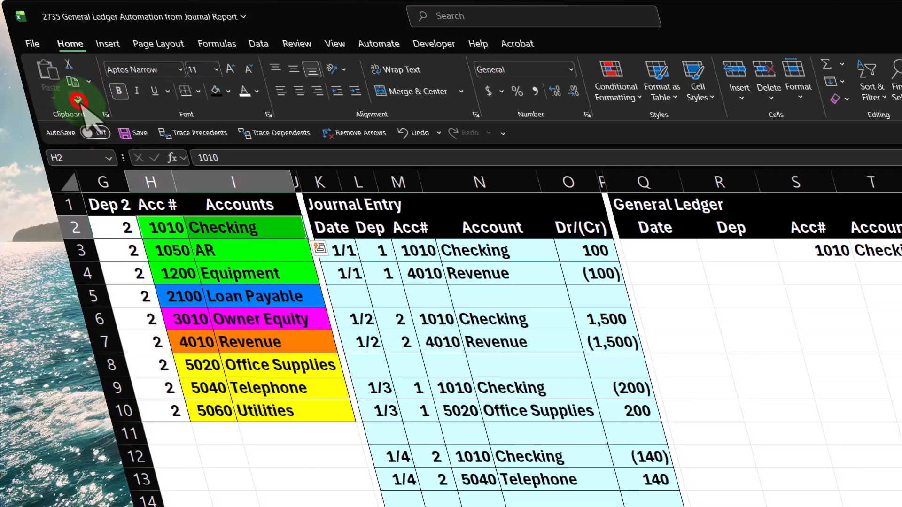
{"action": "left_click", "coordinate": [798, 250]}
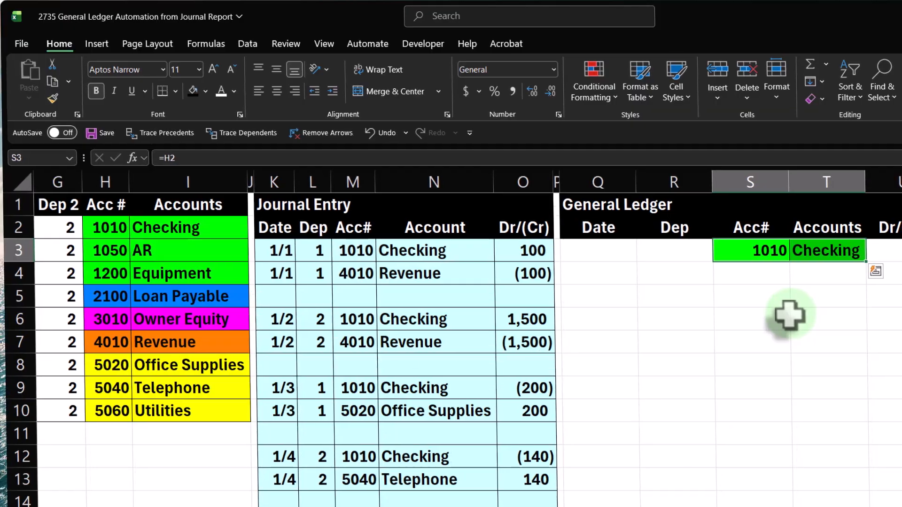
{"action": "key", "text": "Down"}
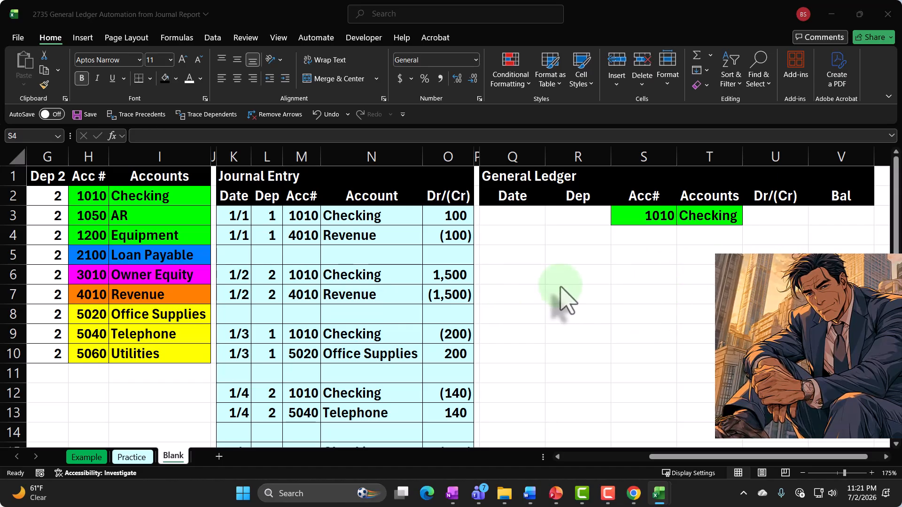
Step: Compare the General Ledger headings with the Journal Entry headings and examine the journal data rows in columns K to O
{"action": "left_click", "coordinate": [561, 299]}
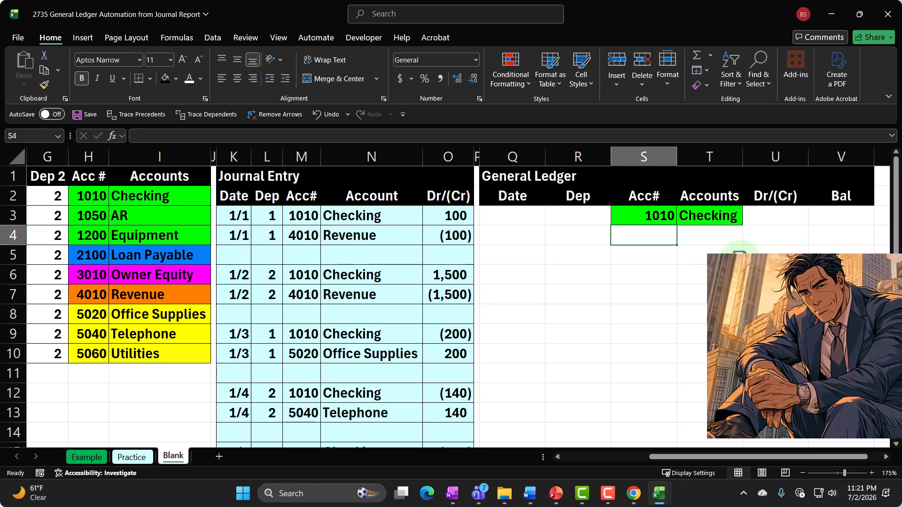
{"action": "left_click_drag", "start_coordinate": [515, 196], "coordinate": [746, 194]}
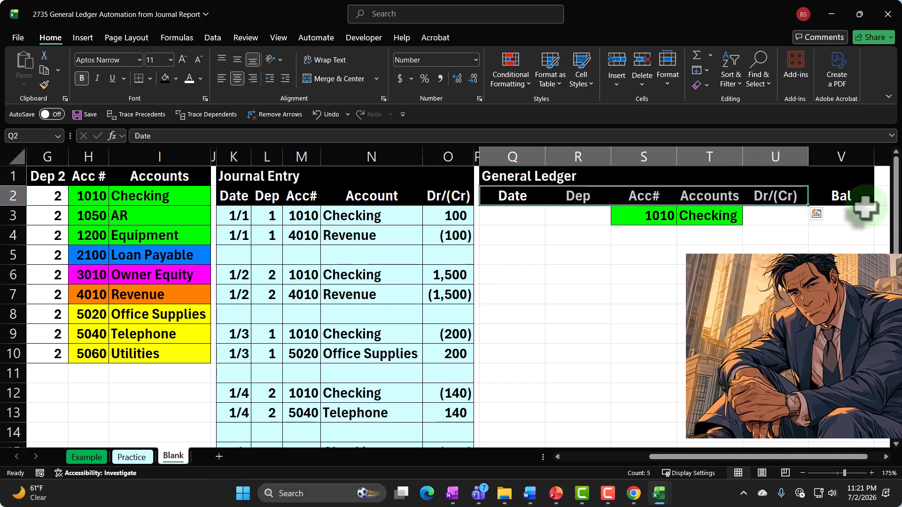
{"action": "left_click", "coordinate": [226, 197]}
{"action": "left_click_drag", "start_coordinate": [226, 196], "coordinate": [431, 196]}
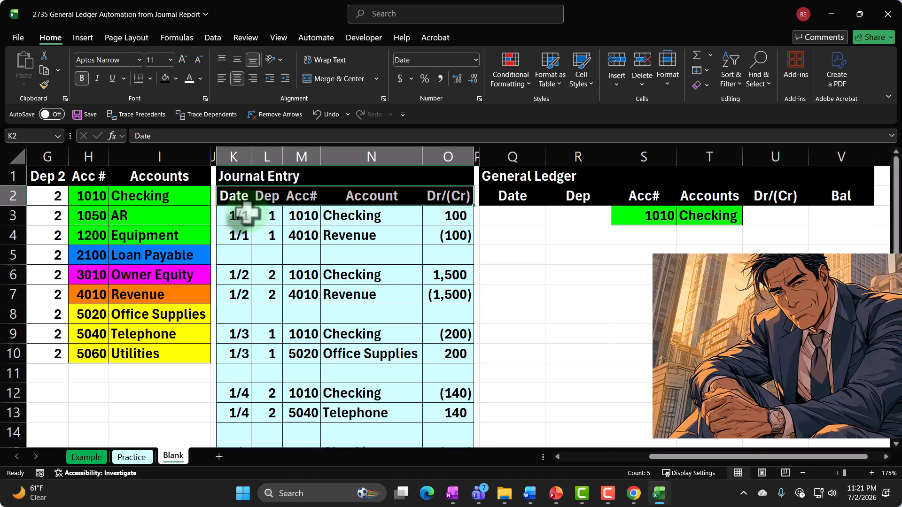
{"action": "left_click_drag", "start_coordinate": [245, 215], "coordinate": [448, 216]}
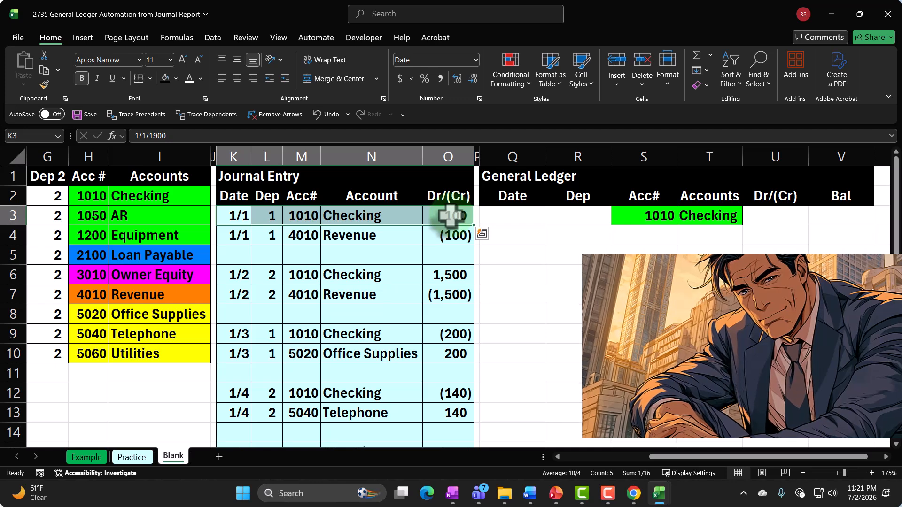
{"action": "left_click_drag", "start_coordinate": [244, 216], "coordinate": [439, 361]}
{"action": "scroll", "coordinate": [439, 362], "scroll_direction": "up", "scroll_amount": 7}
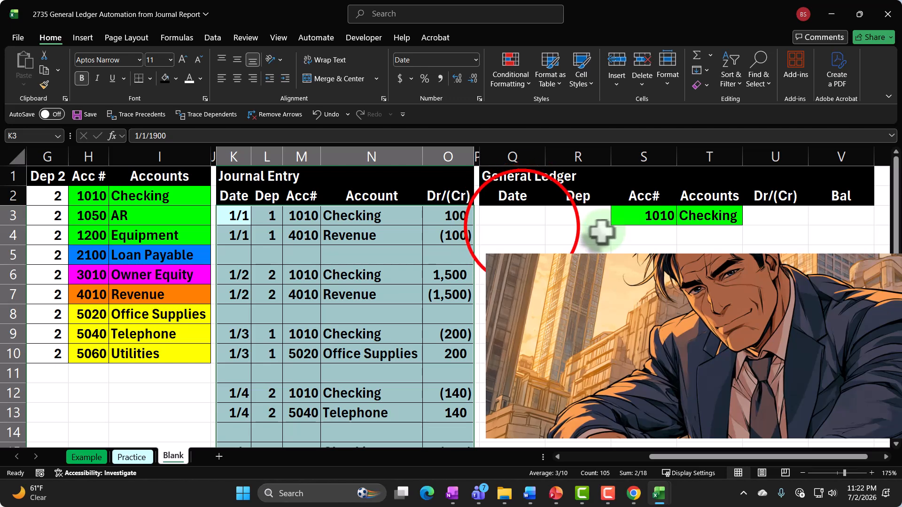
{"action": "left_click", "coordinate": [528, 235]}
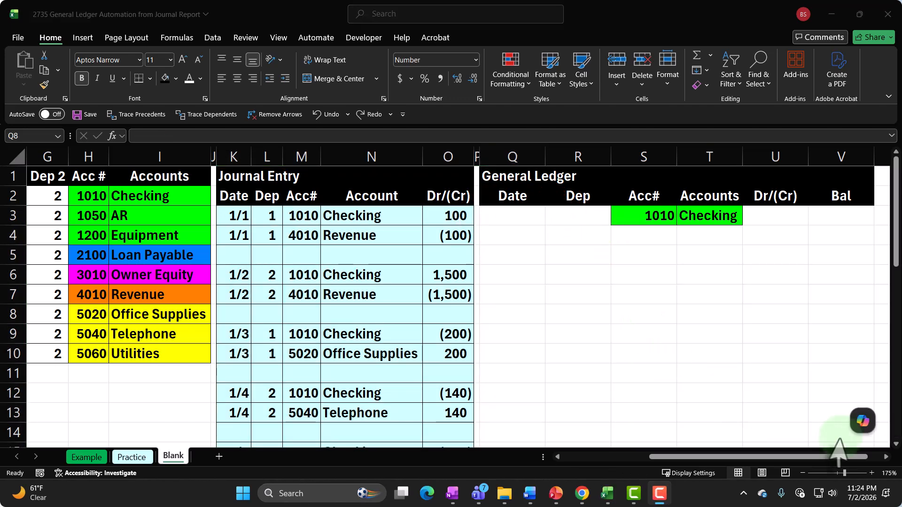
Step: In cell Q4, start a FILTER formula with the journal entry data as the absolute array $K$3:$O$32
{"action": "left_click", "coordinate": [885, 457]}
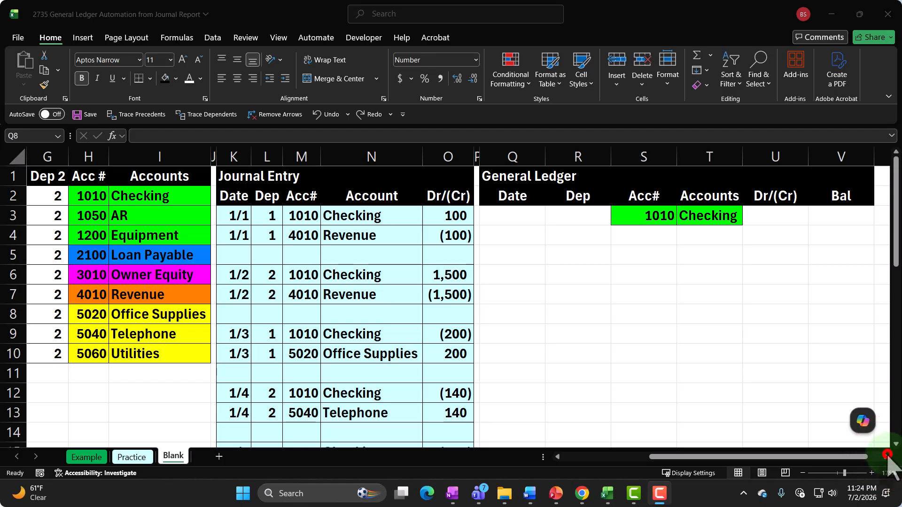
{"action": "left_click", "coordinate": [884, 456]}
{"action": "left_click", "coordinate": [885, 456]}
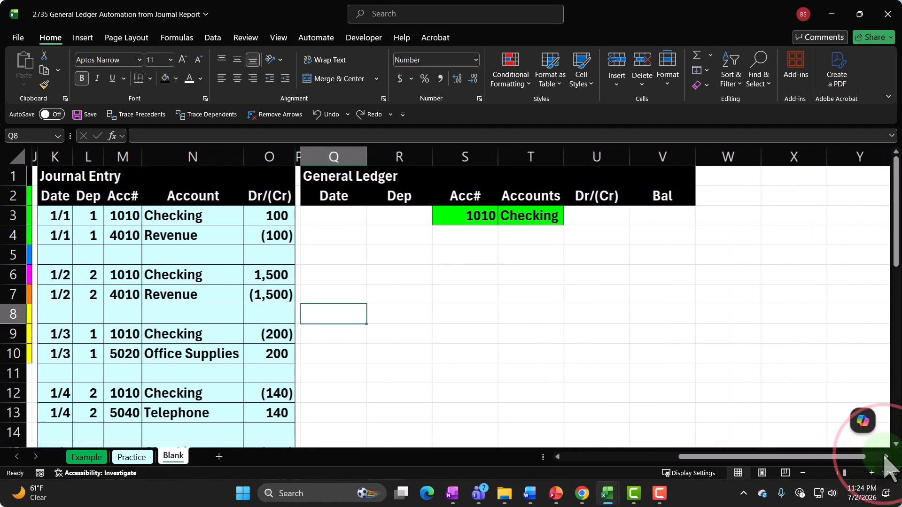
{"action": "left_click", "coordinate": [316, 235]}
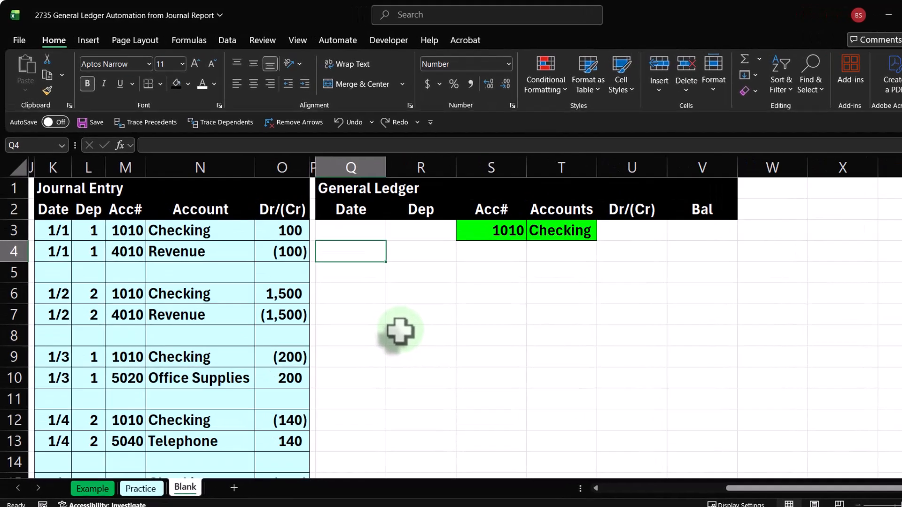
{"action": "type", "text": "="}
{"action": "type", "text": "fil"}
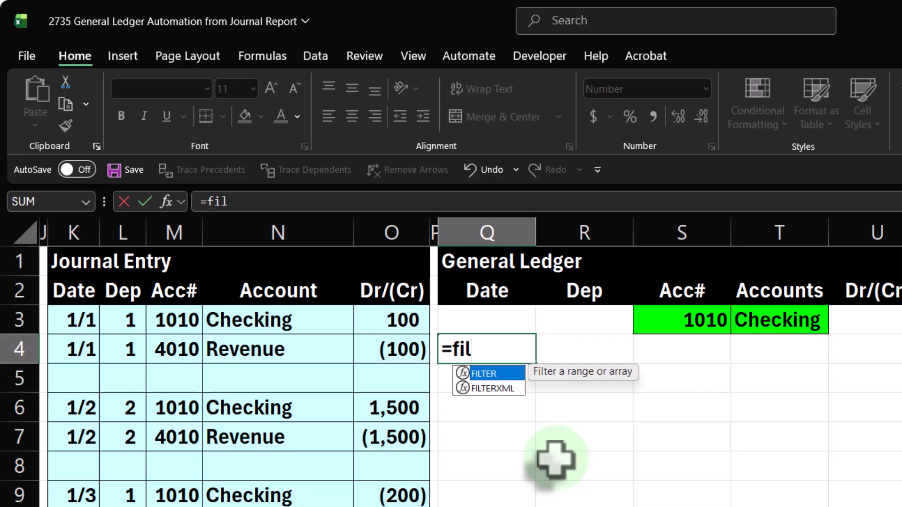
{"action": "key", "text": "Tab"}
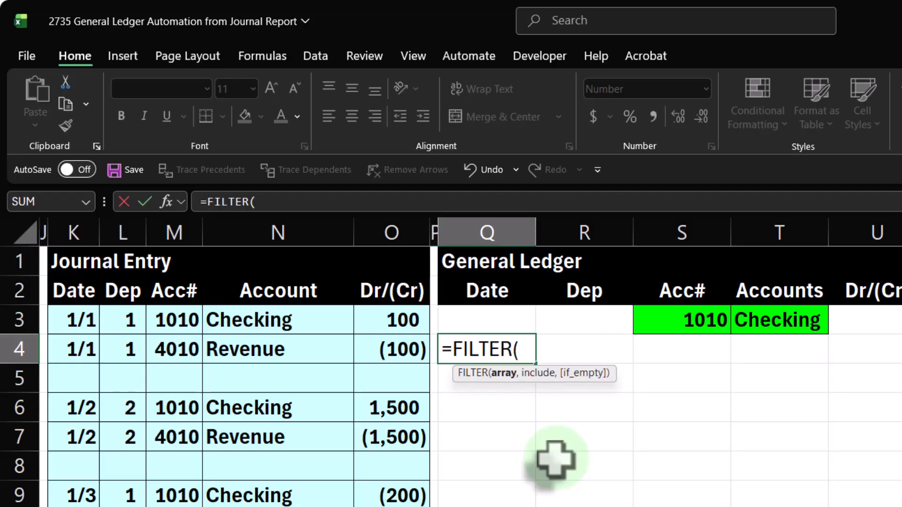
{"action": "left_click_drag", "start_coordinate": [80, 321], "coordinate": [250, 437]}
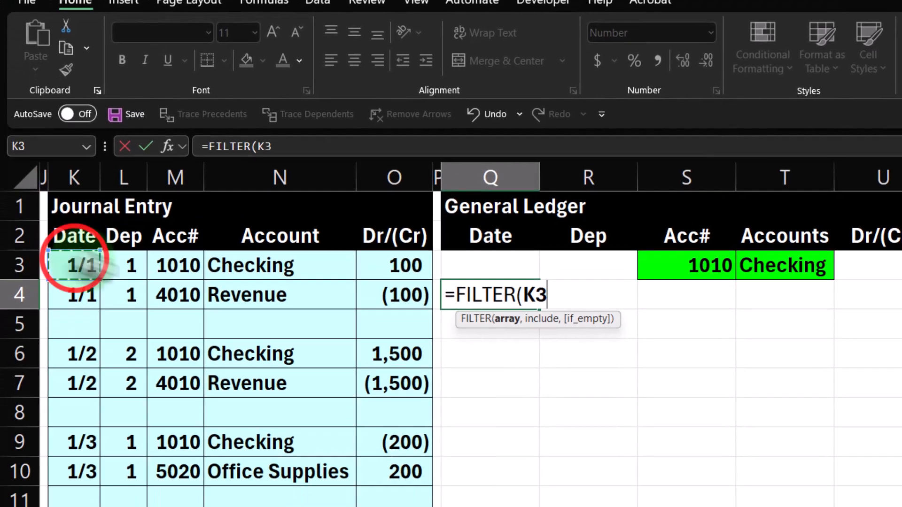
{"action": "left_click_drag", "start_coordinate": [260, 282], "coordinate": [394, 404]}
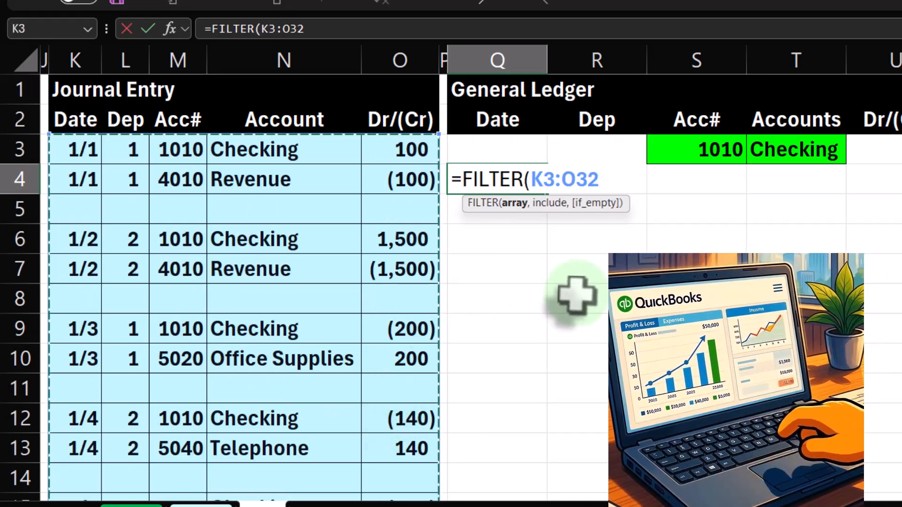
{"action": "key", "text": "F4"}
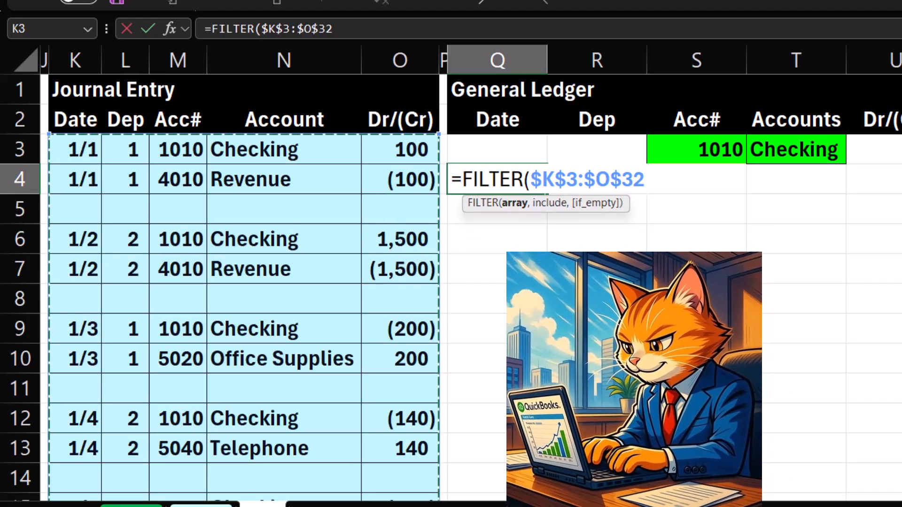
{"action": "type", "text": ","}
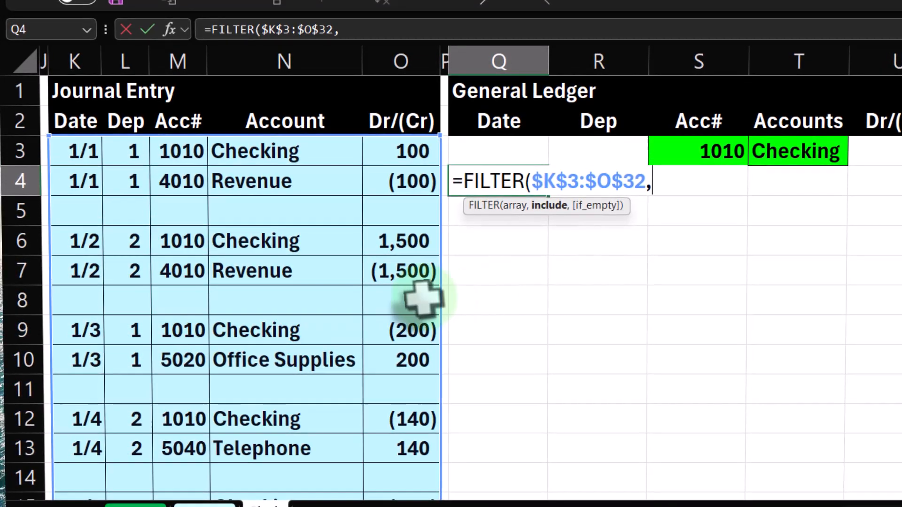
Step: Set the formula's include range to the journal's Acc# column as the absolute reference $M$3:$M$32
{"action": "left_click", "coordinate": [188, 155]}
{"action": "left_click_drag", "start_coordinate": [183, 155], "coordinate": [211, 384]}
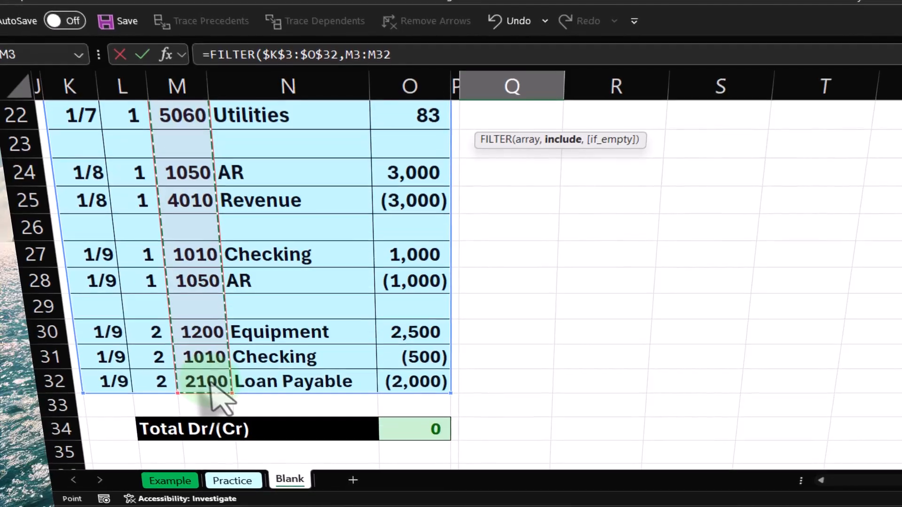
{"action": "scroll", "coordinate": [212, 383], "scroll_direction": "up", "scroll_amount": 7}
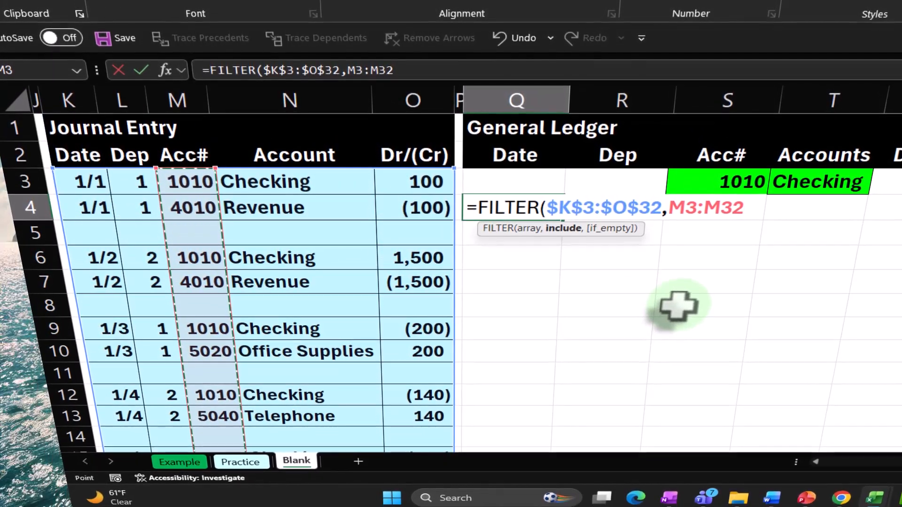
{"action": "key", "text": "F4"}
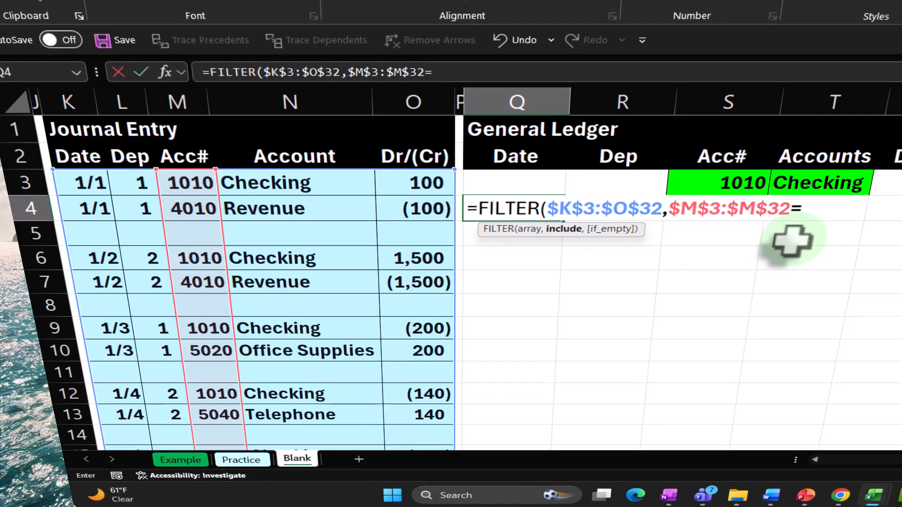
Step: Match the include range to the Checking account number with a relative reference to S3, and complete the FILTER formula
{"action": "left_click", "coordinate": [733, 184]}
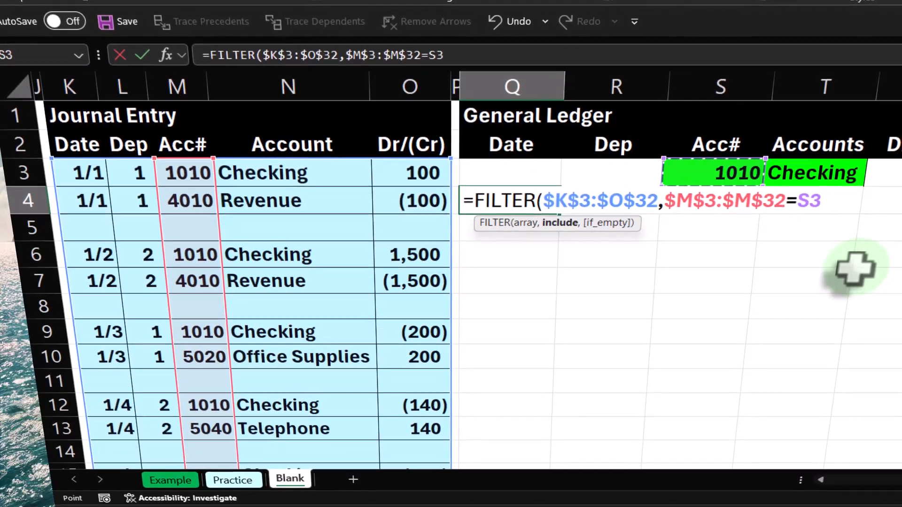
{"action": "key", "text": "F4"}
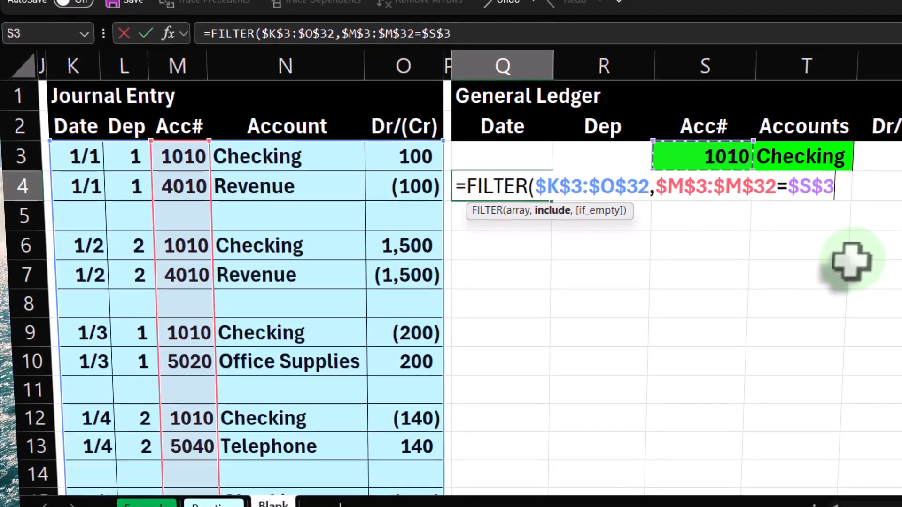
{"action": "key", "text": "BackSpace"}
{"action": "key", "text": "BackSpace"}
{"action": "key", "text": "BackSpace"}
{"action": "key", "text": "BackSpace"}
{"action": "left_click", "coordinate": [690, 153]}
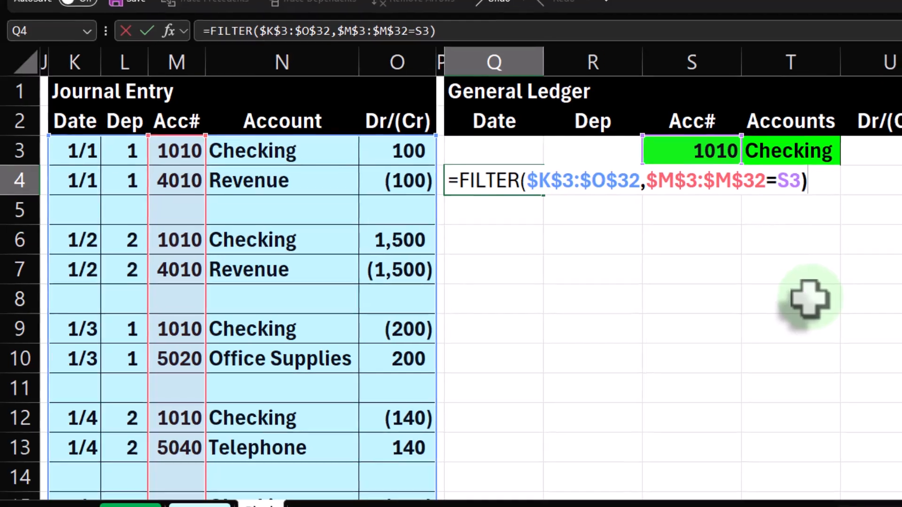
{"action": "key", "text": "Return"}
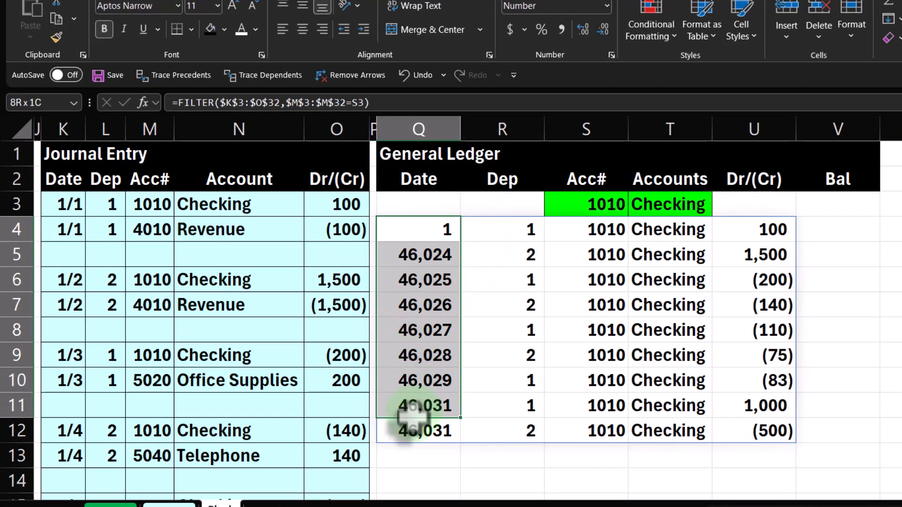
Step: Format the General Ledger's Date column Q with the 3/14 date format
{"action": "left_click_drag", "start_coordinate": [410, 416], "coordinate": [408, 423]}
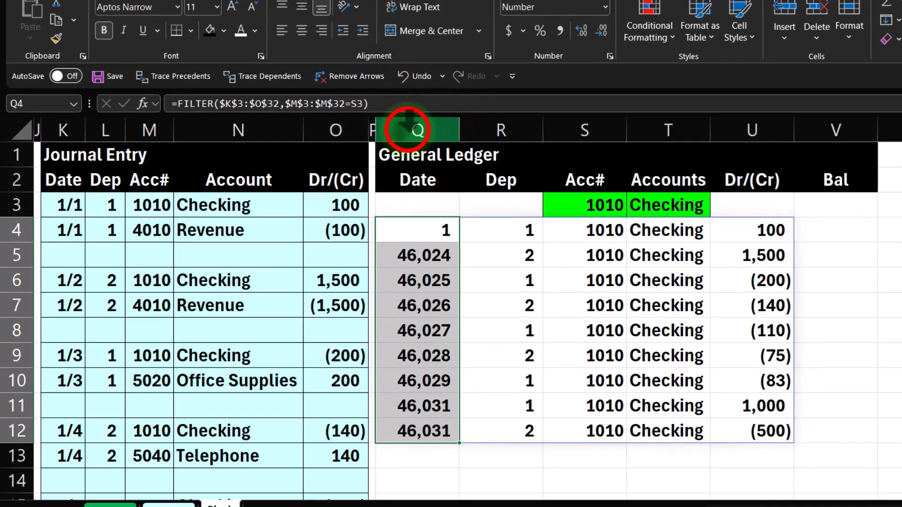
{"action": "left_click", "coordinate": [408, 128]}
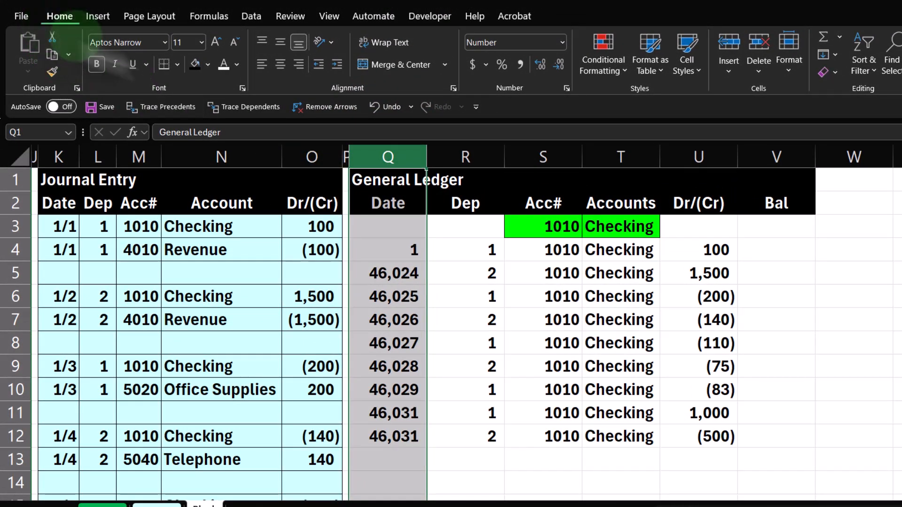
{"action": "left_click", "coordinate": [562, 43]}
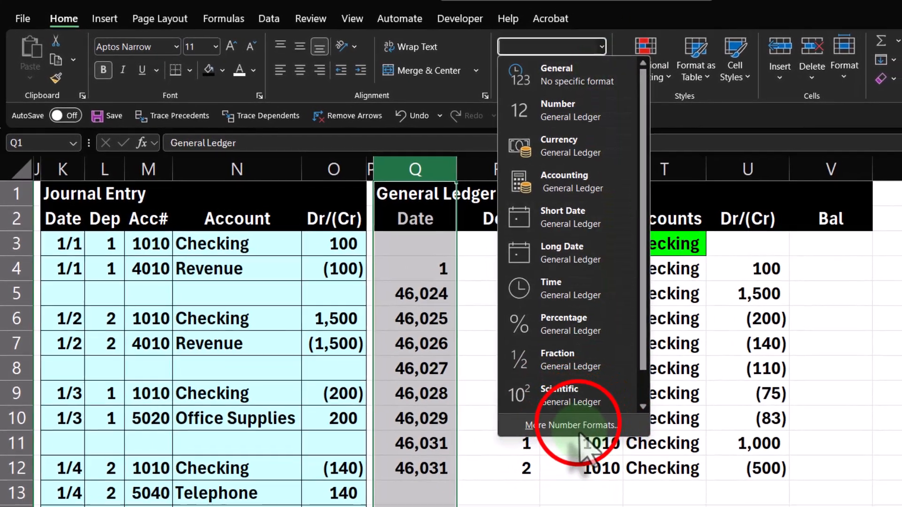
{"action": "left_click", "coordinate": [580, 433]}
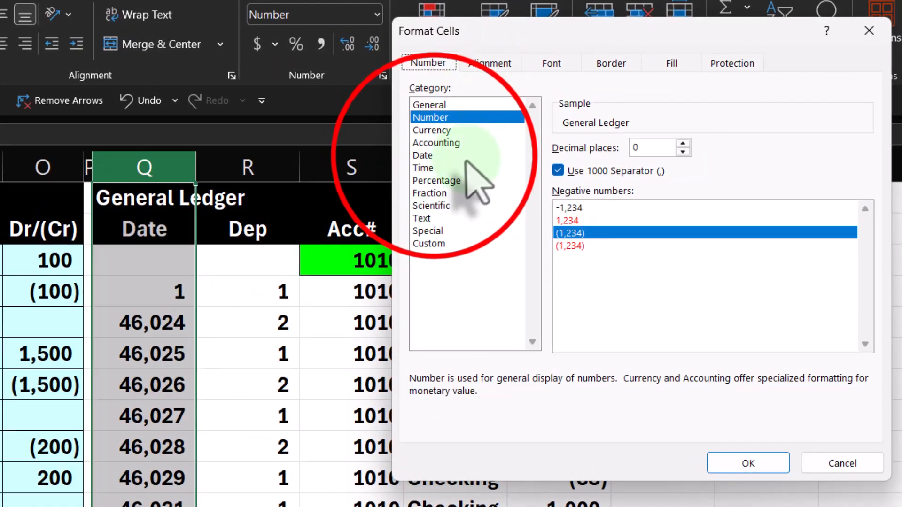
{"action": "left_click", "coordinate": [434, 157]}
{"action": "left_click", "coordinate": [570, 200]}
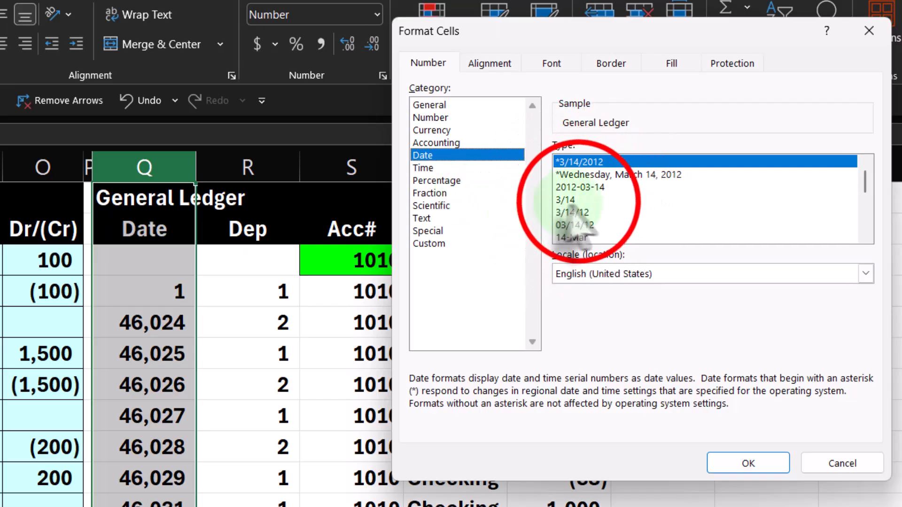
{"action": "left_click", "coordinate": [748, 463]}
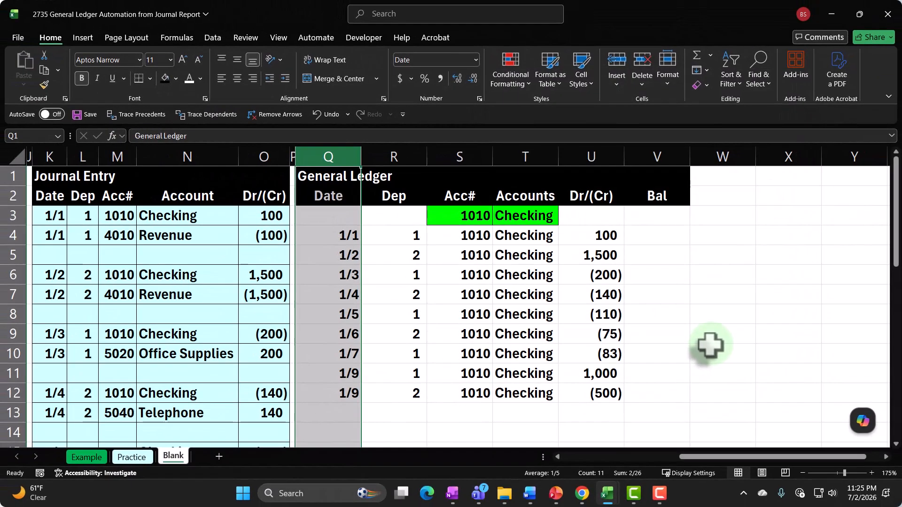
Step: Examine the FILTER formula in Q4 and its spilled cells, comparing them with the journal entry account numbers
{"action": "left_click", "coordinate": [540, 328]}
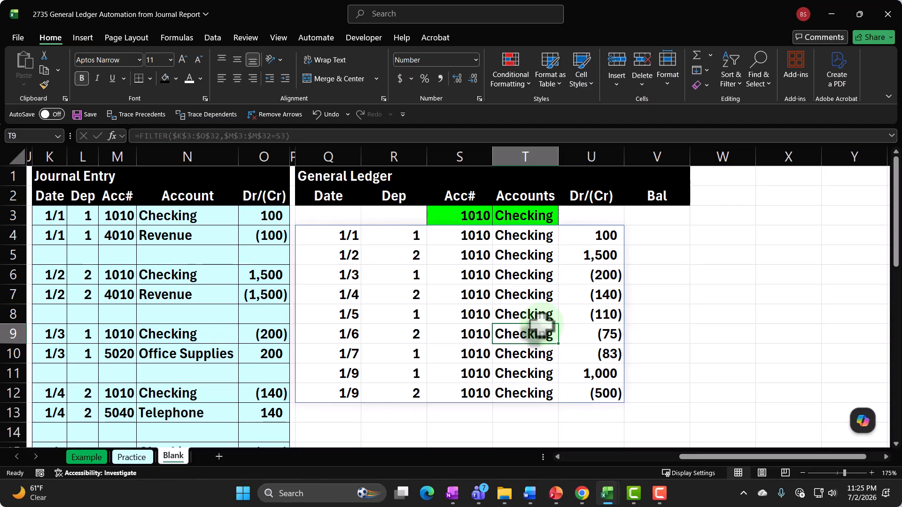
{"action": "key", "text": "Left"}
{"action": "key", "text": "Left"}
{"action": "key", "text": "Left"}
{"action": "key", "text": "Up"}
{"action": "key", "text": "Up"}
{"action": "key", "text": "Up"}
{"action": "key", "text": "Up"}
{"action": "key", "text": "Up"}
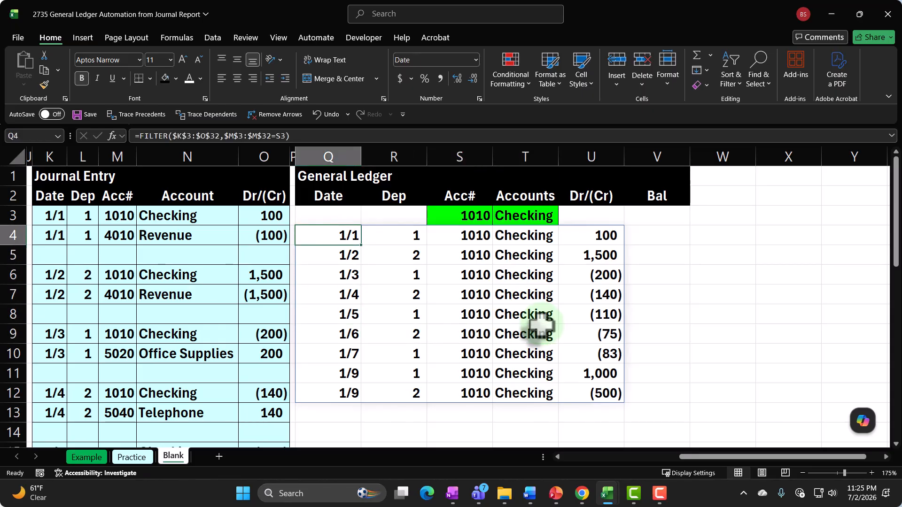
{"action": "key", "text": "Right"}
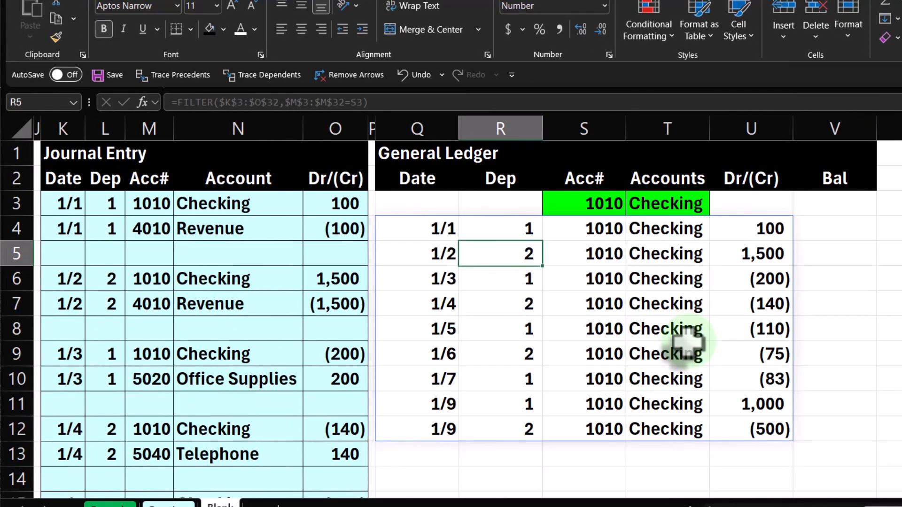
{"action": "key", "text": "Up"}
{"action": "key", "text": "Right"}
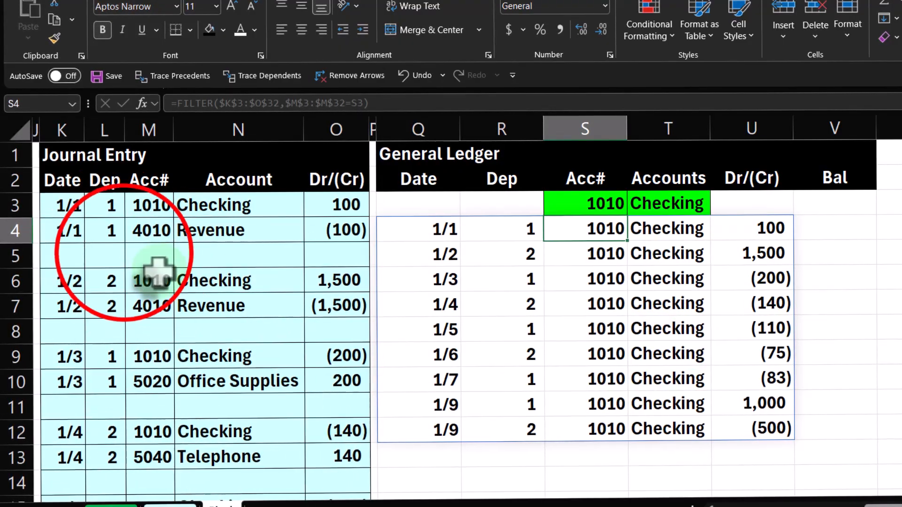
{"action": "left_click_drag", "start_coordinate": [124, 252], "coordinate": [162, 254]}
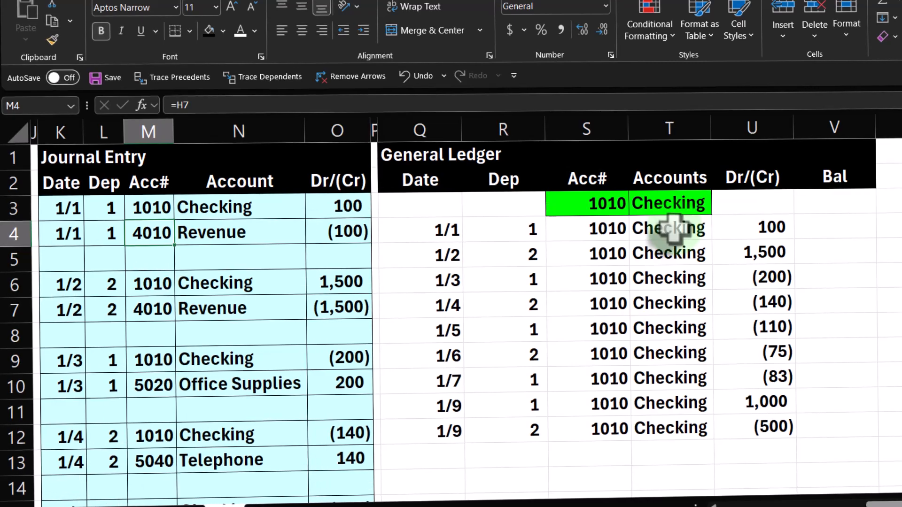
{"action": "left_click", "coordinate": [742, 226]}
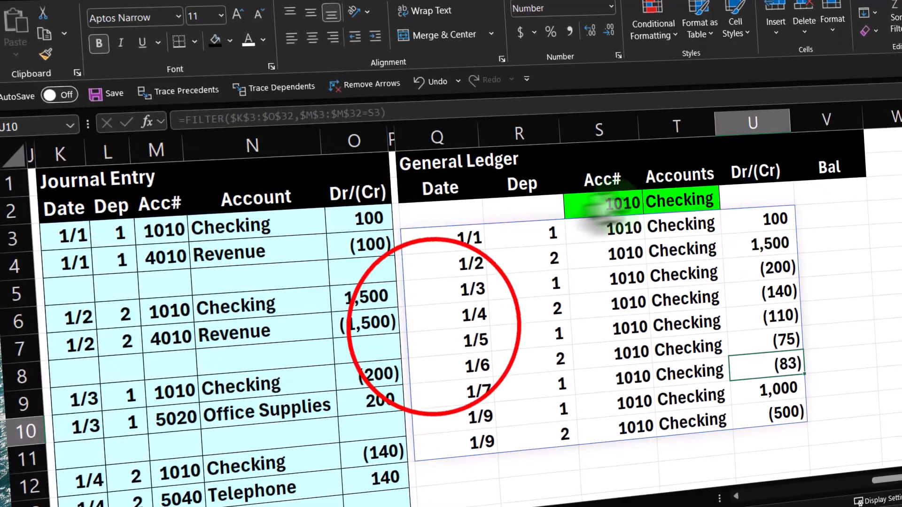
Step: Try to clear the individual dates in spilled cells Q7 and Q10, and inspect the source FILTER formula in Q4
{"action": "left_click", "coordinate": [433, 310]}
{"action": "key", "text": "BackSpace"}
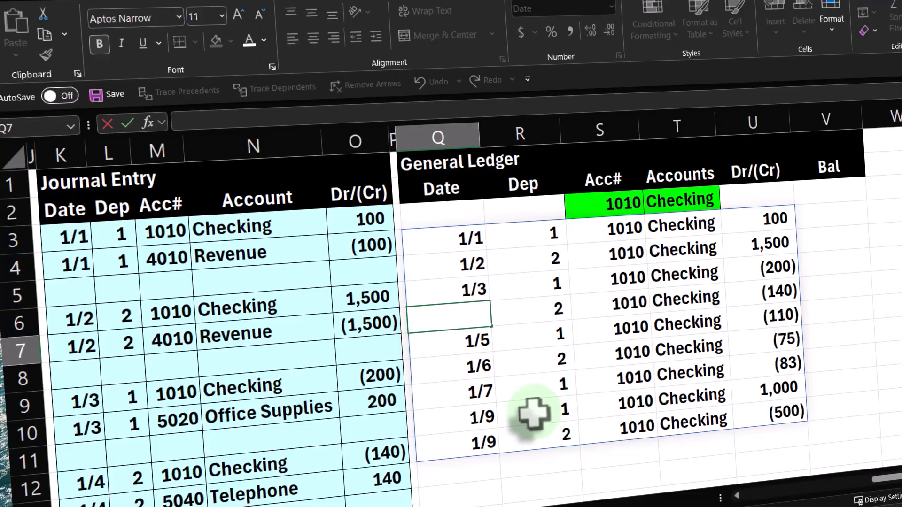
{"action": "key", "text": "Escape"}
{"action": "left_click", "coordinate": [479, 392]}
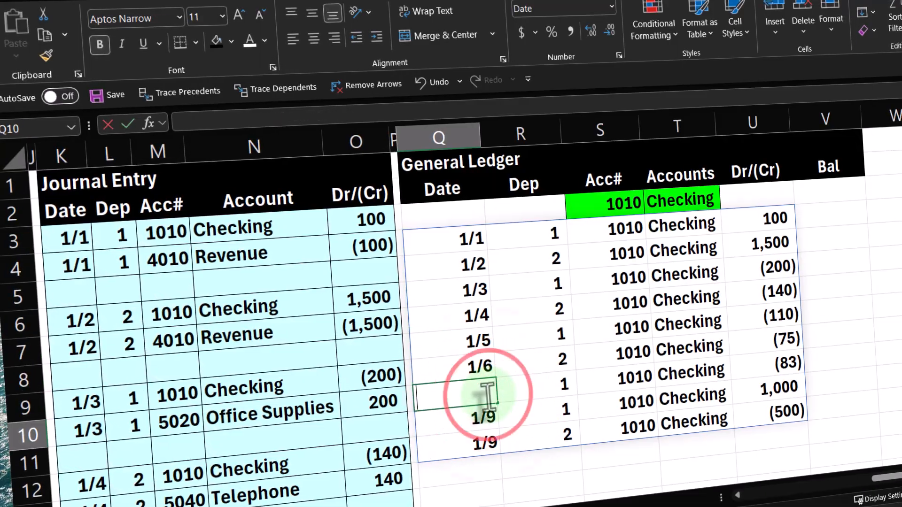
{"action": "key", "text": "BackSpace"}
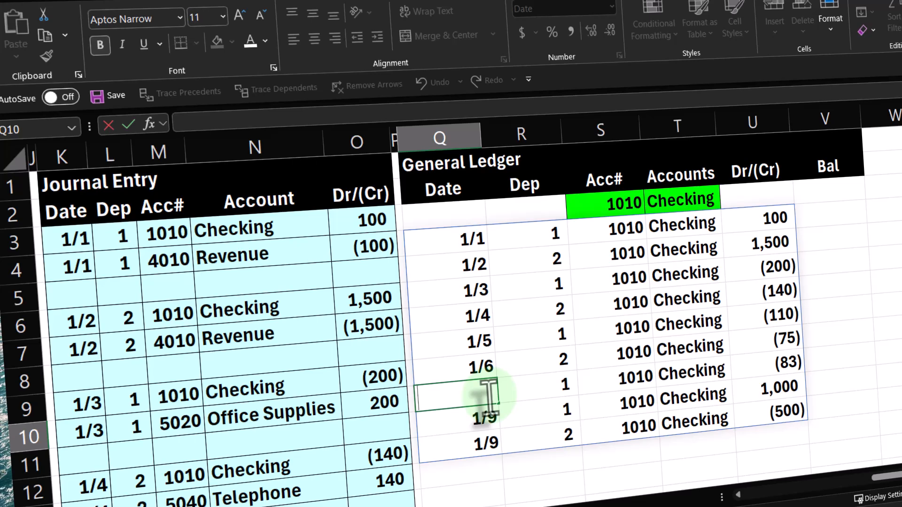
{"action": "key", "text": "Return"}
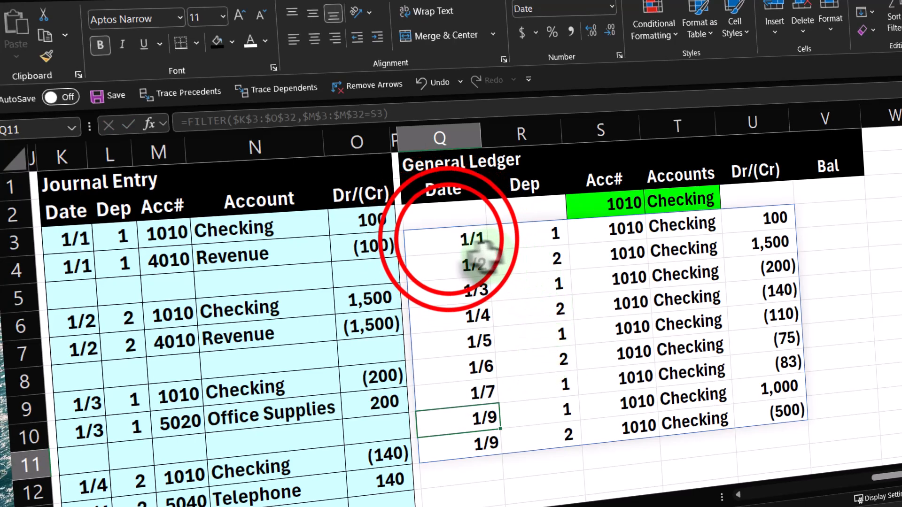
{"action": "double_click", "coordinate": [448, 240]}
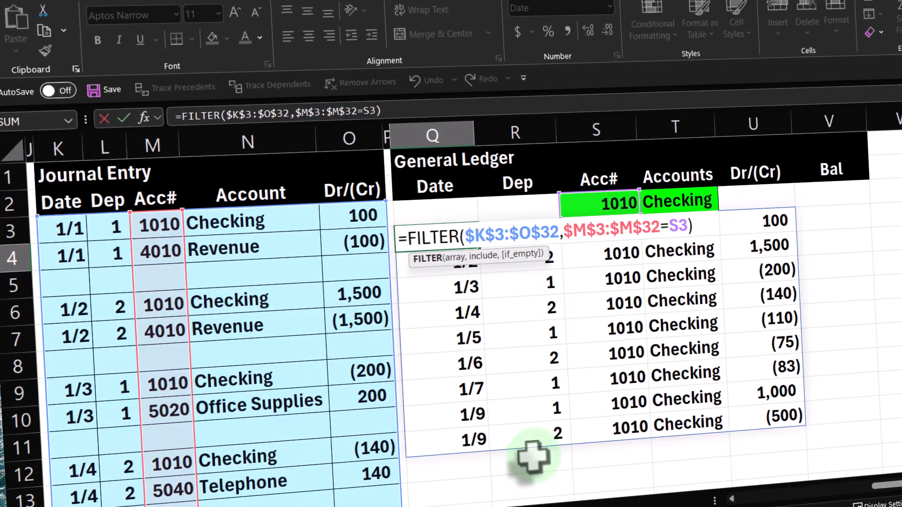
{"action": "key", "text": "Return"}
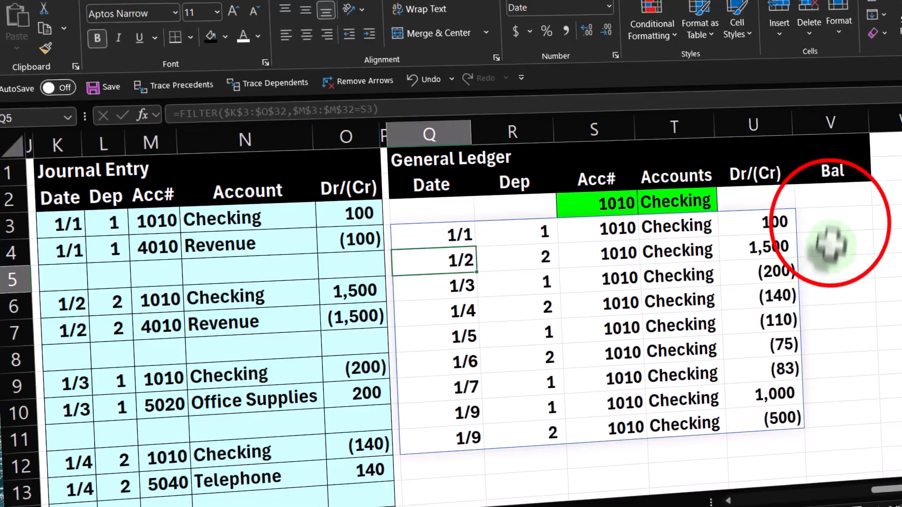
Step: Start the General Ledger's balance column by entering =U4 in cell V4
{"action": "left_click", "coordinate": [827, 224]}
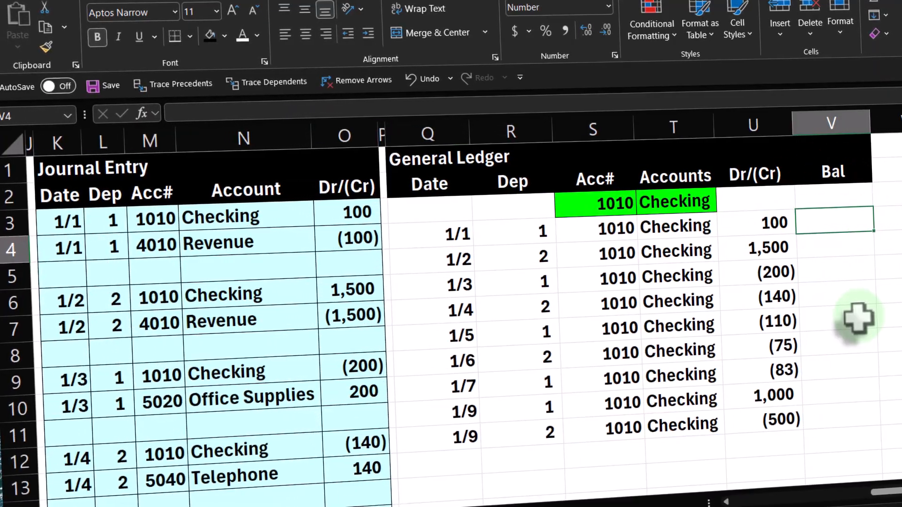
{"action": "type", "text": "="}
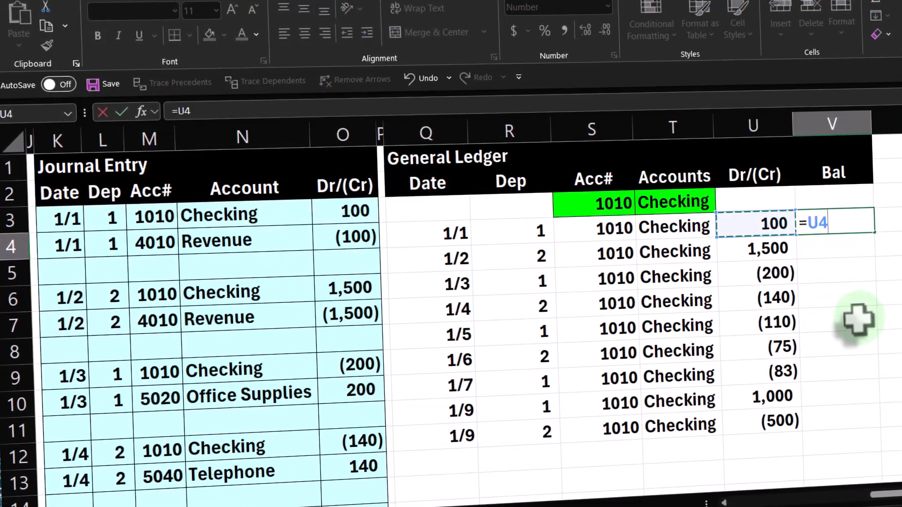
{"action": "key", "text": "Return"}
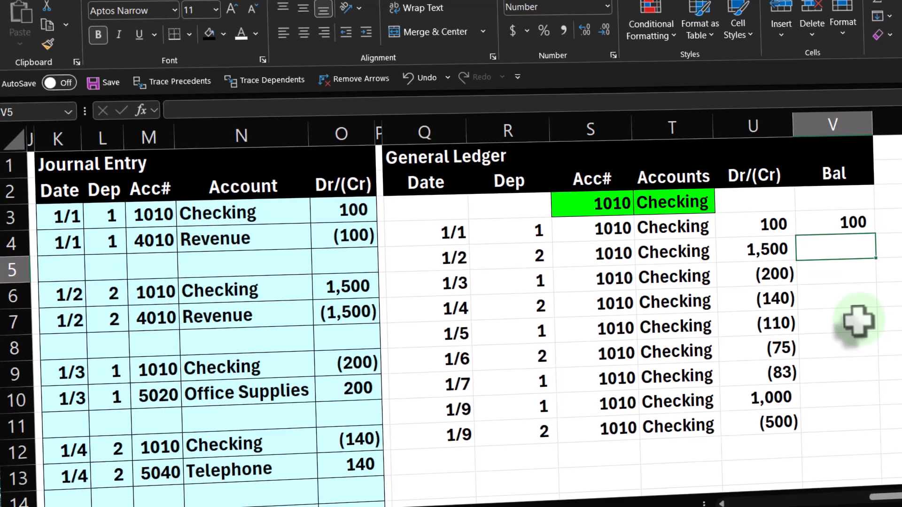
Step: Enter the running balance formula =V4+U5 in V5 and fill it down through V12
{"action": "type", "text": "=V4+"}
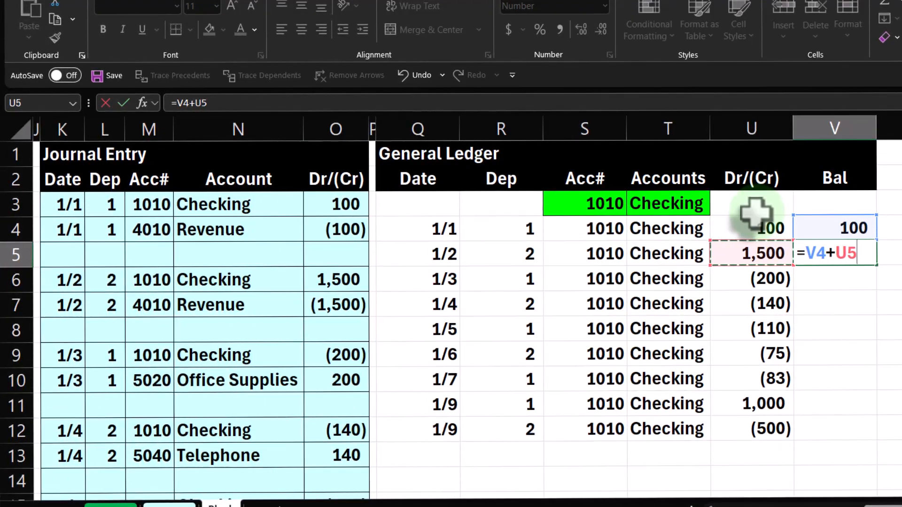
{"action": "key", "text": "Return"}
{"action": "left_click", "coordinate": [821, 249]}
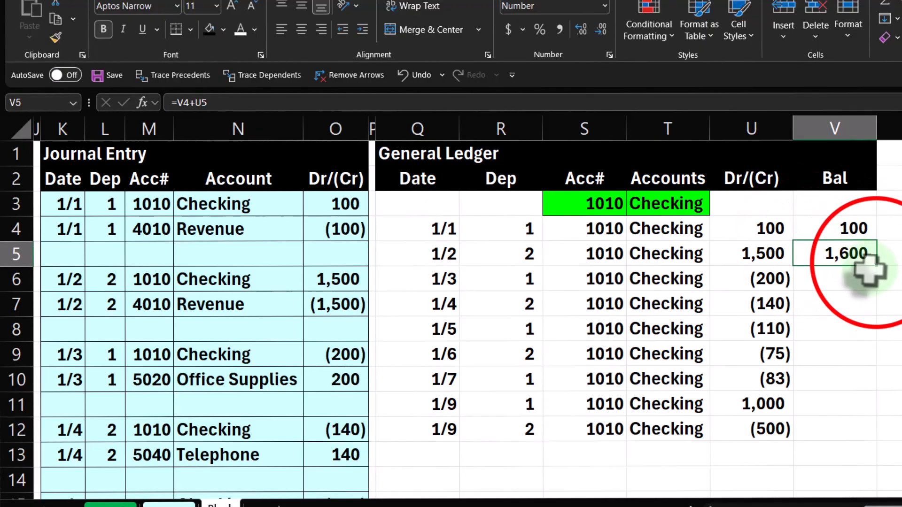
{"action": "left_click_drag", "start_coordinate": [875, 267], "coordinate": [870, 434]}
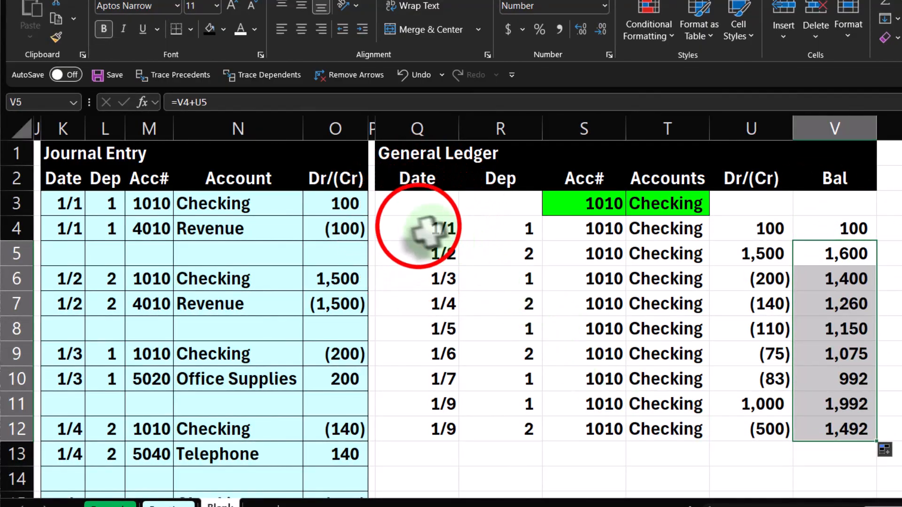
Step: Apply all borders to the General Ledger data range Q4:V12
{"action": "left_click_drag", "start_coordinate": [428, 229], "coordinate": [821, 430]}
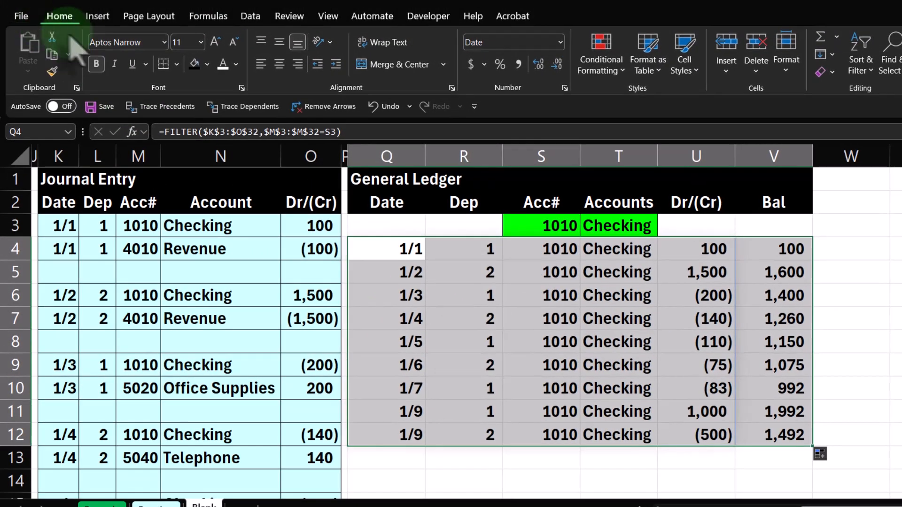
{"action": "left_click", "coordinate": [177, 65]}
{"action": "left_click", "coordinate": [199, 195]}
{"action": "left_click", "coordinate": [622, 364]}
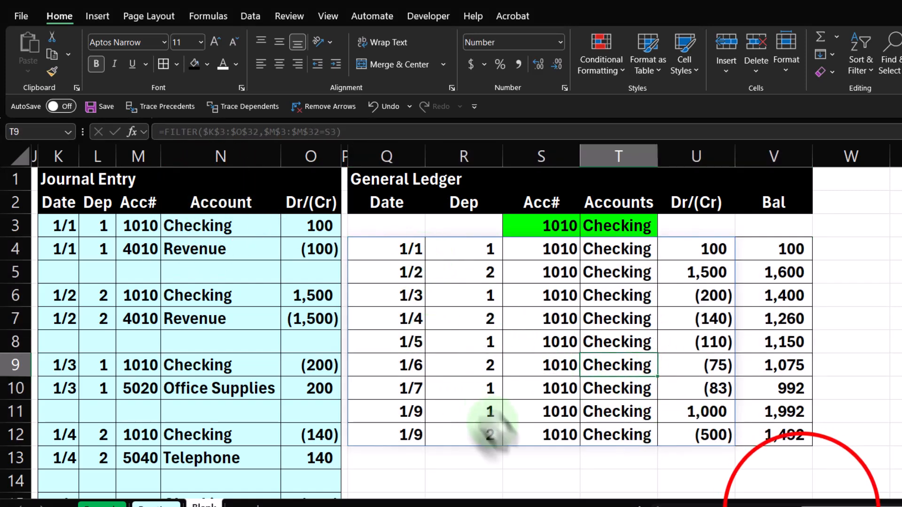
Step: Switch to QuickBooks Online in the browser and open the General Ledger standard report in a new tab
{"action": "left_click_drag", "start_coordinate": [804, 506], "coordinate": [756, 506]}
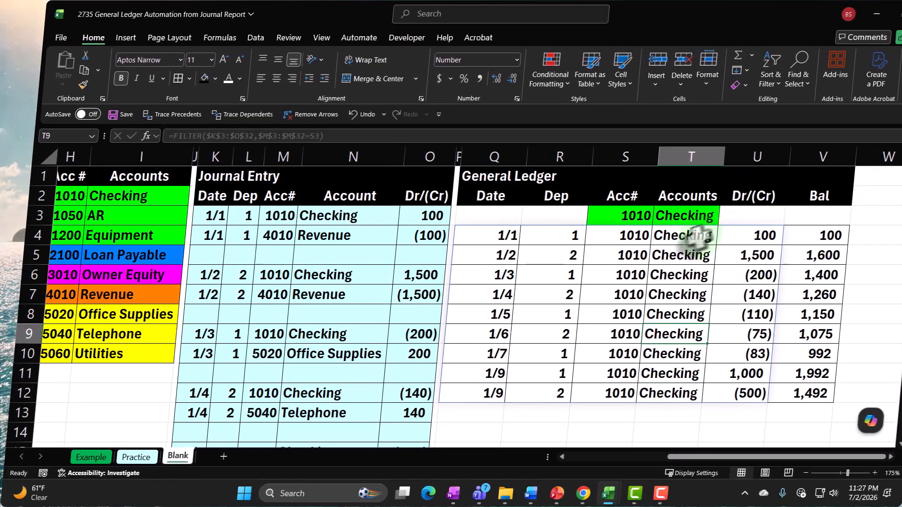
{"action": "scroll", "coordinate": [534, 346], "scroll_direction": "down", "scroll_amount": 1}
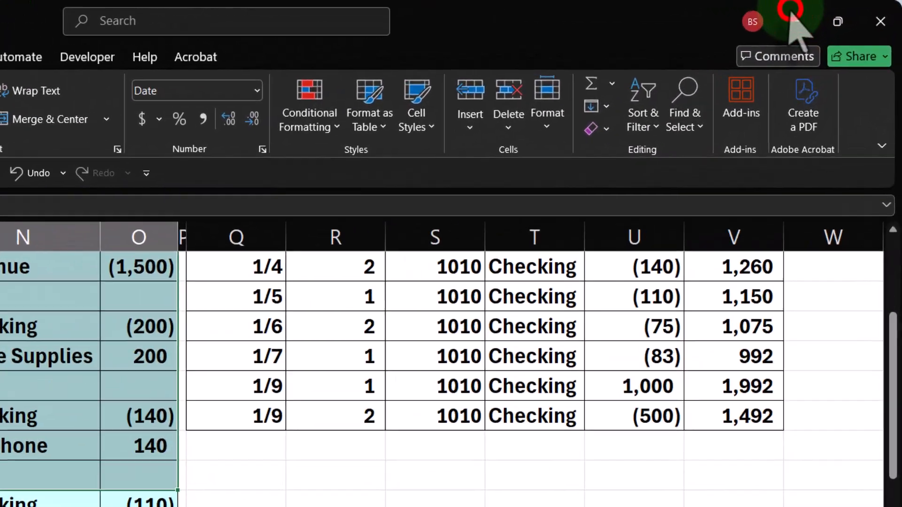
{"action": "left_click", "coordinate": [792, 19]}
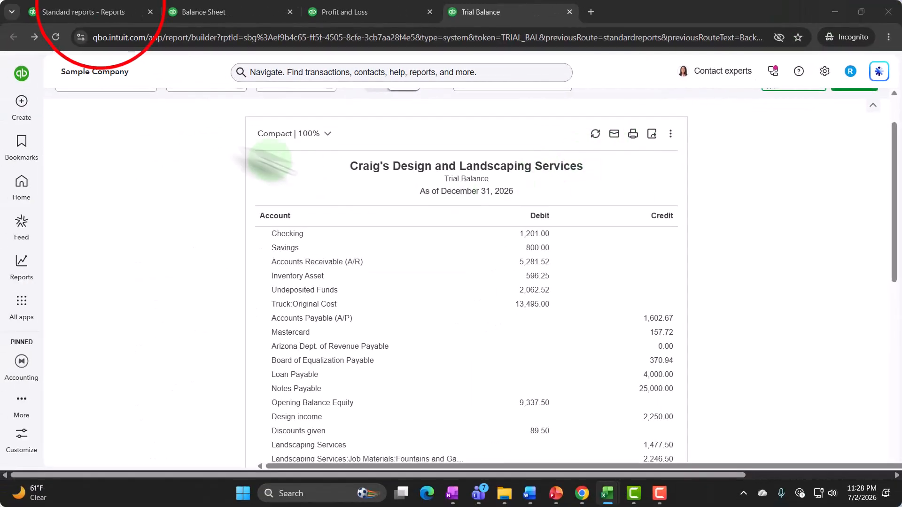
{"action": "left_click", "coordinate": [99, 13]}
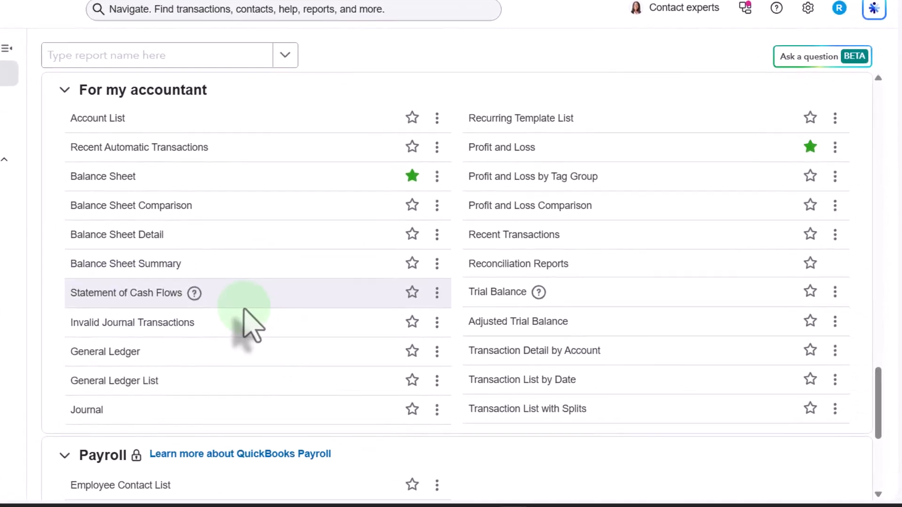
{"action": "right_click", "coordinate": [116, 352]}
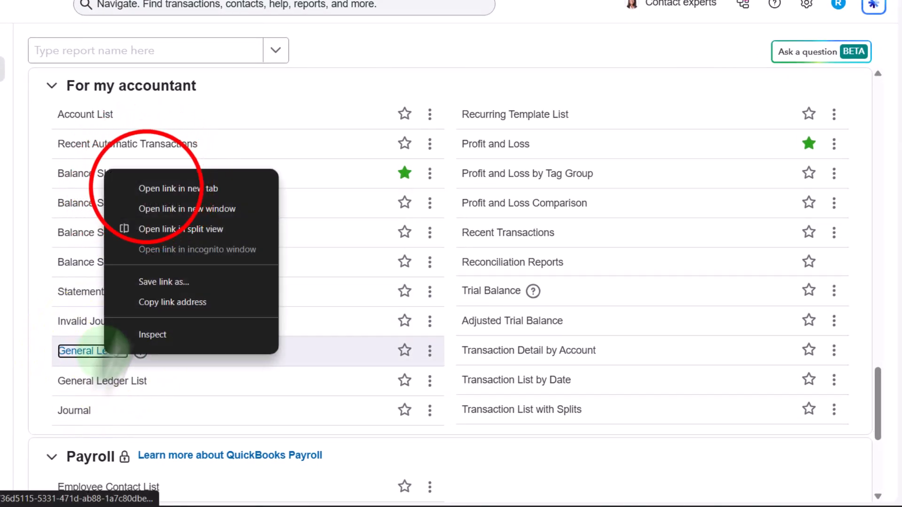
{"action": "left_click", "coordinate": [148, 188]}
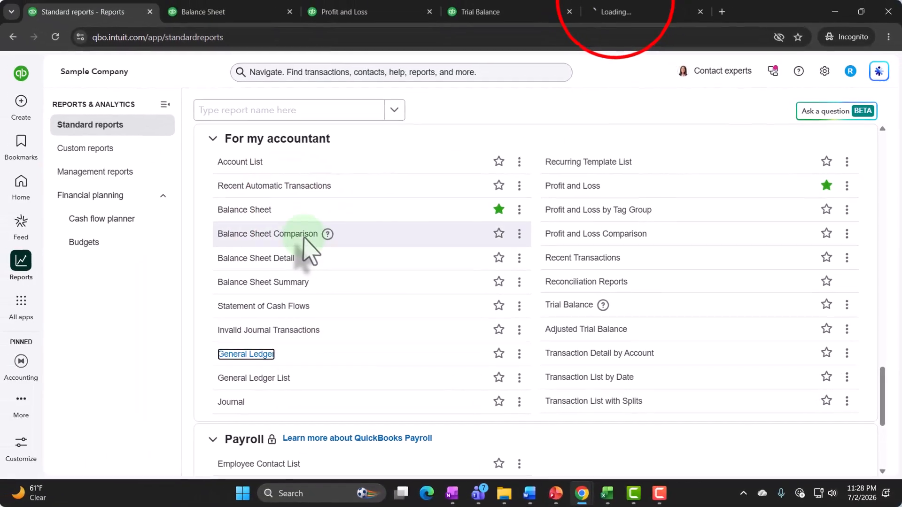
{"action": "left_click_drag", "start_coordinate": [679, 14], "coordinate": [781, 16]}
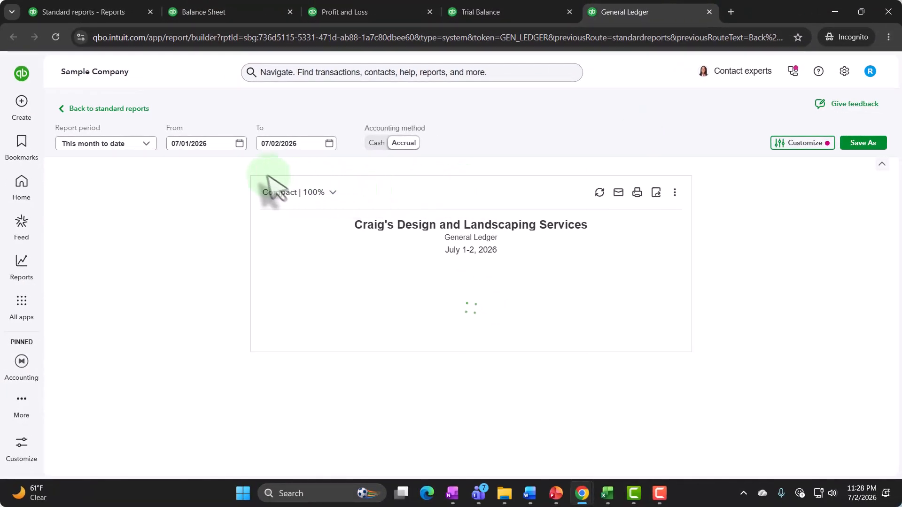
Step: Set the General Ledger report's date range from 01/01/2026 to 12/31/2026
{"action": "left_click", "coordinate": [191, 144]}
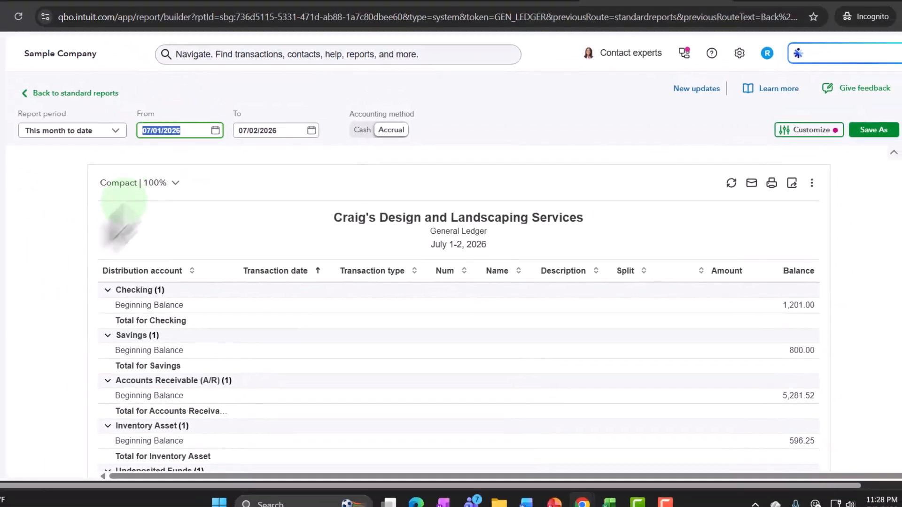
{"action": "left_click", "coordinate": [111, 204]}
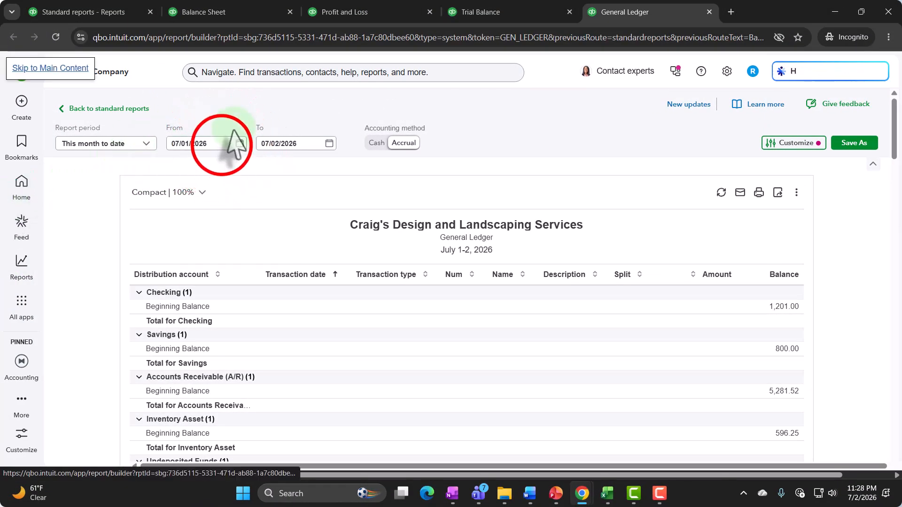
{"action": "left_click", "coordinate": [206, 144]}
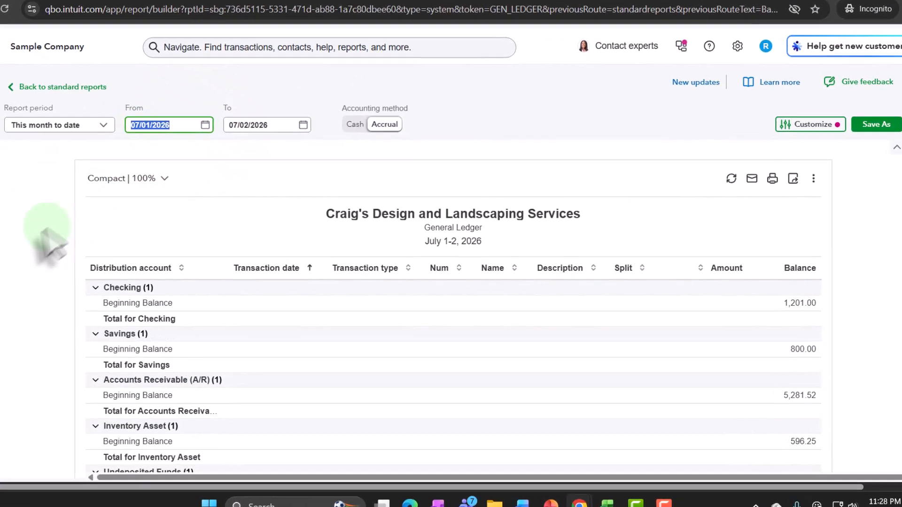
{"action": "type", "text": "01"}
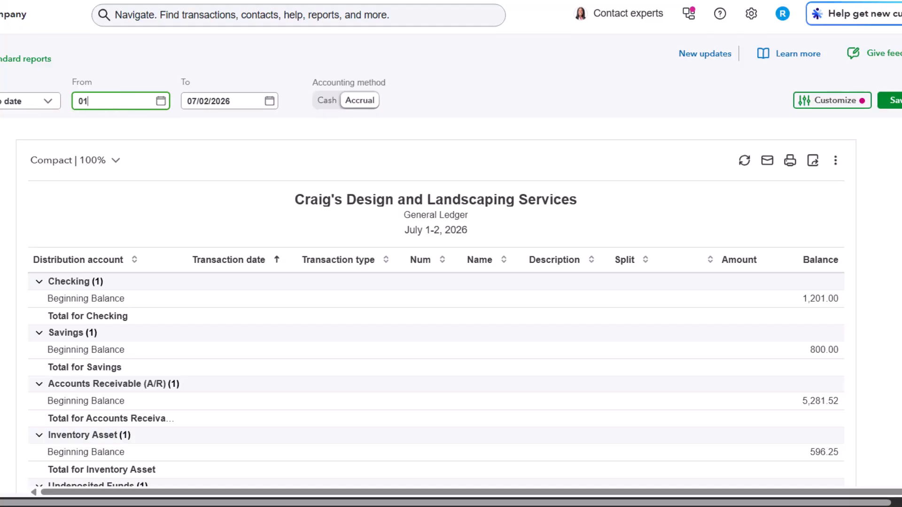
{"action": "key", "text": "Tab"}
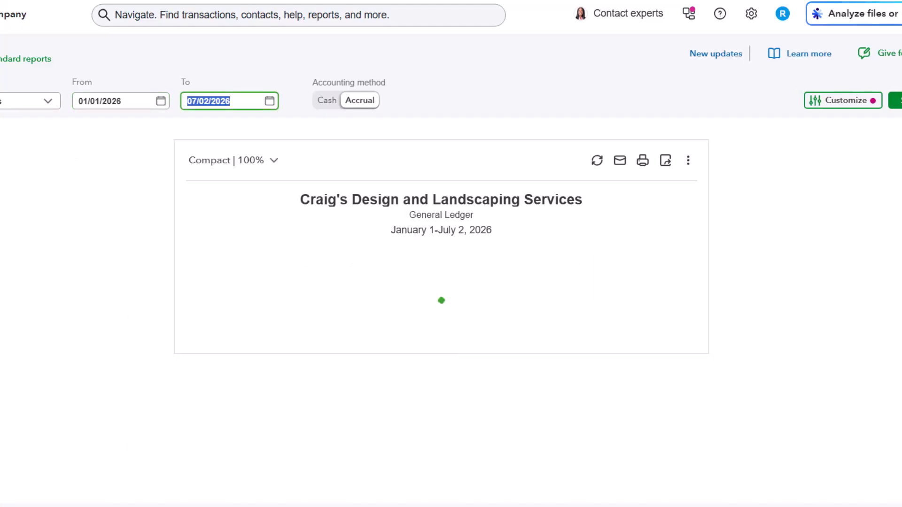
{"action": "type", "text": "12312026"}
{"action": "key", "text": "Tab"}
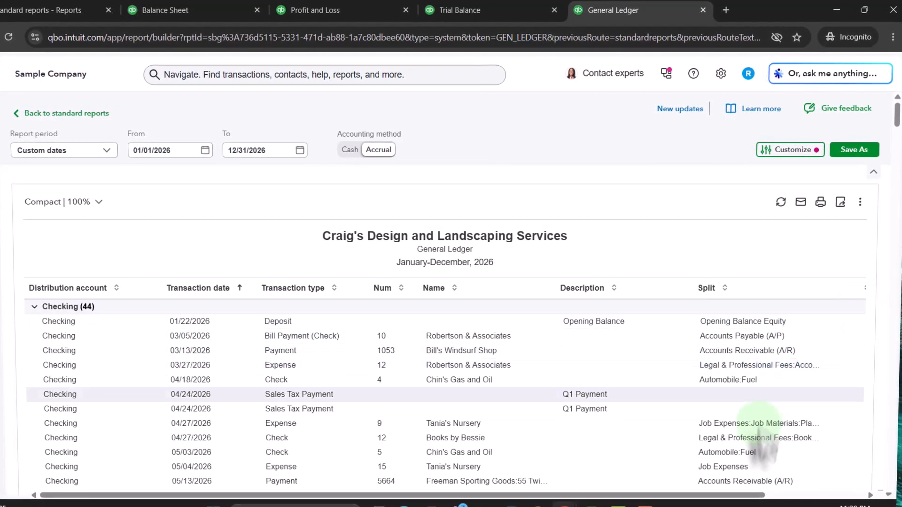
Step: Narrow the report's Description and Distribution account columns, and review the ledger transactions account by account
{"action": "left_click_drag", "start_coordinate": [698, 496], "coordinate": [699, 496]}
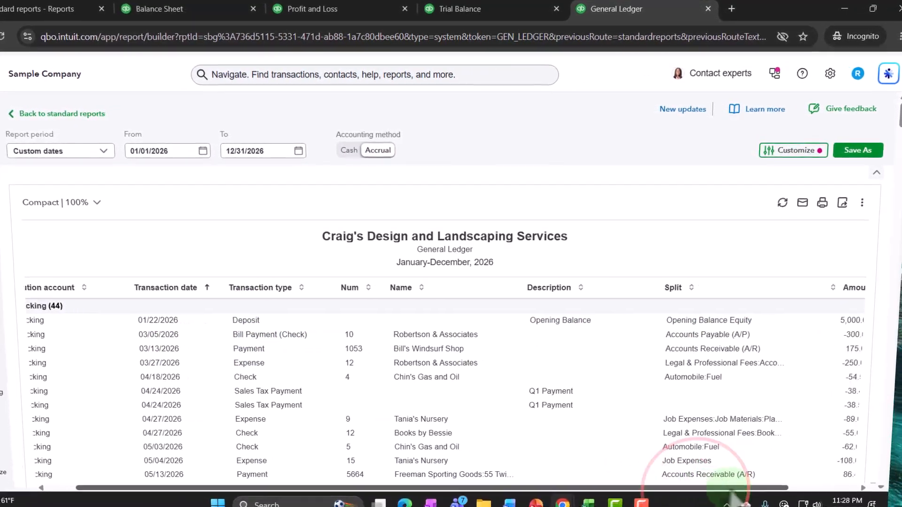
{"action": "left_click_drag", "start_coordinate": [785, 488], "coordinate": [719, 481]}
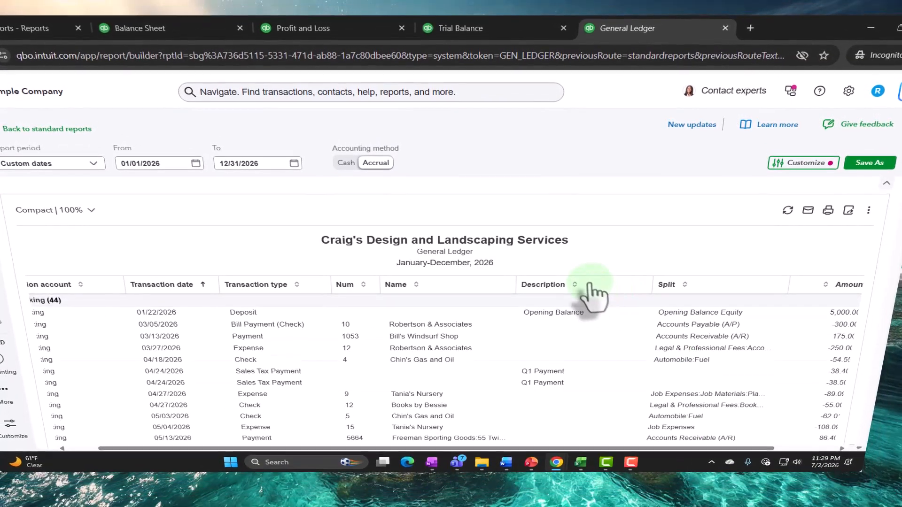
{"action": "left_click", "coordinate": [654, 284]}
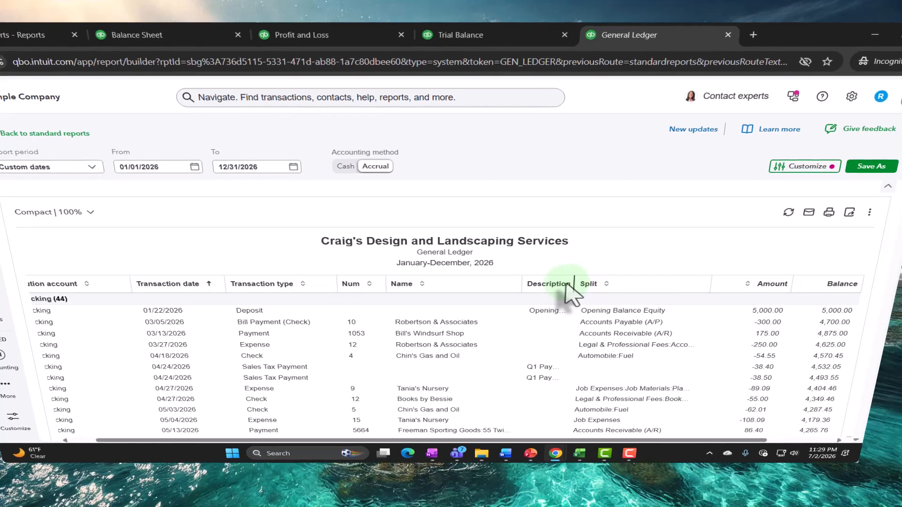
{"action": "left_click", "coordinate": [120, 285]}
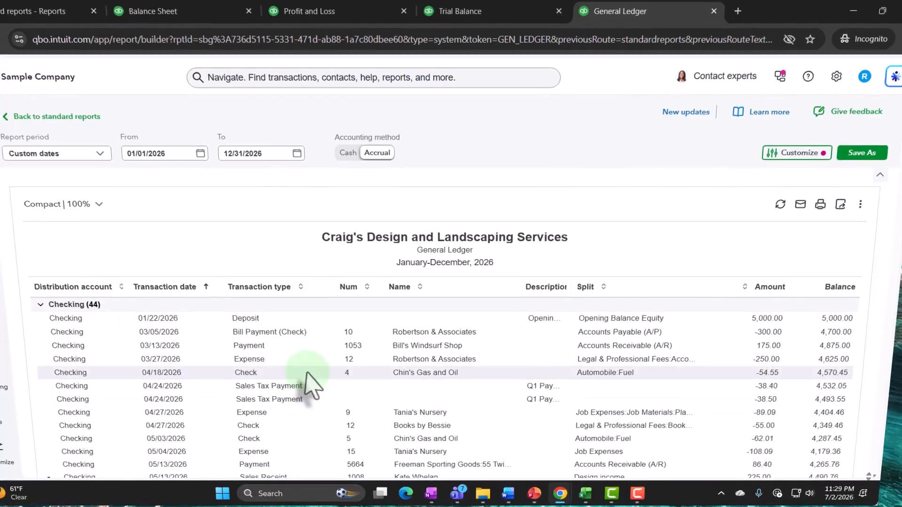
{"action": "scroll", "coordinate": [302, 382], "scroll_direction": "down", "scroll_amount": 12}
{"action": "scroll", "coordinate": [307, 385], "scroll_direction": "down", "scroll_amount": 13}
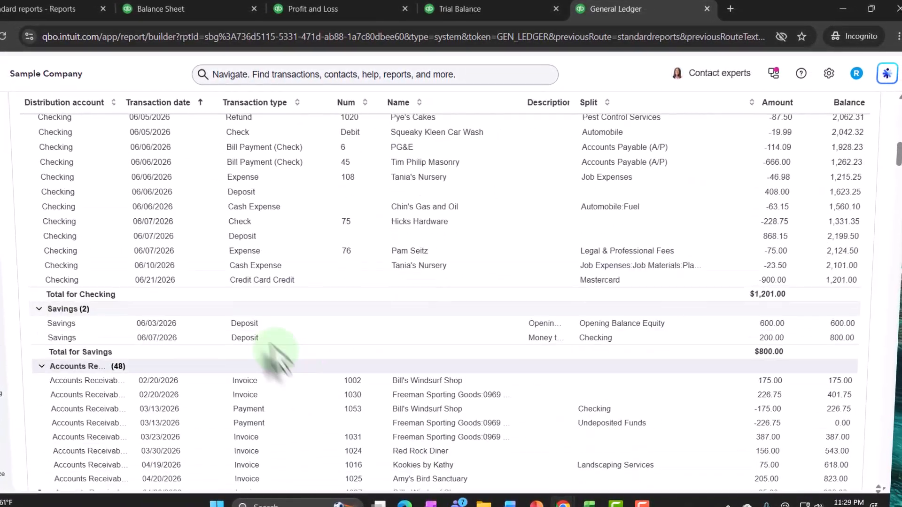
{"action": "scroll", "coordinate": [252, 316], "scroll_direction": "down", "scroll_amount": 15}
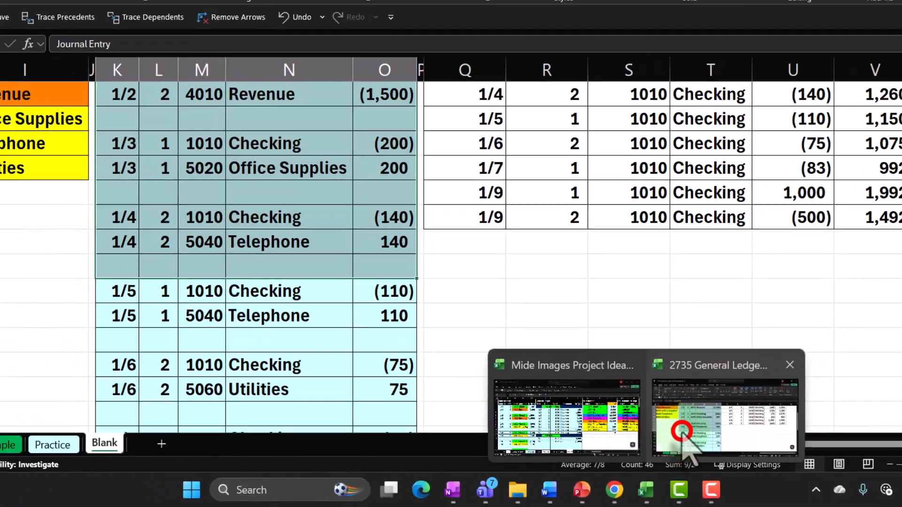
Step: Switch back to the 2735 General Ledger Automation workbook in Excel
{"action": "left_click", "coordinate": [686, 428]}
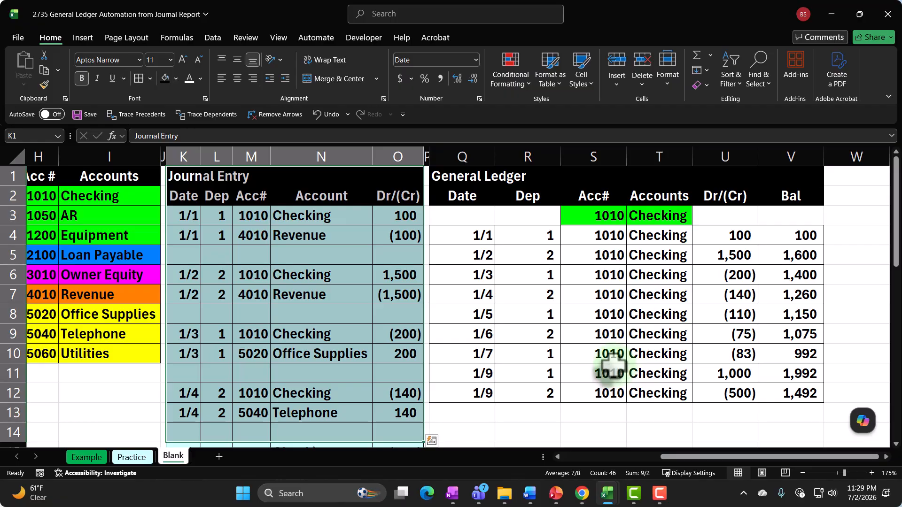
{"action": "left_click", "coordinate": [886, 456]}
{"action": "left_click", "coordinate": [886, 456]}
{"action": "left_click", "coordinate": [886, 457]}
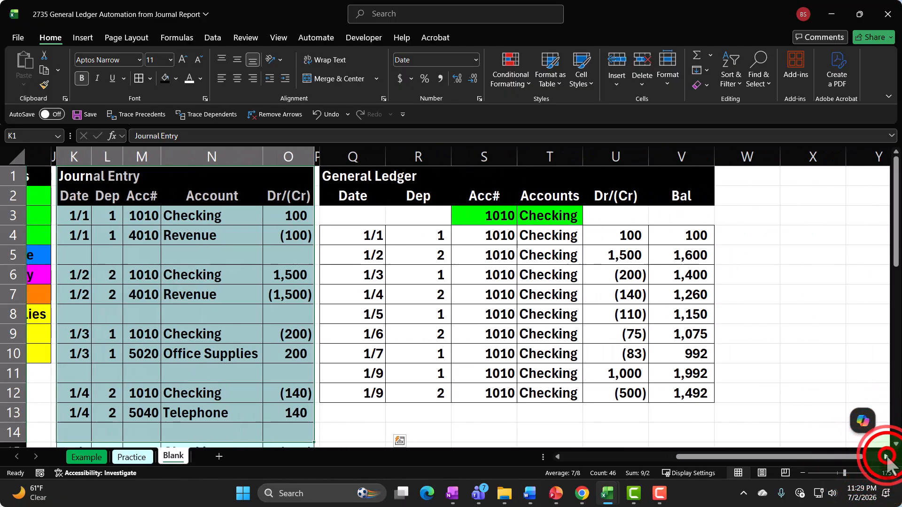
{"action": "left_click", "coordinate": [886, 456]}
Step: Hide the General Ledger columns Q through V on the Blank sheet
{"action": "left_click_drag", "start_coordinate": [290, 156], "coordinate": [602, 168]}
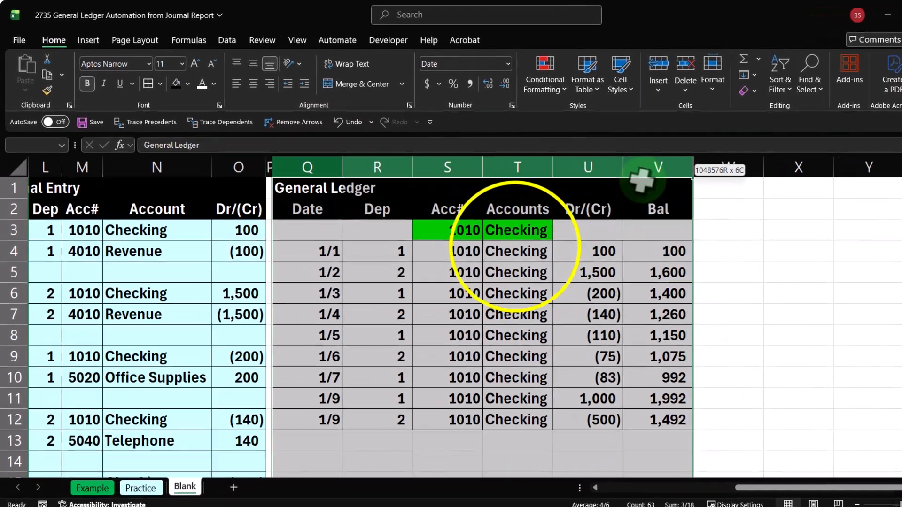
{"action": "right_click", "coordinate": [536, 256]}
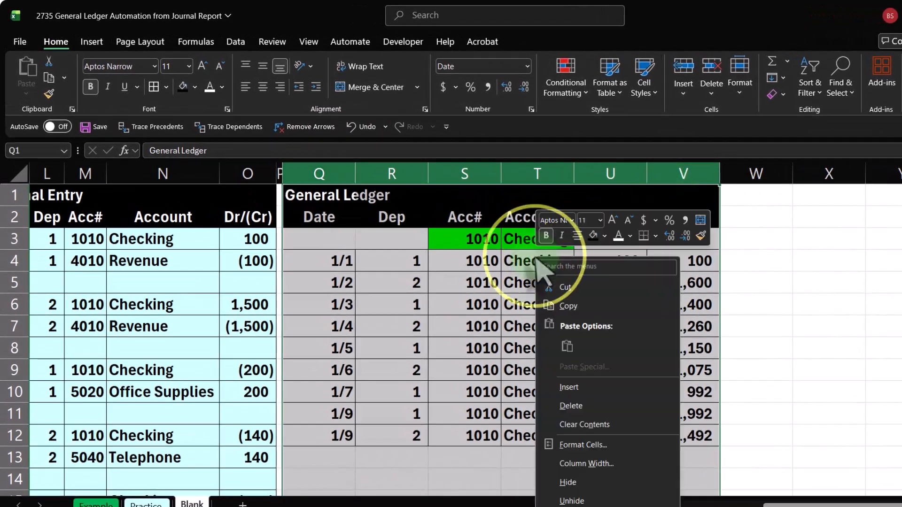
{"action": "left_click", "coordinate": [574, 481]}
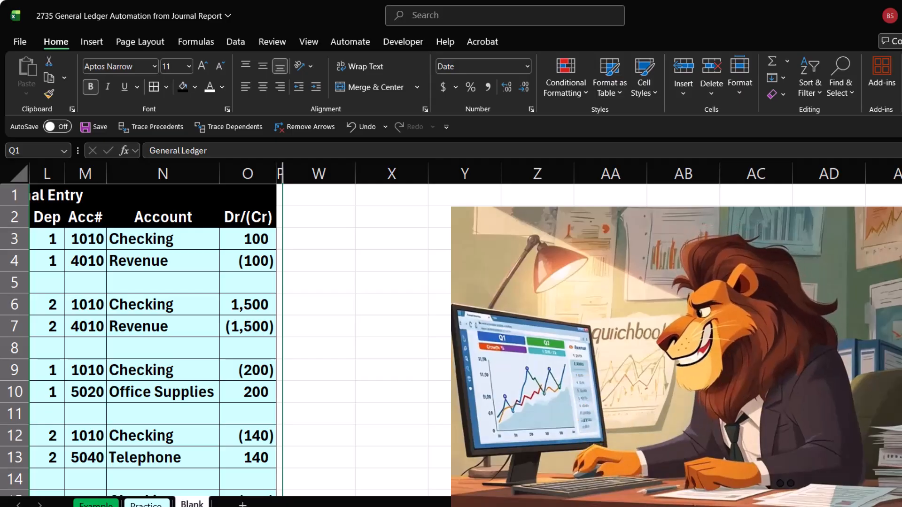
Step: Unhide the General Ledger columns between O and W on the Blank sheet
{"action": "left_click_drag", "start_coordinate": [317, 171], "coordinate": [224, 172]}
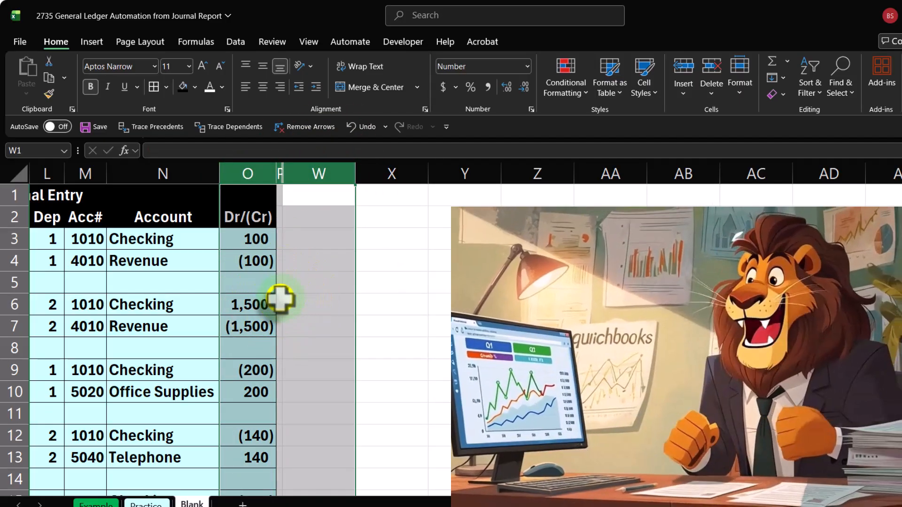
{"action": "right_click", "coordinate": [281, 301]}
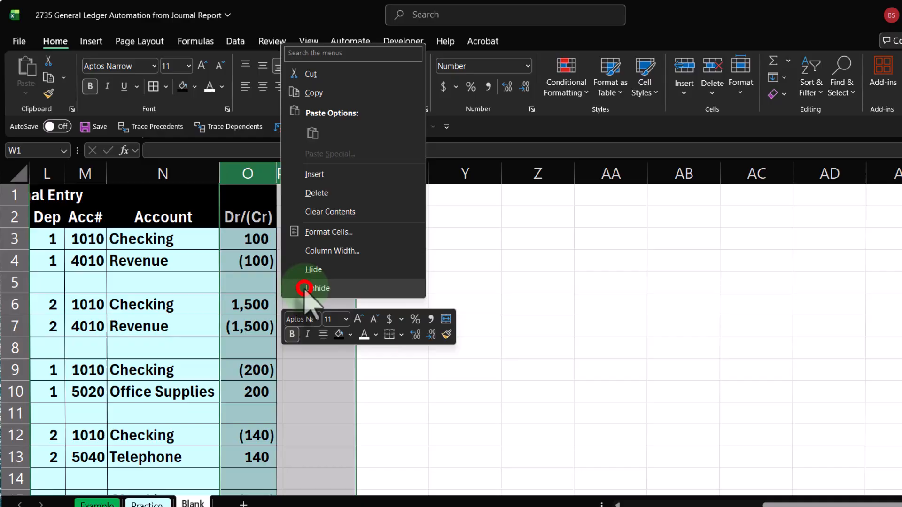
{"action": "left_click", "coordinate": [310, 287]}
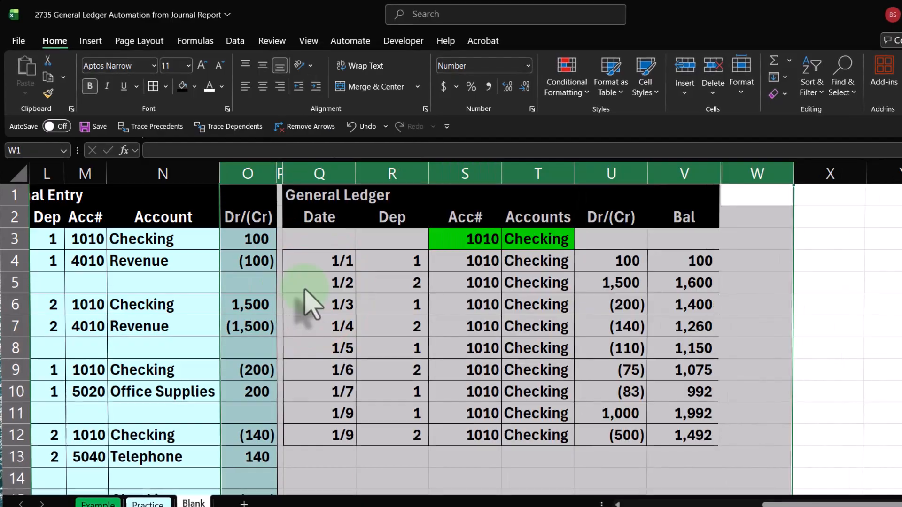
Step: Look across the Blank sheet from the General Ledger to the account type and account list tables and back
{"action": "left_click", "coordinate": [330, 454]}
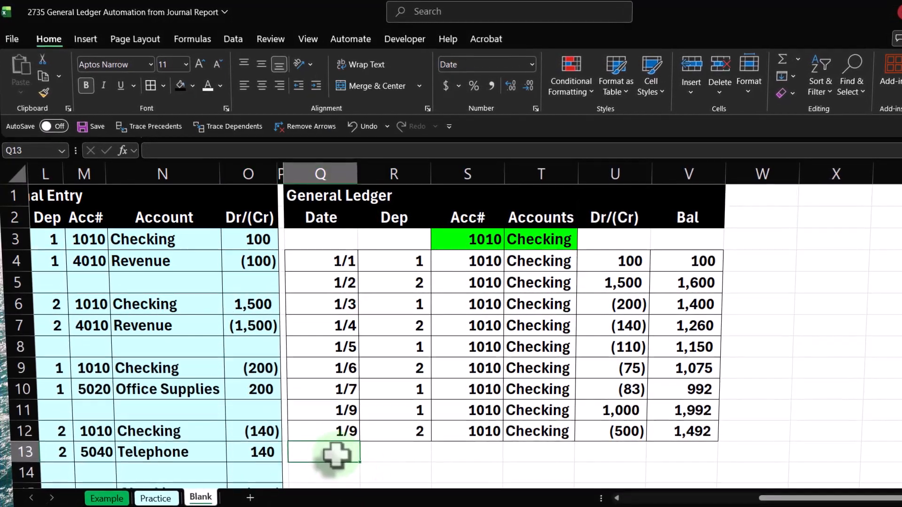
{"action": "key", "text": "Left"}
{"action": "key", "text": "Left"}
{"action": "key", "text": "Left"}
{"action": "key", "text": "Left"}
{"action": "key", "text": "Left"}
{"action": "key", "text": "Left"}
{"action": "key", "text": "Left"}
{"action": "key", "text": "Left"}
{"action": "key", "text": "Left"}
{"action": "key", "text": "Left"}
{"action": "key", "text": "Left"}
{"action": "key", "text": "Left"}
{"action": "key", "text": "Left"}
{"action": "key", "text": "Left"}
{"action": "key", "text": "Left"}
{"action": "key", "text": "Left"}
{"action": "key", "text": "Right"}
{"action": "key", "text": "Right"}
{"action": "key", "text": "Right"}
{"action": "key", "text": "Right"}
{"action": "key", "text": "Right"}
{"action": "key", "text": "Right"}
{"action": "key", "text": "Right"}
{"action": "key", "text": "Right"}
{"action": "key", "text": "Right"}
{"action": "key", "text": "Right"}
{"action": "key", "text": "Right"}
{"action": "key", "text": "Right"}
{"action": "key", "text": "Right"}
{"action": "key", "text": "Right"}
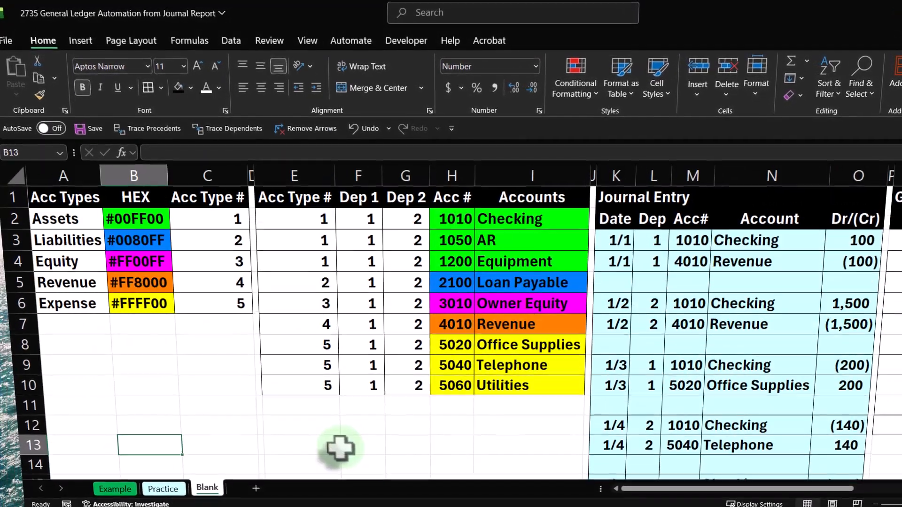
{"action": "key", "text": "Right"}
{"action": "key", "text": "Right"}
{"action": "key", "text": "Right"}
{"action": "key", "text": "Right"}
{"action": "key", "text": "Right"}
{"action": "key", "text": "Right"}
{"action": "key", "text": "Right"}
{"action": "key", "text": "Right"}
{"action": "key", "text": "Left"}
{"action": "key", "text": "Left"}
{"action": "key", "text": "Left"}
{"action": "key", "text": "Left"}
{"action": "key", "text": "Left"}
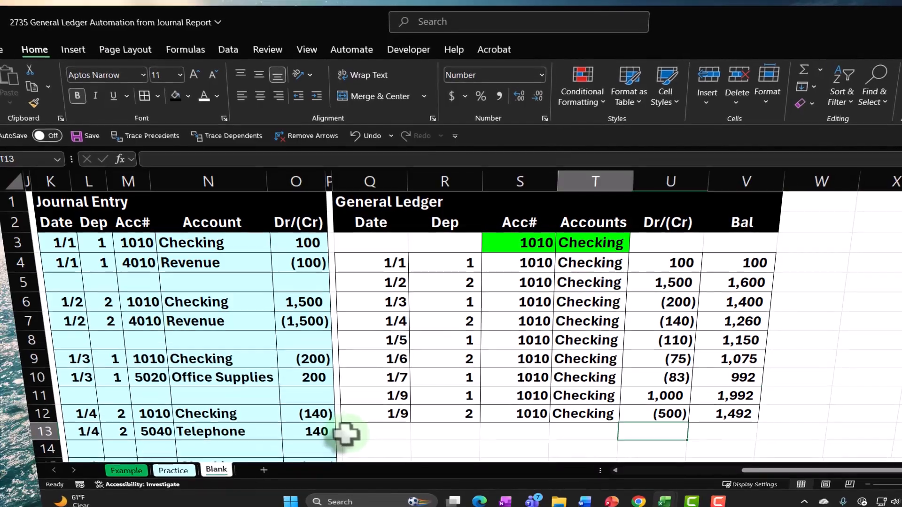
Step: Link S15 below the Checking ledger to the AR account number in the account list with =H3
{"action": "key", "text": "Left"}
{"action": "key", "text": "Down"}
{"action": "key", "text": "Down"}
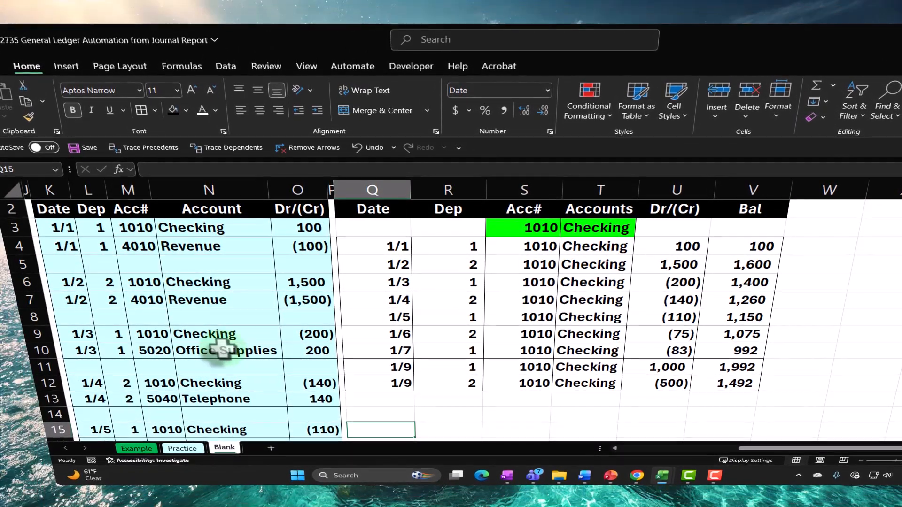
{"action": "scroll", "coordinate": [203, 341], "scroll_direction": "up", "scroll_amount": 1}
{"action": "scroll", "coordinate": [203, 337], "scroll_direction": "down", "scroll_amount": 1}
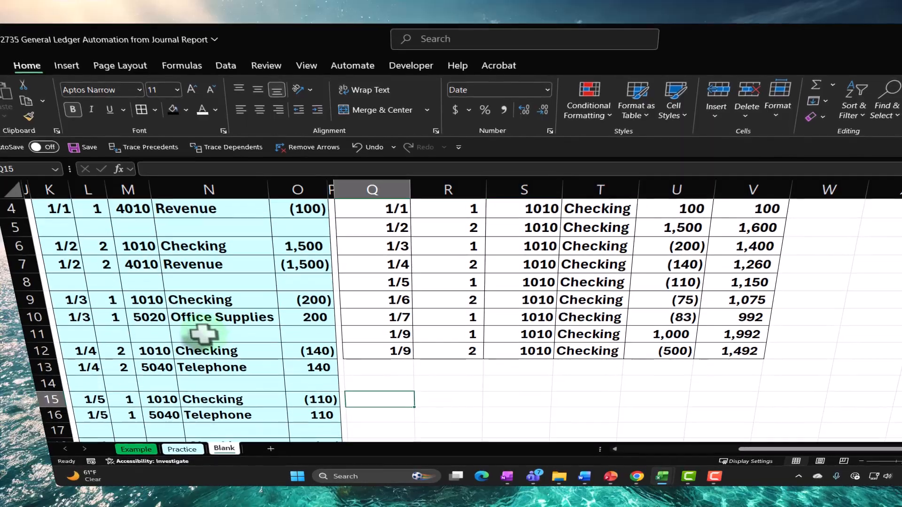
{"action": "scroll", "coordinate": [203, 335], "scroll_direction": "up", "scroll_amount": 1}
{"action": "scroll", "coordinate": [202, 335], "scroll_direction": "down", "scroll_amount": 1}
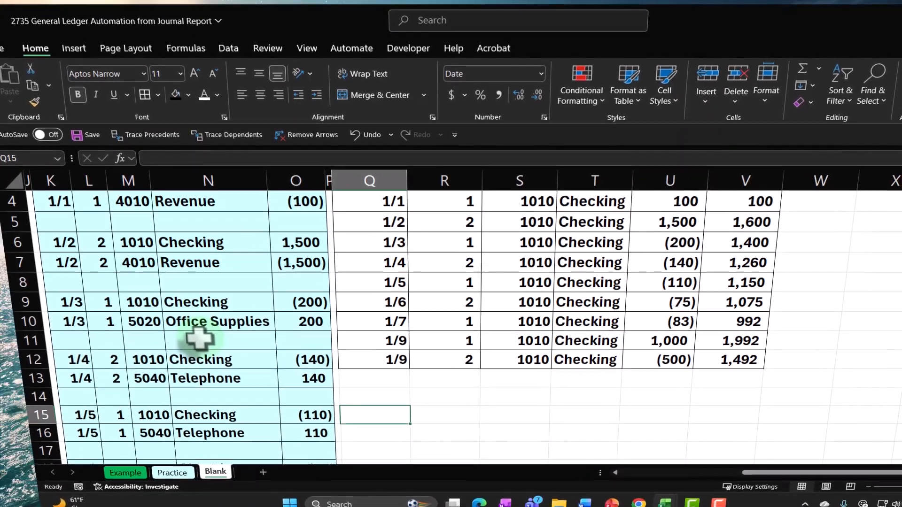
{"action": "key", "text": "Right"}
{"action": "key", "text": "Right"}
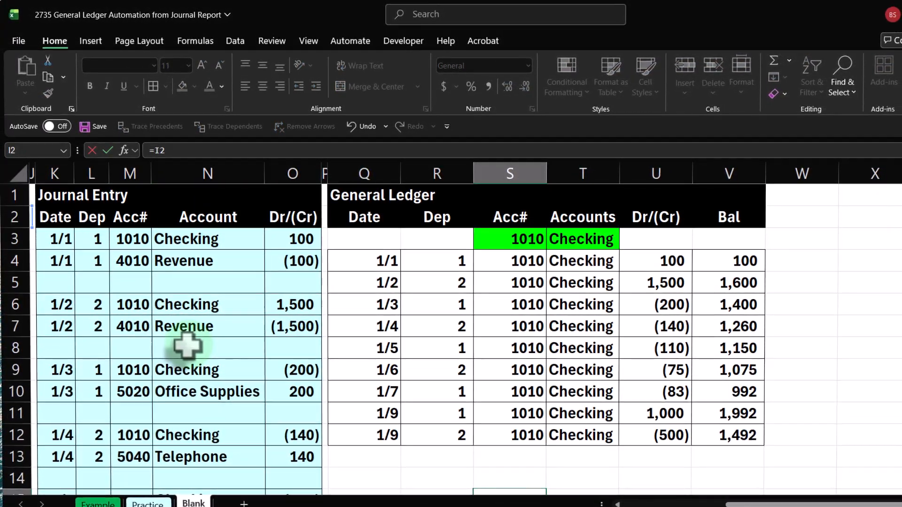
{"action": "key", "text": "Left"}
{"action": "key", "text": "Left"}
{"action": "key", "text": "Down"}
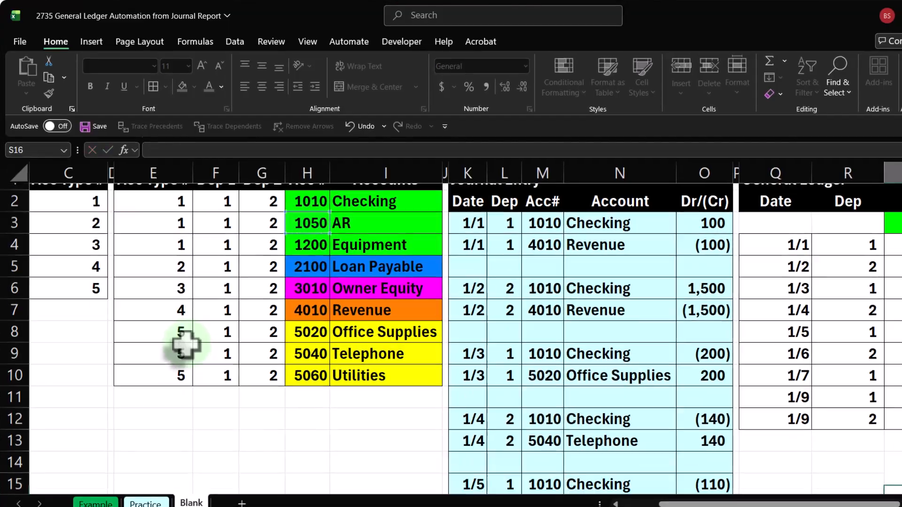
Step: Link T15 to the AR account name in I3 of the account list
{"action": "key", "text": "Tab"}
{"action": "type", "text": "+"}
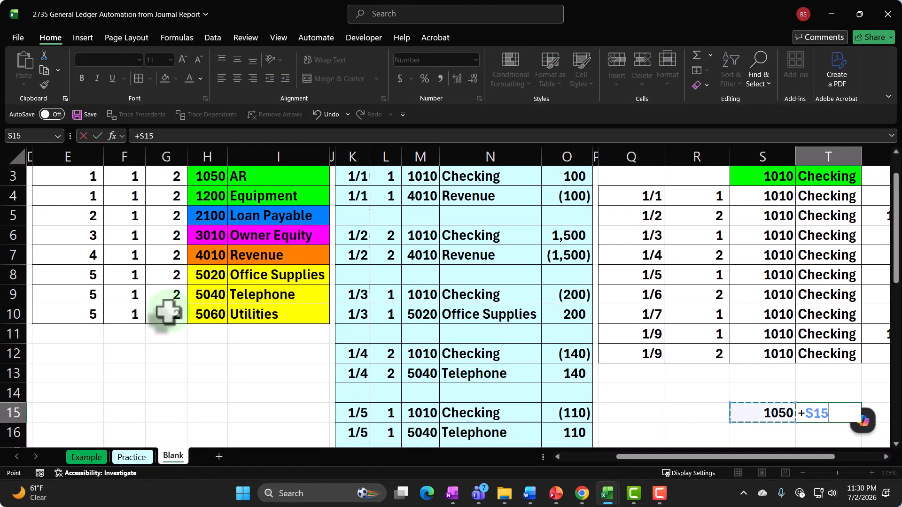
{"action": "key", "text": "Left"}
{"action": "key", "text": "Left"}
{"action": "key", "text": "Left"}
{"action": "key", "text": "Left"}
{"action": "key", "text": "Left"}
{"action": "key", "text": "Up"}
{"action": "key", "text": "Up"}
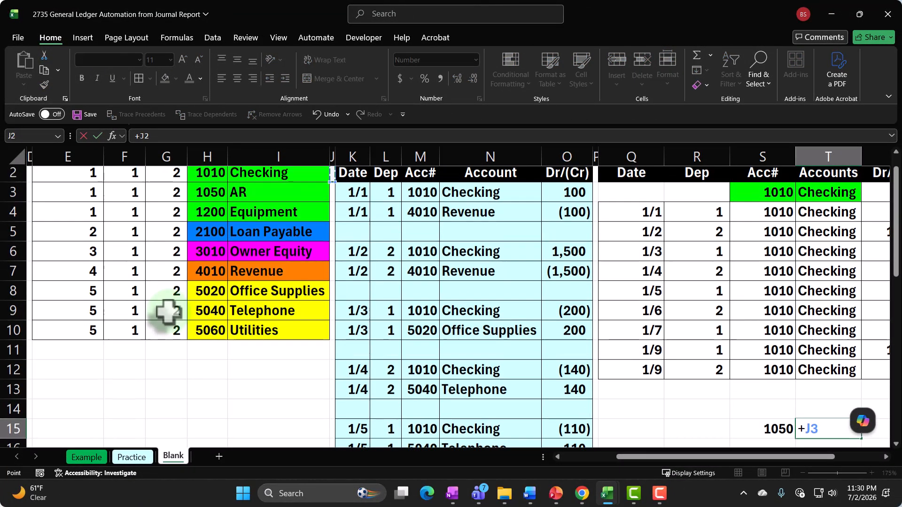
{"action": "key", "text": "Return"}
{"action": "scroll", "coordinate": [162, 312], "scroll_direction": "up", "scroll_amount": 1}
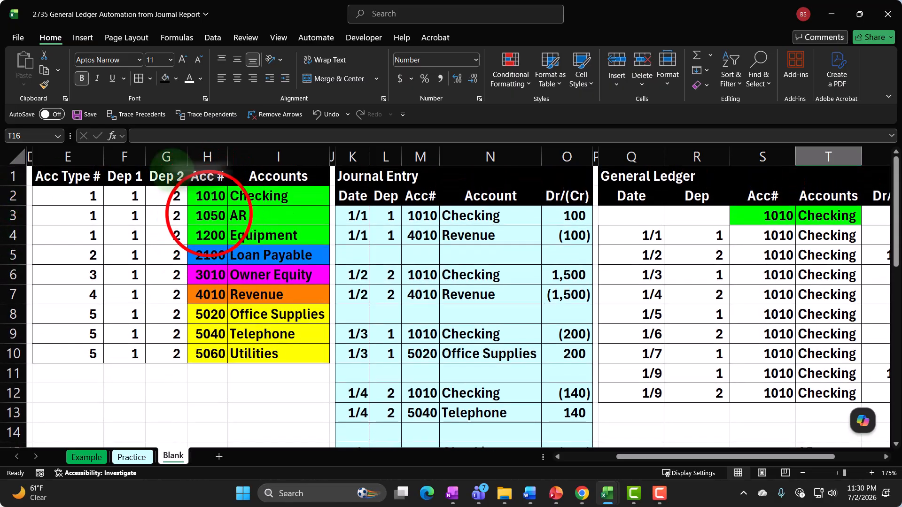
Step: Copy the green formatting of the AR row H3:I3 onto the ledger heading in S15:T15 with Format Painter
{"action": "left_click", "coordinate": [208, 215]}
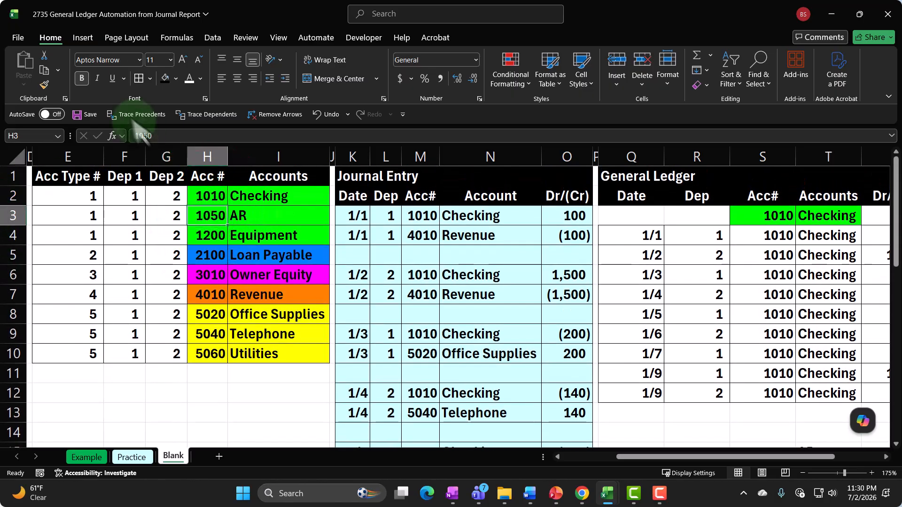
{"action": "left_click_drag", "start_coordinate": [212, 215], "coordinate": [254, 215]}
{"action": "left_click", "coordinate": [44, 85]}
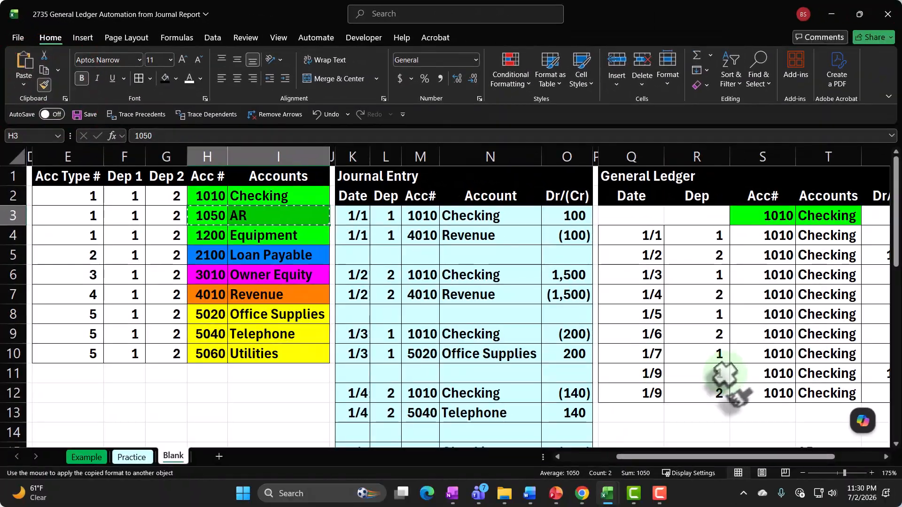
{"action": "scroll", "coordinate": [748, 372], "scroll_direction": "down", "scroll_amount": 3}
{"action": "scroll", "coordinate": [751, 374], "scroll_direction": "down", "scroll_amount": 1}
{"action": "left_click", "coordinate": [755, 278]}
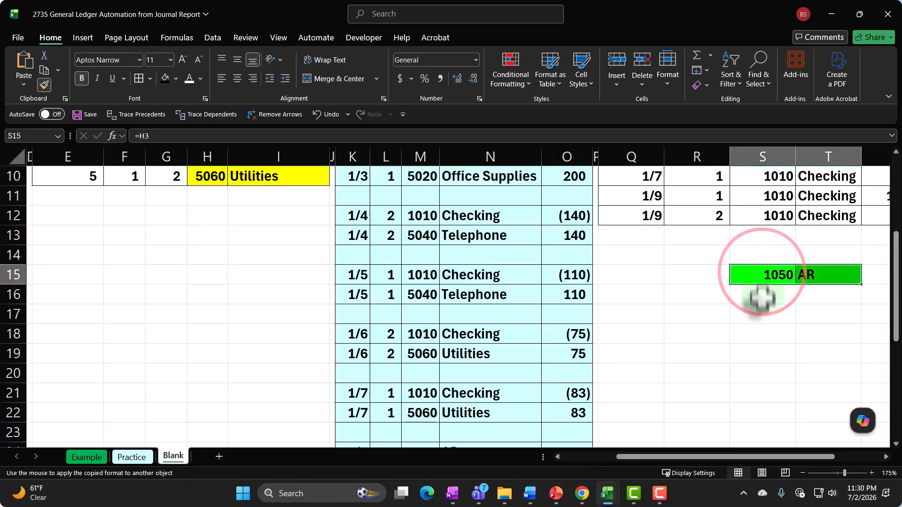
Step: Copy the Checking FILTER formula from Q4 into Q16 so it reads =FILTER($K$3:$O$32,$M$3:$M$32=S15)
{"action": "scroll", "coordinate": [762, 325], "scroll_direction": "right", "scroll_amount": 3}
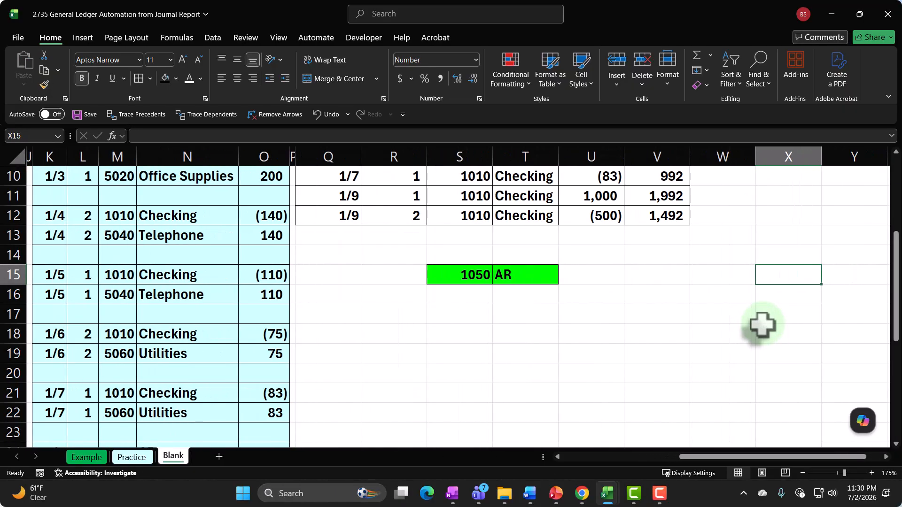
{"action": "key", "text": "Left"}
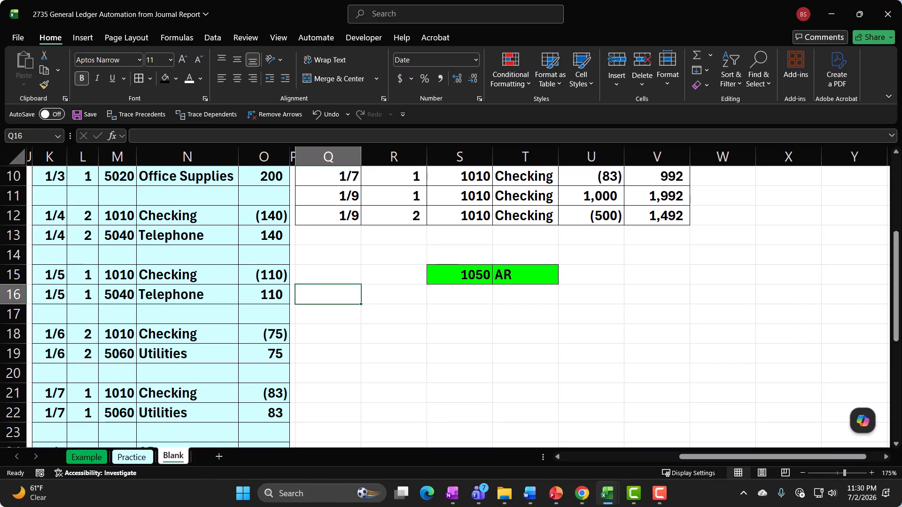
{"action": "scroll", "coordinate": [491, 343], "scroll_direction": "up", "scroll_amount": 3}
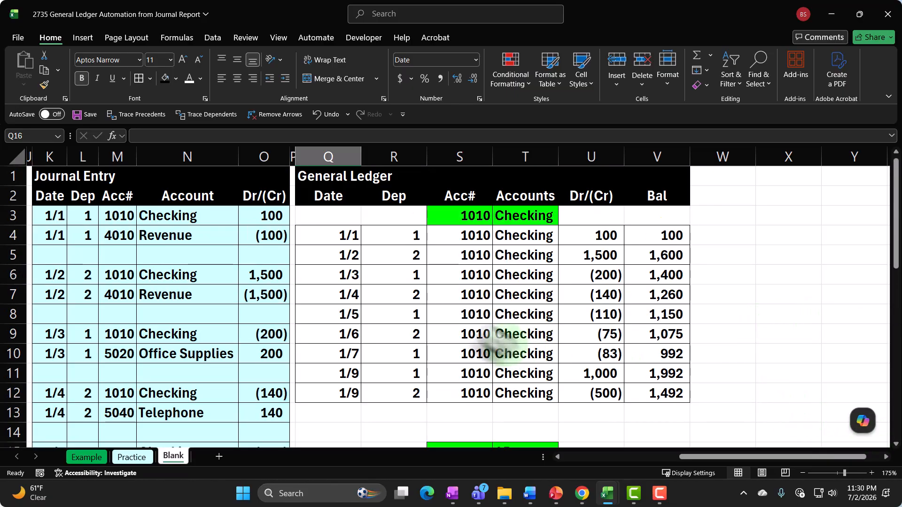
{"action": "double_click", "coordinate": [339, 235]}
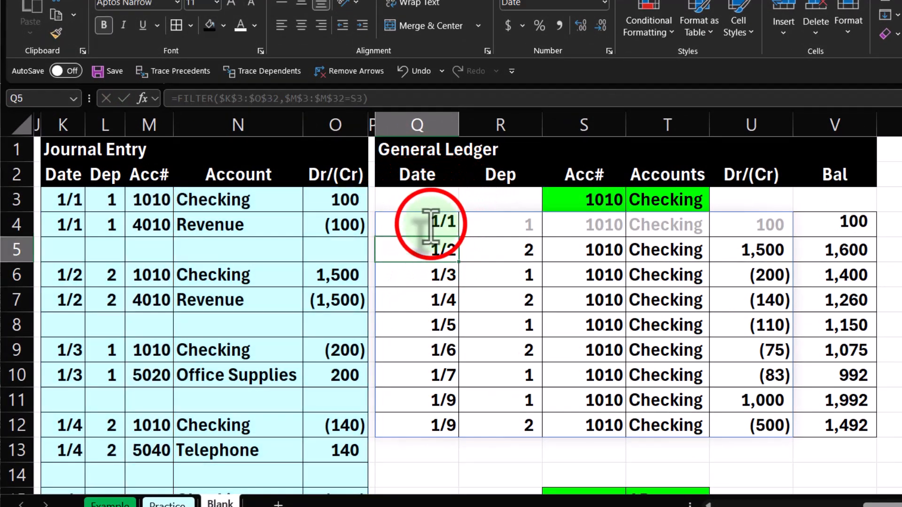
{"action": "scroll", "coordinate": [459, 261], "scroll_direction": "down", "scroll_amount": 2}
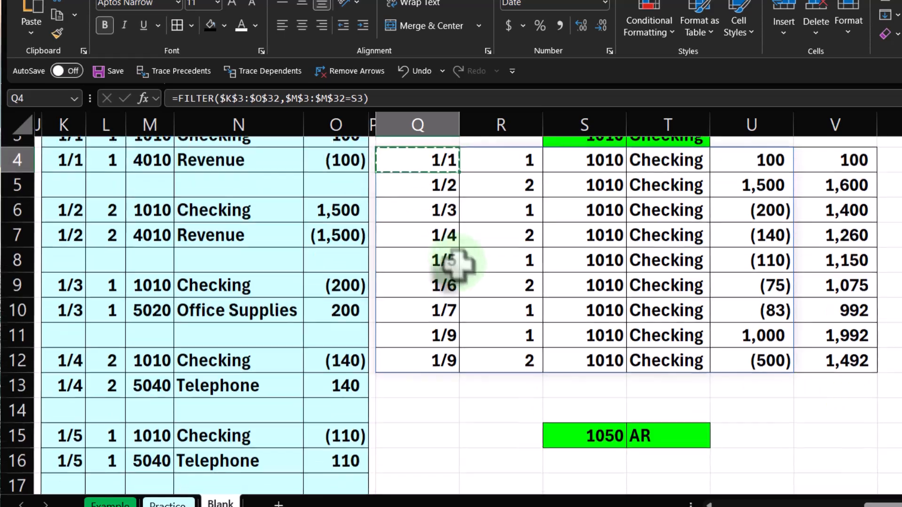
{"action": "type", "text": "=FILTER($K$3:$O$32,$M$3:$M$32=S15)"}
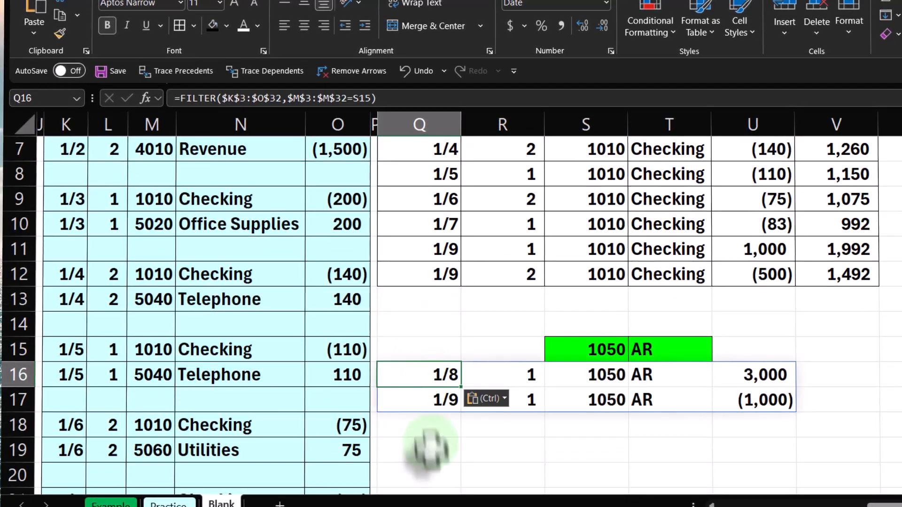
Step: Examine the FILTER formula in Q16 and the AR journal entries it draws from
{"action": "double_click", "coordinate": [426, 374]}
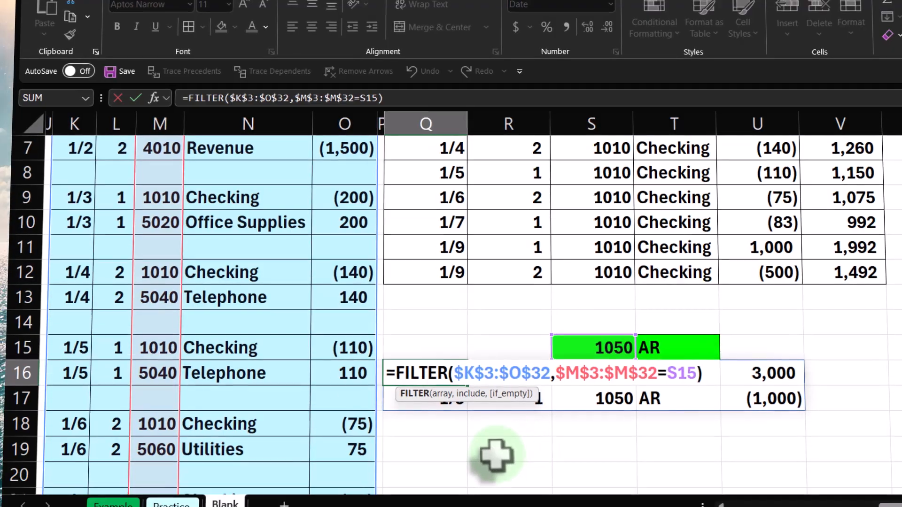
{"action": "scroll", "coordinate": [498, 449], "scroll_direction": "up", "scroll_amount": 2}
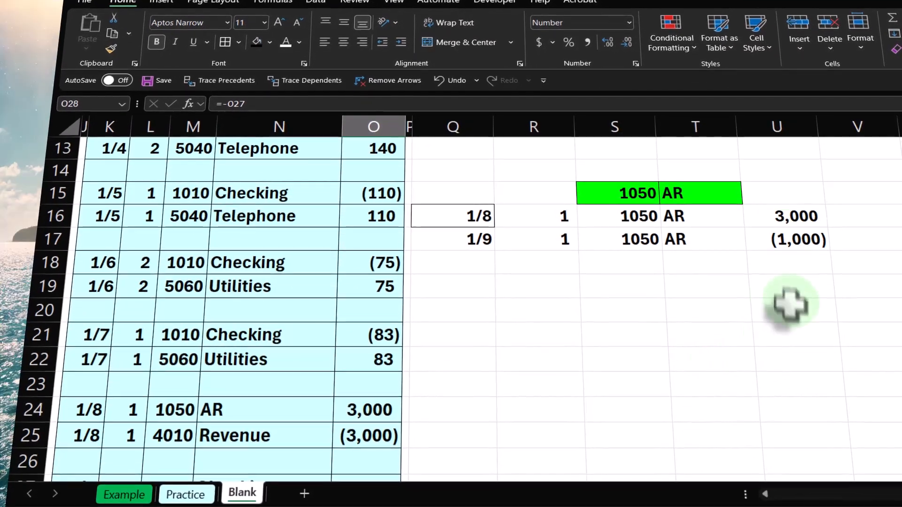
{"action": "scroll", "coordinate": [789, 305], "scroll_direction": "up", "scroll_amount": 2}
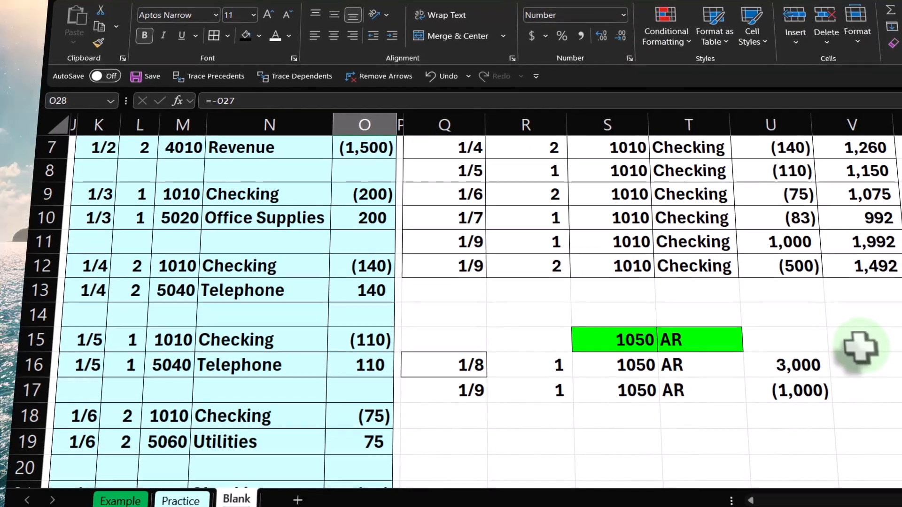
Step: Build the AR running balance with =U16 in V16 and =V16+U17 in V17
{"action": "left_click", "coordinate": [864, 366]}
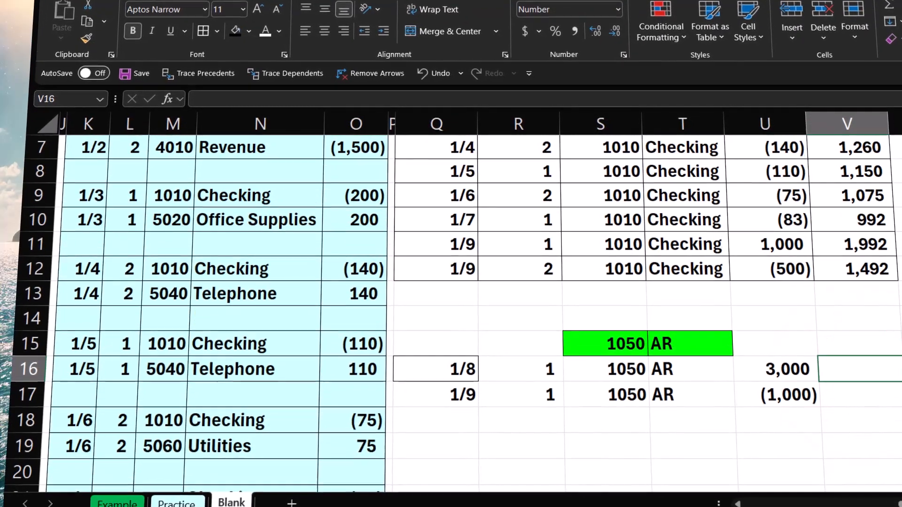
{"action": "type", "text": "="}
{"action": "key", "text": "Left"}
{"action": "key", "text": "Return"}
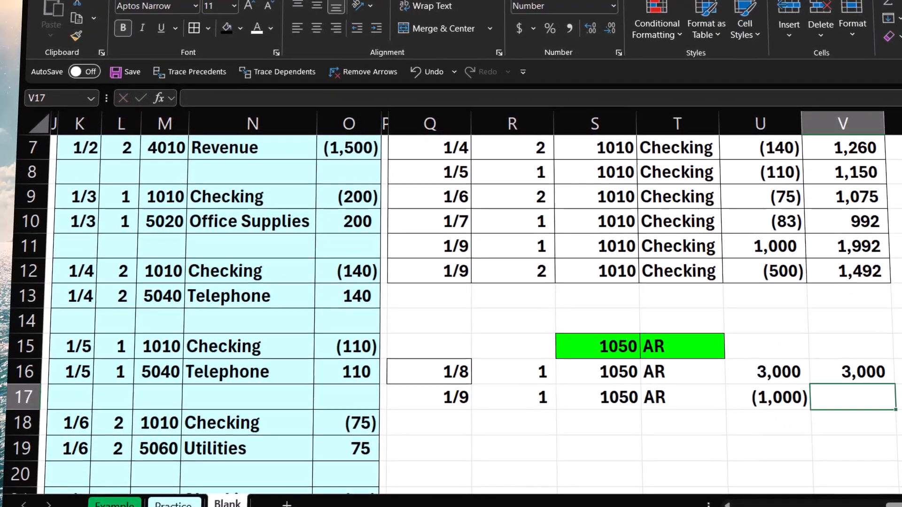
{"action": "type", "text": "="}
{"action": "key", "text": "Up"}
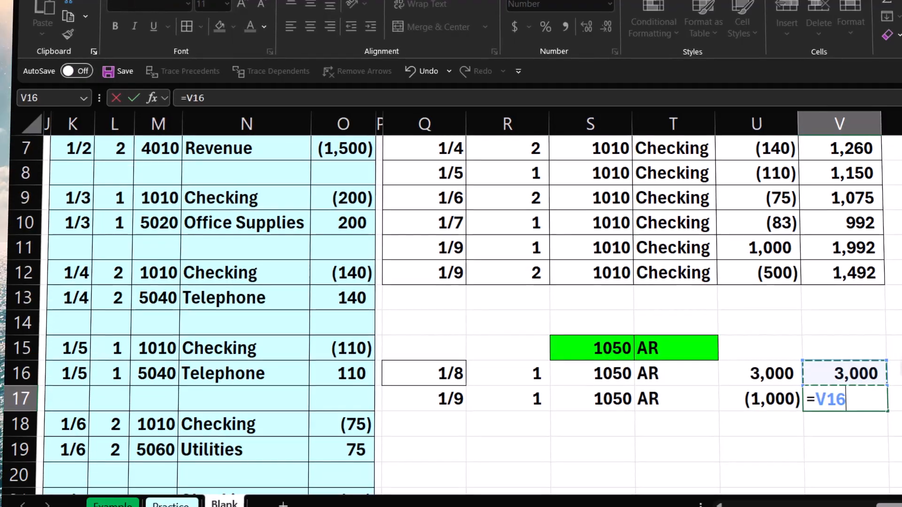
{"action": "type", "text": "+"}
{"action": "key", "text": "Left"}
{"action": "key", "text": "Return"}
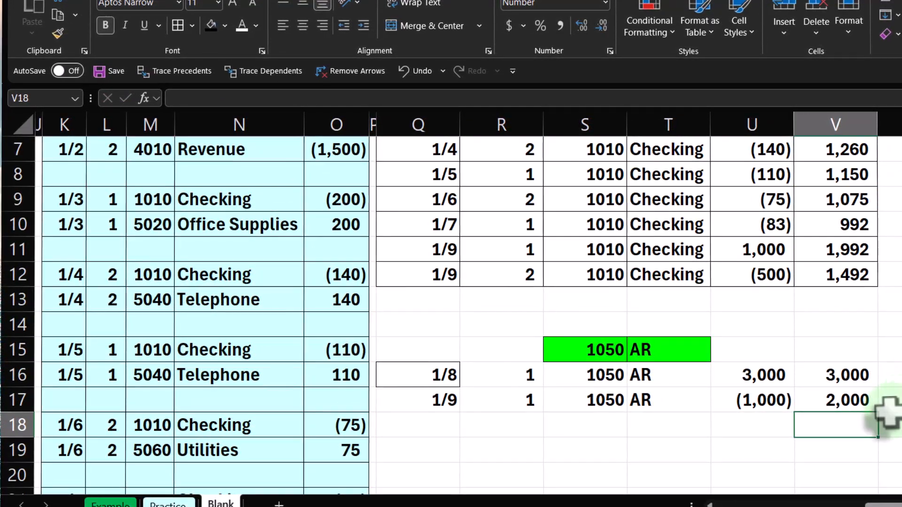
Step: Apply cell borders to the AR ledger rows Q16:V17
{"action": "left_click_drag", "start_coordinate": [416, 374], "coordinate": [812, 399]}
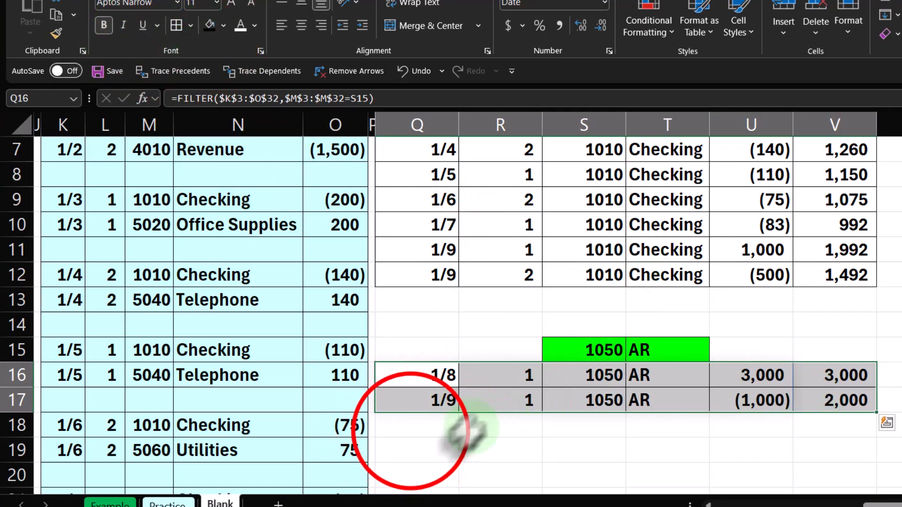
{"action": "left_click", "coordinate": [409, 427]}
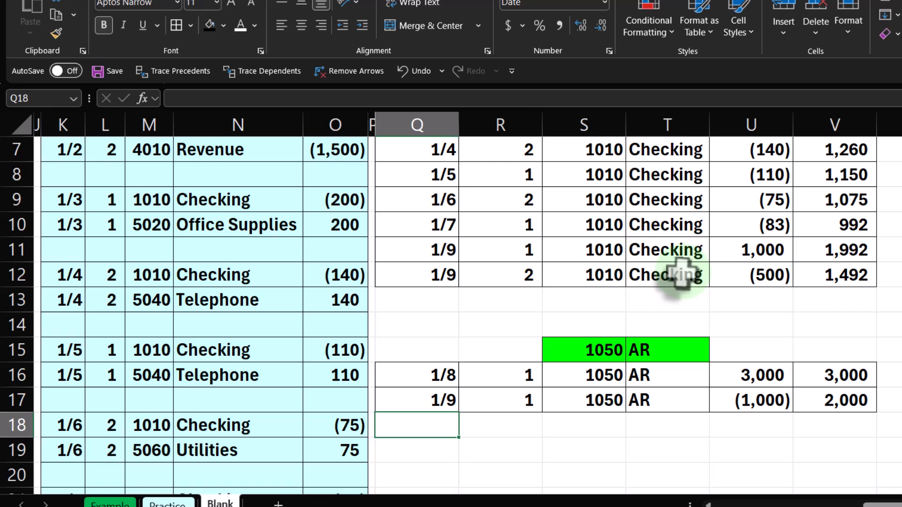
{"action": "key", "text": "Up"}
{"action": "key", "text": "Up"}
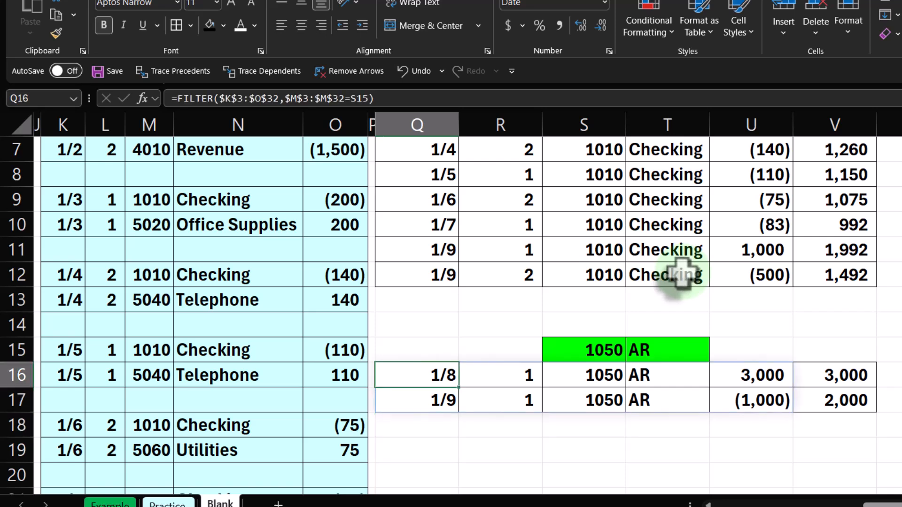
{"action": "scroll", "coordinate": [681, 274], "scroll_direction": "up", "scroll_amount": 2}
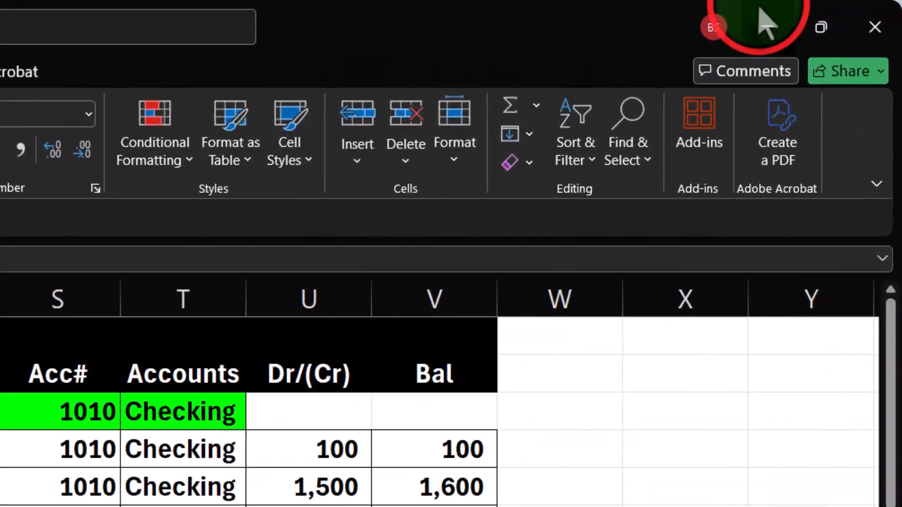
Step: Switch to the QuickBooks General Ledger report and review the Checking account's transactions and running balance
{"action": "left_click", "coordinate": [808, 18]}
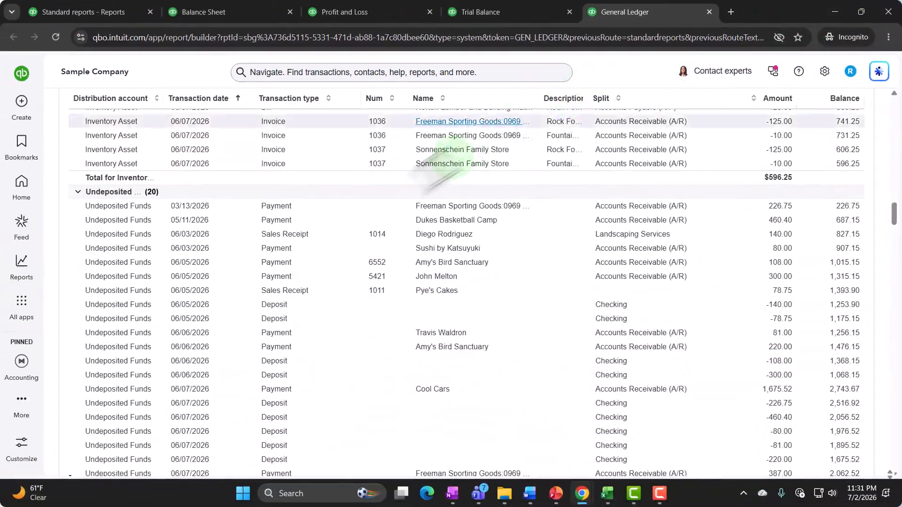
{"action": "scroll", "coordinate": [245, 258], "scroll_direction": "up", "scroll_amount": 20}
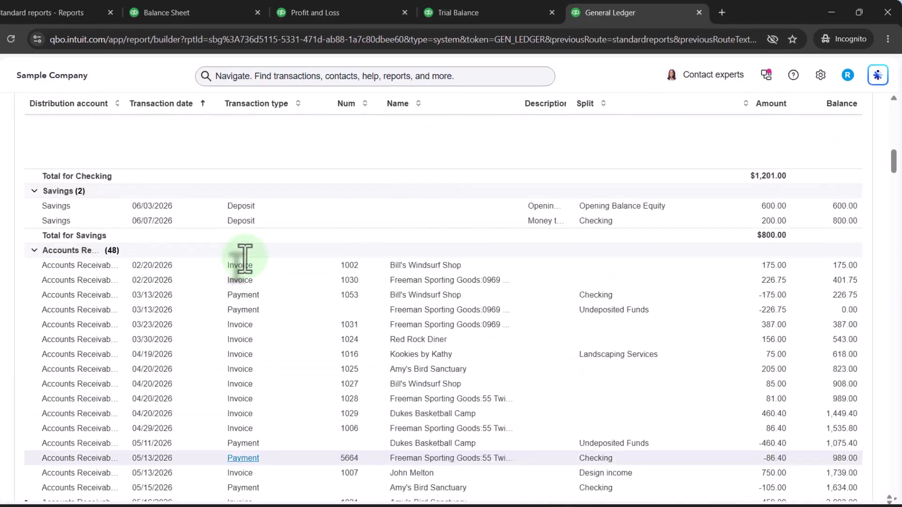
{"action": "scroll", "coordinate": [244, 270], "scroll_direction": "up", "scroll_amount": 2}
{"action": "scroll", "coordinate": [151, 273], "scroll_direction": "down", "scroll_amount": 5}
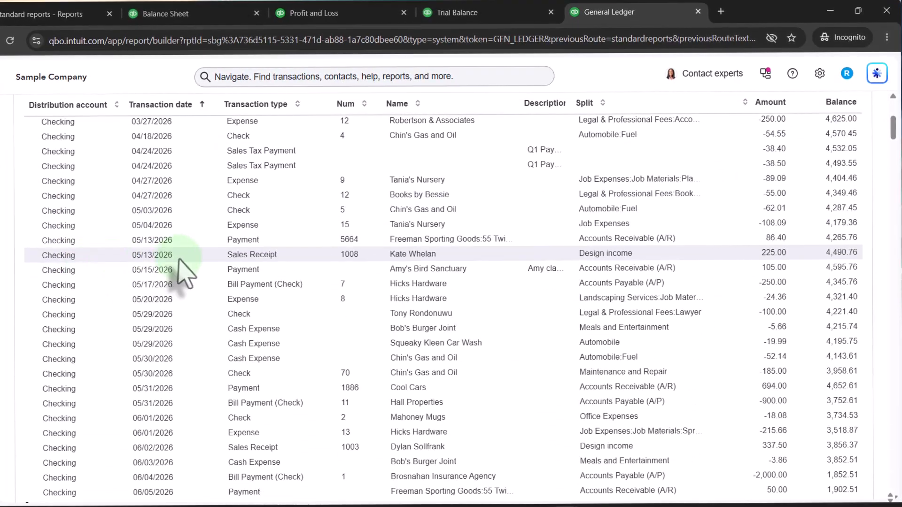
{"action": "scroll", "coordinate": [230, 235], "scroll_direction": "down", "scroll_amount": 5}
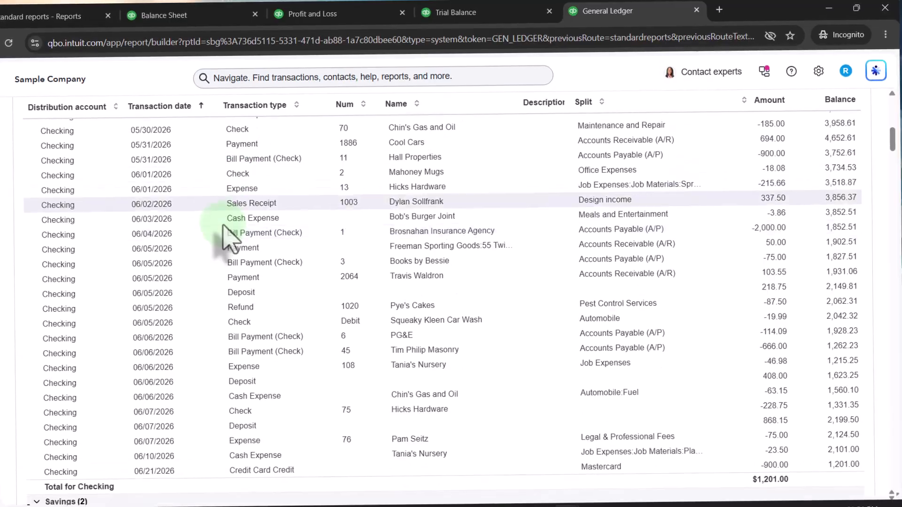
Step: Review the QuickBooks General Ledger from Savings and Accounts Receivable through the liability, equity, income and expense accounts
{"action": "scroll", "coordinate": [225, 238], "scroll_direction": "down", "scroll_amount": 5}
{"action": "scroll", "coordinate": [94, 279], "scroll_direction": "down", "scroll_amount": 1}
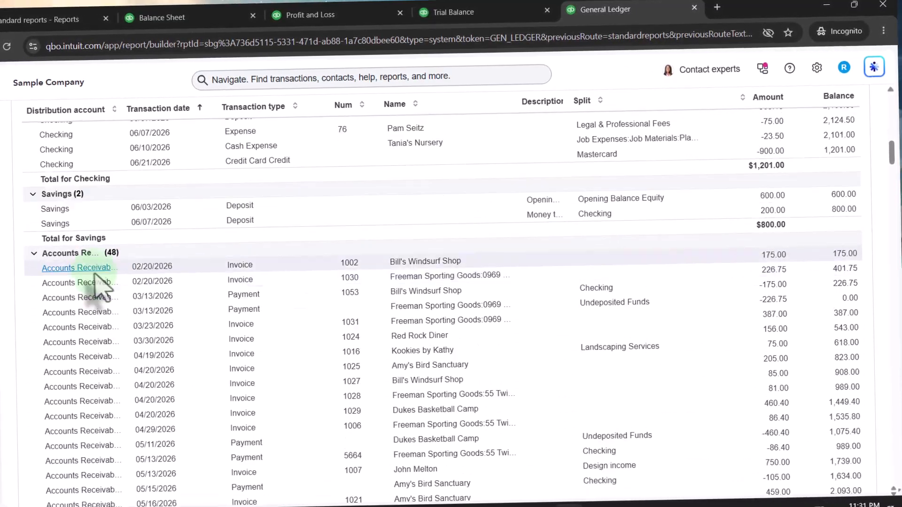
{"action": "scroll", "coordinate": [301, 227], "scroll_direction": "down", "scroll_amount": 1}
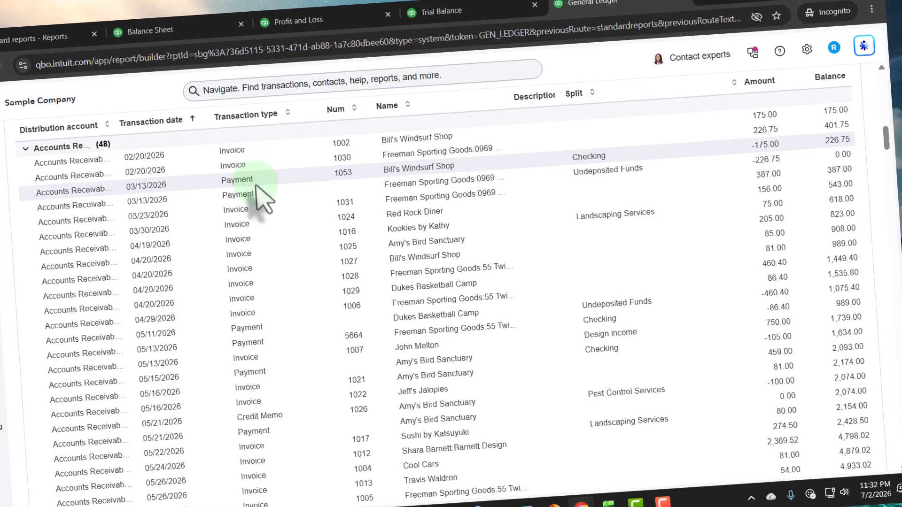
{"action": "scroll", "coordinate": [266, 216], "scroll_direction": "down", "scroll_amount": 6}
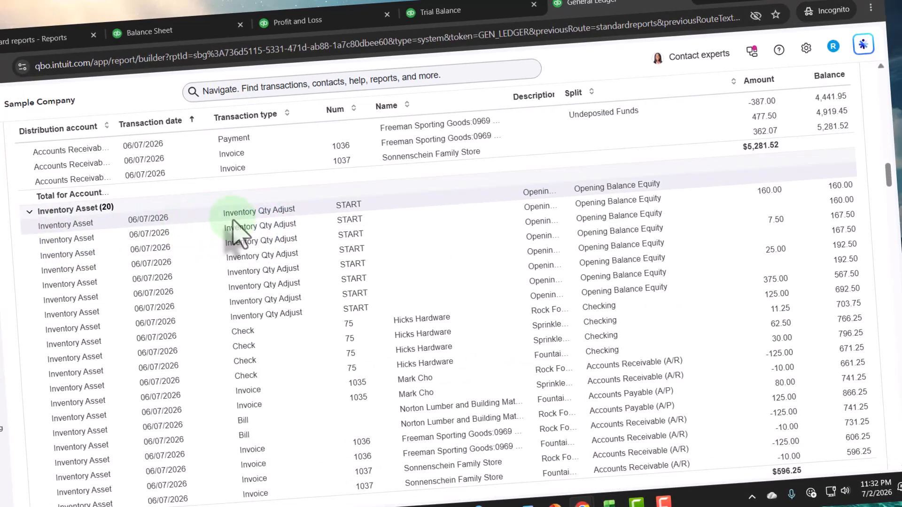
{"action": "scroll", "coordinate": [239, 234], "scroll_direction": "down", "scroll_amount": 4}
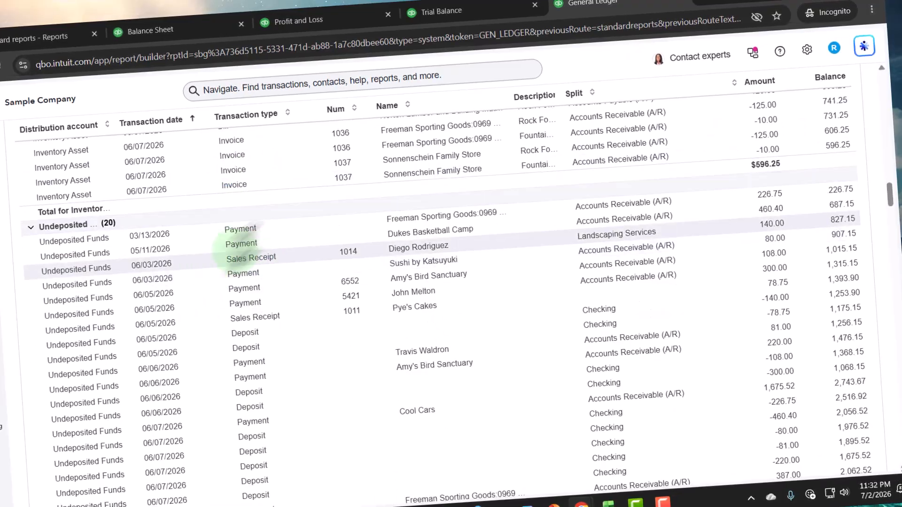
{"action": "scroll", "coordinate": [258, 277], "scroll_direction": "down", "scroll_amount": 5}
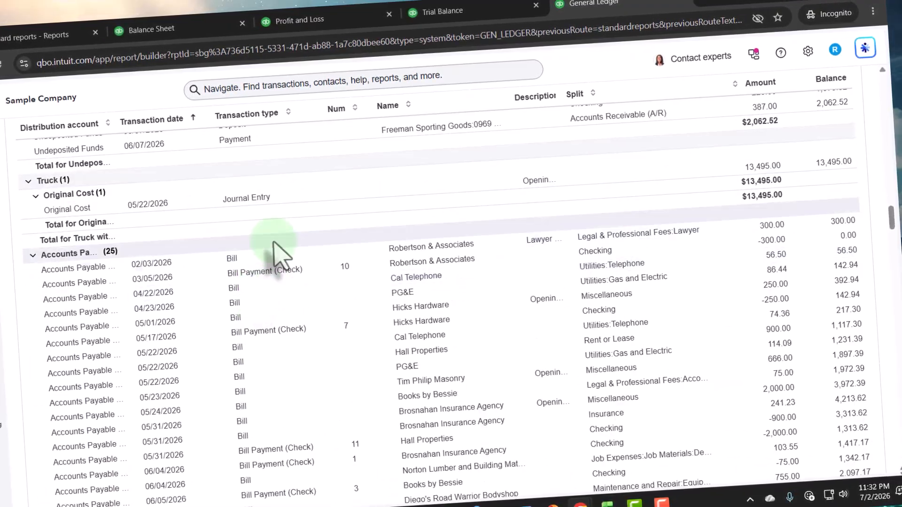
{"action": "scroll", "coordinate": [271, 217], "scroll_direction": "down", "scroll_amount": 4}
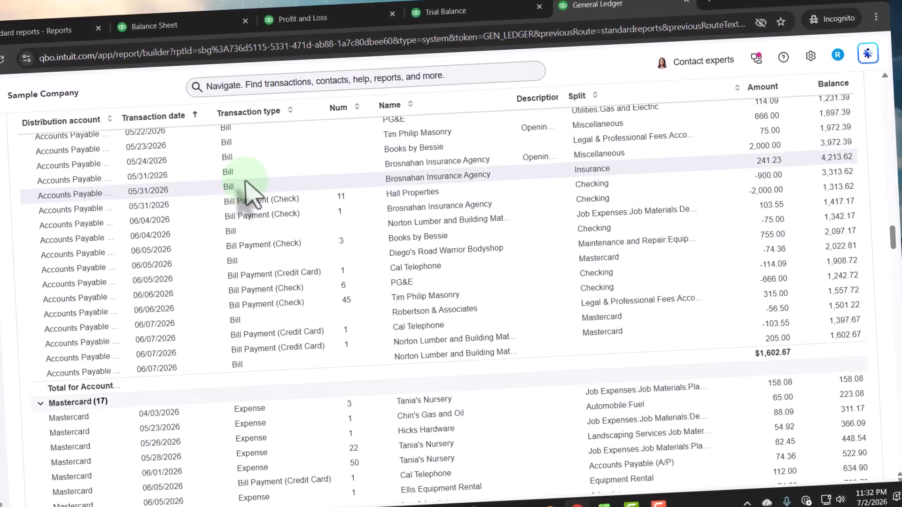
{"action": "scroll", "coordinate": [249, 190], "scroll_direction": "down", "scroll_amount": 1}
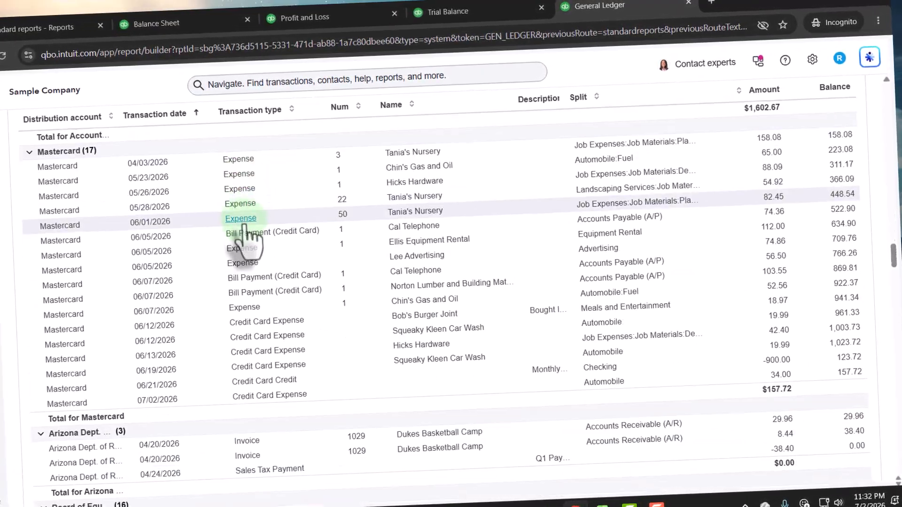
{"action": "scroll", "coordinate": [244, 233], "scroll_direction": "down", "scroll_amount": 3}
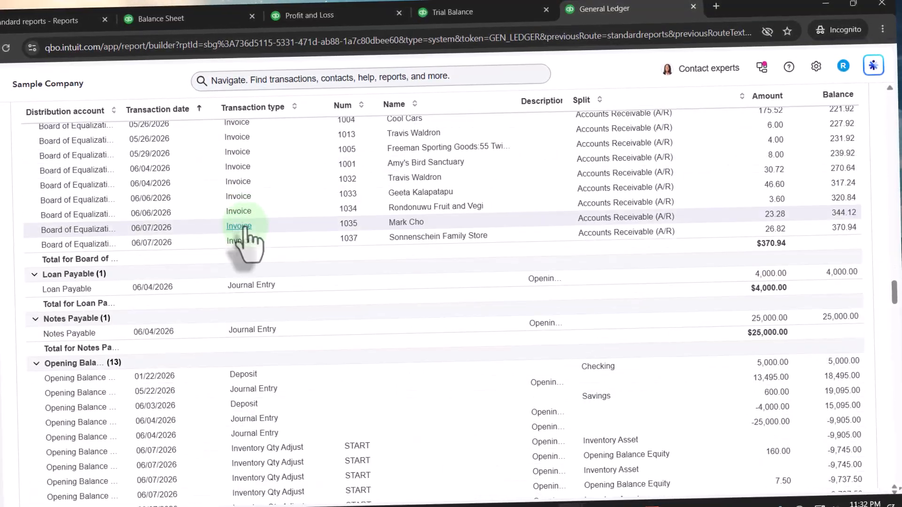
{"action": "scroll", "coordinate": [244, 235], "scroll_direction": "down", "scroll_amount": 1}
{"action": "scroll", "coordinate": [245, 228], "scroll_direction": "down", "scroll_amount": 2}
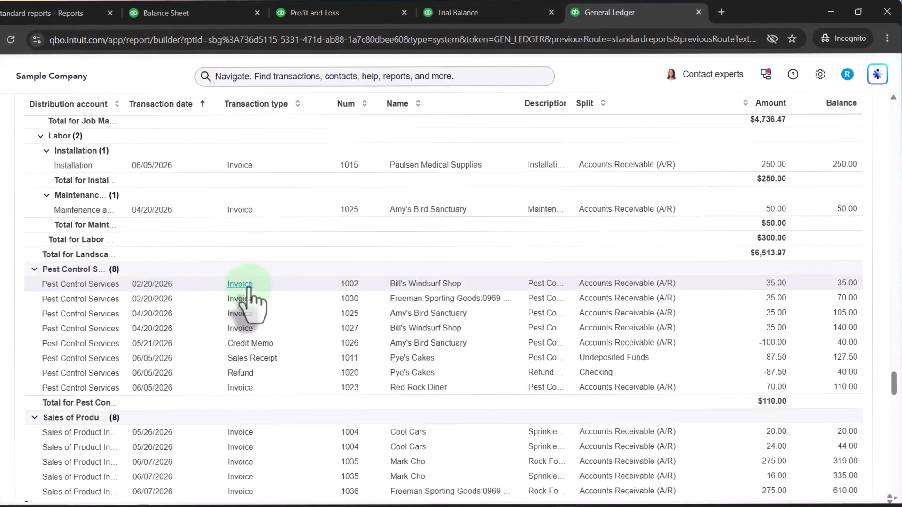
{"action": "scroll", "coordinate": [331, 335], "scroll_direction": "down", "scroll_amount": 6}
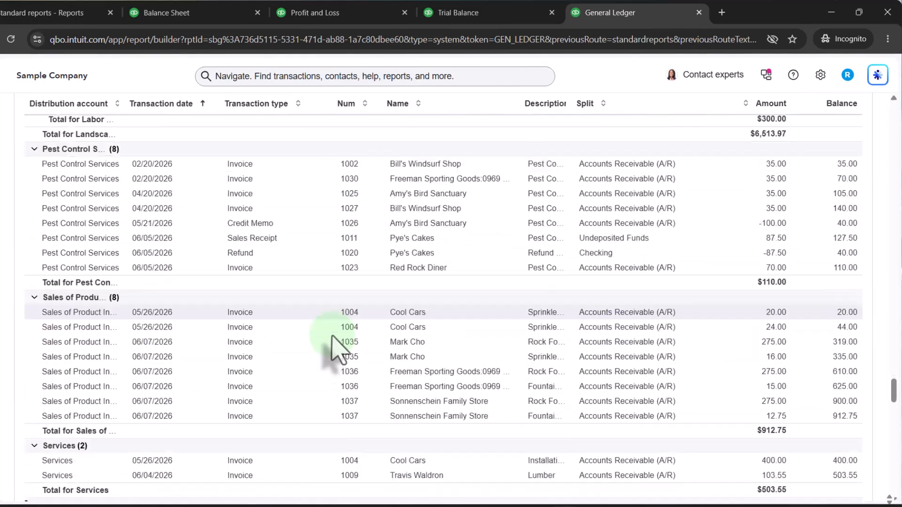
{"action": "scroll", "coordinate": [282, 343], "scroll_direction": "down", "scroll_amount": 4}
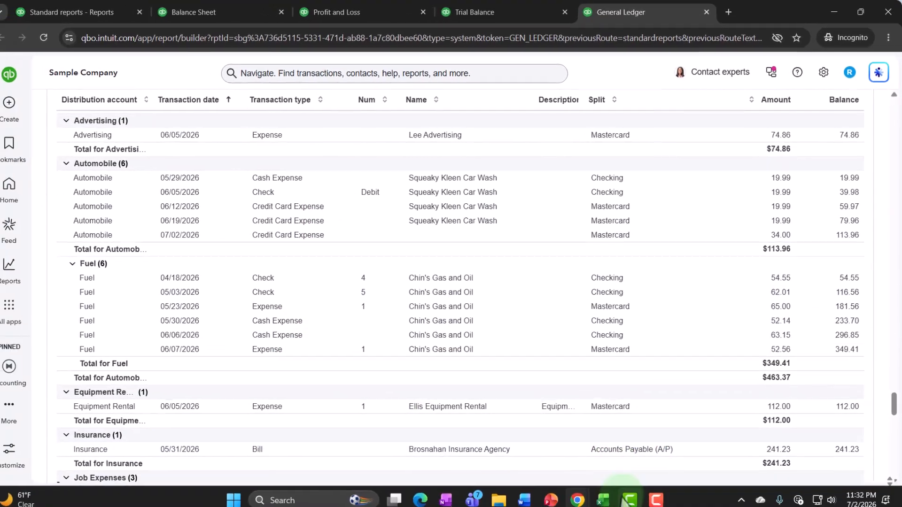
{"action": "left_click", "coordinate": [603, 500]}
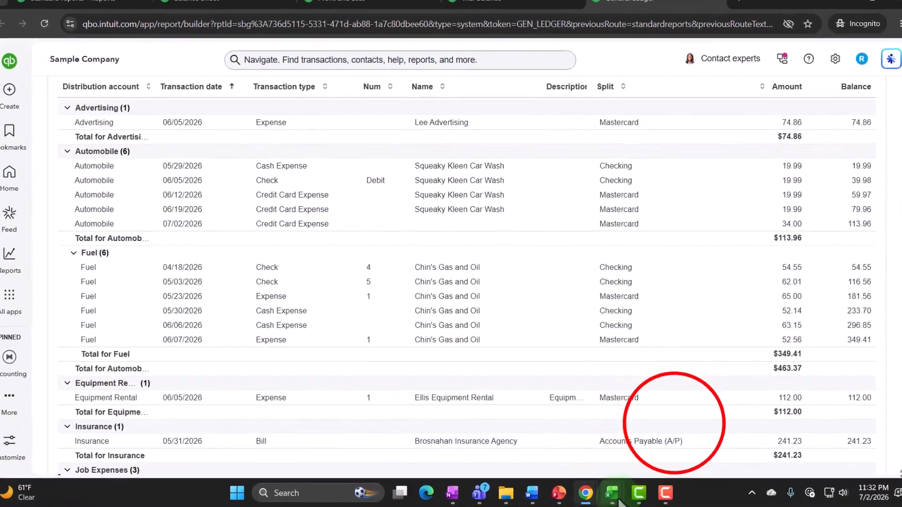
{"action": "left_click", "coordinate": [661, 432]}
{"action": "scroll", "coordinate": [540, 353], "scroll_direction": "down", "scroll_amount": 2}
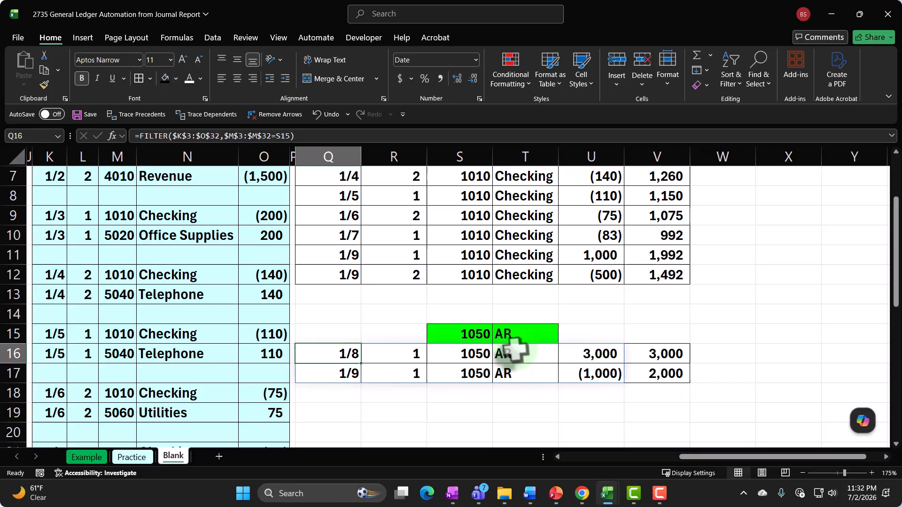
{"action": "scroll", "coordinate": [515, 349], "scroll_direction": "down", "scroll_amount": 1}
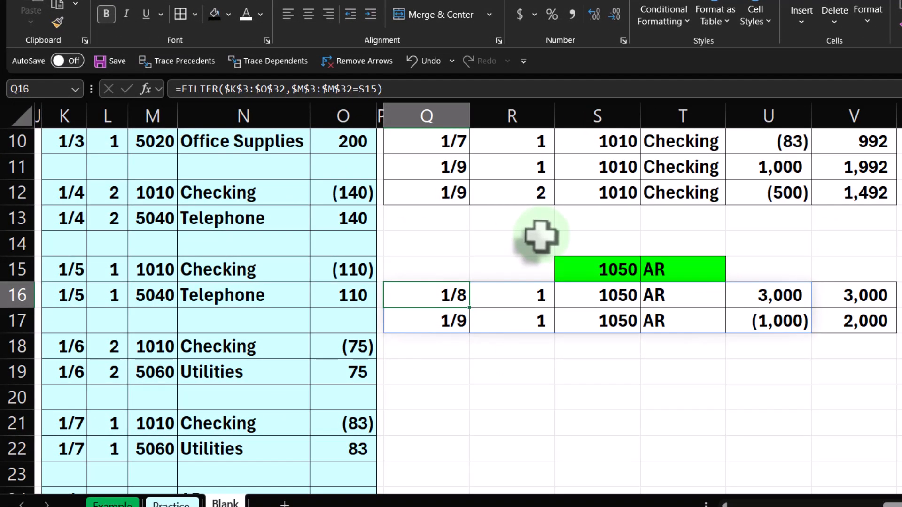
{"action": "key", "text": "Down"}
{"action": "key", "text": "Down"}
{"action": "key", "text": "Down"}
{"action": "key", "text": "Down"}
{"action": "key", "text": "Down"}
{"action": "key", "text": "Down"}
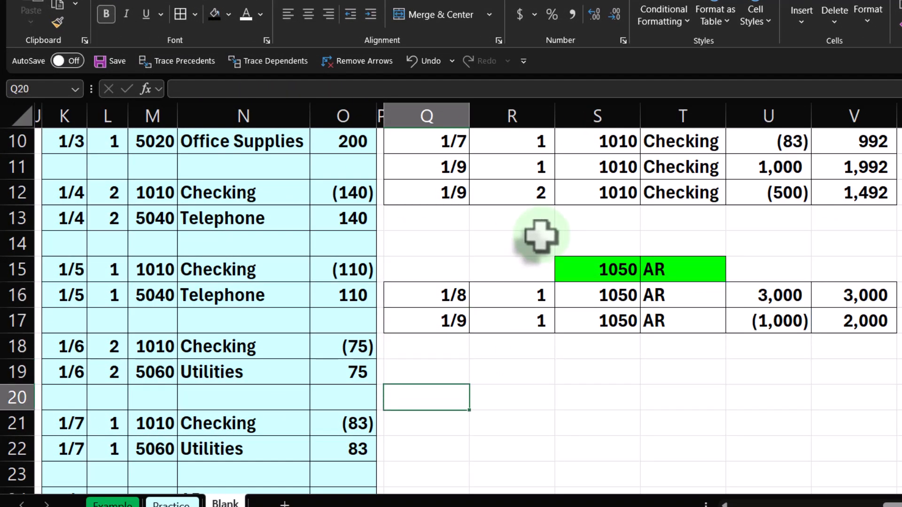
{"action": "key", "text": "Down"}
{"action": "key", "text": "Down"}
{"action": "key", "text": "Down"}
{"action": "key", "text": "Right"}
{"action": "key", "text": "Right"}
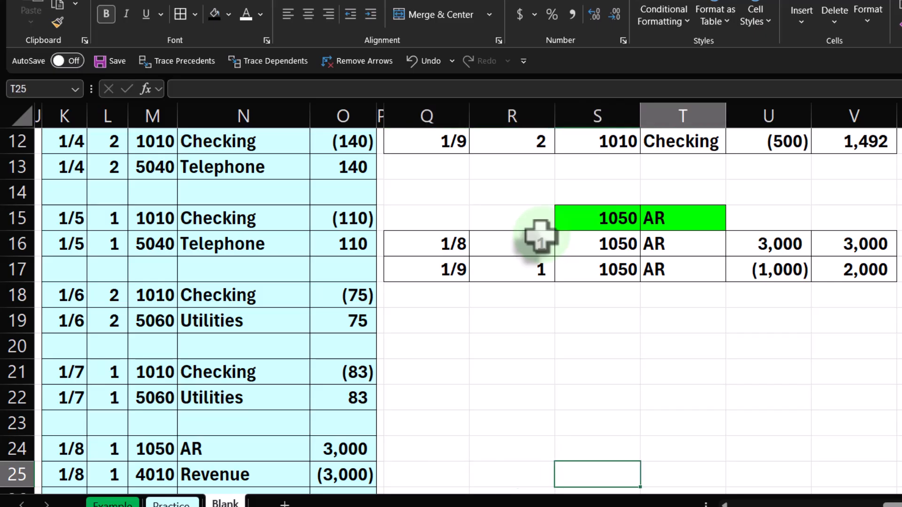
{"action": "type", "text": "="}
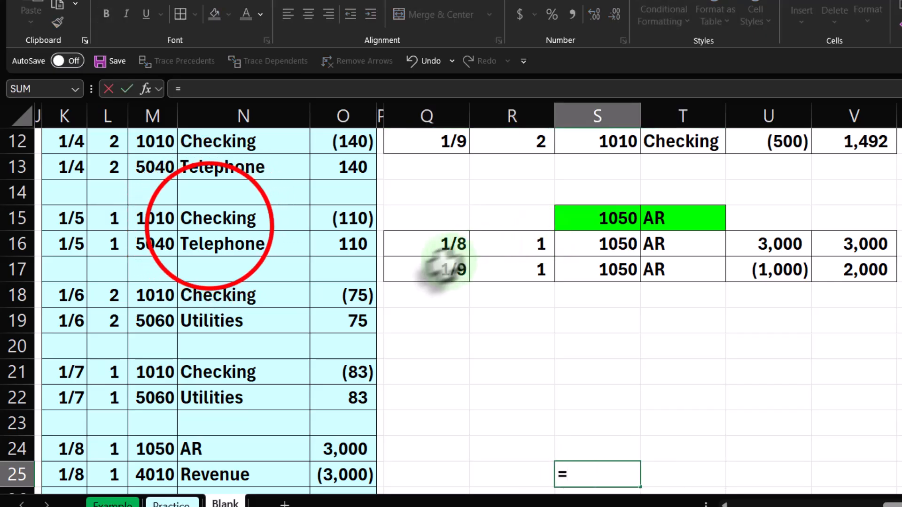
{"action": "scroll", "coordinate": [211, 223], "scroll_direction": "up", "scroll_amount": 4}
{"action": "left_click", "coordinate": [209, 225]}
{"action": "key", "text": "Left"}
{"action": "key", "text": "Left"}
{"action": "key", "text": "Left"}
{"action": "key", "text": "Left"}
{"action": "key", "text": "Left"}
{"action": "key", "text": "Left"}
{"action": "key", "text": "Left"}
{"action": "key", "text": "Left"}
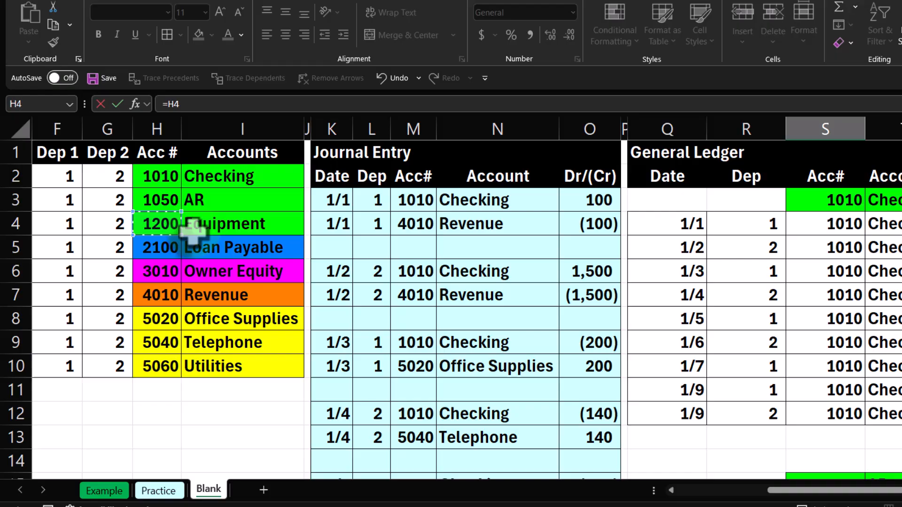
{"action": "key", "text": "Return"}
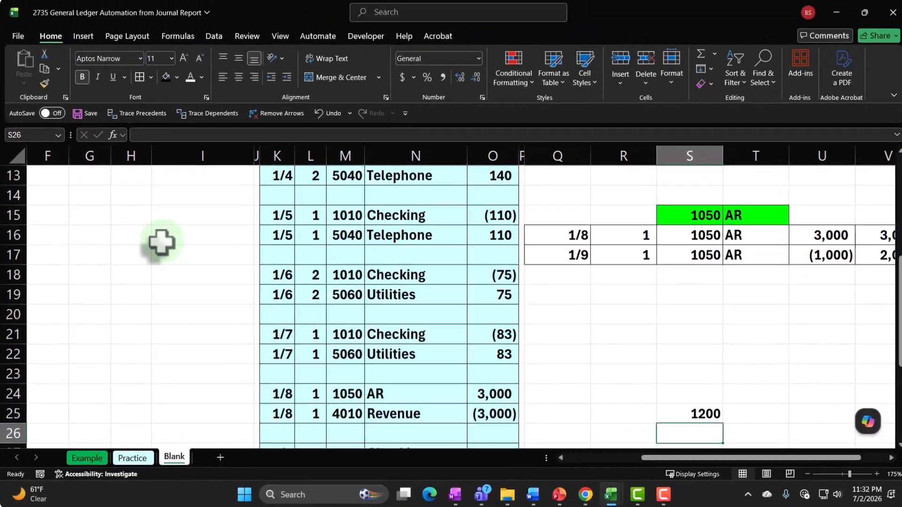
Step: Fill the S25 formula across into T25 to bring in the Equipment account name
{"action": "scroll", "coordinate": [751, 347], "scroll_direction": "down", "scroll_amount": 1}
{"action": "left_click", "coordinate": [704, 357]}
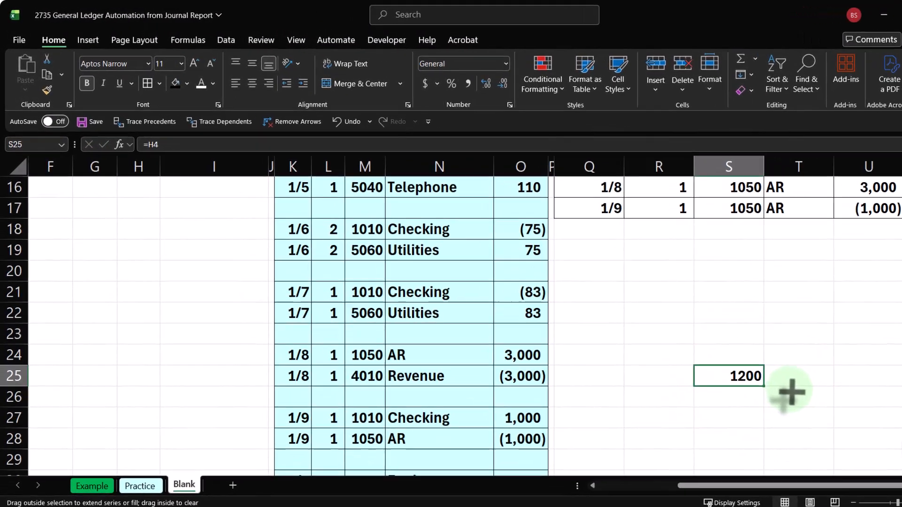
{"action": "left_click_drag", "start_coordinate": [791, 392], "coordinate": [800, 393]}
Step: Copy the formatting of the AR heading S15:T15 onto the Equipment heading S25:T25 with Format Painter
{"action": "scroll", "coordinate": [801, 404], "scroll_direction": "up", "scroll_amount": 1}
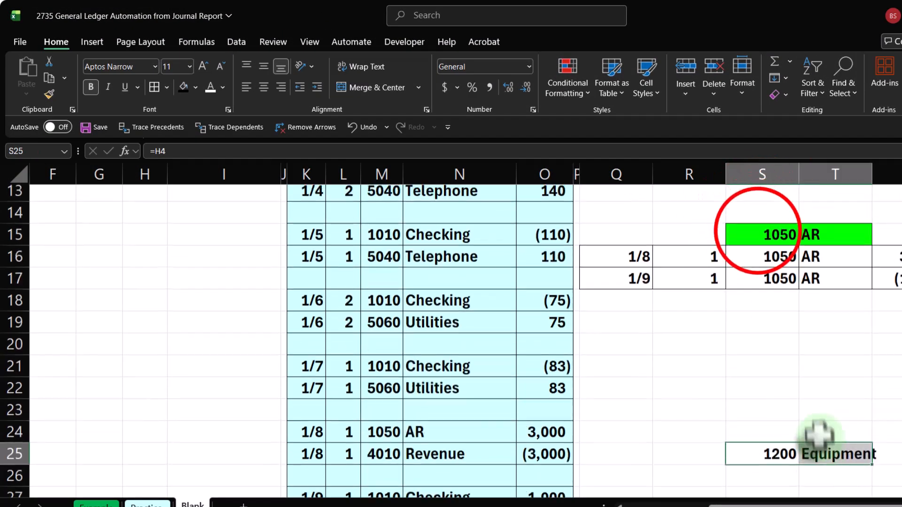
{"action": "left_click", "coordinate": [723, 222]}
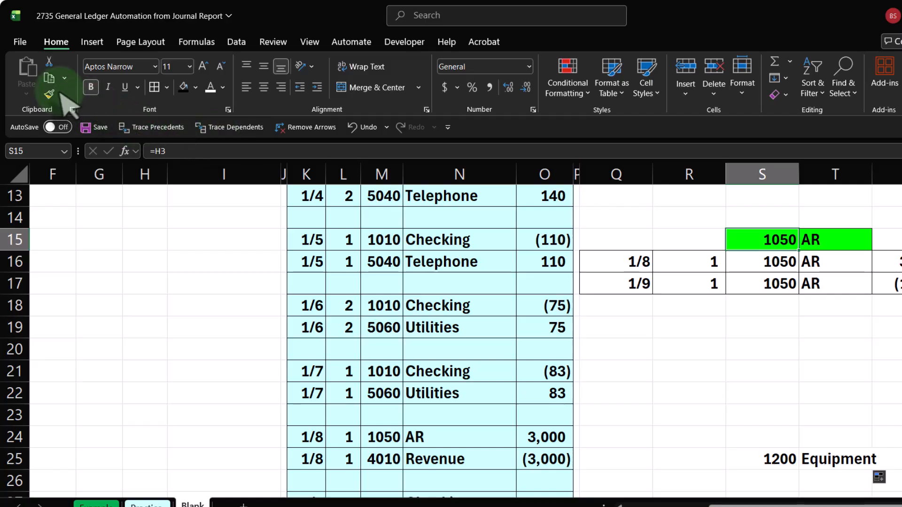
{"action": "left_click", "coordinate": [778, 238]}
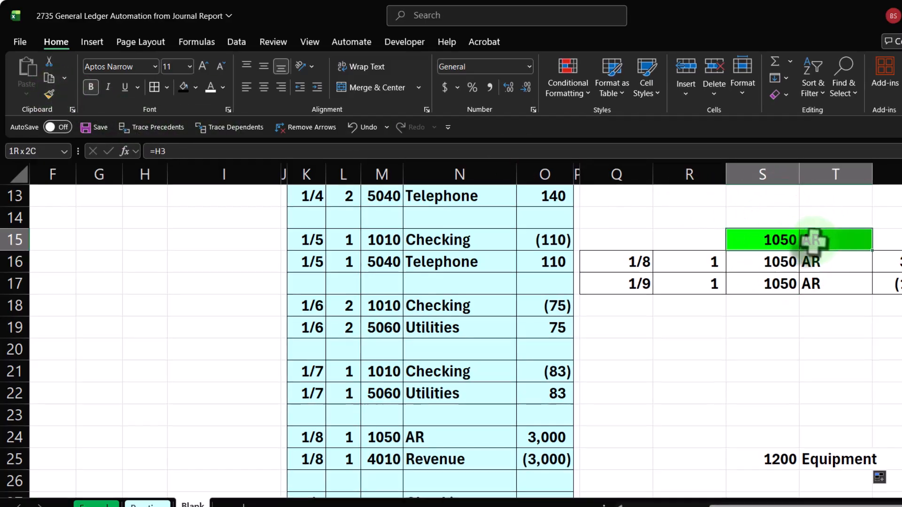
{"action": "left_click", "coordinate": [49, 94]}
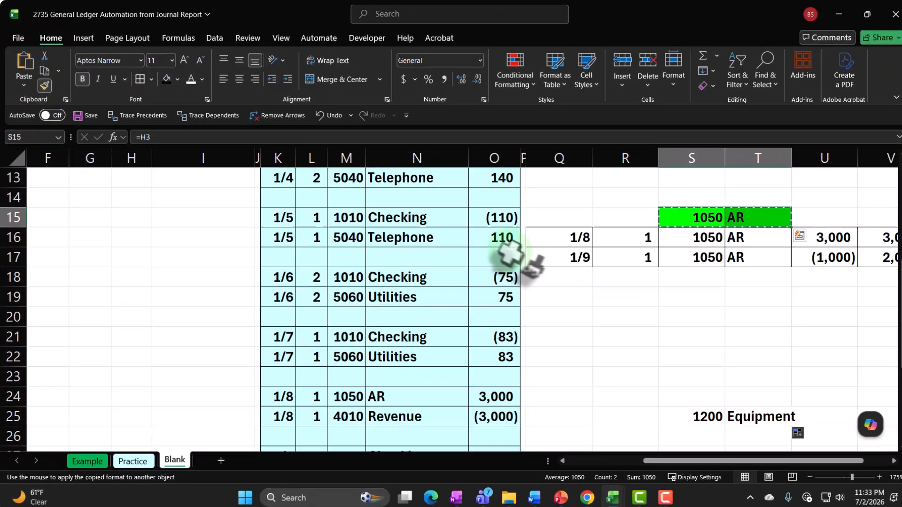
{"action": "scroll", "coordinate": [751, 346], "scroll_direction": "down", "scroll_amount": 1}
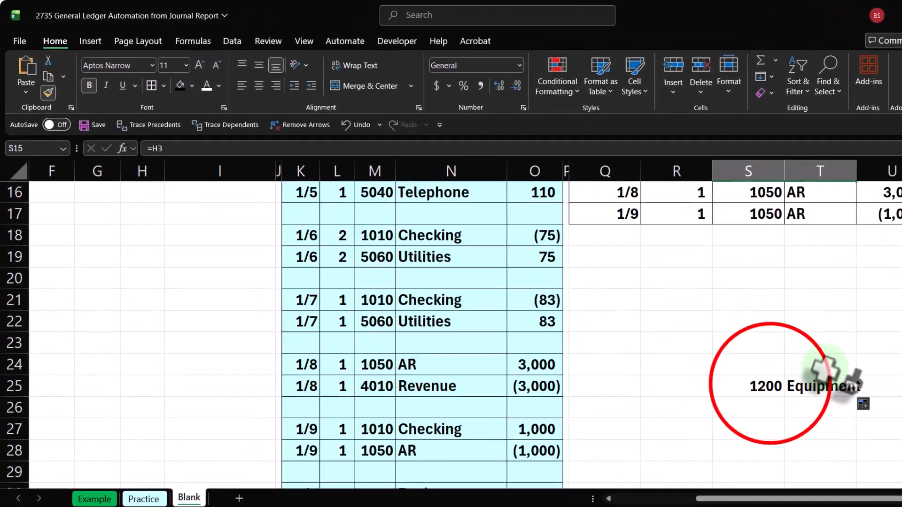
{"action": "left_click_drag", "start_coordinate": [785, 391], "coordinate": [815, 393]}
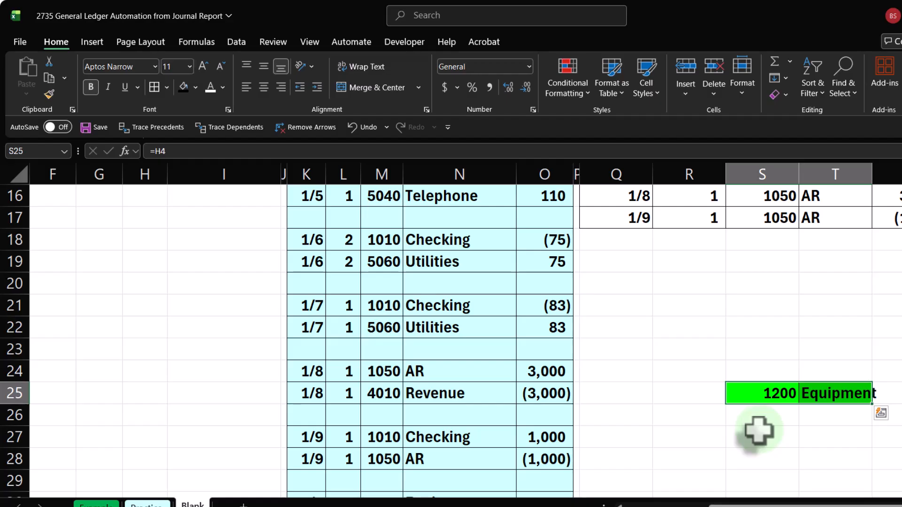
Step: Copy the FILTER formula from Q16 to Q26 so the Equipment ledger draws on account number S25
{"action": "left_click", "coordinate": [613, 413]}
{"action": "scroll", "coordinate": [637, 418], "scroll_direction": "up", "scroll_amount": 2}
{"action": "scroll", "coordinate": [637, 418], "scroll_direction": "up", "scroll_amount": 1}
{"action": "left_click", "coordinate": [614, 327]}
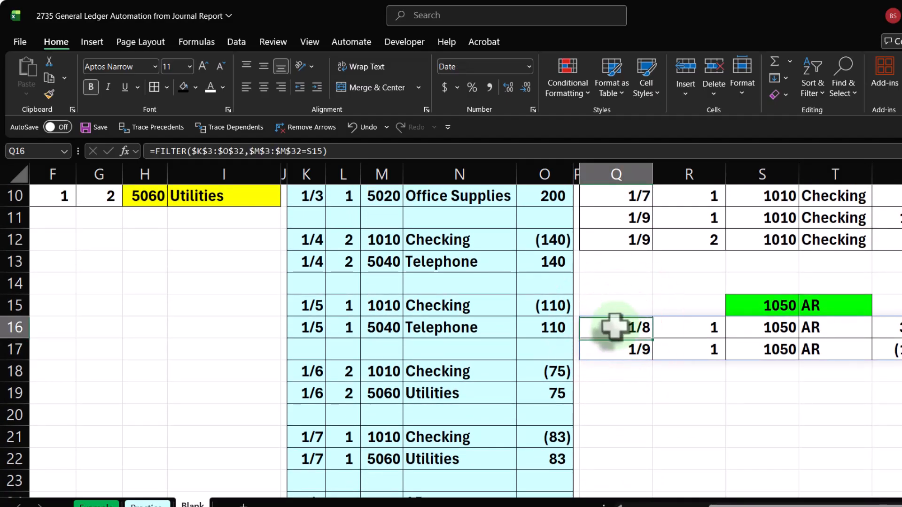
{"action": "scroll", "coordinate": [614, 338], "scroll_direction": "down", "scroll_amount": 3}
{"action": "left_click", "coordinate": [605, 335]}
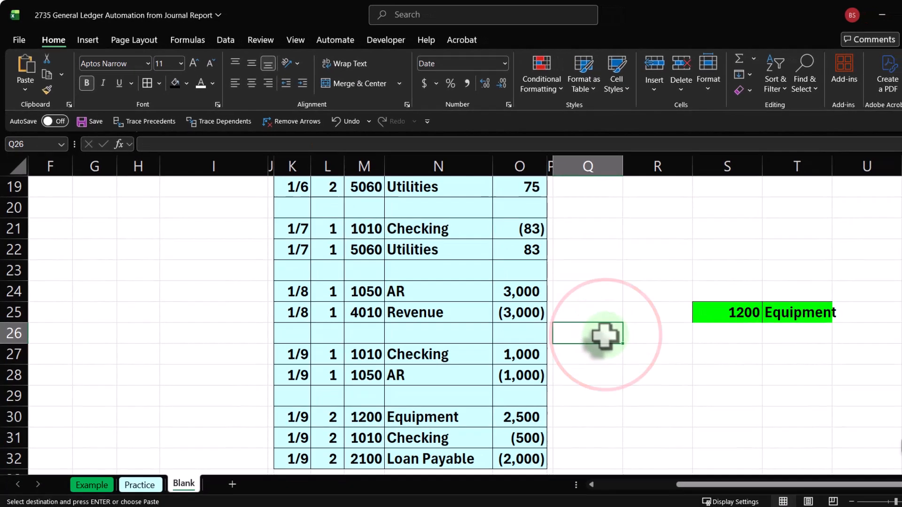
{"action": "key", "text": "ctrl+v"}
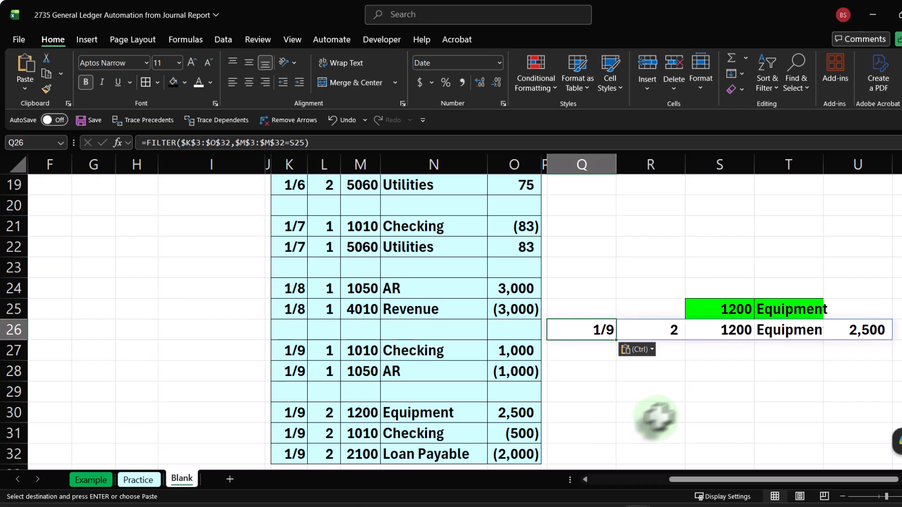
Step: Examine the FILTER formula in Q26, checking its journal range, account number range and S25 criterion
{"action": "double_click", "coordinate": [591, 329]}
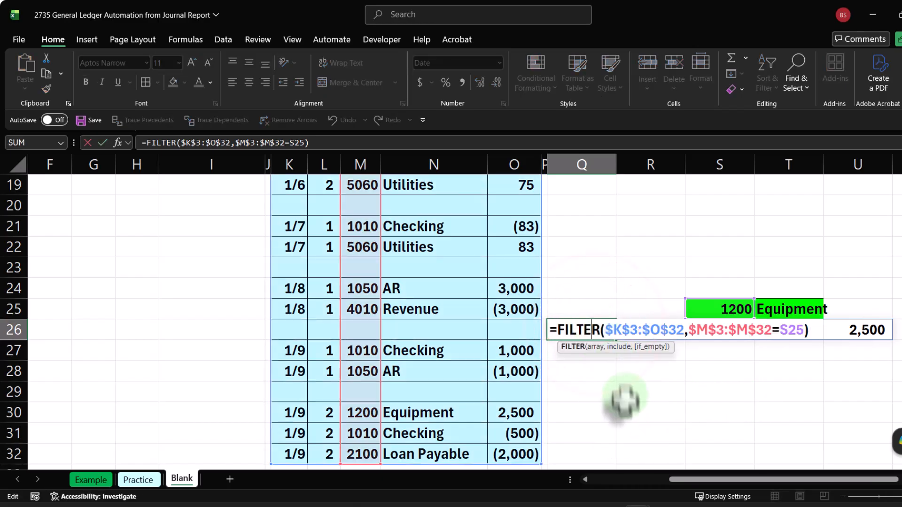
{"action": "scroll", "coordinate": [477, 353], "scroll_direction": "up", "scroll_amount": 5}
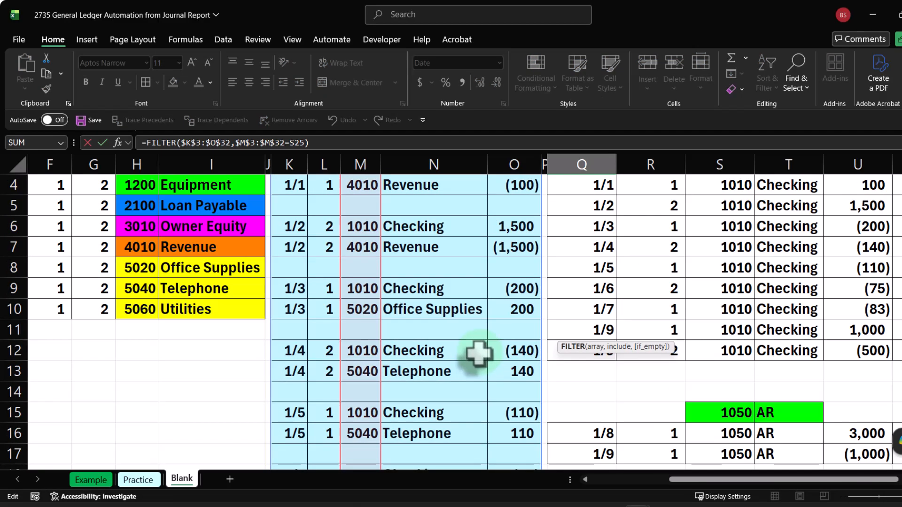
{"action": "scroll", "coordinate": [479, 359], "scroll_direction": "down", "scroll_amount": 4}
{"action": "scroll", "coordinate": [479, 360], "scroll_direction": "down", "scroll_amount": 1}
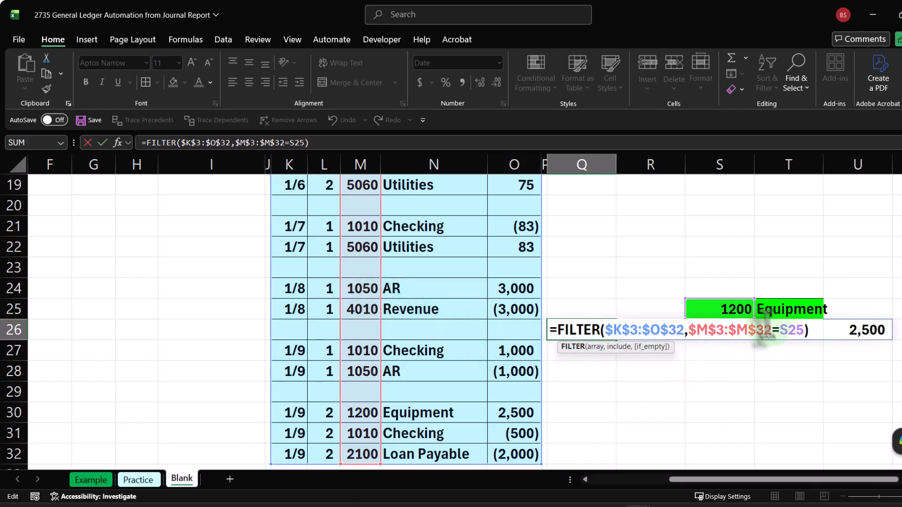
{"action": "key", "text": "Return"}
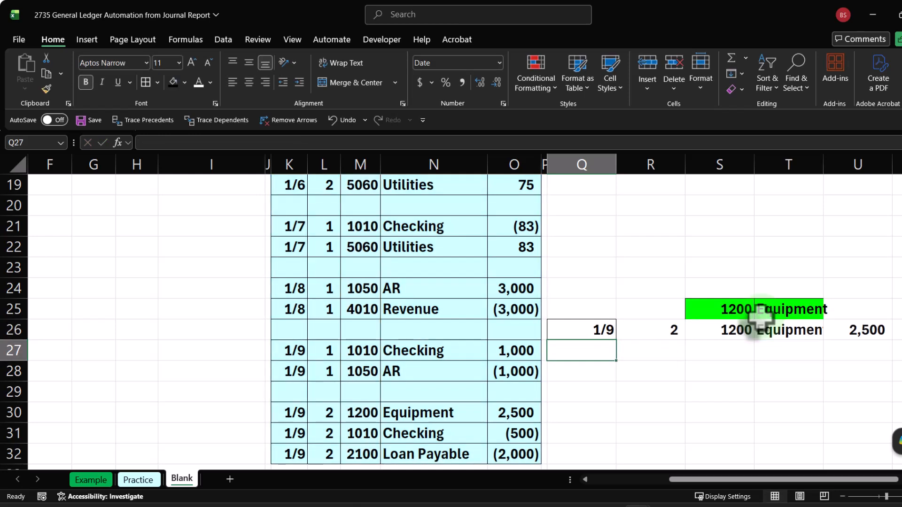
Step: Examine the journal entries from the start down to the 1/9 Equipment entry and its amount in O30
{"action": "scroll", "coordinate": [573, 413], "scroll_direction": "up", "scroll_amount": 6}
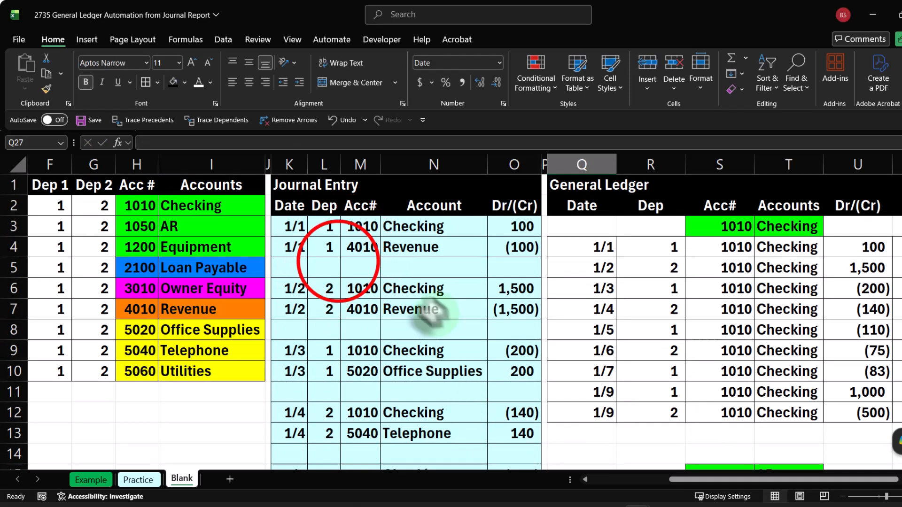
{"action": "left_click", "coordinate": [334, 263]}
{"action": "key", "text": "Right"}
{"action": "key", "text": "Right"}
{"action": "key", "text": "Down"}
{"action": "key", "text": "Down"}
{"action": "key", "text": "Down"}
{"action": "key", "text": "Down"}
{"action": "key", "text": "Down"}
{"action": "key", "text": "Down"}
{"action": "key", "text": "Down"}
{"action": "key", "text": "Down"}
{"action": "key", "text": "Down"}
{"action": "key", "text": "Down"}
{"action": "key", "text": "Down"}
{"action": "key", "text": "Down"}
{"action": "key", "text": "Down"}
{"action": "key", "text": "Down"}
{"action": "key", "text": "Down"}
{"action": "key", "text": "Down"}
{"action": "key", "text": "Down"}
{"action": "key", "text": "Down"}
{"action": "key", "text": "Down"}
{"action": "key", "text": "Down"}
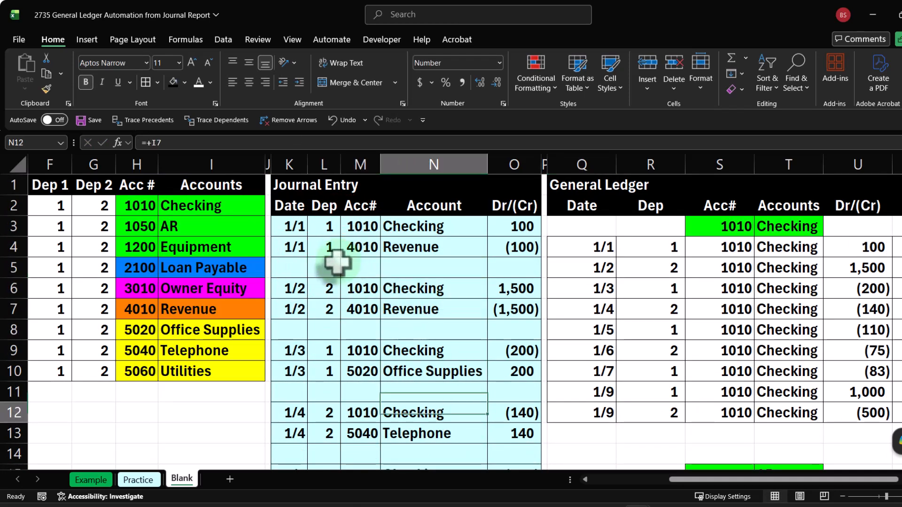
{"action": "key", "text": "Down"}
{"action": "key", "text": "Down"}
{"action": "key", "text": "Down"}
{"action": "key", "text": "Down"}
{"action": "key", "text": "Down"}
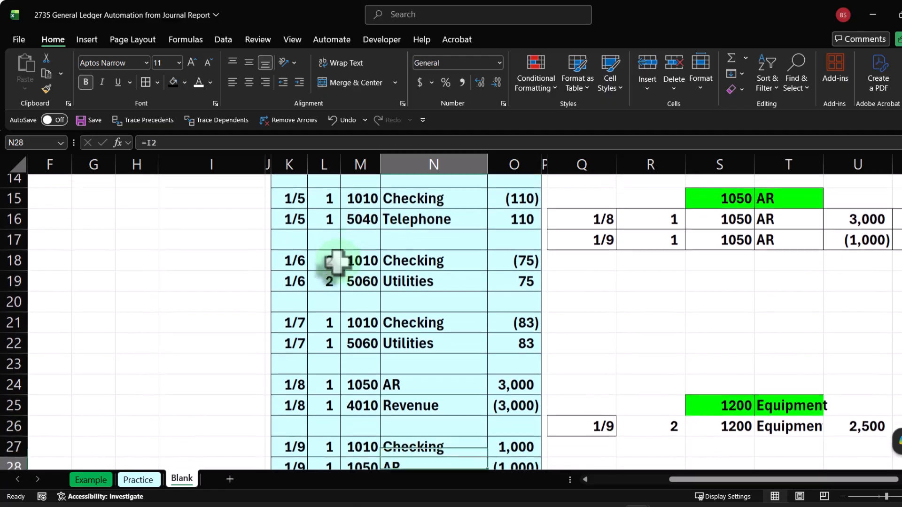
{"action": "key", "text": "Right"}
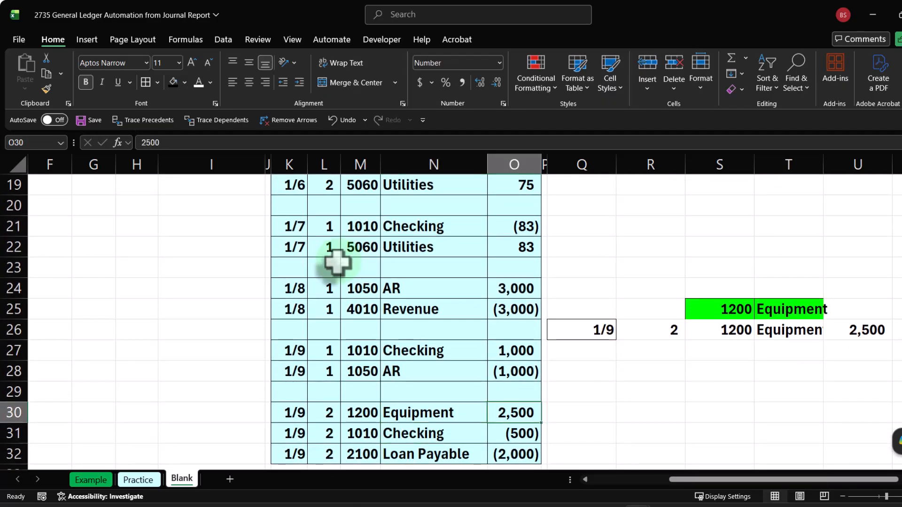
Step: Add cell borders to the Equipment ledger row Q26:V26 and enter the balance formula =U26 in V26
{"action": "left_click_drag", "start_coordinate": [700, 480], "coordinate": [733, 480]}
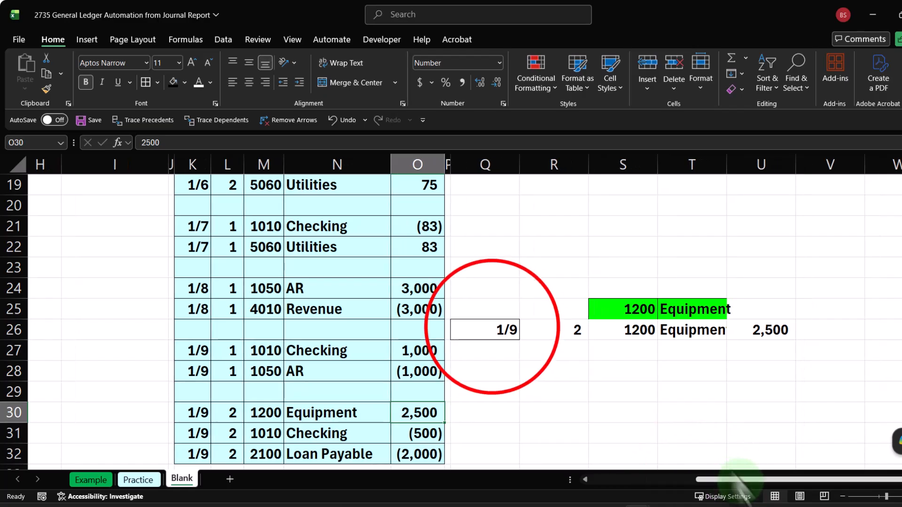
{"action": "left_click_drag", "start_coordinate": [494, 329], "coordinate": [805, 329]}
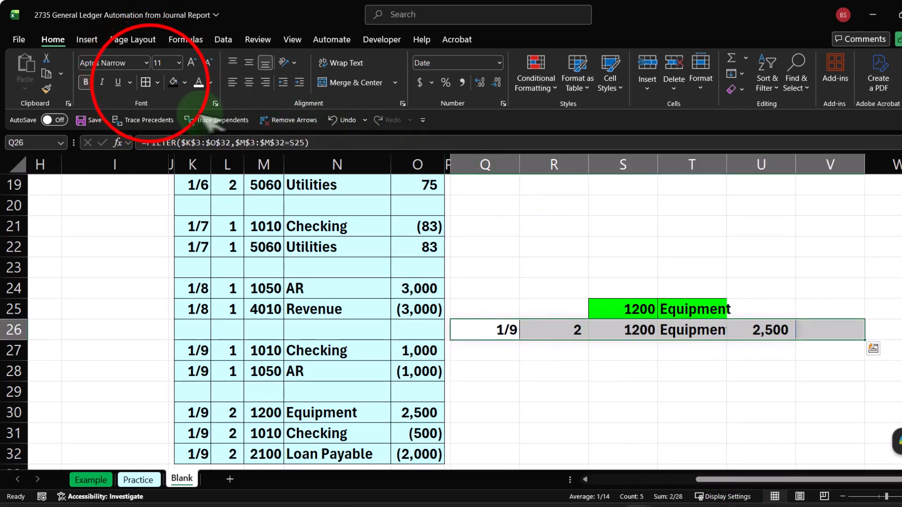
{"action": "left_click", "coordinate": [150, 83]}
{"action": "left_click", "coordinate": [831, 333]}
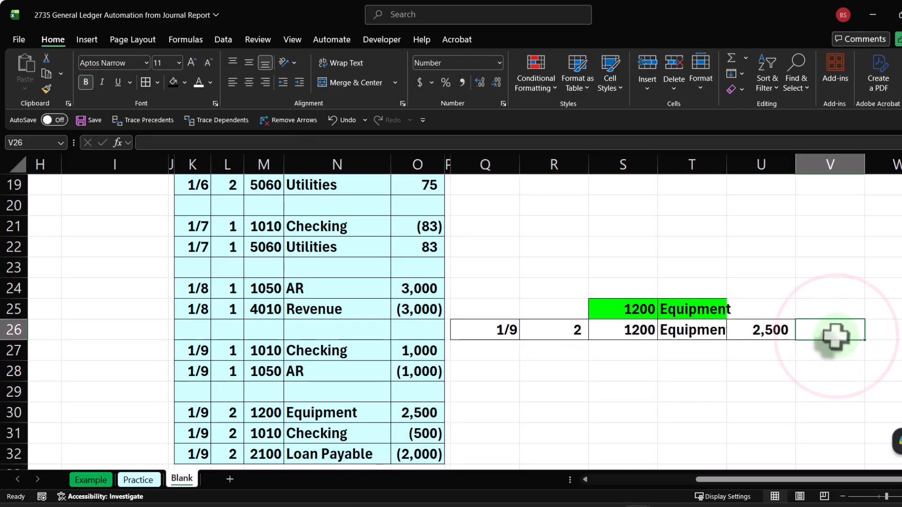
{"action": "type", "text": "="}
{"action": "key", "text": "Left"}
{"action": "key", "text": "Return"}
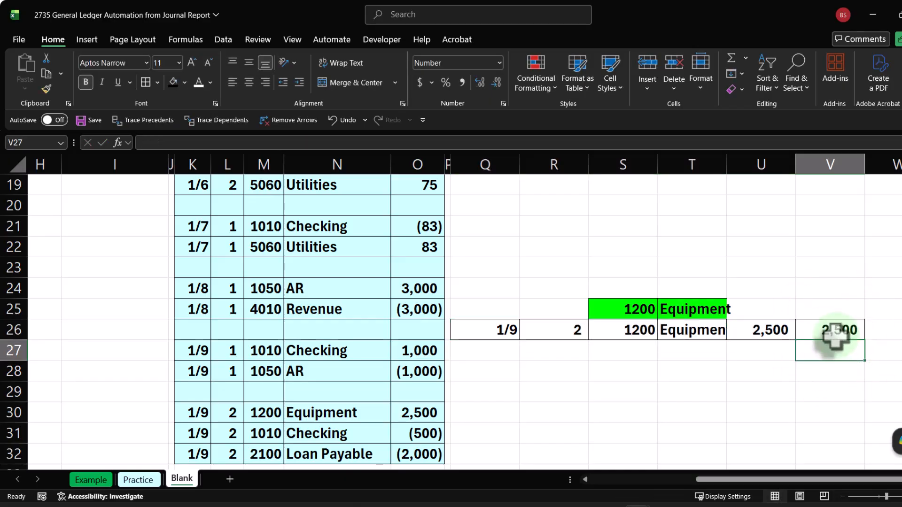
Step: Link S35 to the Loan Payable account number with =H5 and fill the formula across into T35 for the account name
{"action": "key", "text": "Left"}
{"action": "key", "text": "Left"}
{"action": "key", "text": "Left"}
{"action": "key", "text": "Left"}
{"action": "key", "text": "Left"}
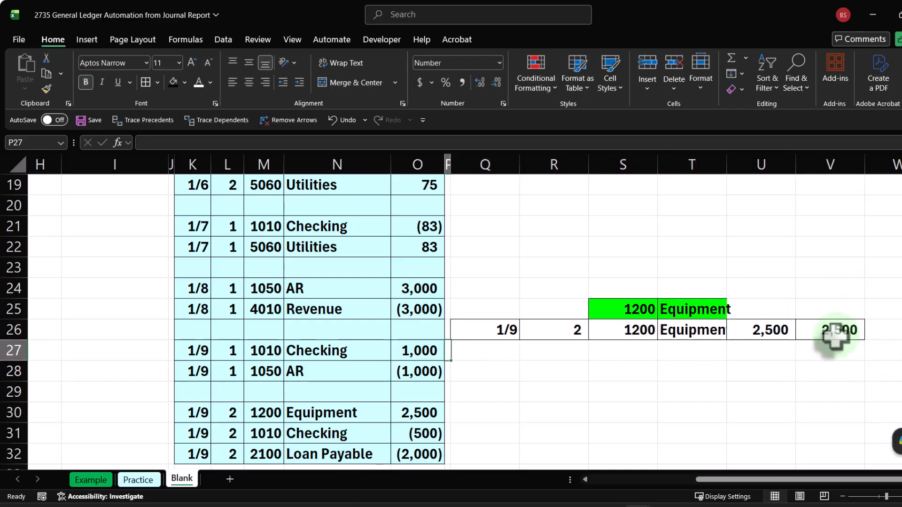
{"action": "key", "text": "Up"}
{"action": "key", "text": "Down"}
{"action": "key", "text": "Down"}
{"action": "key", "text": "Down"}
{"action": "key", "text": "Down"}
{"action": "key", "text": "Down"}
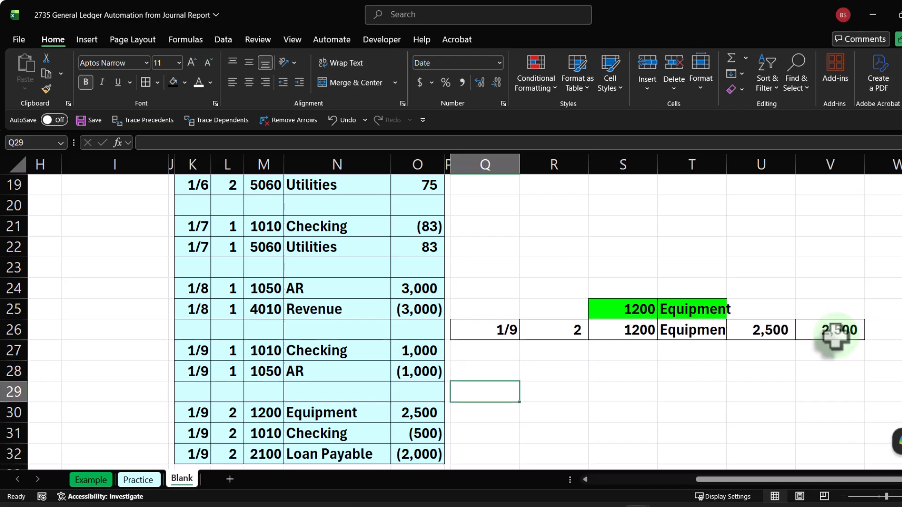
{"action": "key", "text": "Down"}
{"action": "key", "text": "Down"}
{"action": "key", "text": "Down"}
{"action": "key", "text": "Down"}
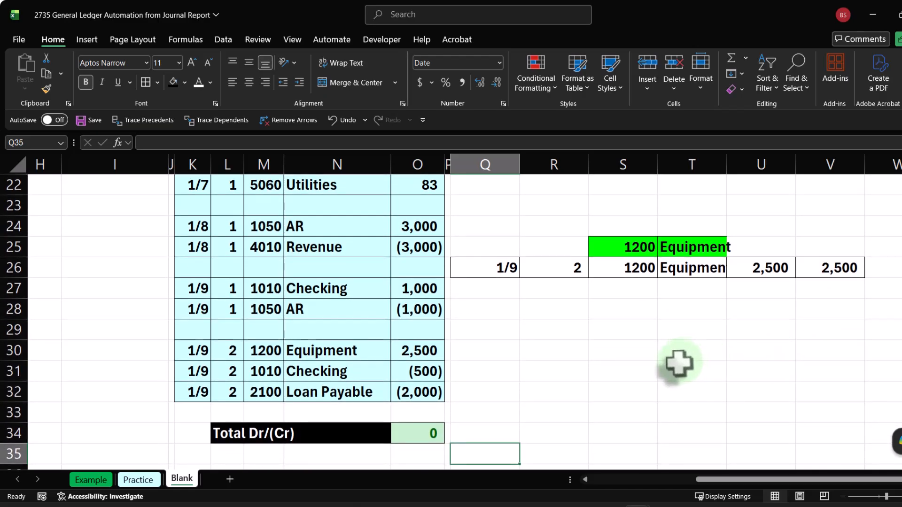
{"action": "key", "text": "Right"}
{"action": "key", "text": "Right"}
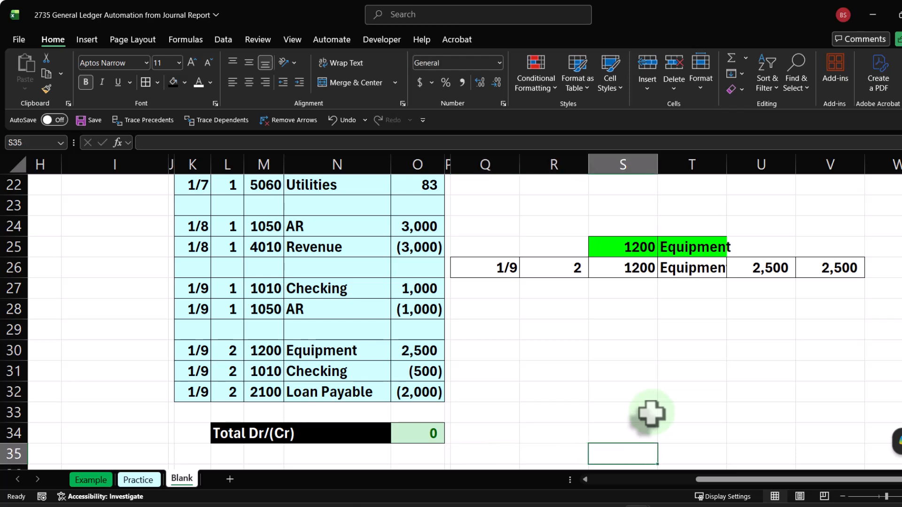
{"action": "type", "text": "="}
{"action": "scroll", "coordinate": [645, 413], "scroll_direction": "up", "scroll_amount": 7}
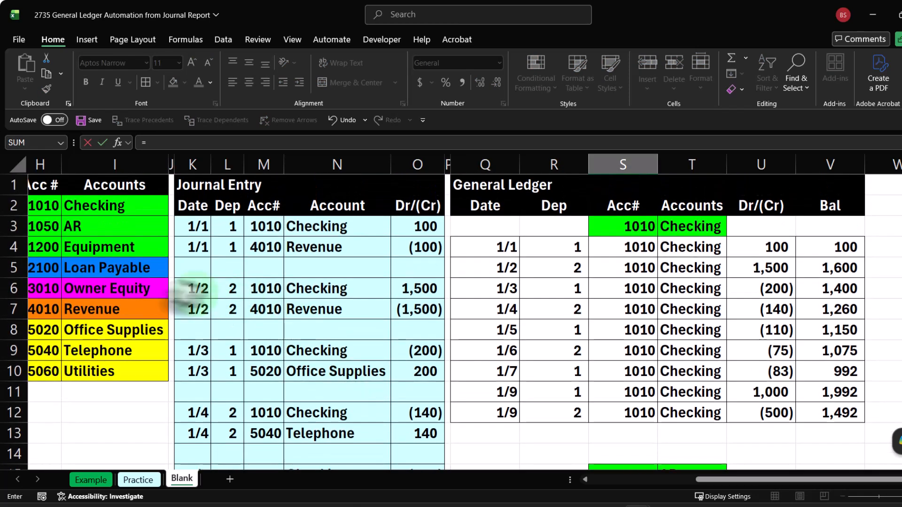
{"action": "left_click", "coordinate": [126, 269]}
{"action": "key", "text": "Left"}
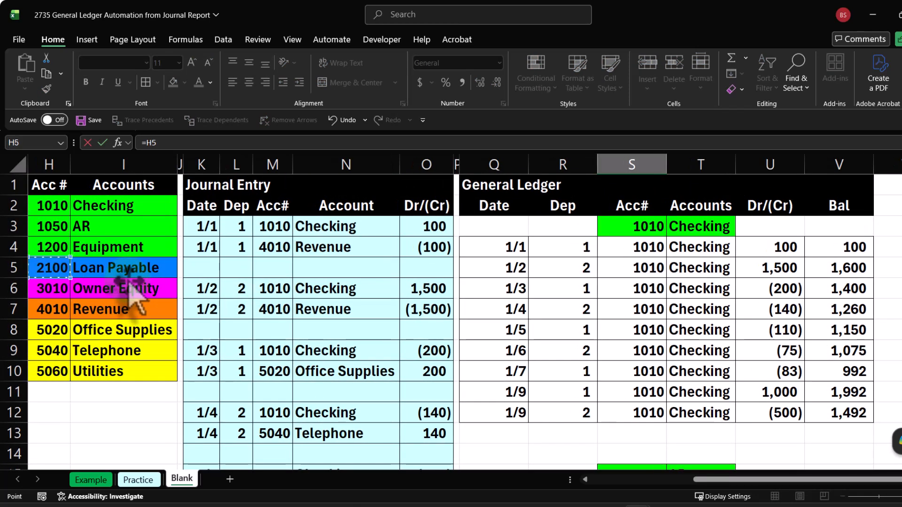
{"action": "key", "text": "Return"}
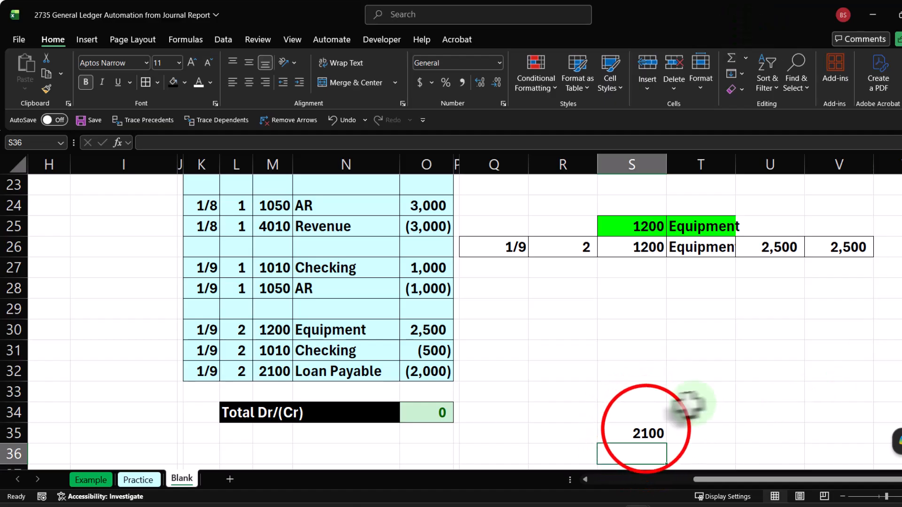
{"action": "left_click", "coordinate": [645, 431]}
{"action": "left_click_drag", "start_coordinate": [666, 443], "coordinate": [714, 453]}
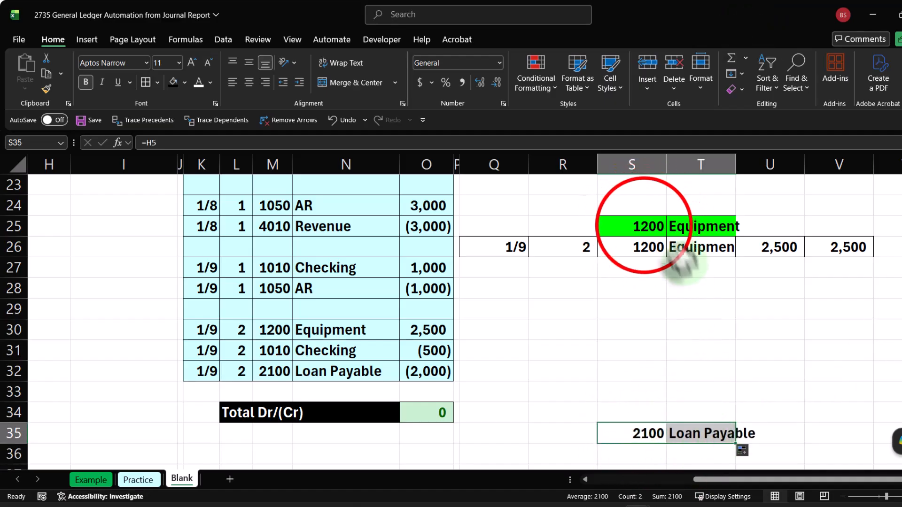
Step: Copy the formatting of the Equipment heading S25:T25 onto the Loan Payable heading S35:T35 with Format Painter
{"action": "left_click_drag", "start_coordinate": [643, 226], "coordinate": [684, 226]}
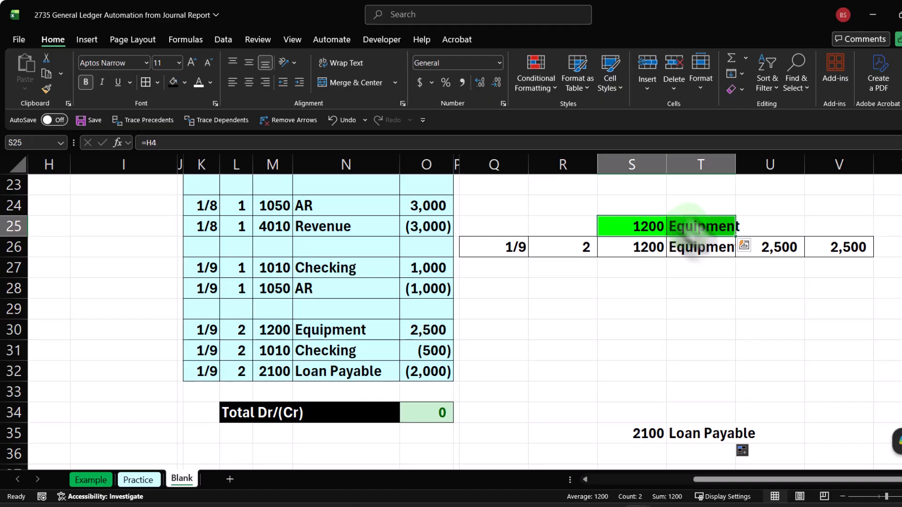
{"action": "left_click", "coordinate": [46, 89]}
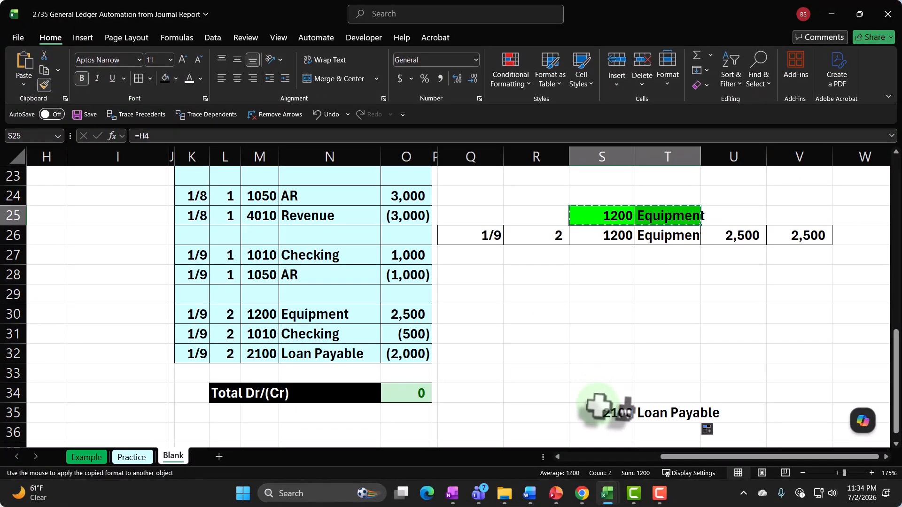
{"action": "left_click", "coordinate": [599, 406]}
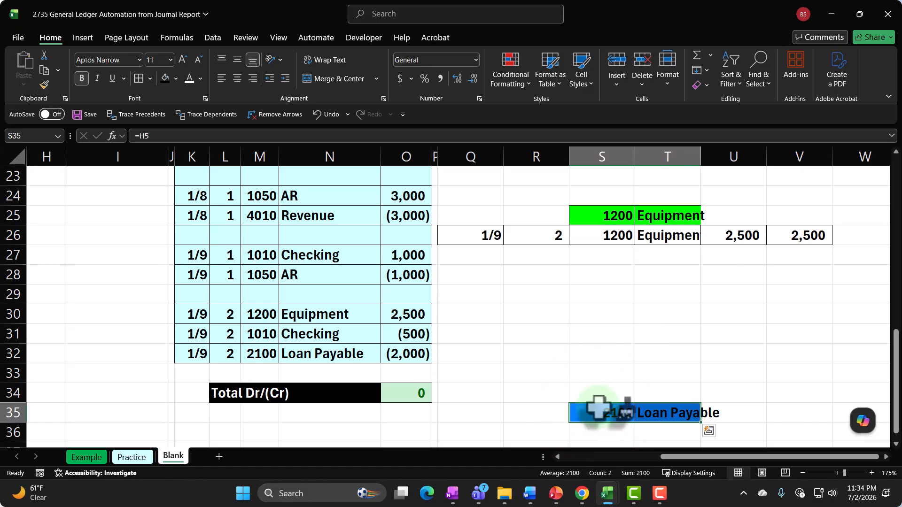
Step: Copy the FILTER formula from Q26 to Q36 for the Loan Payable ledger and compare it with journal row K32:O32
{"action": "scroll", "coordinate": [546, 327], "scroll_direction": "down", "scroll_amount": 1}
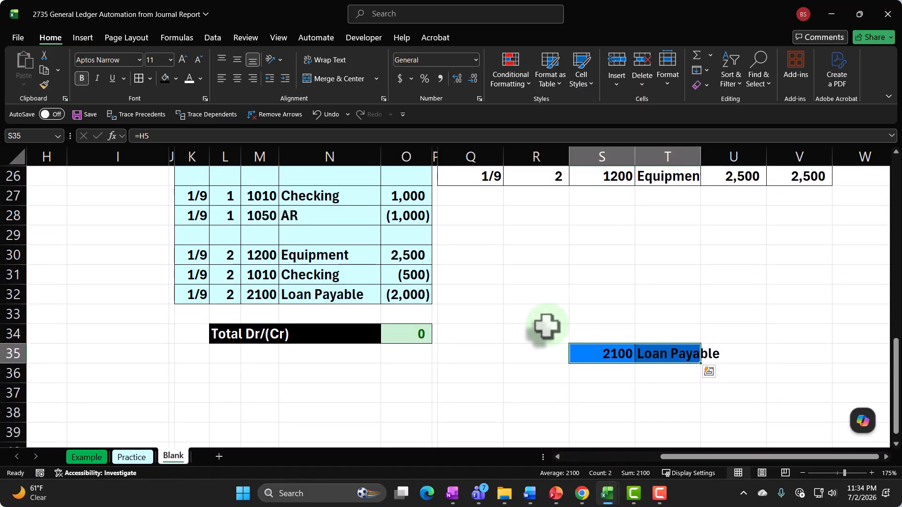
{"action": "scroll", "coordinate": [544, 338], "scroll_direction": "up", "scroll_amount": 1}
{"action": "left_click", "coordinate": [472, 237]}
{"action": "key", "text": "ctrl+c"}
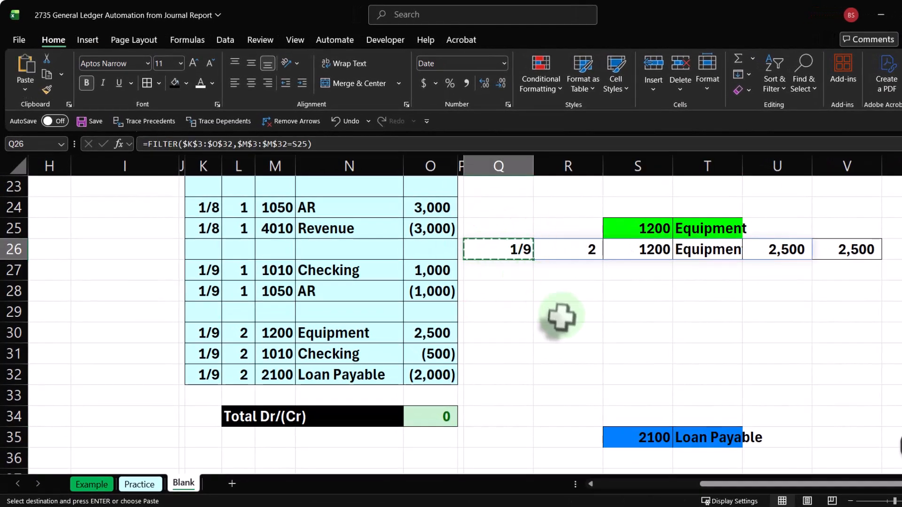
{"action": "scroll", "coordinate": [561, 317], "scroll_direction": "down", "scroll_amount": 1}
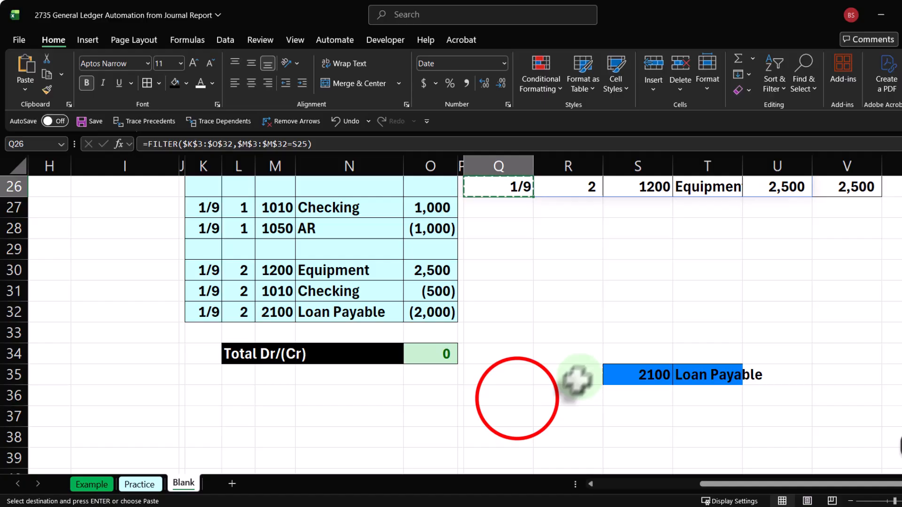
{"action": "left_click", "coordinate": [517, 399]}
{"action": "key", "text": "ctrl+v"}
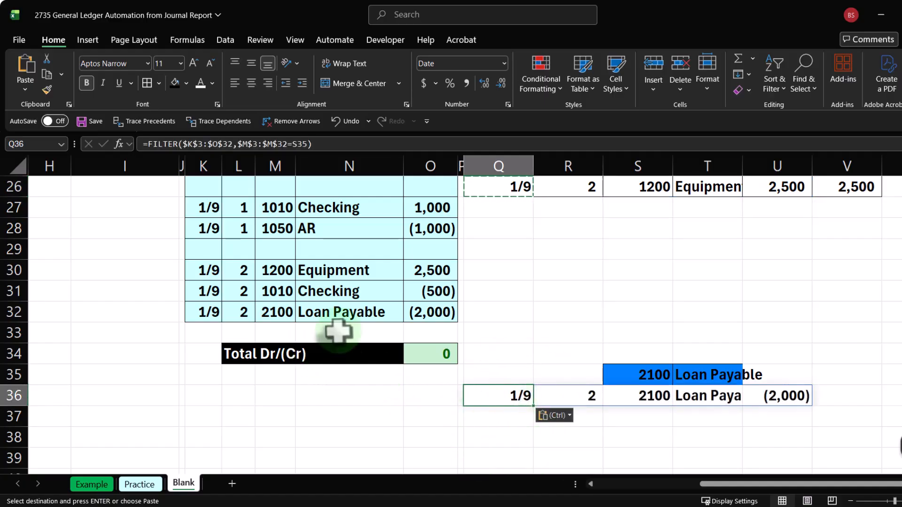
{"action": "left_click_drag", "start_coordinate": [214, 314], "coordinate": [408, 317]}
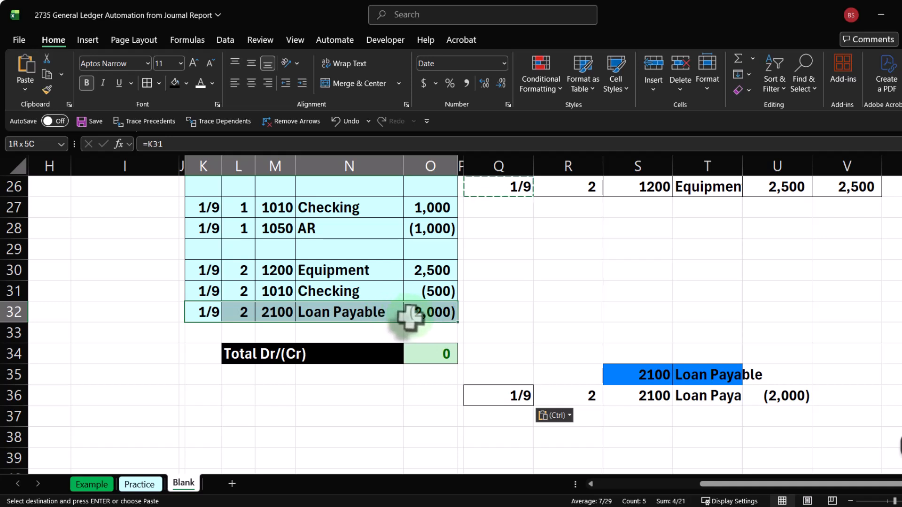
Step: Enter the Loan Payable balance in V36 as a link to U36 and add cell borders to Q36:V36
{"action": "left_click", "coordinate": [831, 392]}
{"action": "key", "text": "Return"}
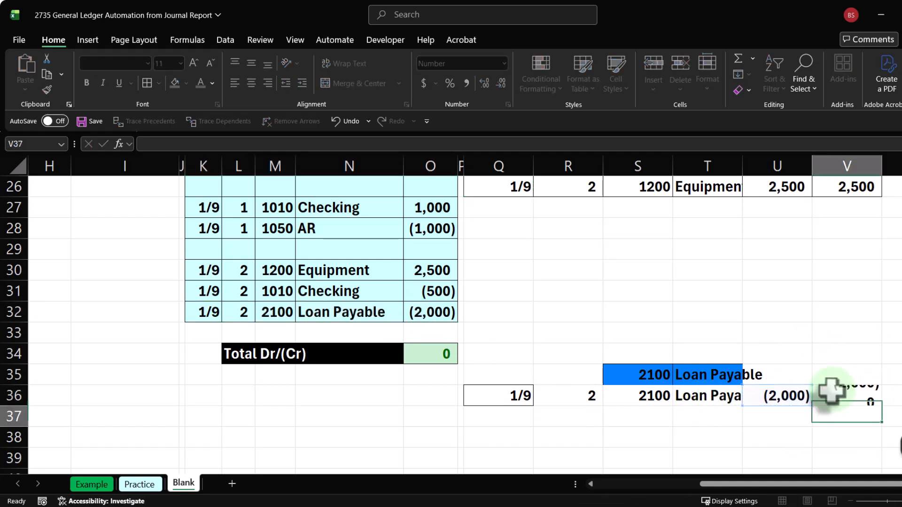
{"action": "left_click_drag", "start_coordinate": [497, 396], "coordinate": [845, 395]}
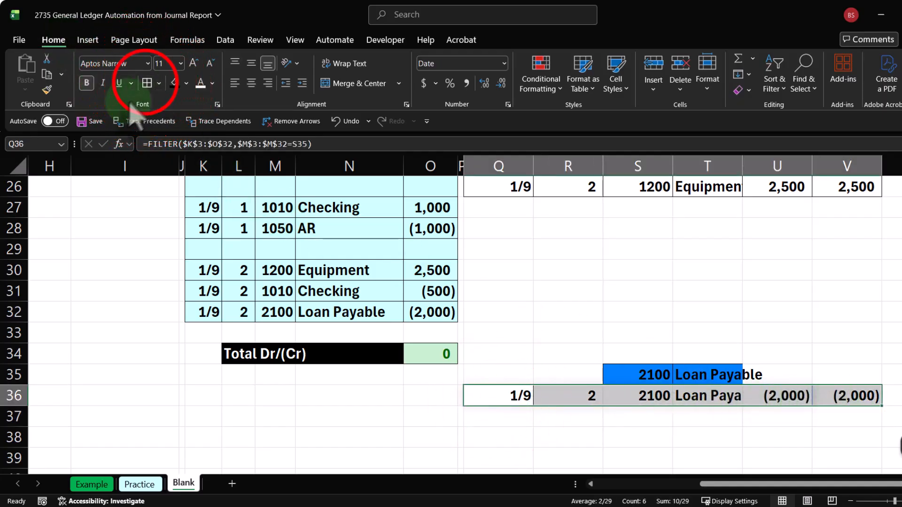
Step: Link S45 to the Owner Equity account number with =H6 and fill the formula across into T45 for the account name
{"action": "scroll", "coordinate": [434, 266], "scroll_direction": "down", "scroll_amount": 2}
{"action": "left_click", "coordinate": [501, 271]}
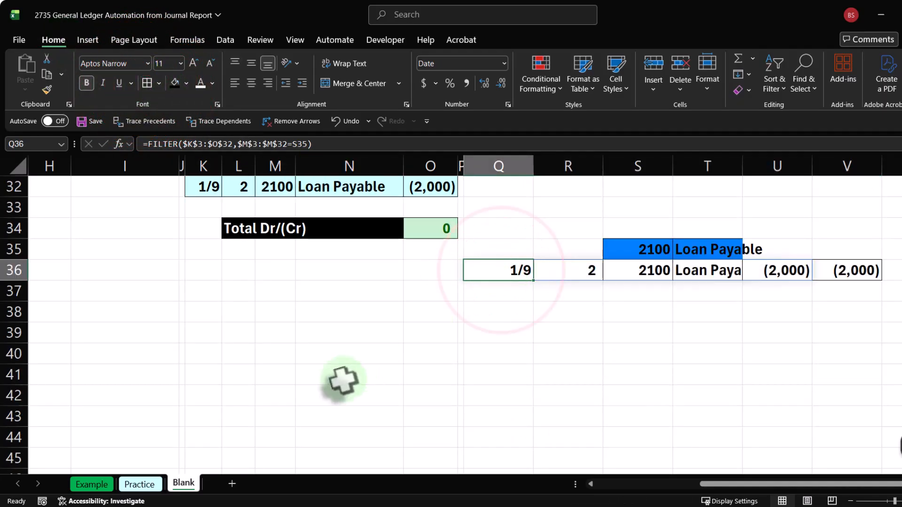
{"action": "key", "text": "Down"}
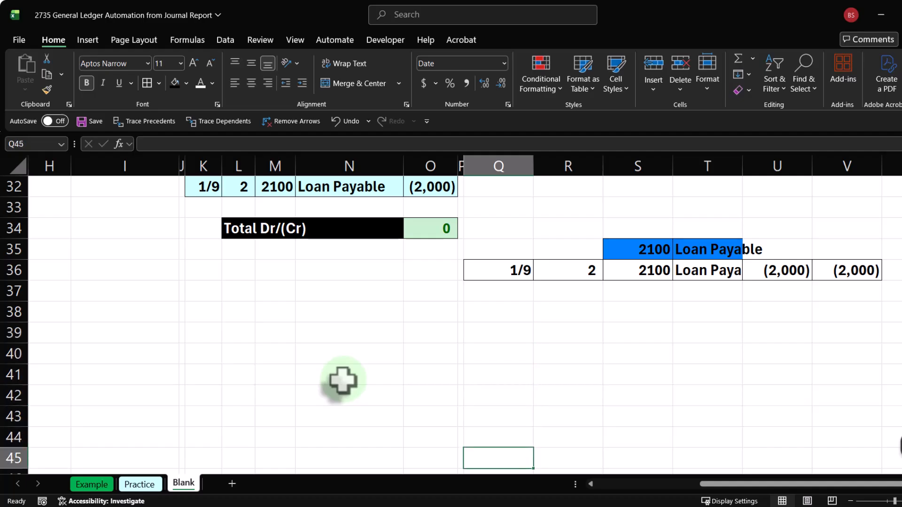
{"action": "key", "text": "Right"}
{"action": "key", "text": "Right"}
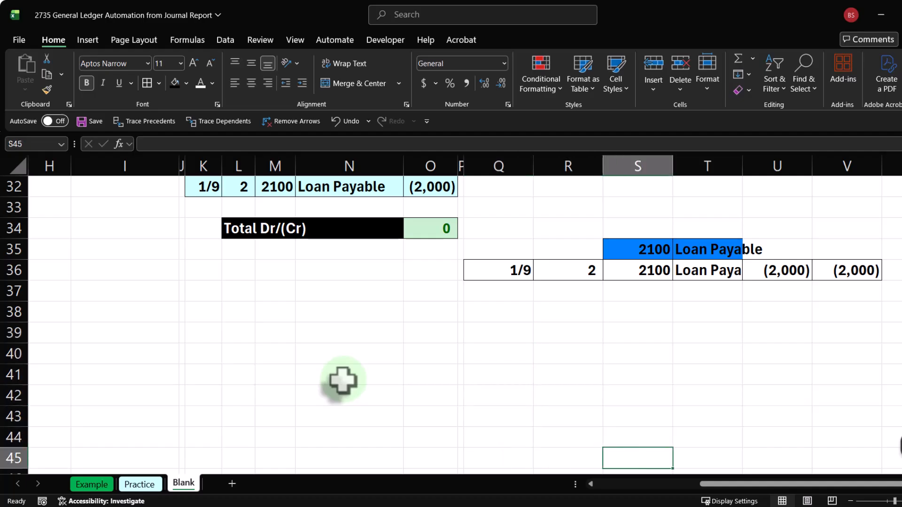
{"action": "type", "text": "="}
{"action": "scroll", "coordinate": [342, 380], "scroll_direction": "up", "scroll_amount": 10}
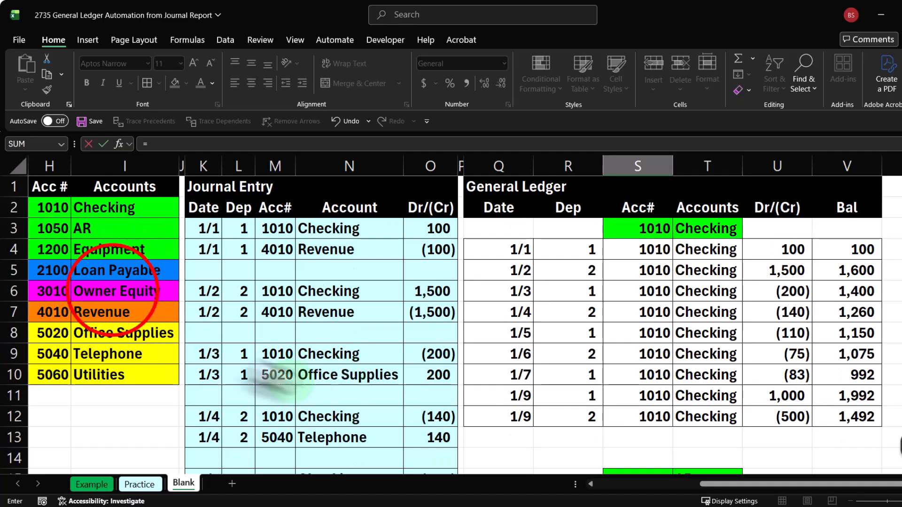
{"action": "scroll", "coordinate": [111, 291], "scroll_direction": "left", "scroll_amount": 1}
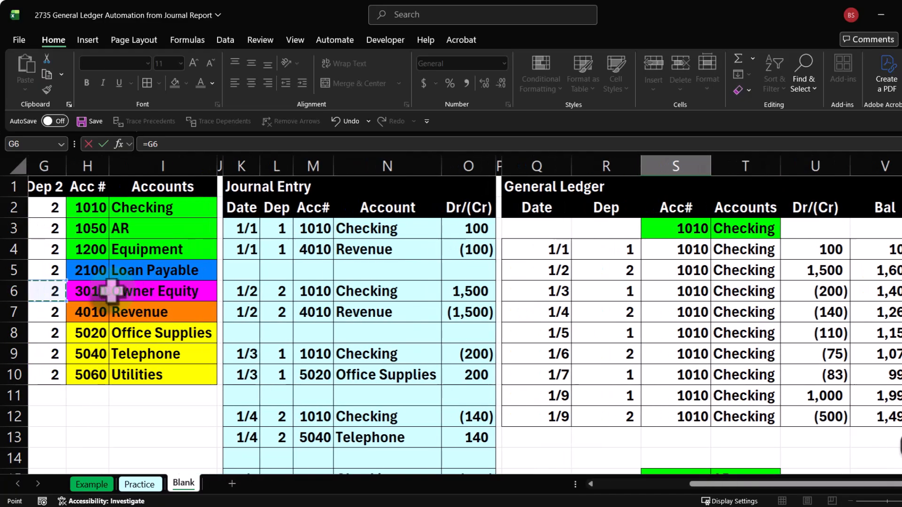
{"action": "key", "text": "Return"}
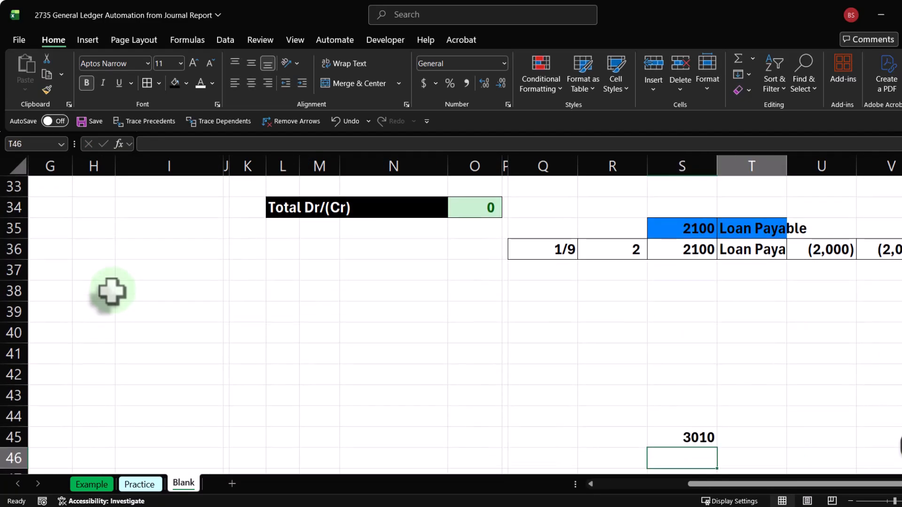
{"action": "scroll", "coordinate": [606, 333], "scroll_direction": "down", "scroll_amount": 1}
{"action": "left_click", "coordinate": [711, 377]}
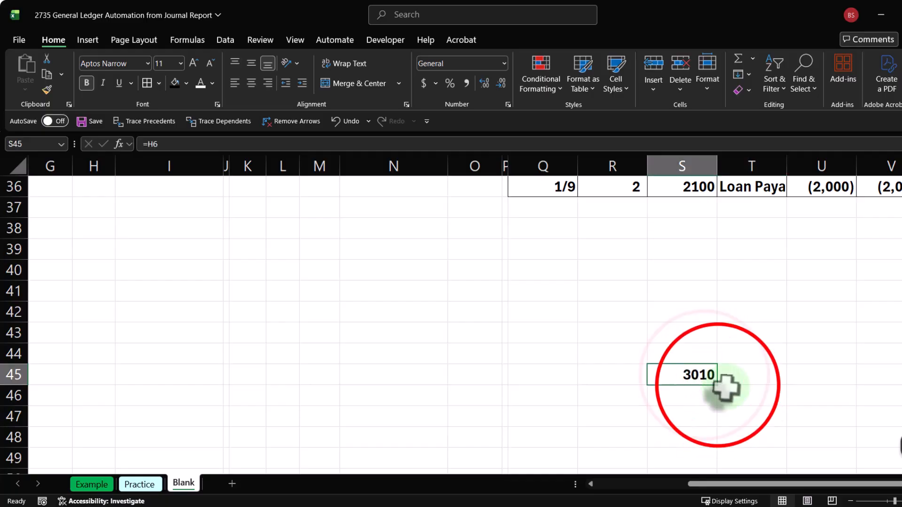
{"action": "left_click_drag", "start_coordinate": [717, 385], "coordinate": [749, 383]}
Step: Copy the formatting of the Loan Payable heading S35:T35 onto the Owner Equity heading S45:T45 with Format Painter
{"action": "scroll", "coordinate": [686, 263], "scroll_direction": "up", "scroll_amount": 1}
{"action": "left_click", "coordinate": [685, 228]}
{"action": "left_click_drag", "start_coordinate": [689, 228], "coordinate": [740, 230]}
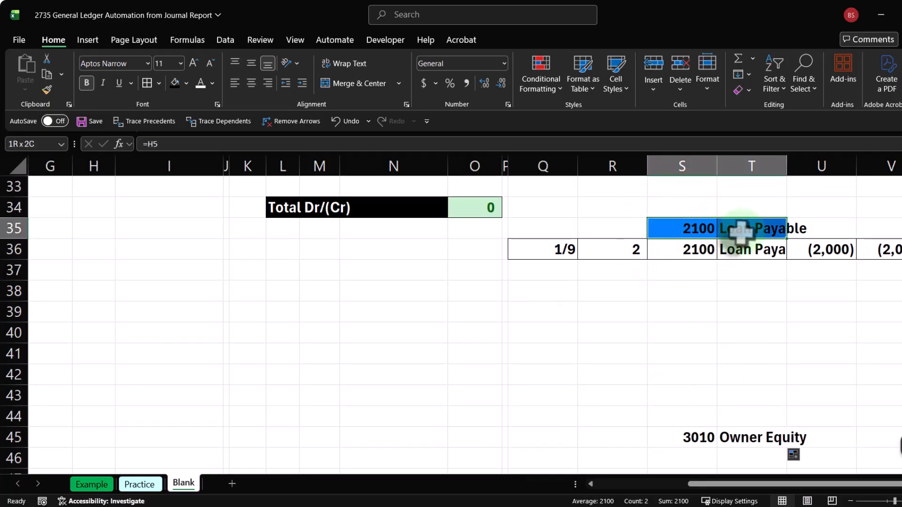
{"action": "left_click", "coordinate": [46, 90]}
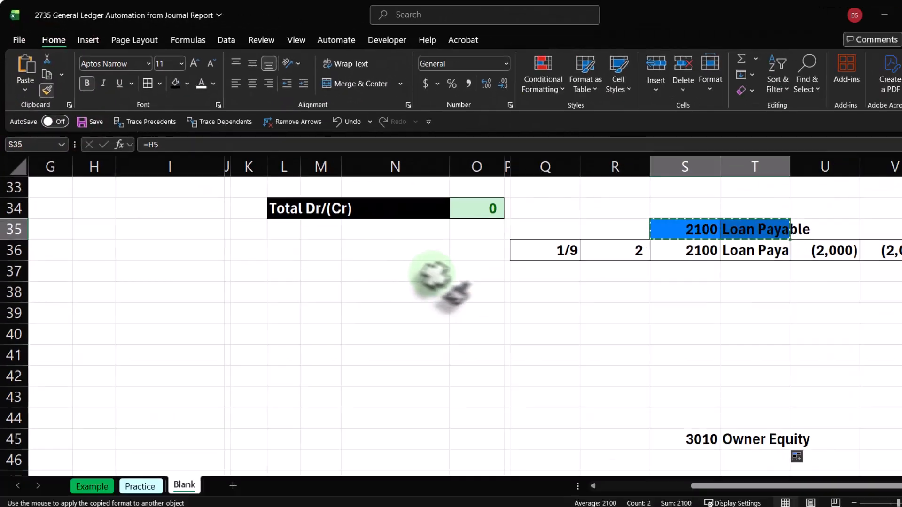
{"action": "scroll", "coordinate": [681, 357], "scroll_direction": "down", "scroll_amount": 1}
{"action": "left_click", "coordinate": [646, 356]}
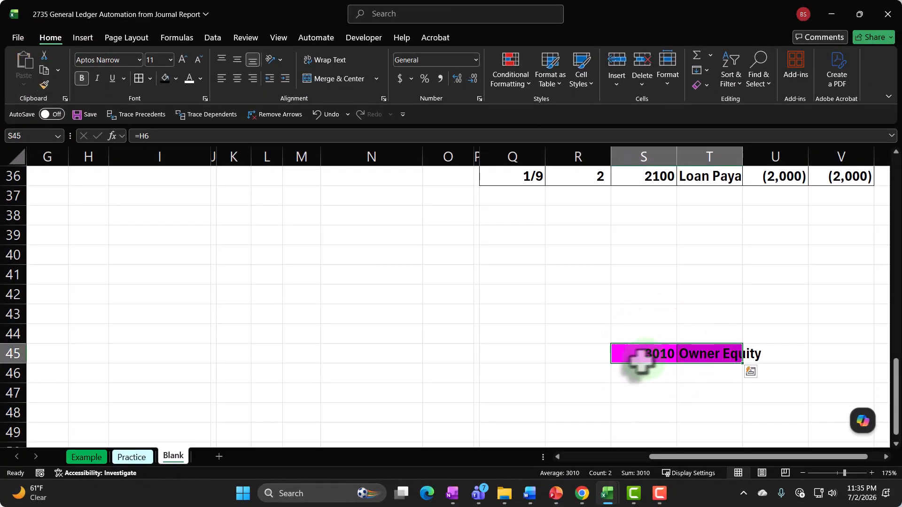
Step: Copy the FILTER formula from Q36 to Q46 so the Owner Equity ledger draws on account number S45
{"action": "scroll", "coordinate": [531, 272], "scroll_direction": "up", "scroll_amount": 1}
{"action": "left_click", "coordinate": [516, 235]}
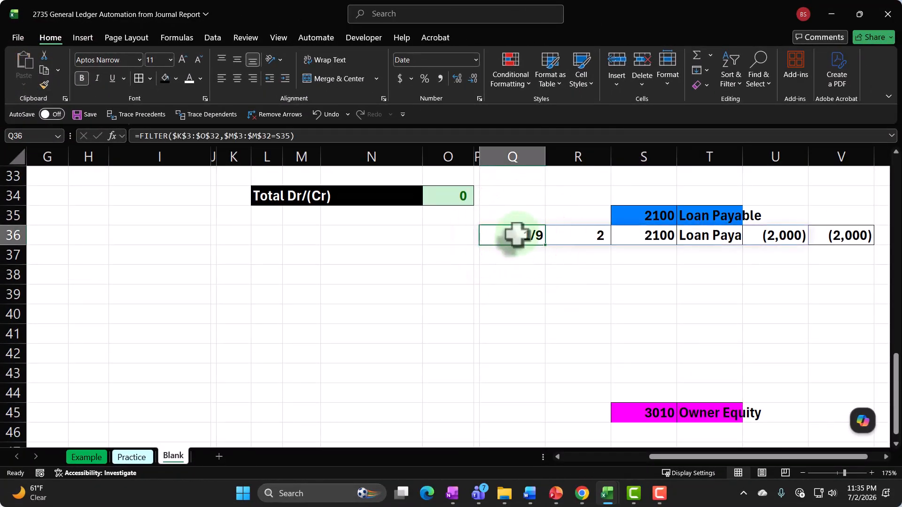
{"action": "key", "text": "ctrl+c"}
{"action": "scroll", "coordinate": [640, 342], "scroll_direction": "down", "scroll_amount": 1}
{"action": "left_click", "coordinate": [517, 376]}
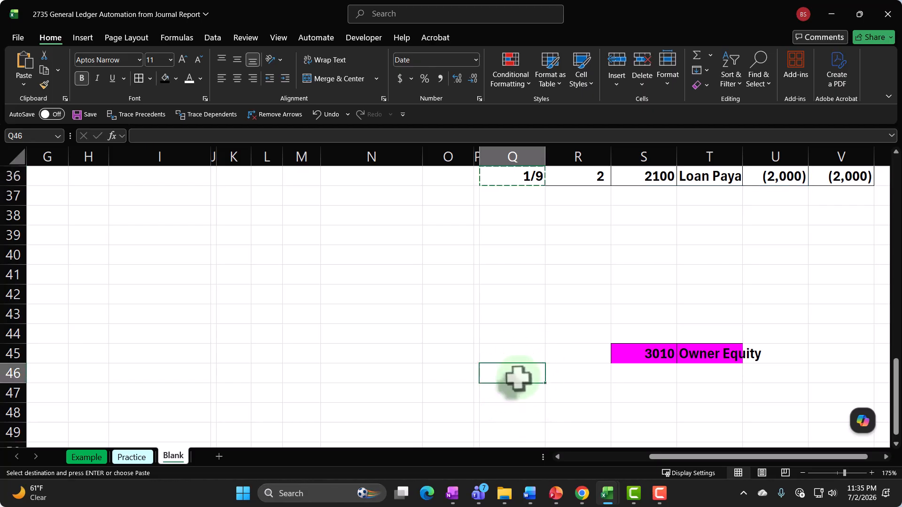
{"action": "key", "text": "ctrl+v"}
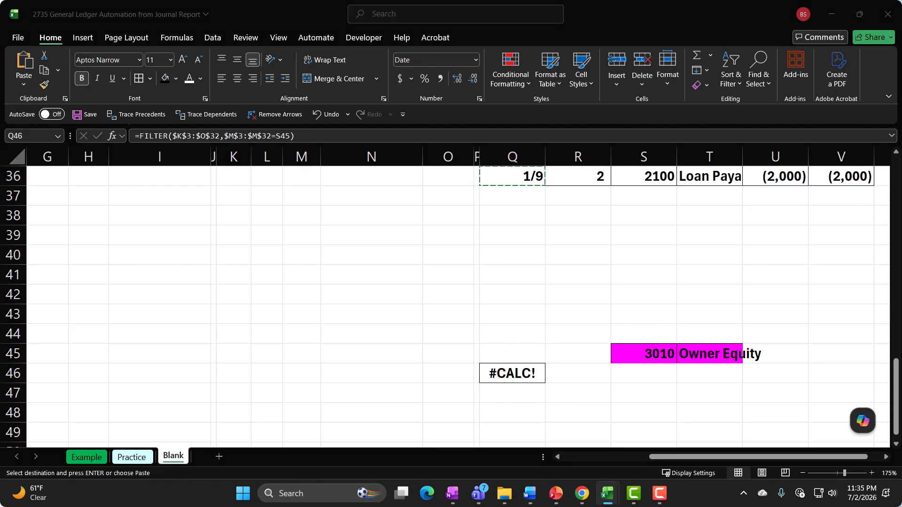
Step: Add an empty-text if_empty argument ("") to the FILTER formula in Q46 for the Owner Equity account
{"action": "double_click", "coordinate": [517, 374]}
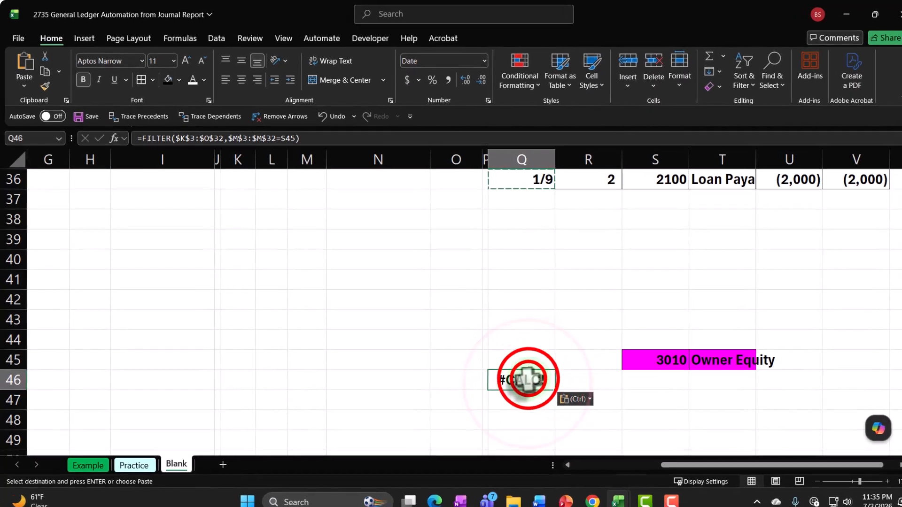
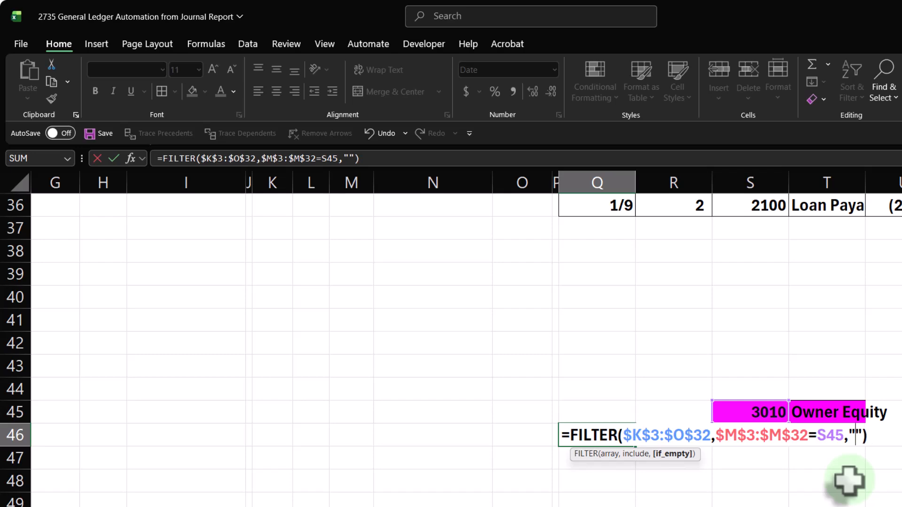
{"action": "type", "text": "ON"}
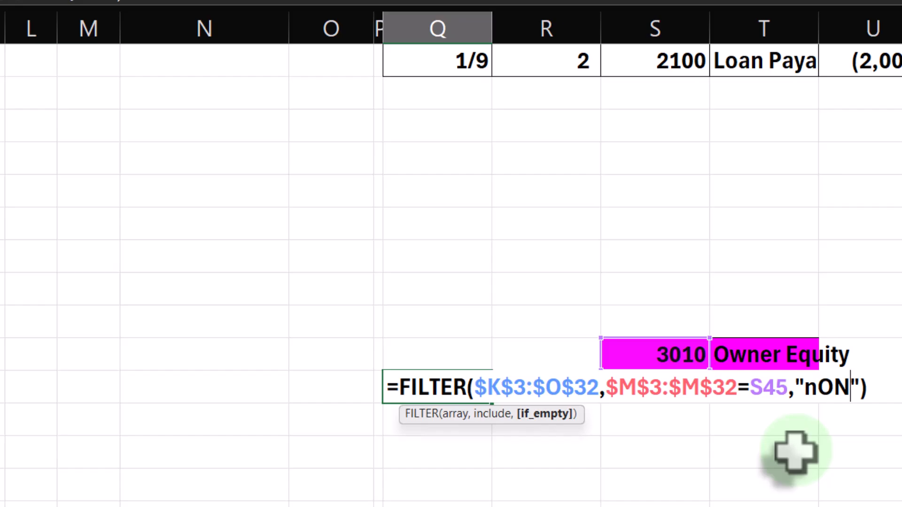
{"action": "key", "text": "Return"}
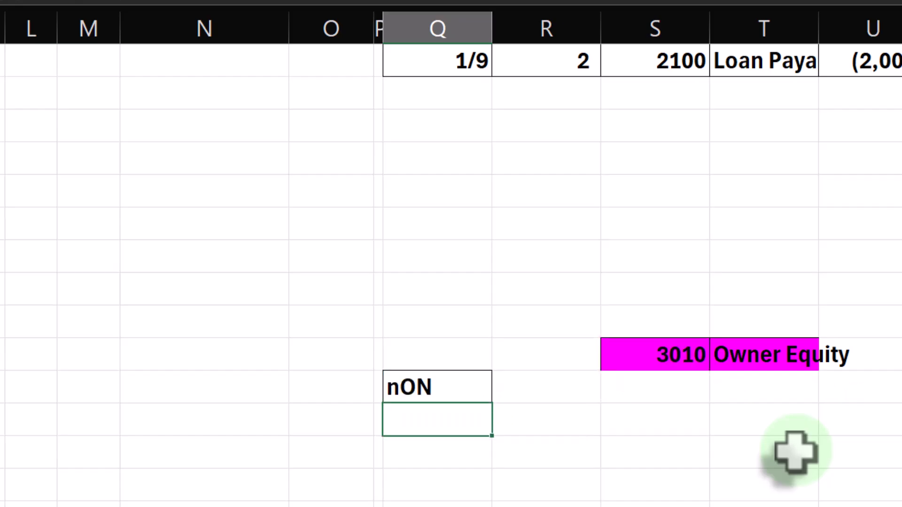
{"action": "double_click", "coordinate": [475, 390]}
{"action": "left_click", "coordinate": [845, 388]}
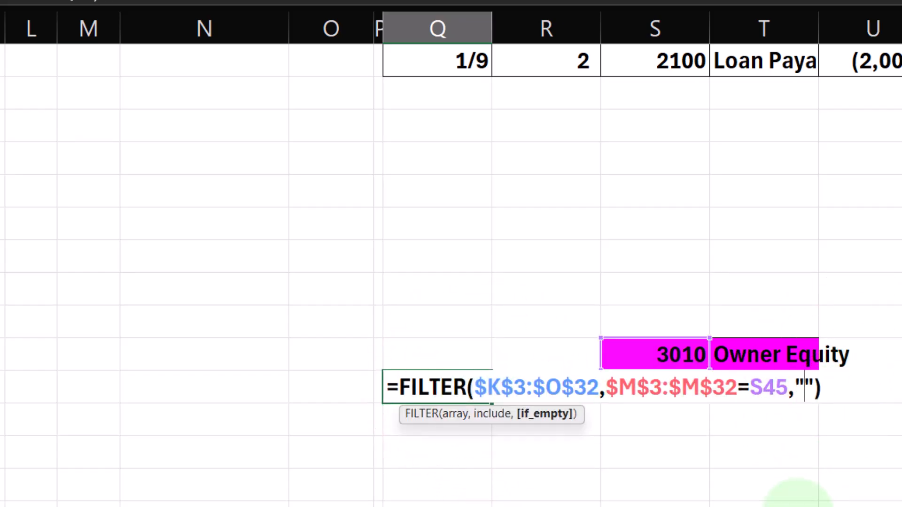
{"action": "key", "text": "Return"}
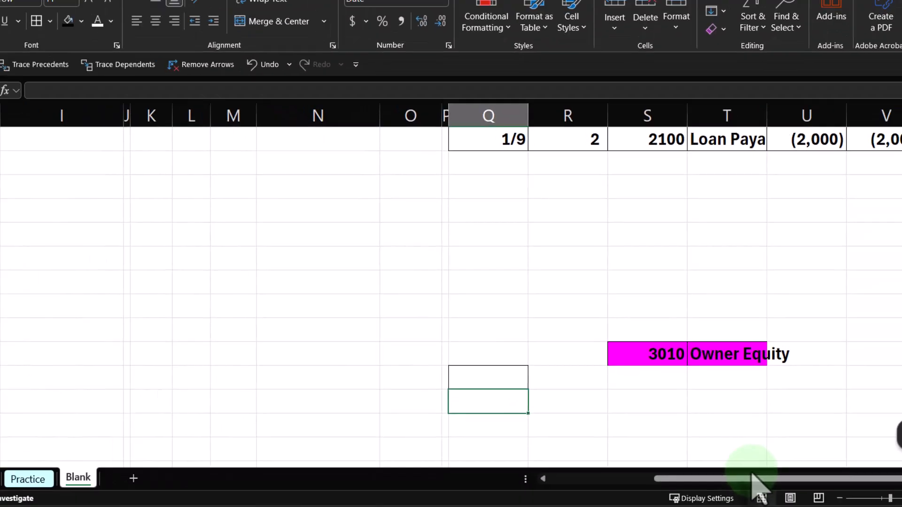
Step: Set the Owner Equity balance in V46 equal to the amount in U46
{"action": "left_click", "coordinate": [569, 421]}
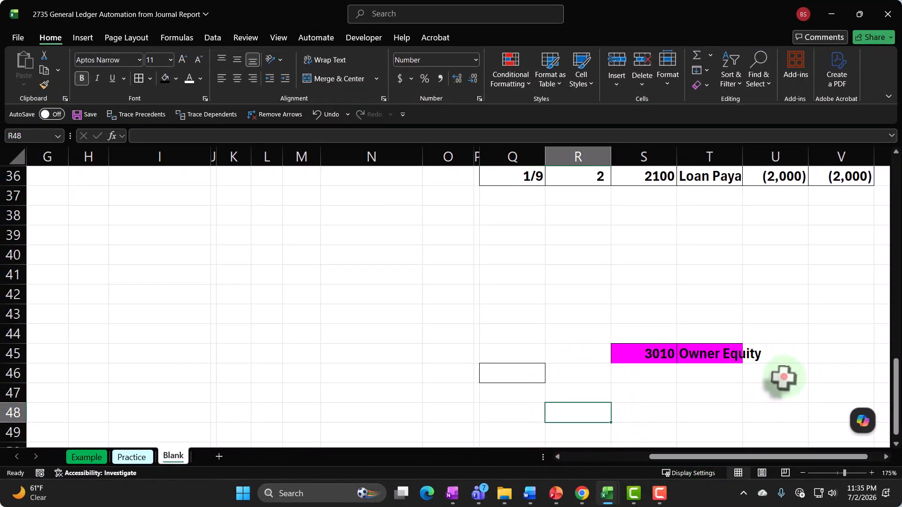
{"action": "left_click", "coordinate": [782, 378]}
{"action": "key", "text": "Right"}
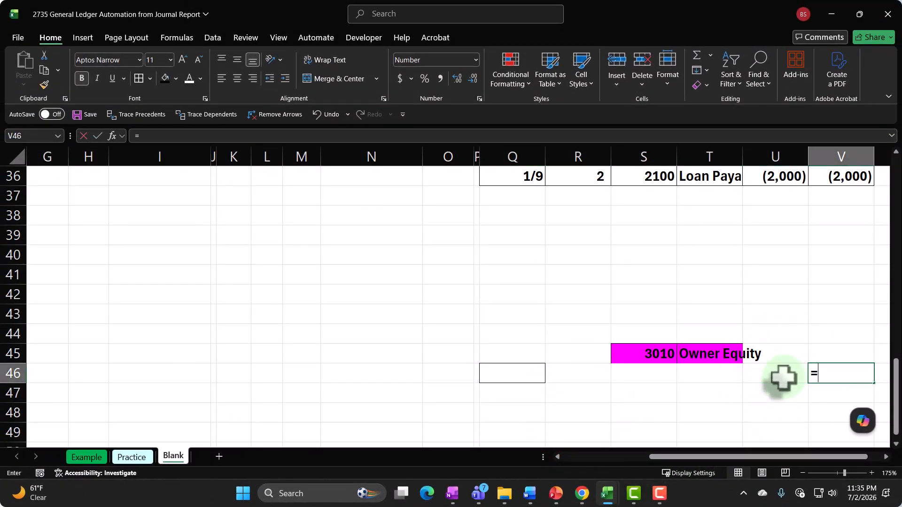
{"action": "type", "text": "="}
{"action": "left_click", "coordinate": [782, 378]}
{"action": "key", "text": "Return"}
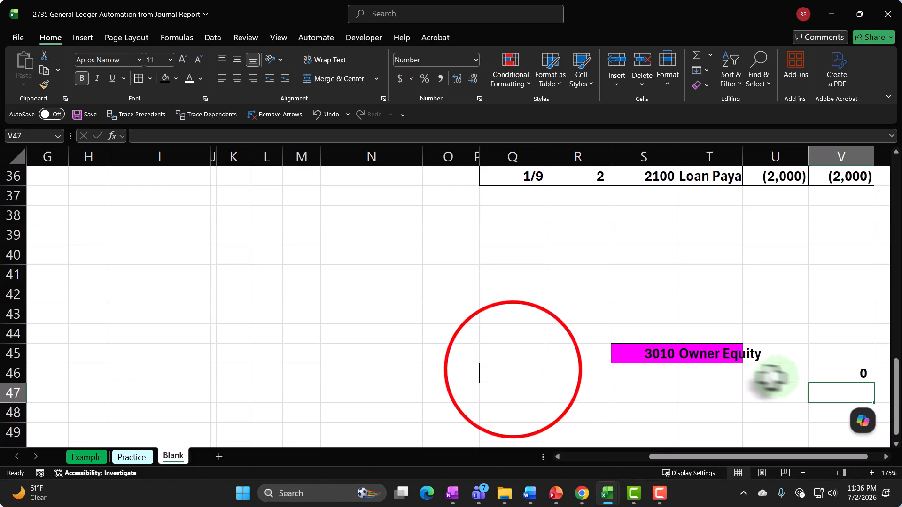
{"action": "left_click", "coordinate": [513, 373]}
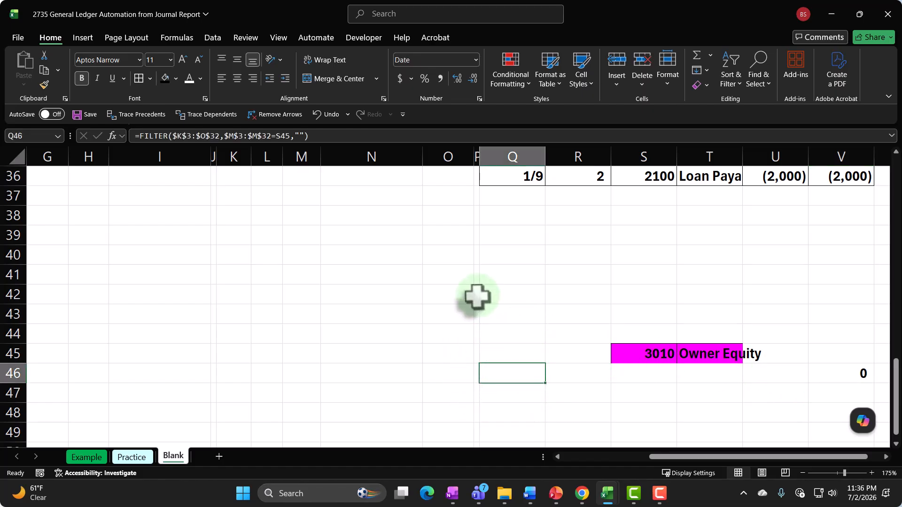
{"action": "key", "text": "Down"}
{"action": "key", "text": "Down"}
{"action": "key", "text": "Down"}
{"action": "key", "text": "Down"}
{"action": "key", "text": "Down"}
{"action": "key", "text": "Down"}
{"action": "key", "text": "Down"}
{"action": "key", "text": "Down"}
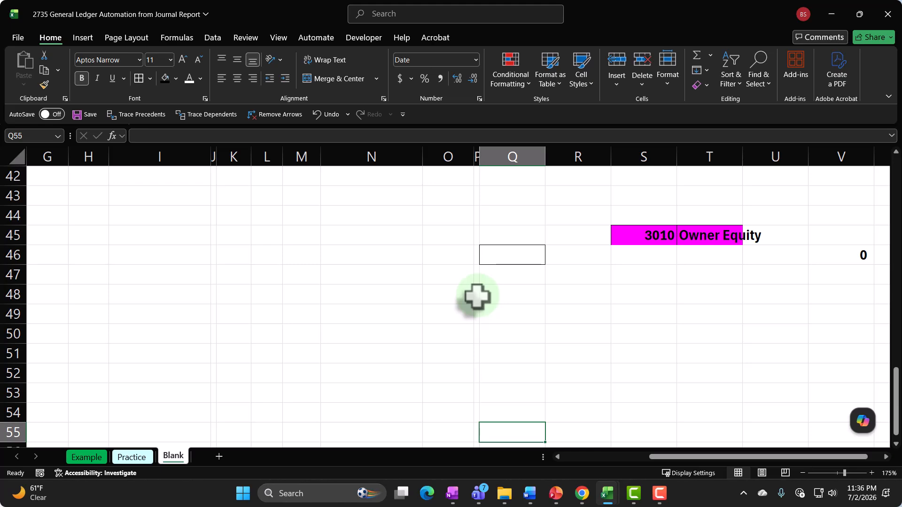
{"action": "type", "text": "="}
{"action": "scroll", "coordinate": [476, 296], "scroll_direction": "up", "scroll_amount": 14}
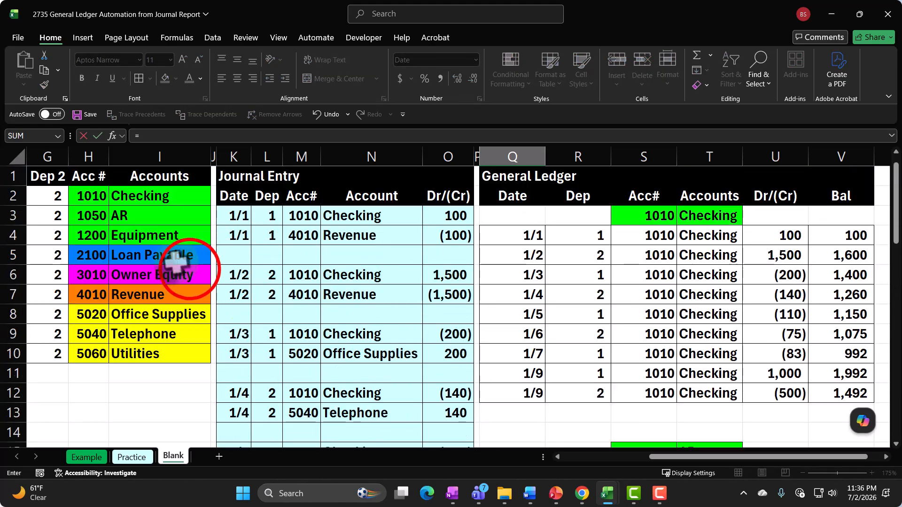
{"action": "left_click", "coordinate": [187, 271]}
{"action": "key", "text": "Return"}
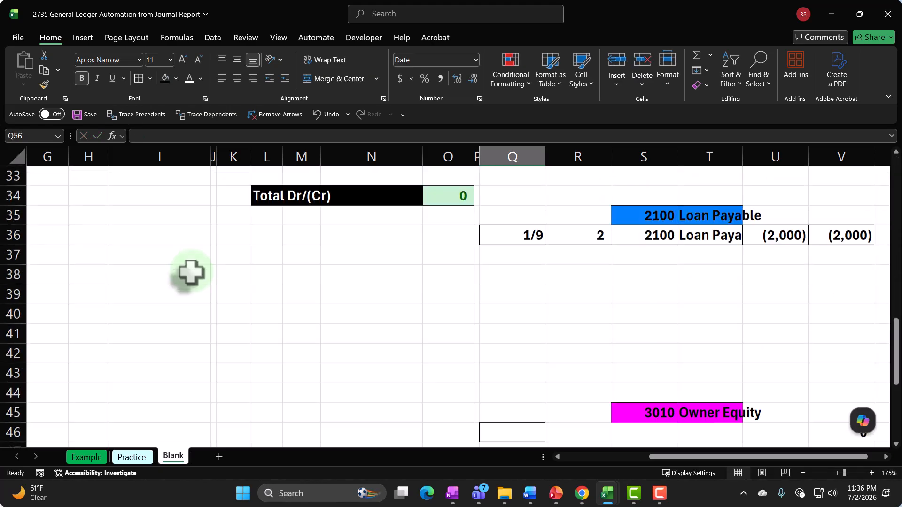
{"action": "left_click", "coordinate": [514, 289]}
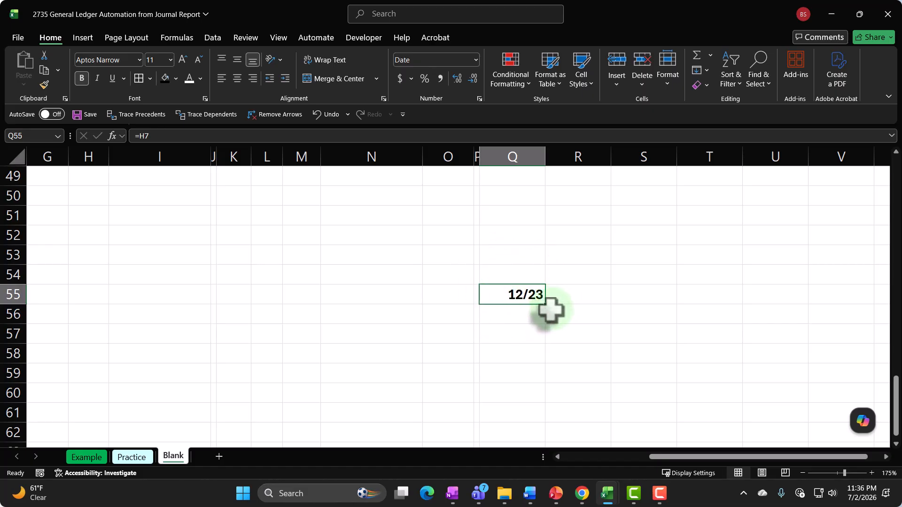
{"action": "key", "text": "ctrl+z"}
{"action": "key", "text": "Right"}
{"action": "scroll", "coordinate": [555, 308], "scroll_direction": "up", "scroll_amount": 2}
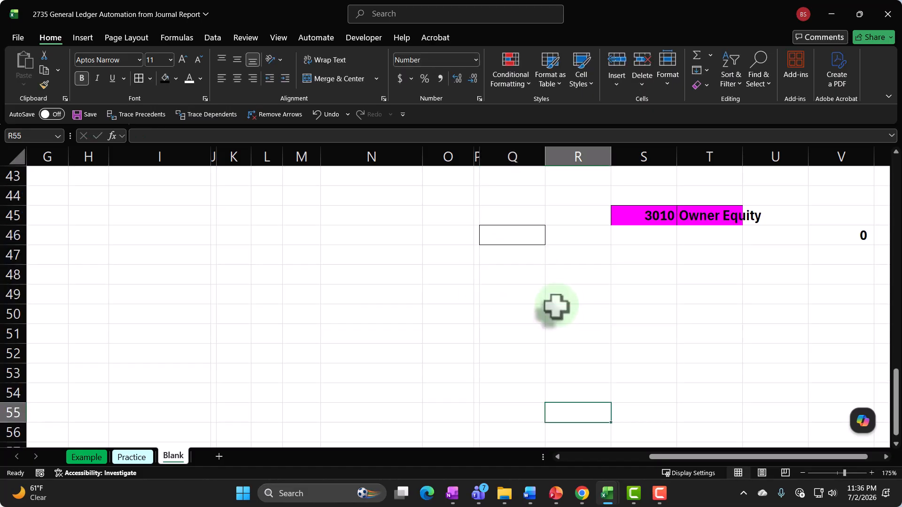
{"action": "key", "text": "Right"}
{"action": "type", "text": "="}
{"action": "scroll", "coordinate": [235, 405], "scroll_direction": "up", "scroll_amount": 14}
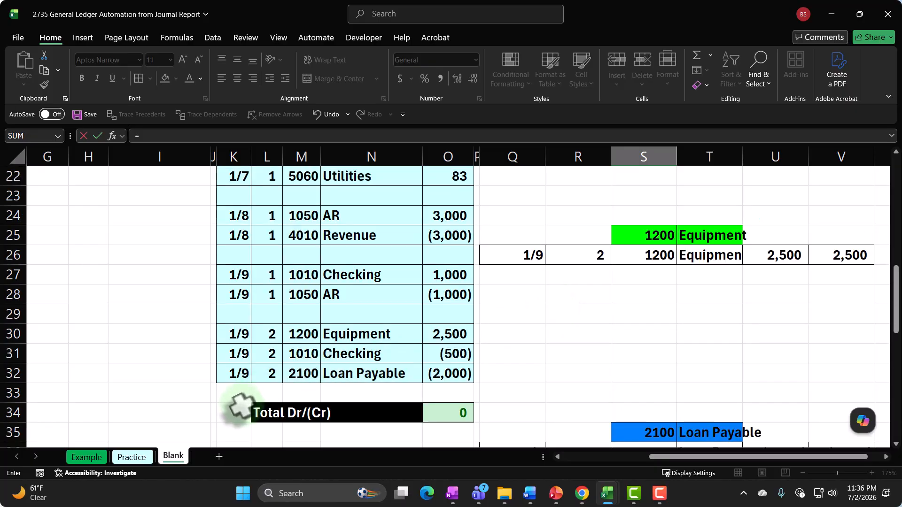
{"action": "left_click", "coordinate": [92, 293]}
{"action": "key", "text": "Return"}
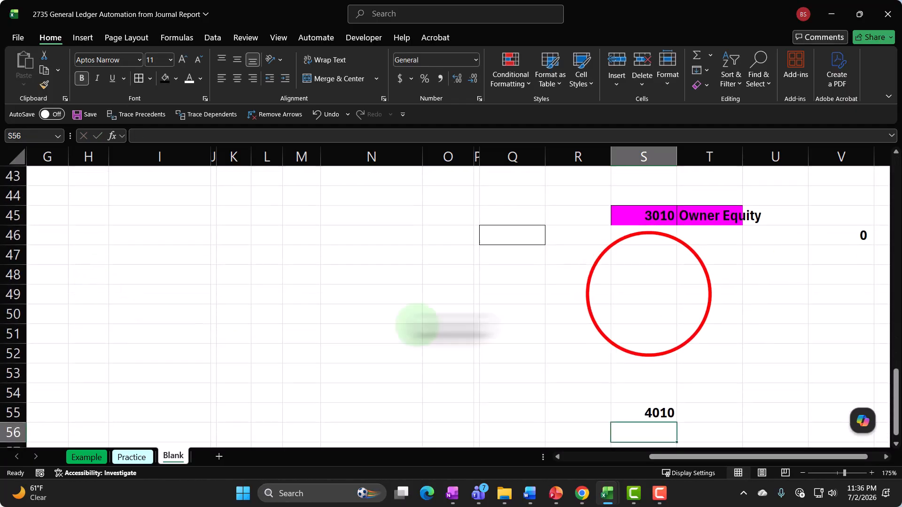
{"action": "scroll", "coordinate": [470, 324], "scroll_direction": "down", "scroll_amount": 2}
{"action": "left_click", "coordinate": [674, 296]}
{"action": "left_click_drag", "start_coordinate": [676, 304], "coordinate": [742, 299]}
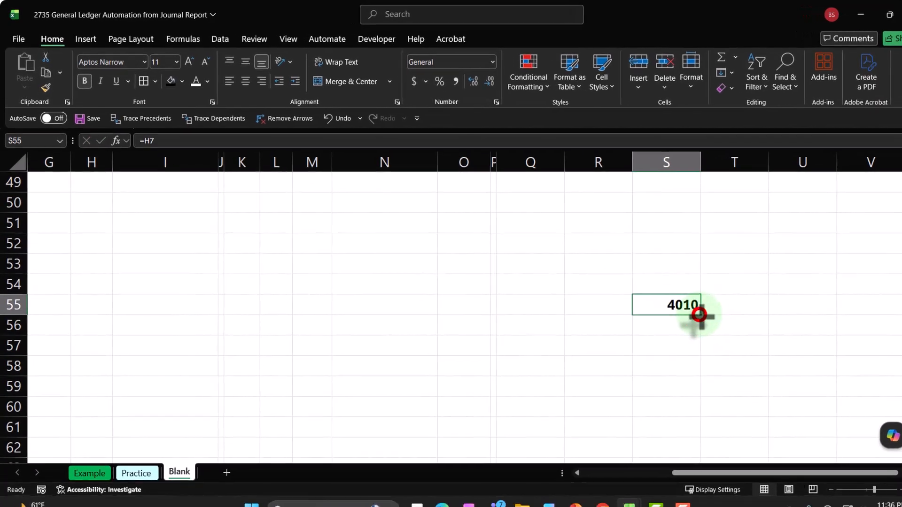
Step: Copy the formatting of the Owner Equity heading in S45:T45 onto the Revenue heading in S55:T55
{"action": "scroll", "coordinate": [700, 306], "scroll_direction": "up", "scroll_amount": 3}
{"action": "left_click", "coordinate": [48, 92]}
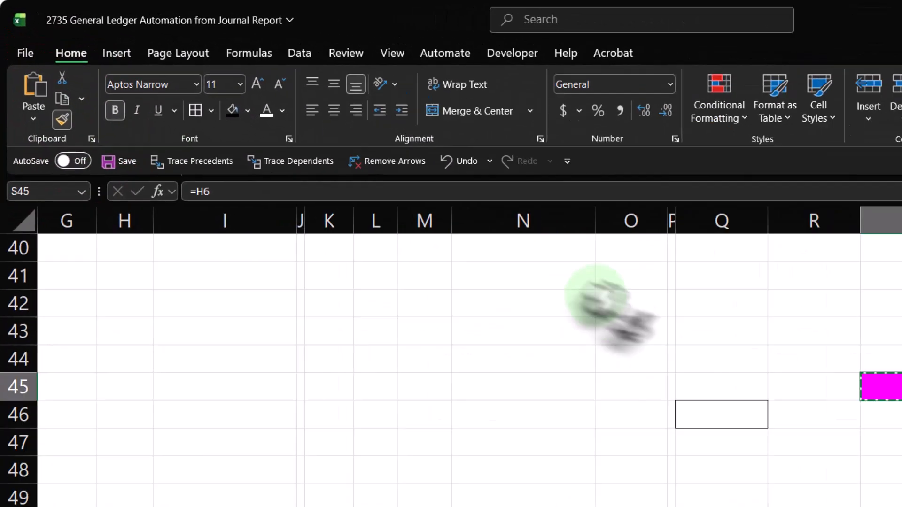
{"action": "scroll", "coordinate": [606, 305], "scroll_direction": "down", "scroll_amount": 3}
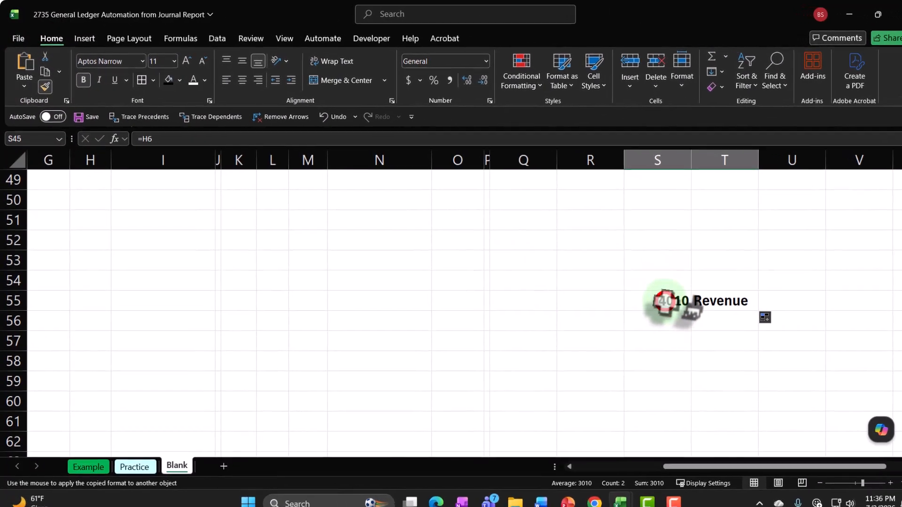
{"action": "left_click", "coordinate": [664, 302]}
Step: Copy the FILTER formula from Q46 into Q56 to list the Revenue account's journal entries
{"action": "key", "text": "Down"}
{"action": "key", "text": "Left"}
{"action": "key", "text": "Left"}
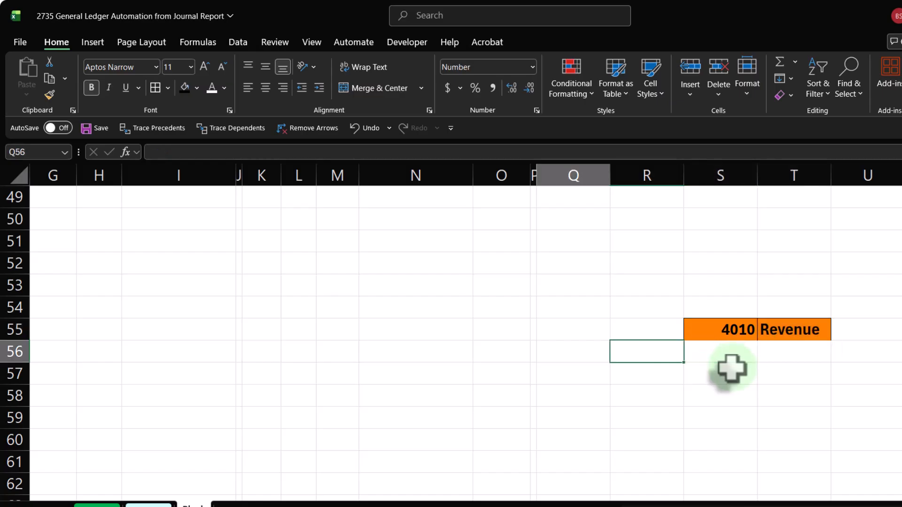
{"action": "scroll", "coordinate": [735, 360], "scroll_direction": "up", "scroll_amount": 3}
{"action": "left_click", "coordinate": [587, 326]}
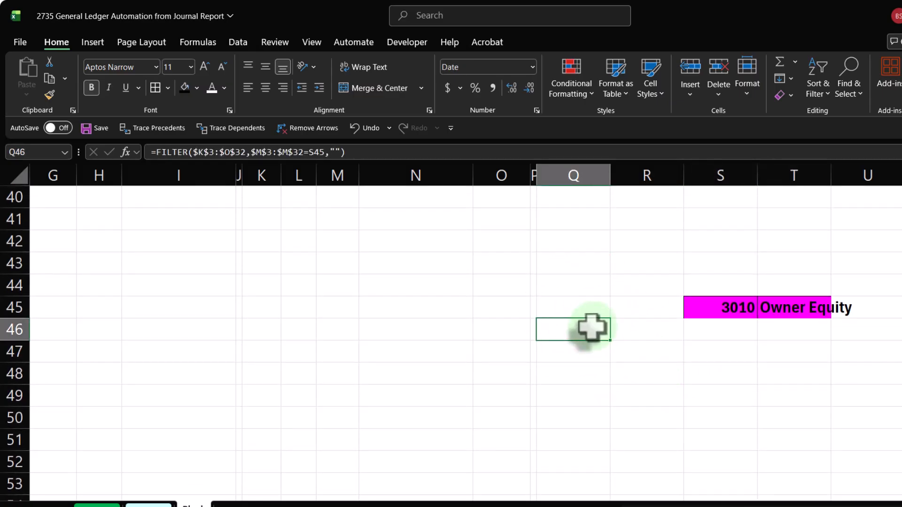
{"action": "scroll", "coordinate": [591, 327], "scroll_direction": "down", "scroll_amount": 4}
{"action": "left_click", "coordinate": [578, 282]}
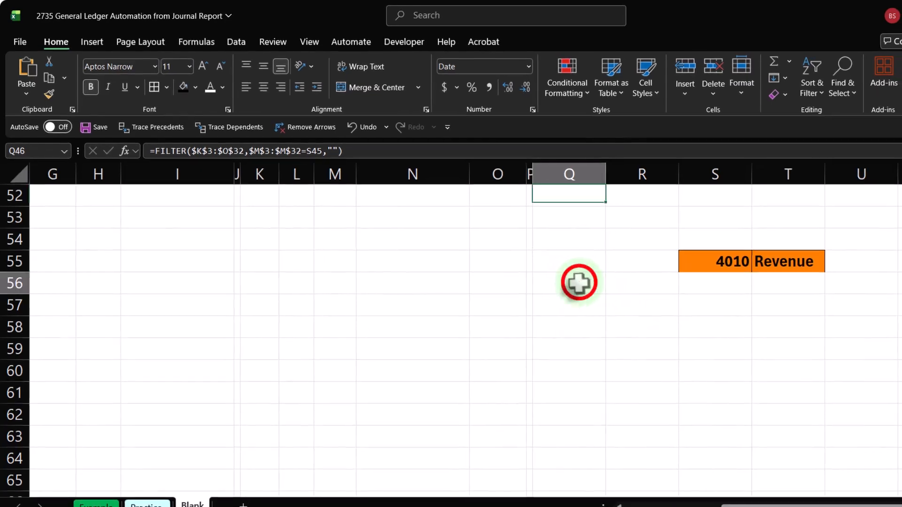
{"action": "key", "text": "ctrl+v"}
{"action": "left_click", "coordinate": [592, 387]}
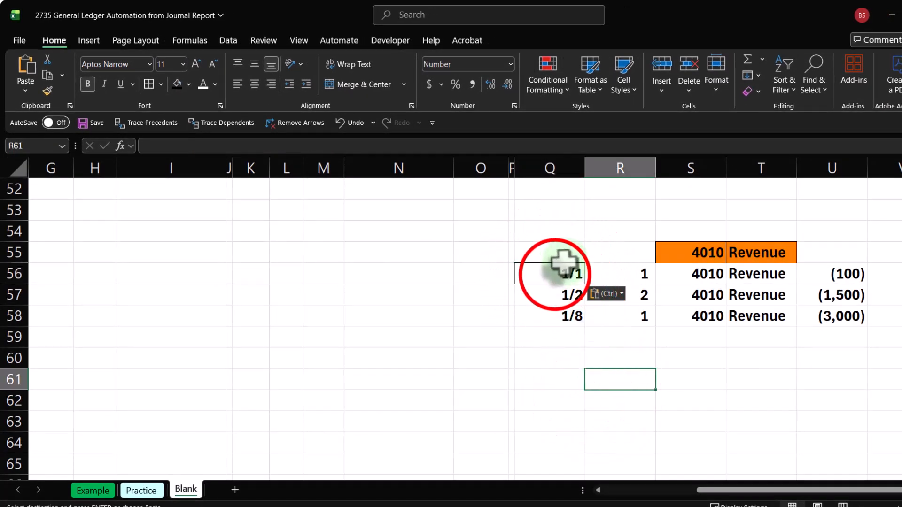
Step: Apply borders to the Revenue ledger block Q56:V58
{"action": "left_click", "coordinate": [555, 274]}
{"action": "mouse_move", "coordinate": [555, 274]}
{"action": "left_mouse_down"}
{"action": "mouse_move", "coordinate": [791, 316]}
{"action": "mouse_move", "coordinate": [895, 316]}
{"action": "left_mouse_up"}
{"action": "left_click", "coordinate": [146, 86]}
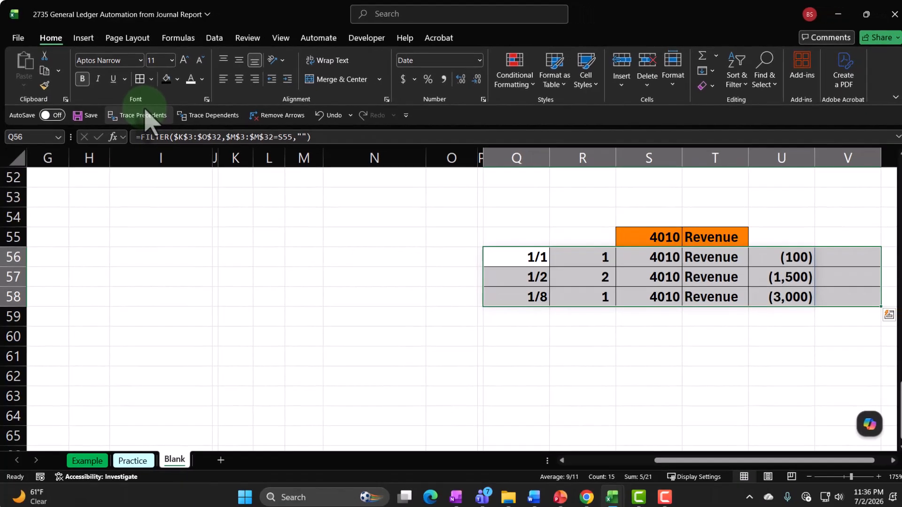
Step: Check the filtered Revenue ledger rows against the Revenue lines in the Journal Entry table
{"action": "key", "text": "Right"}
{"action": "key", "text": "Right"}
{"action": "key", "text": "Right"}
{"action": "key", "text": "Right"}
{"action": "key", "text": "Right"}
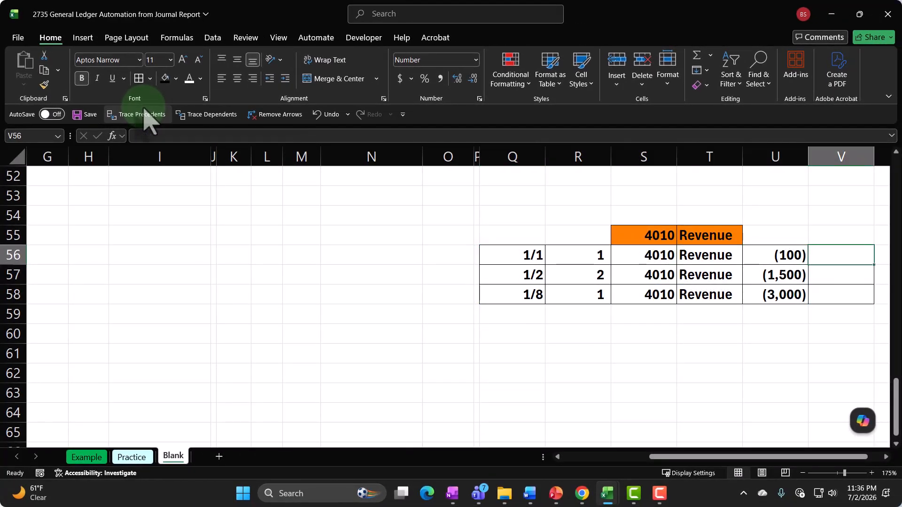
{"action": "scroll", "coordinate": [155, 338], "scroll_direction": "up", "scroll_amount": 14}
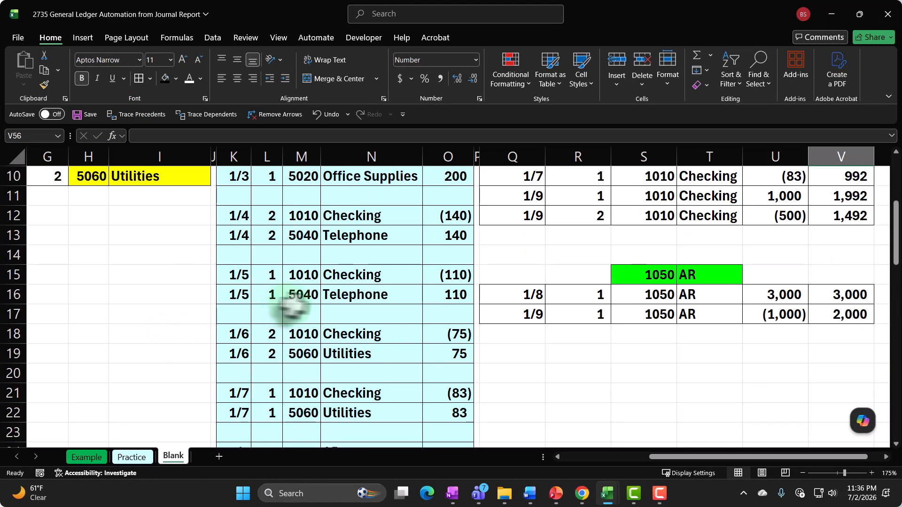
{"action": "scroll", "coordinate": [327, 323], "scroll_direction": "up", "scroll_amount": 3}
{"action": "left_click", "coordinate": [352, 232]}
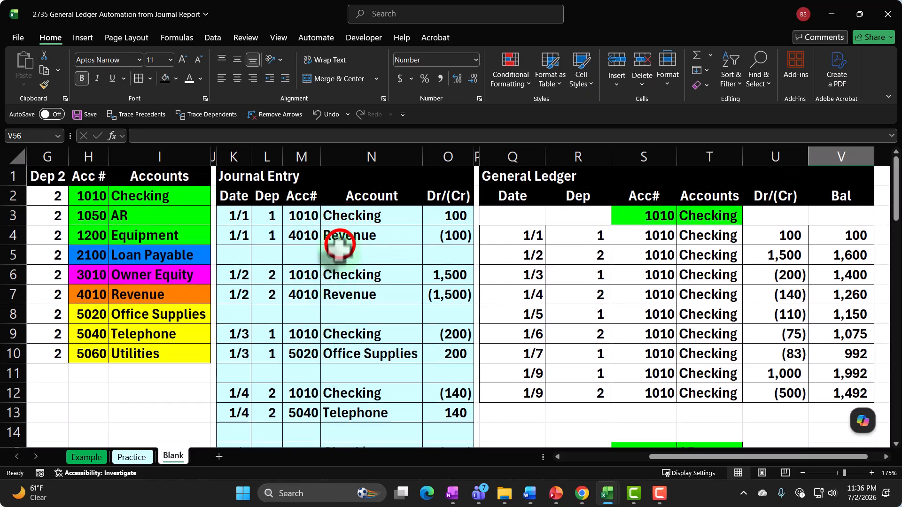
{"action": "left_click", "coordinate": [346, 292]}
{"action": "scroll", "coordinate": [336, 318], "scroll_direction": "down", "scroll_amount": 4}
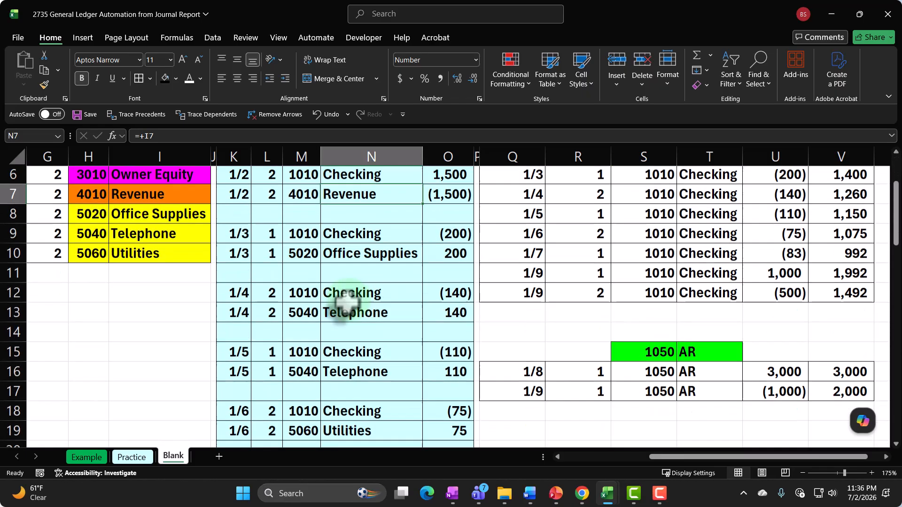
{"action": "scroll", "coordinate": [336, 318], "scroll_direction": "down", "scroll_amount": 1}
{"action": "left_click", "coordinate": [340, 347]}
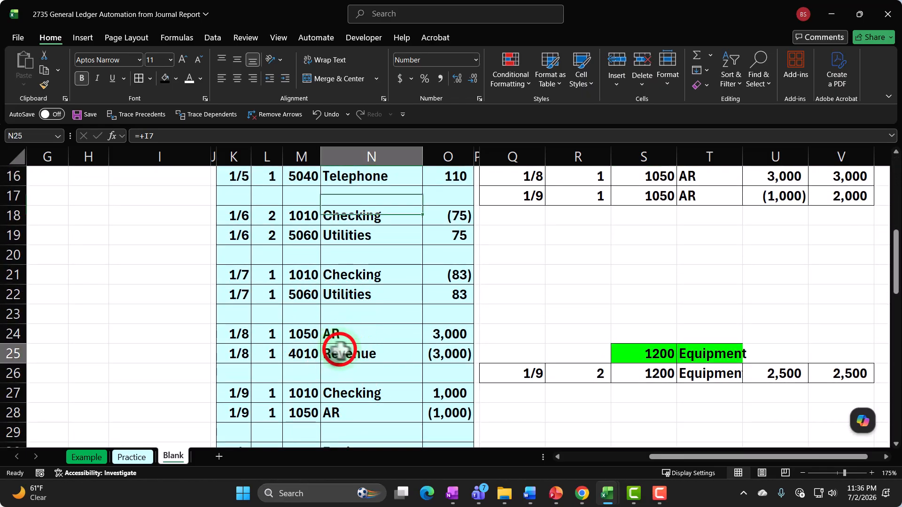
{"action": "scroll", "coordinate": [503, 313], "scroll_direction": "down", "scroll_amount": 1}
{"action": "scroll", "coordinate": [503, 313], "scroll_direction": "down", "scroll_amount": 4}
{"action": "left_click", "coordinate": [629, 306]}
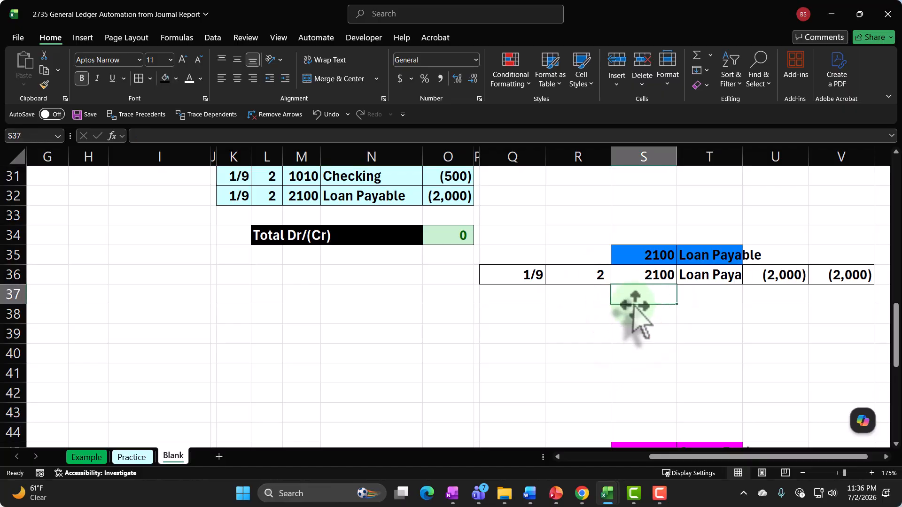
{"action": "scroll", "coordinate": [632, 307], "scroll_direction": "down", "scroll_amount": 3}
{"action": "scroll", "coordinate": [634, 303], "scroll_direction": "down", "scroll_amount": 2}
Step: Start the Revenue running balance by setting V56 equal to the first entry's amount in U56
{"action": "left_click", "coordinate": [682, 334]}
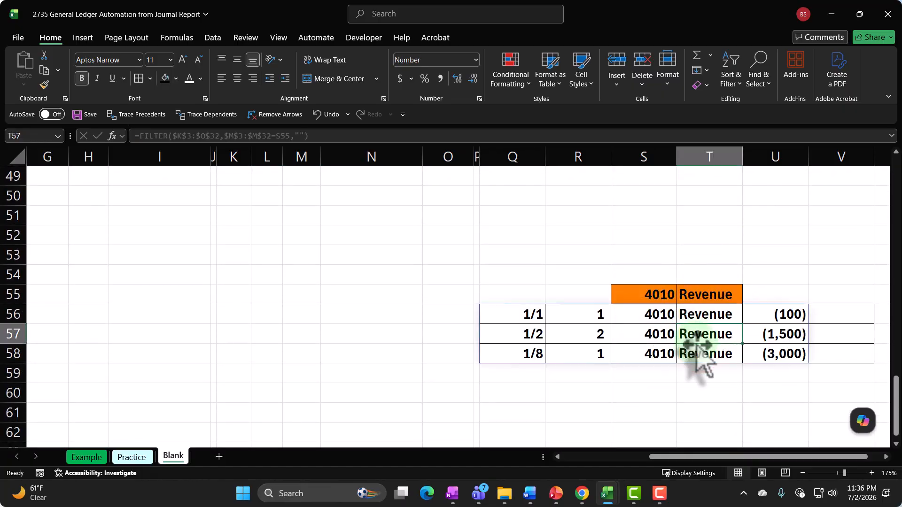
{"action": "key", "text": "Right"}
{"action": "key", "text": "Right"}
{"action": "key", "text": "Up"}
{"action": "type", "text": "="}
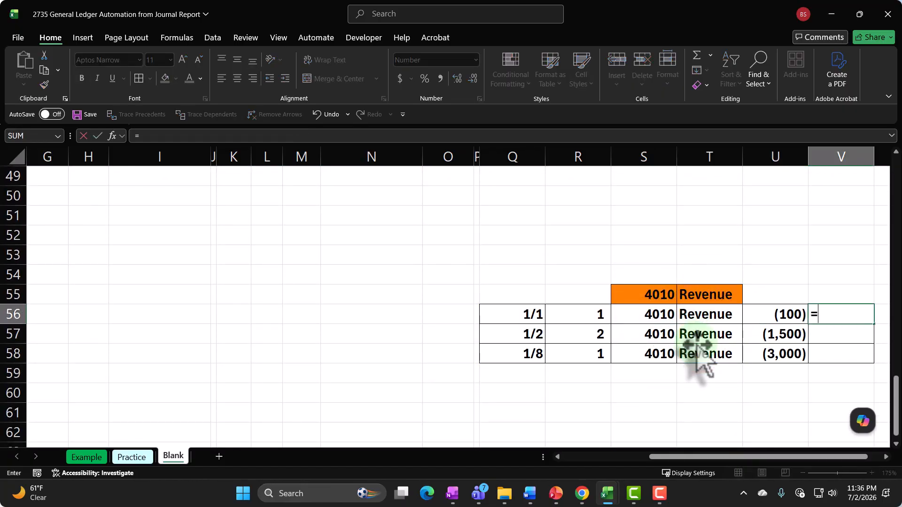
{"action": "key", "text": "Return"}
Step: Enter the running balance formula =V56+U57 in V57 for the second Revenue entry
{"action": "type", "text": "="}
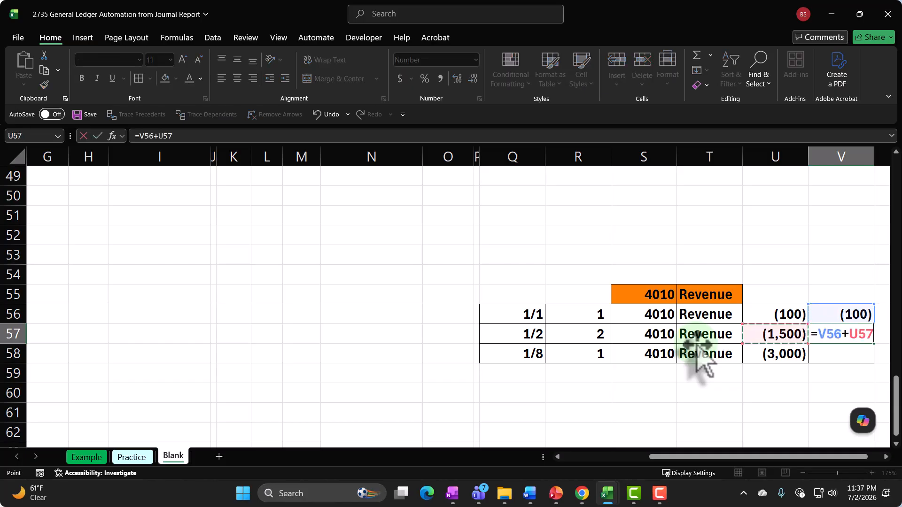
{"action": "key", "text": "Return"}
{"action": "left_click", "coordinate": [850, 343]}
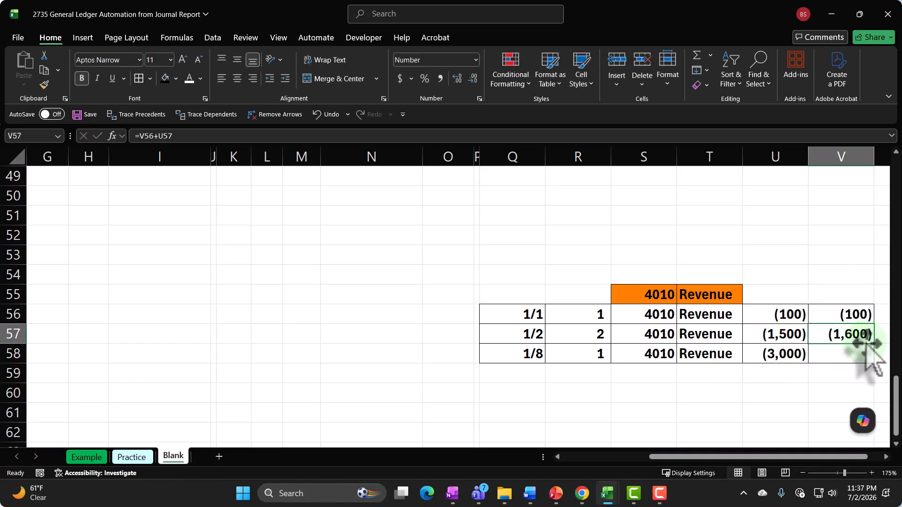
Step: Fill the Revenue running balance formula down from V57 to V58
{"action": "left_click_drag", "start_coordinate": [873, 345], "coordinate": [866, 361]}
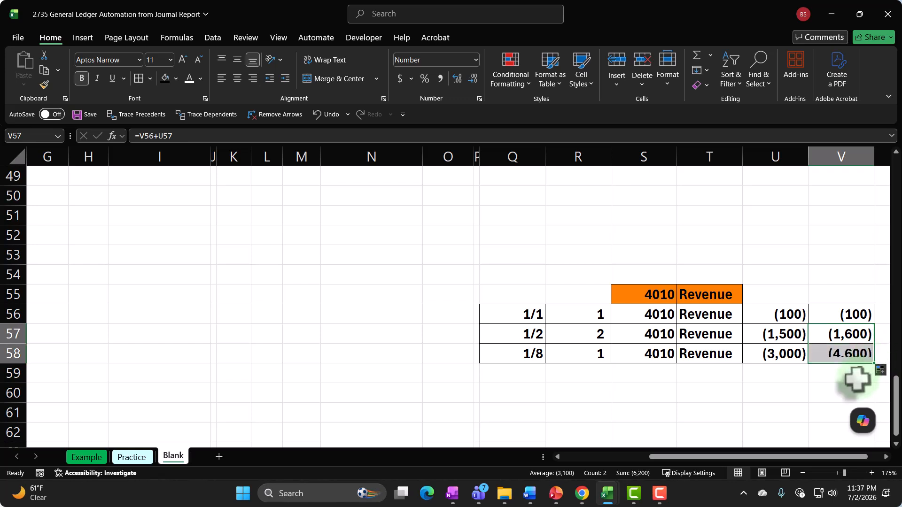
{"action": "scroll", "coordinate": [713, 369], "scroll_direction": "down", "scroll_amount": 1}
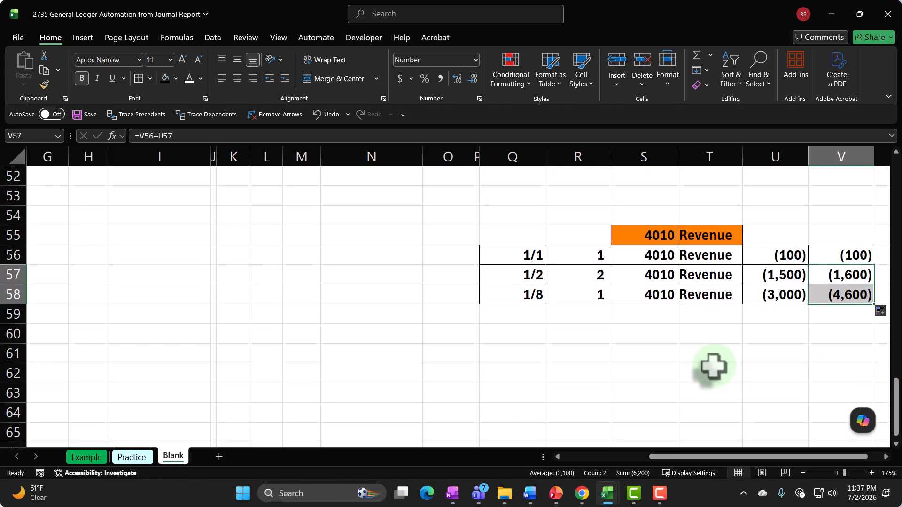
Step: Create the Office Supplies ledger header by linking S65 to account number H8 and filling the link across to T65
{"action": "left_click", "coordinate": [647, 314]}
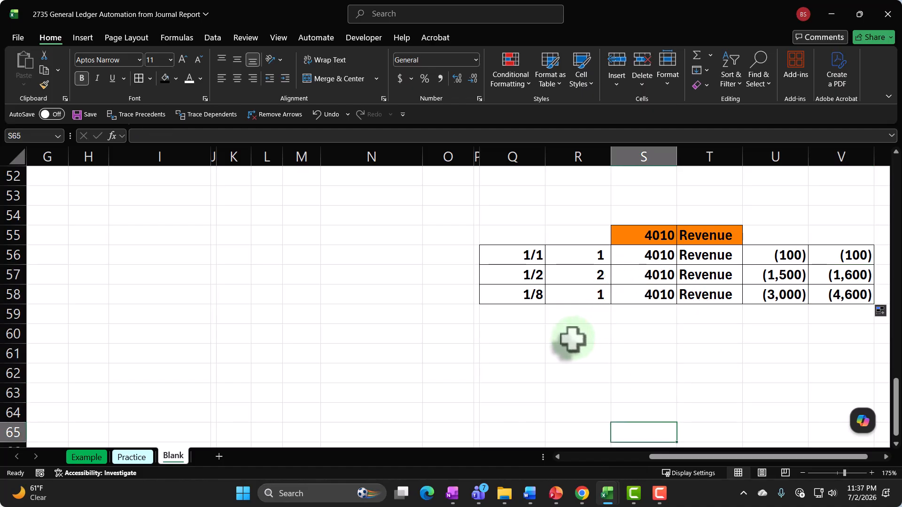
{"action": "key", "text": "ctrl+Up"}
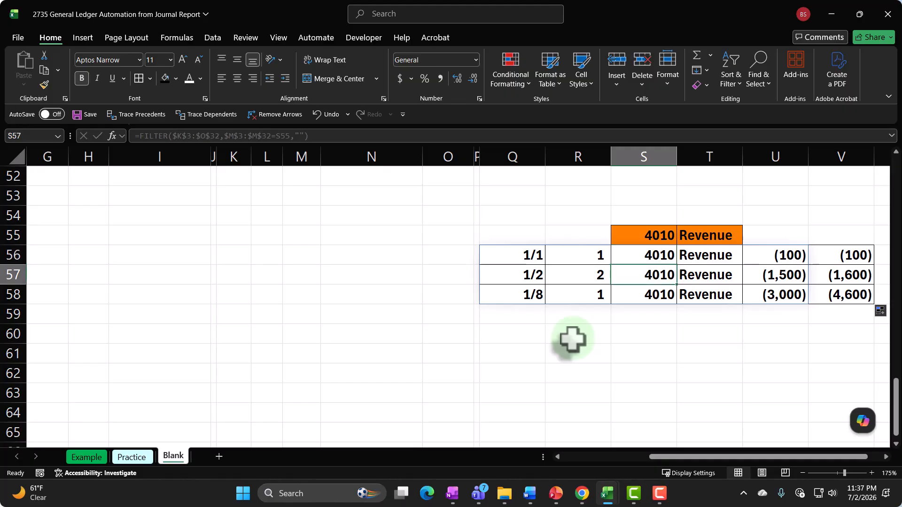
{"action": "key", "text": "Down"}
{"action": "key", "text": "Down"}
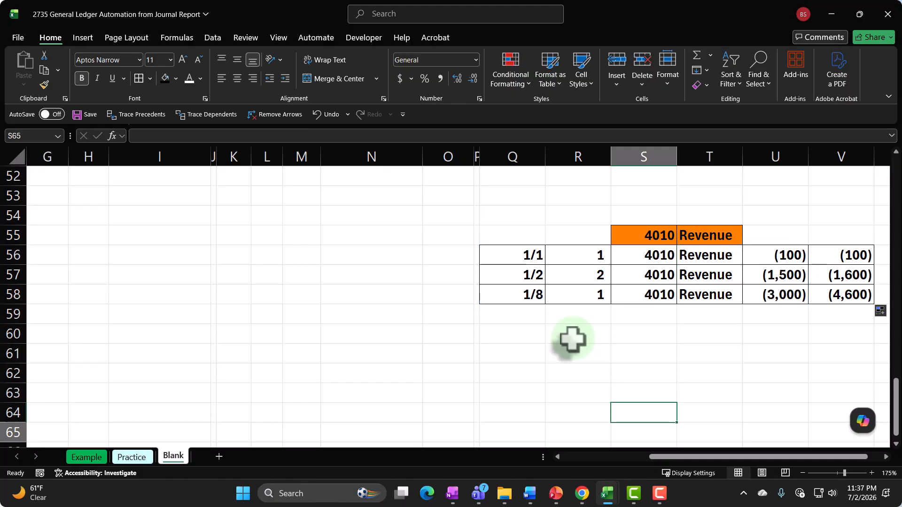
{"action": "type", "text": "="}
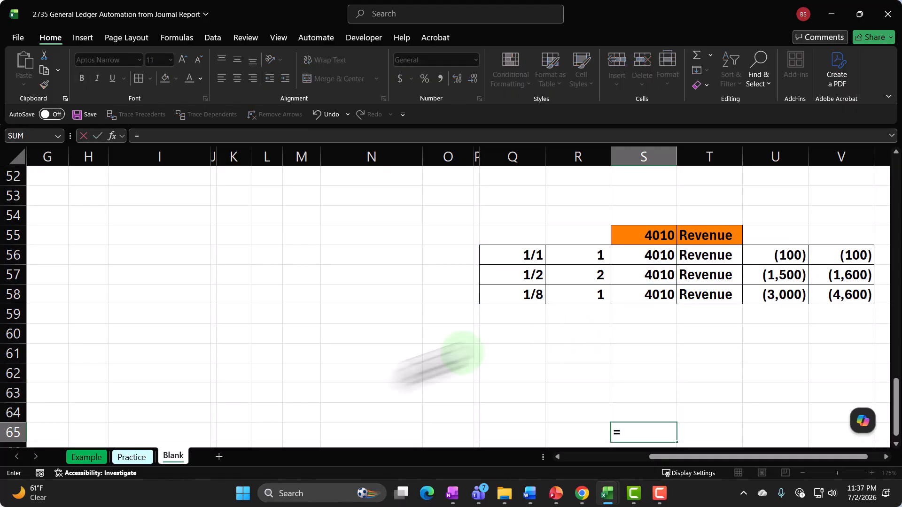
{"action": "scroll", "coordinate": [235, 382], "scroll_direction": "up", "scroll_amount": 17}
{"action": "left_click", "coordinate": [79, 314]}
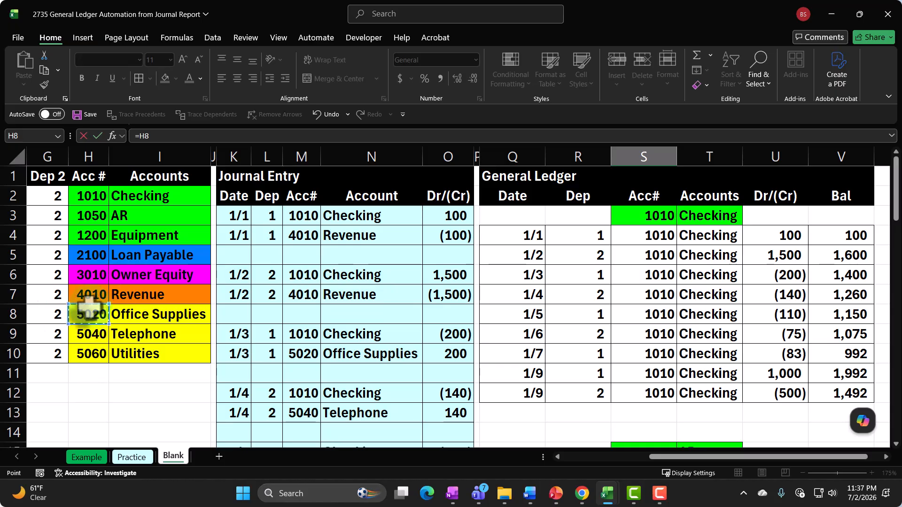
{"action": "key", "text": "Return"}
{"action": "left_click", "coordinate": [708, 371]}
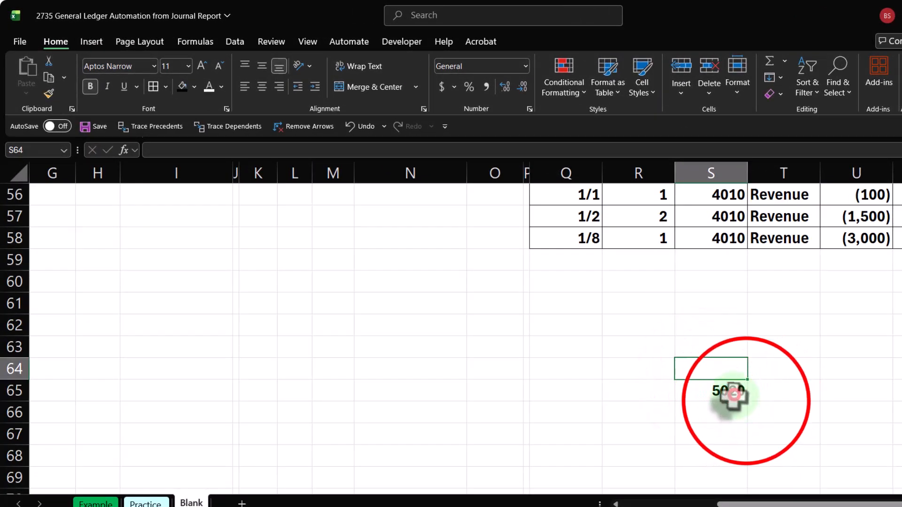
{"action": "left_click", "coordinate": [726, 392]}
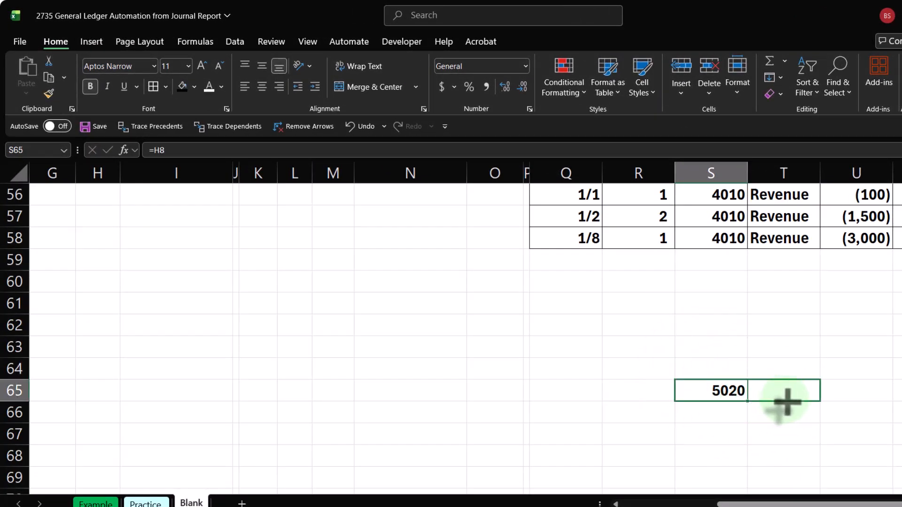
{"action": "left_click_drag", "start_coordinate": [785, 402], "coordinate": [782, 403]}
Step: Copy the formatting of the Revenue header S55:T55 onto the Office Supplies header S65:T65 with Format Painter
{"action": "scroll", "coordinate": [766, 406], "scroll_direction": "up", "scroll_amount": 2}
{"action": "left_click_drag", "start_coordinate": [718, 303], "coordinate": [750, 303]}
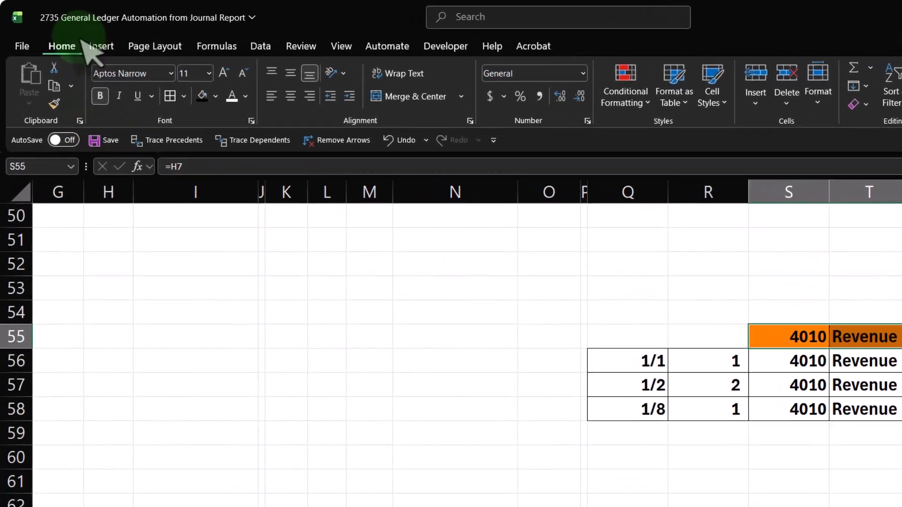
{"action": "left_click", "coordinate": [48, 93]}
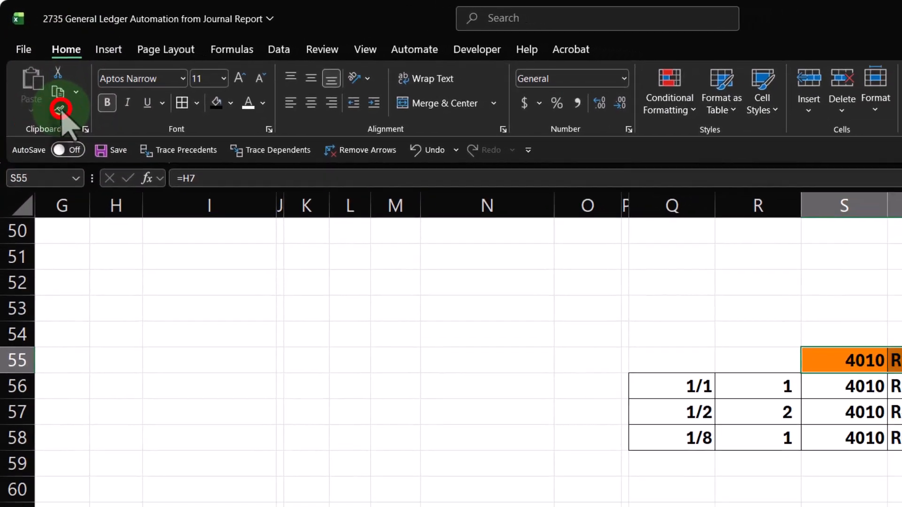
{"action": "scroll", "coordinate": [710, 379], "scroll_direction": "down", "scroll_amount": 4}
{"action": "left_click", "coordinate": [864, 403]}
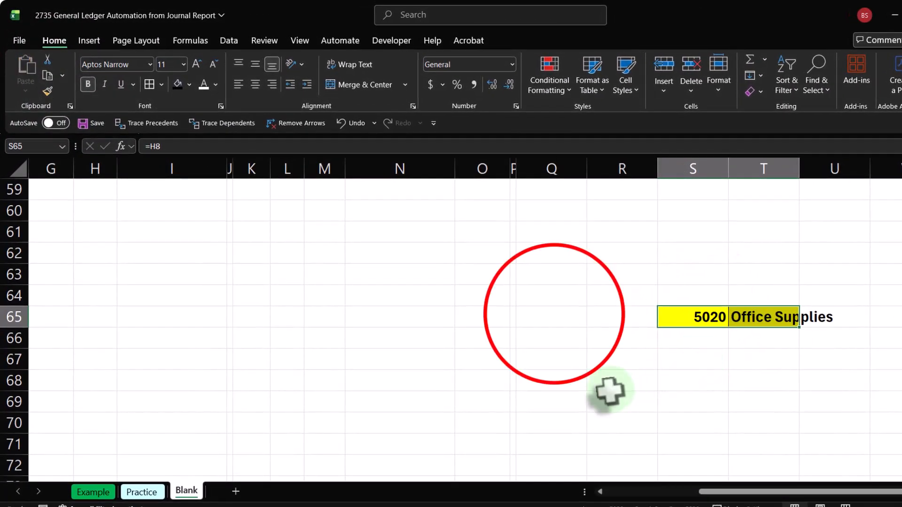
Step: Copy the Revenue FILTER formula from Q56 into Q66 to list the Office Supplies entries
{"action": "scroll", "coordinate": [609, 391], "scroll_direction": "up", "scroll_amount": 3}
{"action": "left_click", "coordinate": [553, 316]}
{"action": "scroll", "coordinate": [552, 315], "scroll_direction": "down", "scroll_amount": 3}
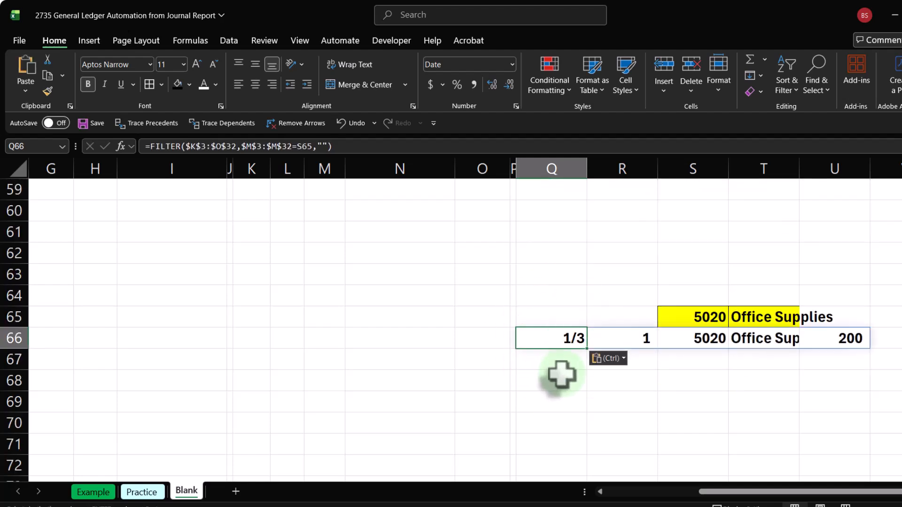
Step: Start the Office Supplies running balance by entering =U66 in V66
{"action": "key", "text": "Right"}
{"action": "key", "text": "Right"}
{"action": "key", "text": "Right"}
{"action": "key", "text": "Right"}
{"action": "key", "text": "Right"}
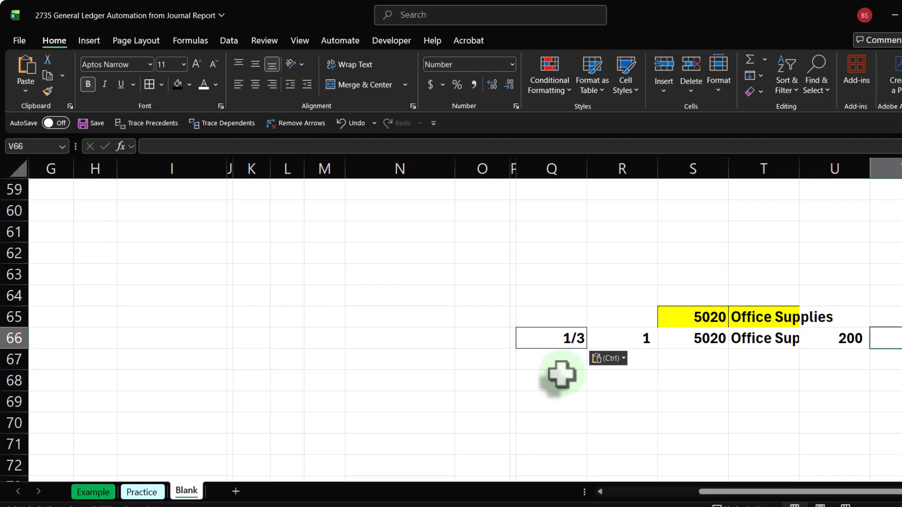
{"action": "type", "text": "="}
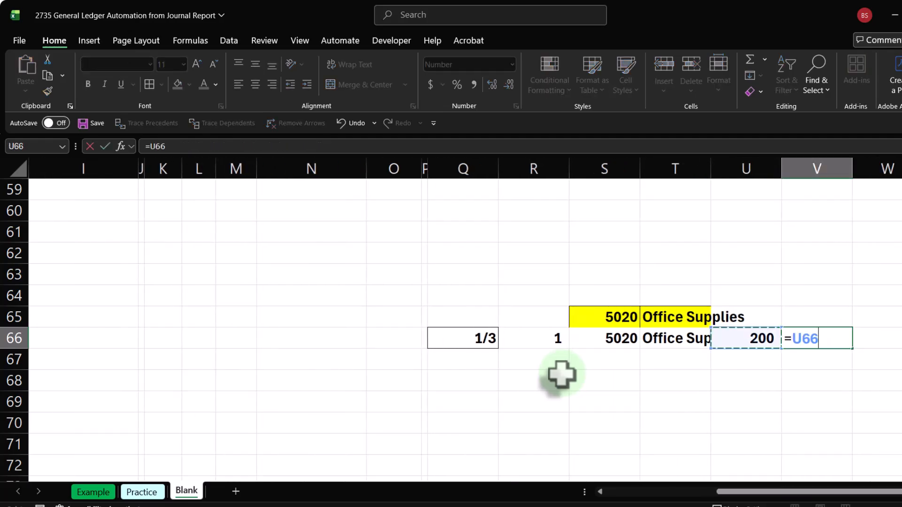
{"action": "key", "text": "Return"}
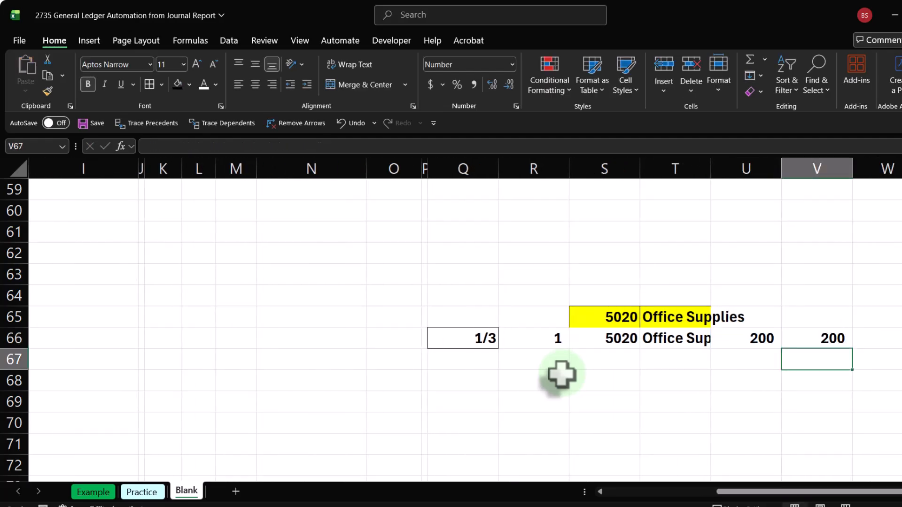
{"action": "left_click_drag", "start_coordinate": [485, 340], "coordinate": [817, 339]}
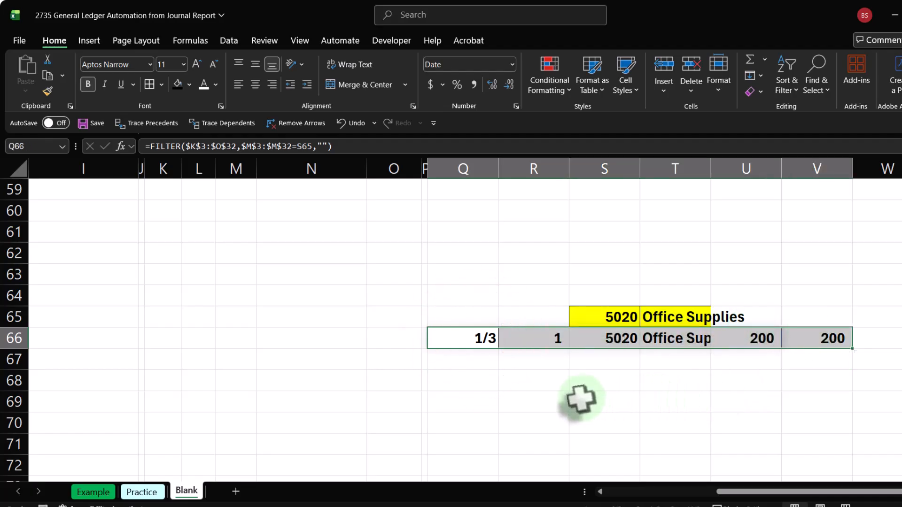
Step: Create the Telephone ledger header by linking S75 to account number H9 and filling the link across to T75
{"action": "left_click", "coordinate": [477, 362]}
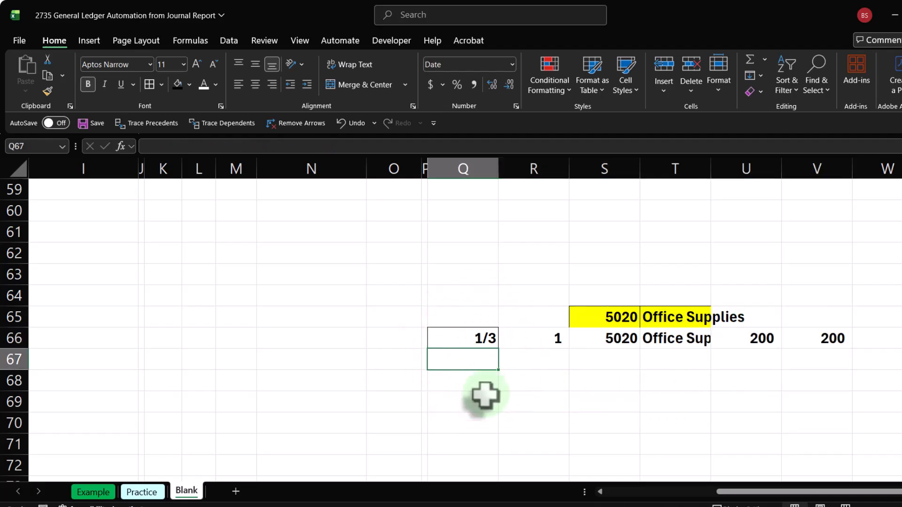
{"action": "key", "text": "Right"}
{"action": "key", "text": "Right"}
{"action": "key", "text": "Up"}
{"action": "key", "text": "Up"}
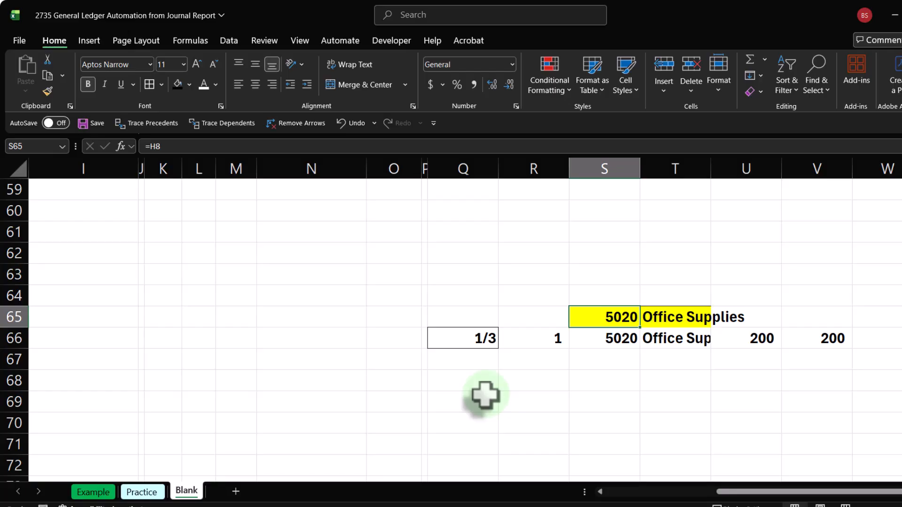
{"action": "key", "text": "Down"}
{"action": "key", "text": "Down"}
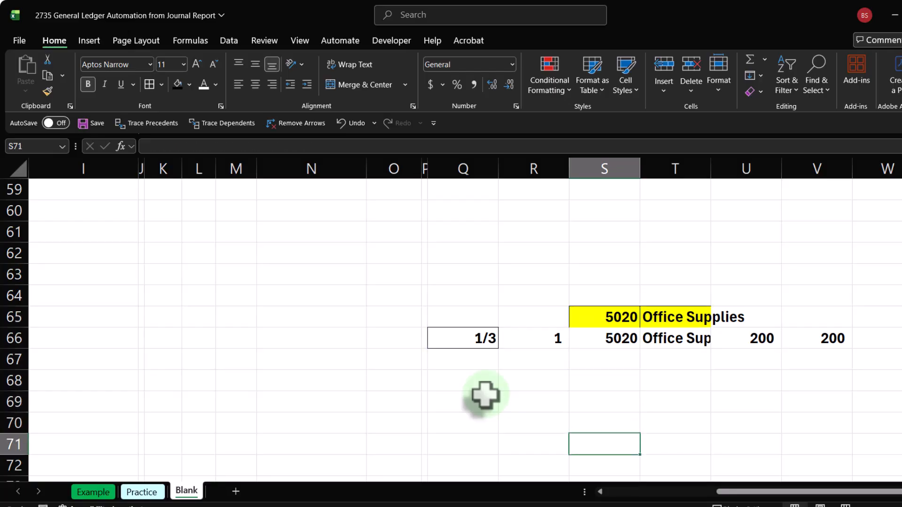
{"action": "key", "text": "Down"}
{"action": "key", "text": "Down"}
{"action": "key", "text": "Down"}
{"action": "key", "text": "Down"}
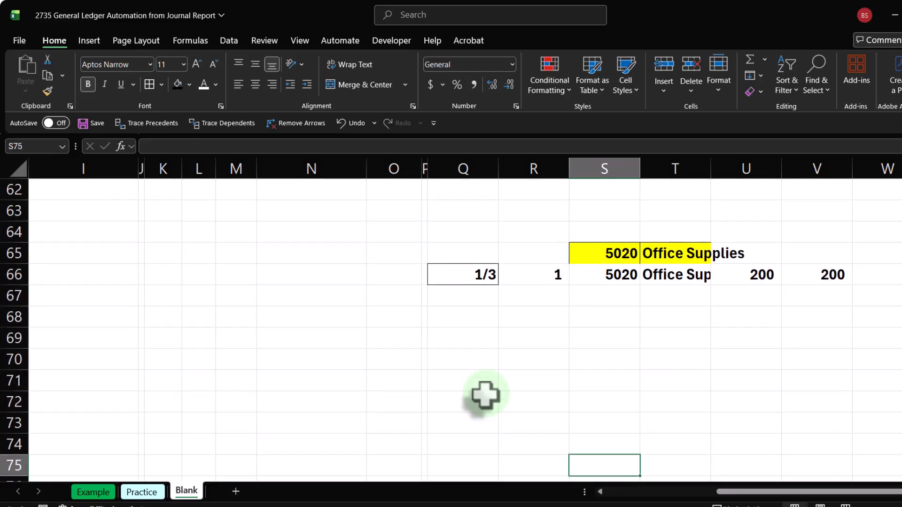
{"action": "type", "text": "="}
{"action": "scroll", "coordinate": [483, 395], "scroll_direction": "up", "scroll_amount": 20}
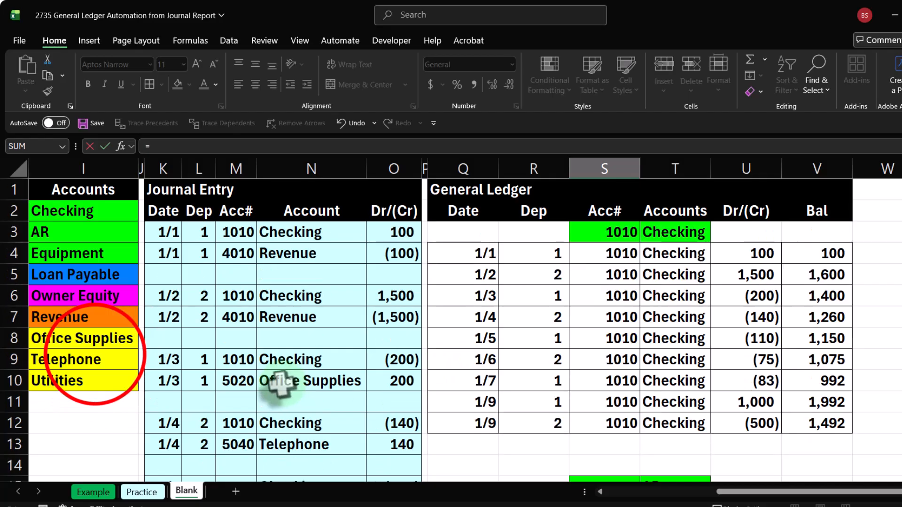
{"action": "key", "text": "Left"}
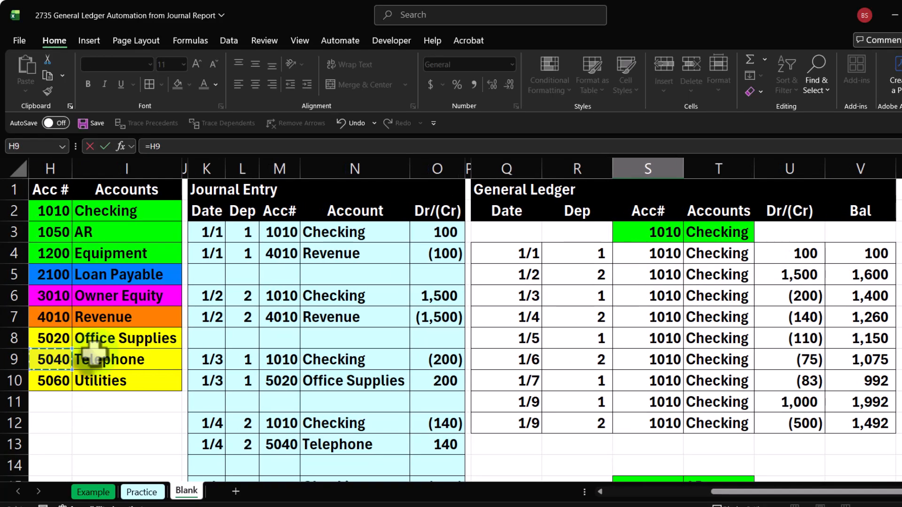
{"action": "key", "text": "Return"}
{"action": "key", "text": "Down"}
{"action": "left_click", "coordinate": [679, 425]}
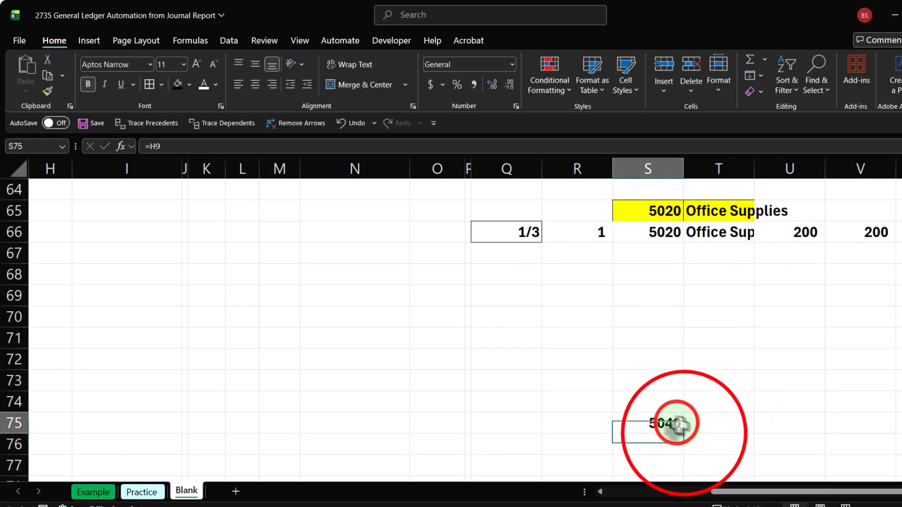
{"action": "left_click_drag", "start_coordinate": [721, 435], "coordinate": [720, 434]}
Step: Copy the formatting of the Office Supplies header S65:T65 onto the Telephone header S75:T75 with Format Painter
{"action": "left_click_drag", "start_coordinate": [655, 209], "coordinate": [695, 207]}
{"action": "double_click", "coordinate": [50, 94]}
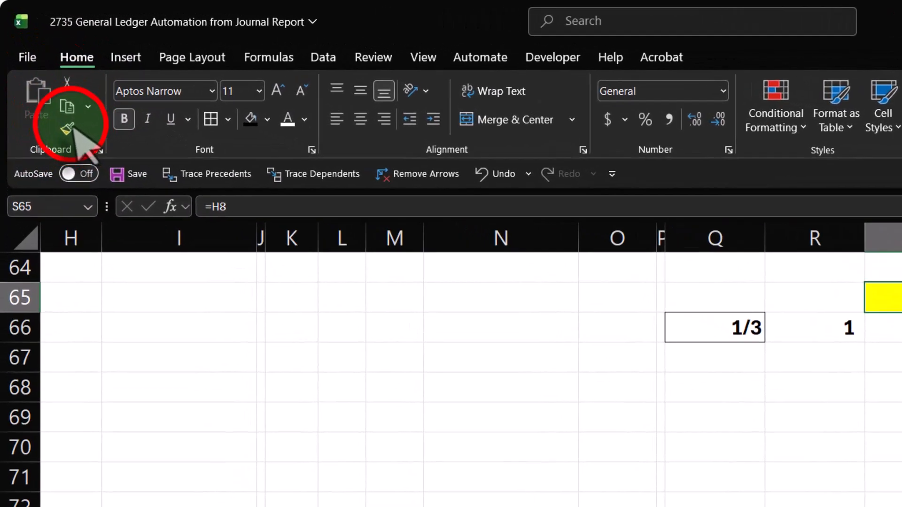
{"action": "left_click", "coordinate": [673, 437]}
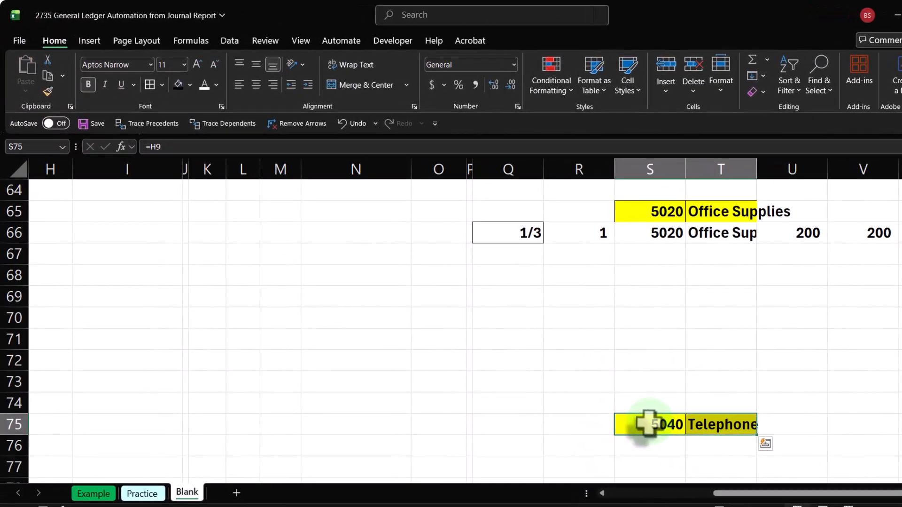
Step: Copy the Office Supplies FILTER formula from Q66 into Q76 to list the Telephone entries
{"action": "left_click", "coordinate": [519, 236]}
{"action": "key", "text": "ctrl+c"}
{"action": "left_click", "coordinate": [529, 447]}
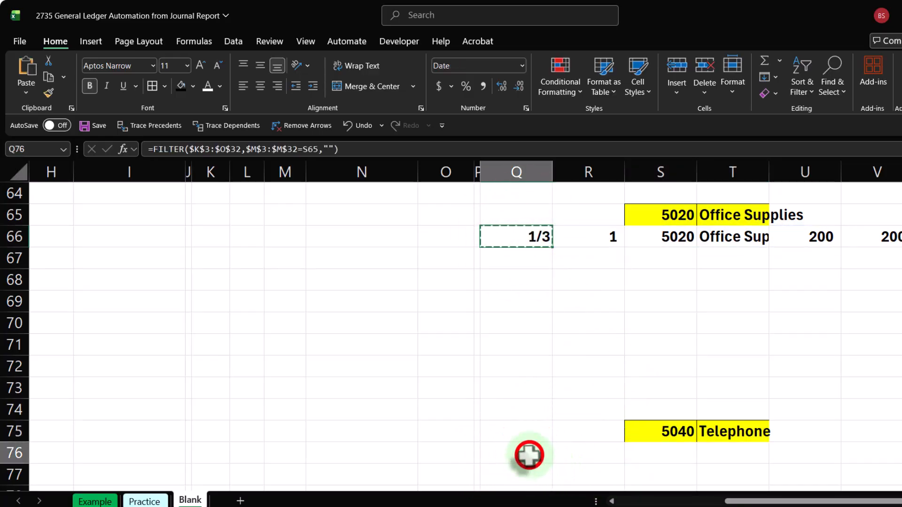
{"action": "key", "text": "ctrl+v"}
{"action": "scroll", "coordinate": [532, 385], "scroll_direction": "down", "scroll_amount": 1}
Step: Build the Telephone running balance: set V76 to the first amount in U76, and V77 to V76 plus U77
{"action": "left_click", "coordinate": [869, 420]}
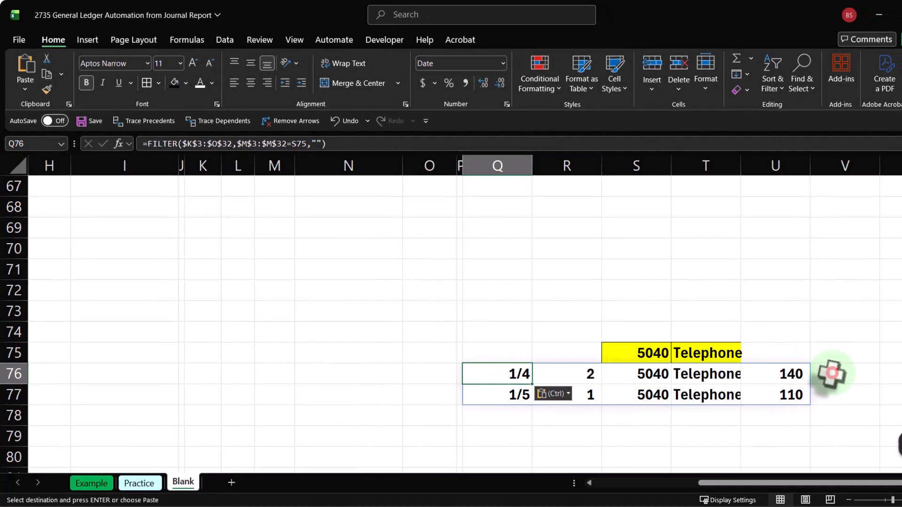
{"action": "type", "text": "="}
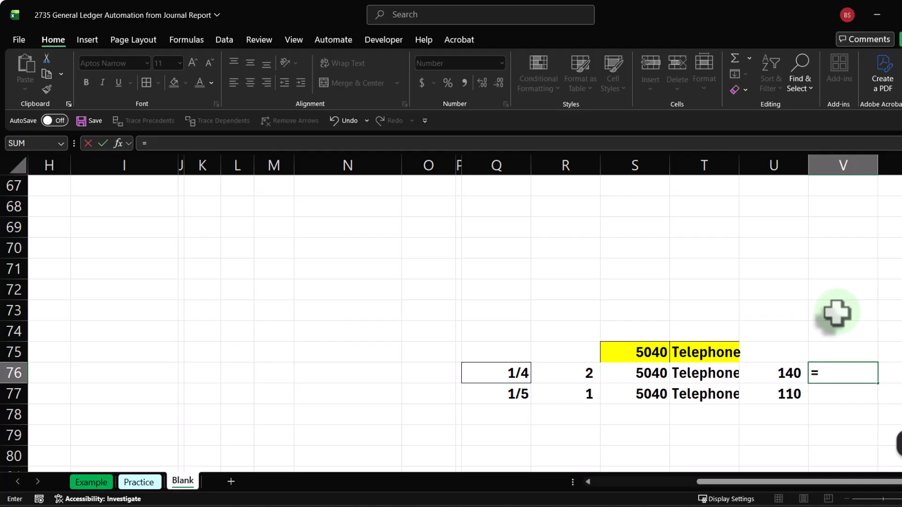
{"action": "key", "text": "Return"}
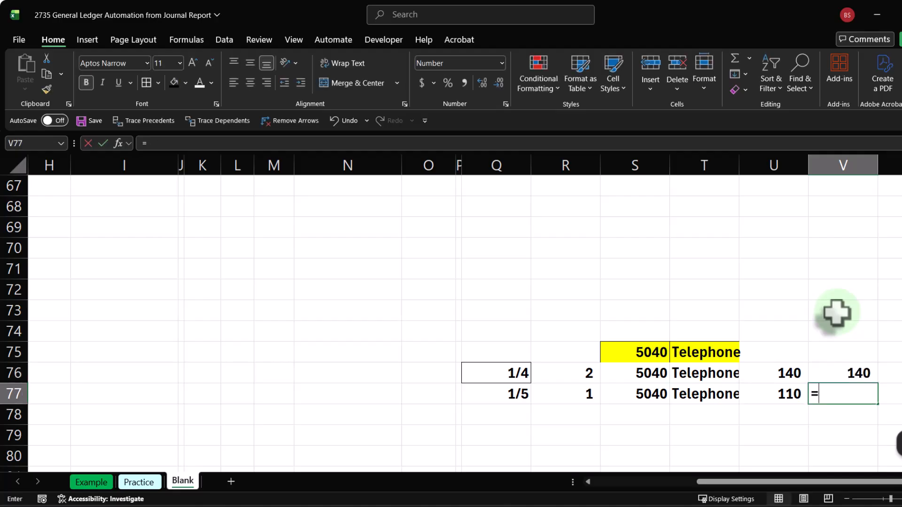
{"action": "type", "text": "="}
{"action": "key", "text": "Up"}
{"action": "key", "text": "Return"}
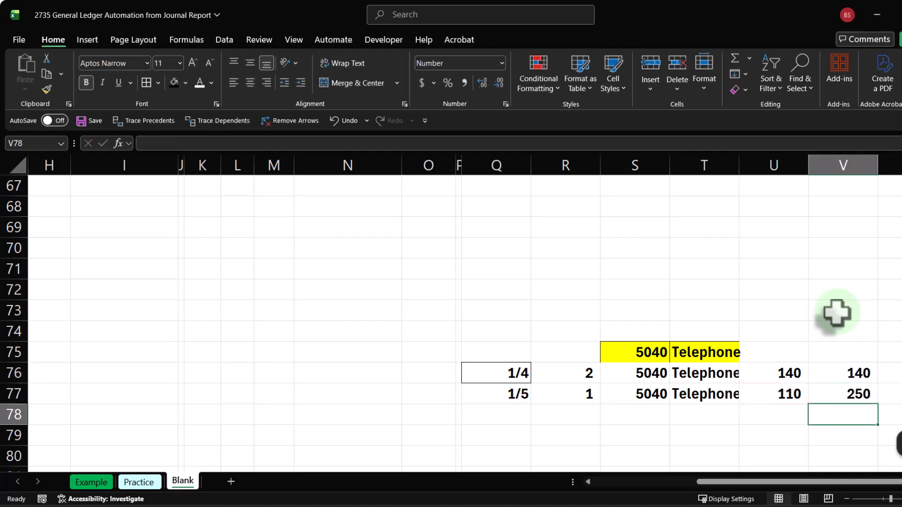
Step: Create the Utilities ledger header by linking S85 to account number H10 and filling the link across to T85
{"action": "scroll", "coordinate": [751, 307], "scroll_direction": "down", "scroll_amount": 2}
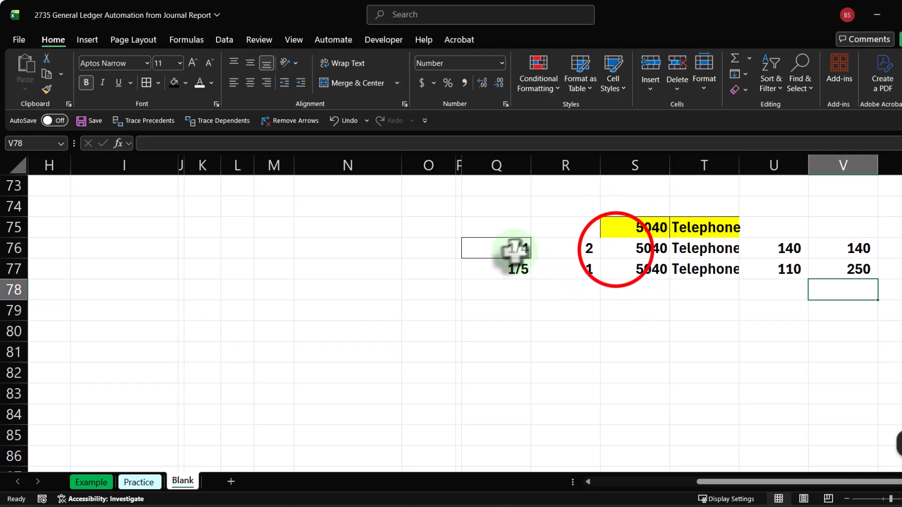
{"action": "left_click", "coordinate": [614, 250]}
{"action": "key", "text": "Down"}
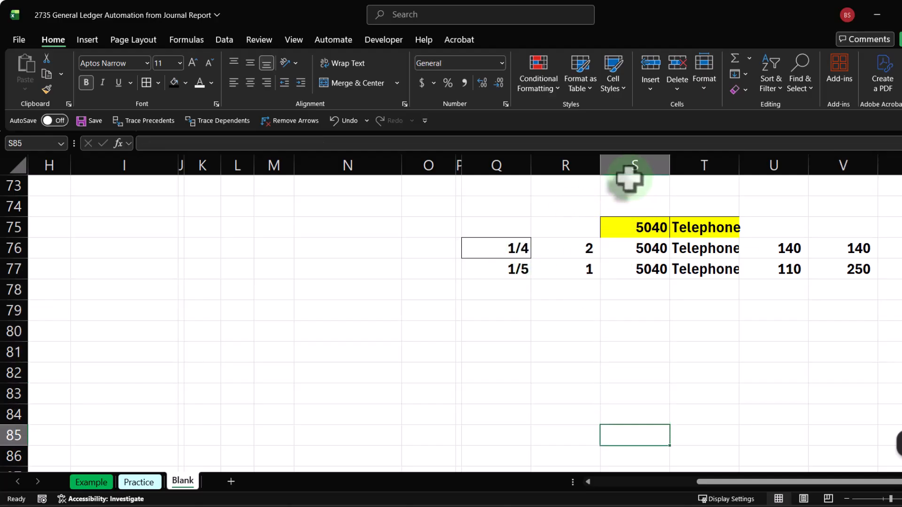
{"action": "type", "text": "="}
{"action": "scroll", "coordinate": [241, 376], "scroll_direction": "up", "scroll_amount": 20}
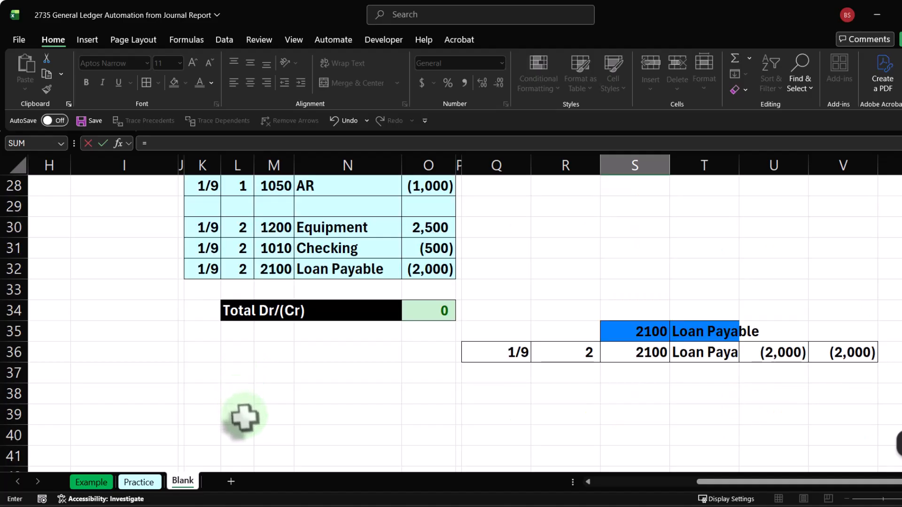
{"action": "left_click", "coordinate": [88, 372]}
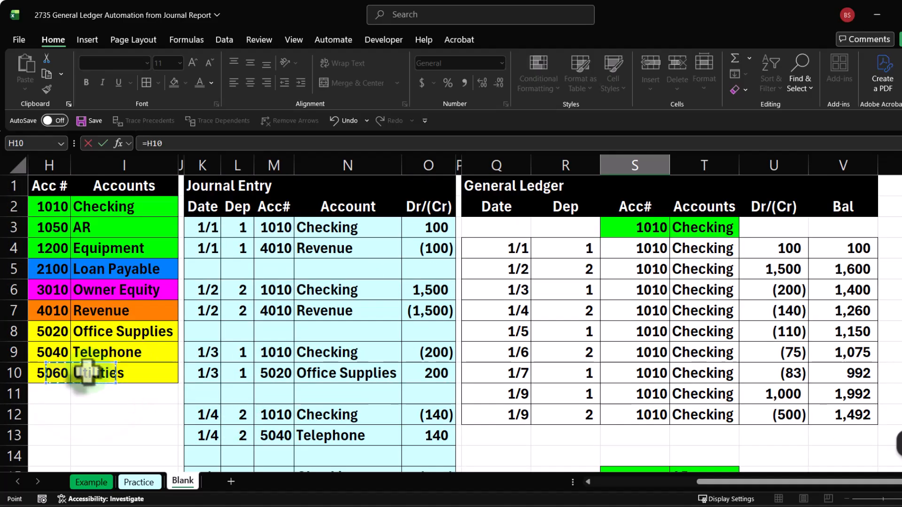
{"action": "key", "text": "Return"}
{"action": "left_click", "coordinate": [643, 375]}
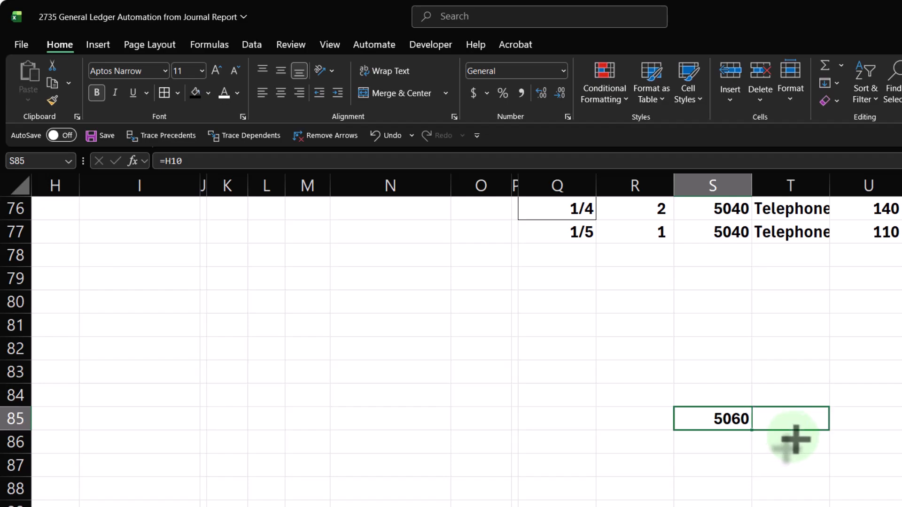
{"action": "left_click_drag", "start_coordinate": [792, 439], "coordinate": [793, 439]}
Step: Copy the formatting of the Telephone header S75:T75 onto the Utilities header S85:T85 with Format Painter
{"action": "scroll", "coordinate": [704, 262], "scroll_direction": "up", "scroll_amount": 1}
{"action": "left_click", "coordinate": [704, 258]}
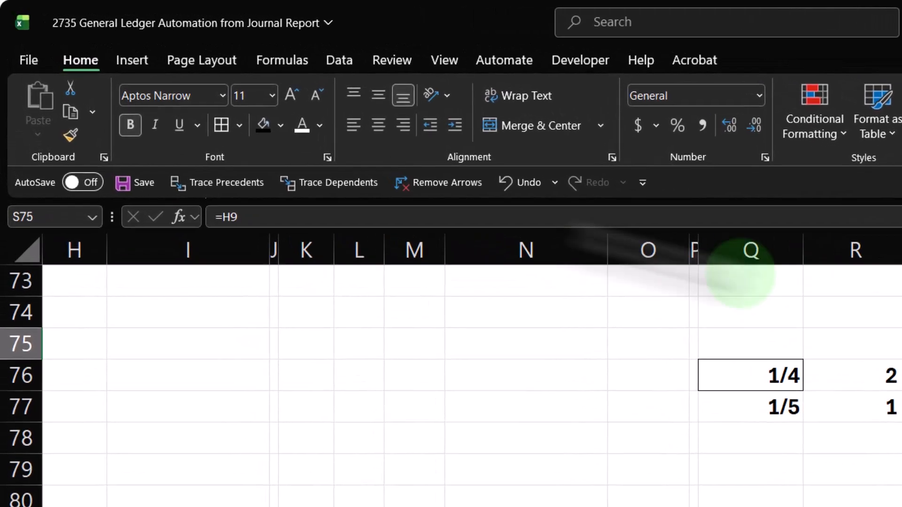
{"action": "left_click", "coordinate": [70, 135]}
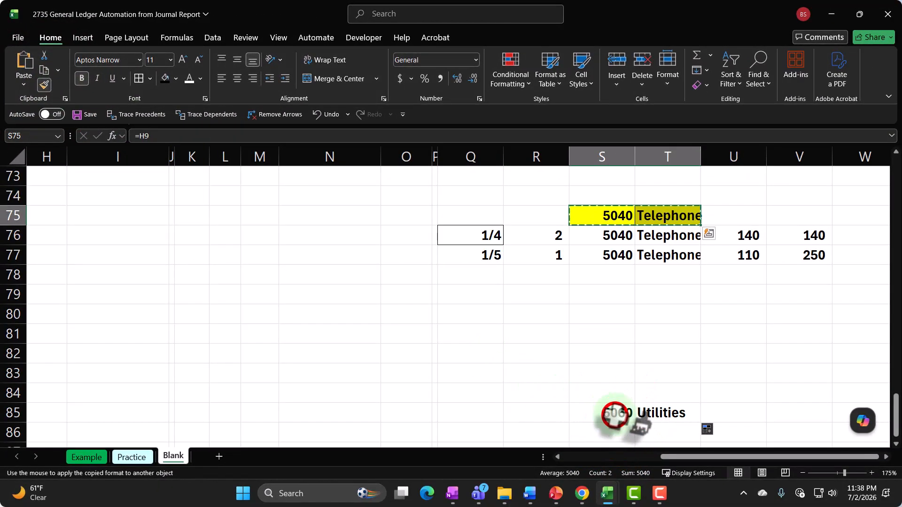
{"action": "left_click", "coordinate": [614, 414]}
Step: Copy the Telephone FILTER formula from Q76 into Q86 to list the Utilities entries
{"action": "left_click", "coordinate": [470, 232]}
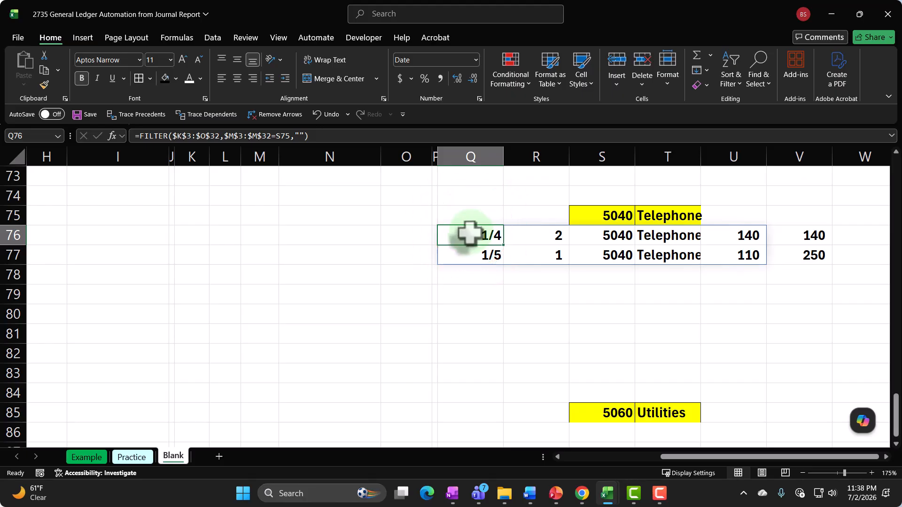
{"action": "key", "text": "ctrl+c"}
{"action": "scroll", "coordinate": [469, 301], "scroll_direction": "down", "scroll_amount": 1}
{"action": "left_click", "coordinate": [483, 376]}
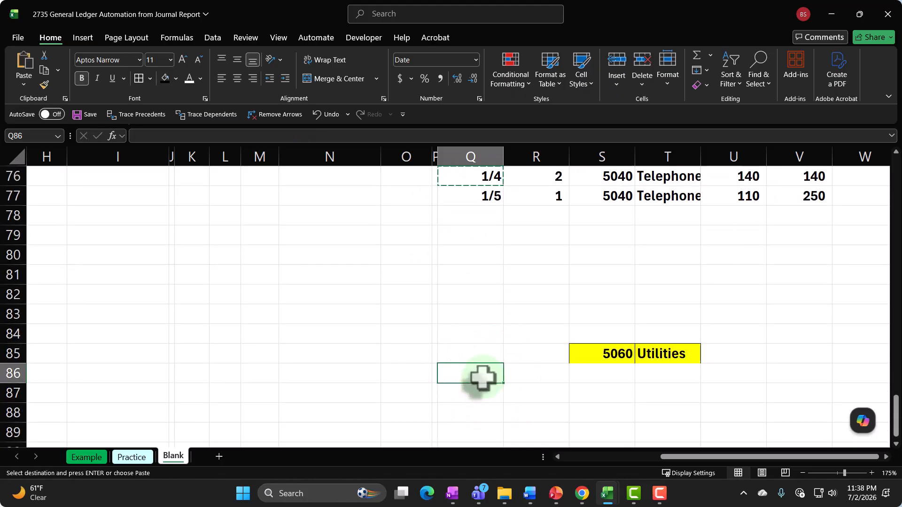
{"action": "key", "text": "ctrl+v"}
Step: Build the Utilities running balance: set V86 to the first amount in U86, and V87 to V86 plus U87
{"action": "left_click", "coordinate": [783, 375]}
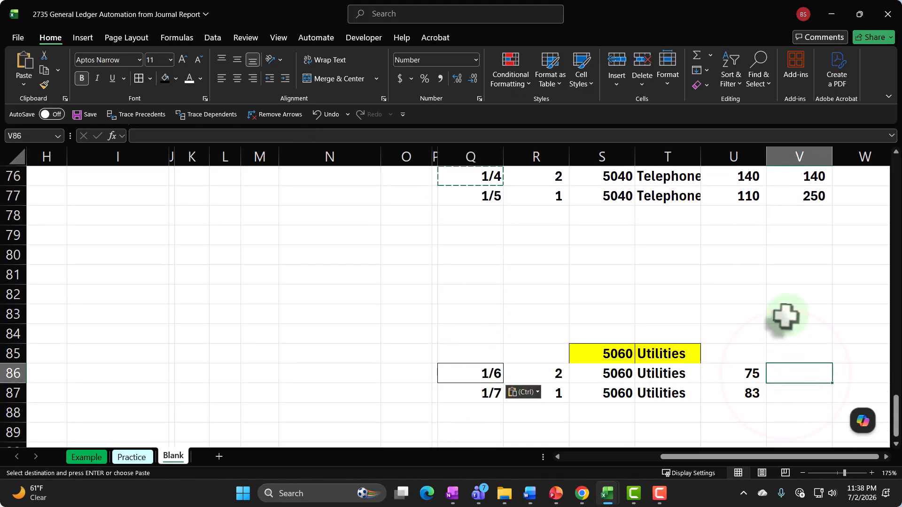
{"action": "type", "text": "="}
{"action": "key", "text": "Return"}
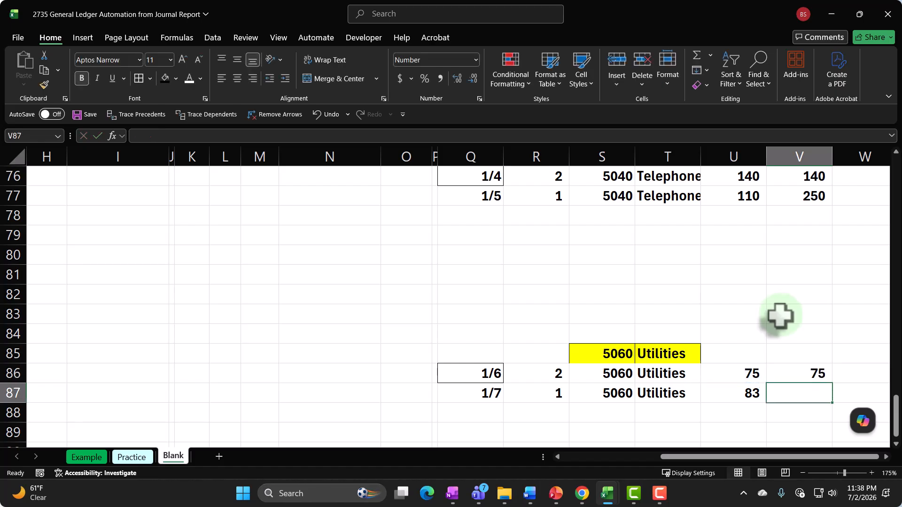
{"action": "type", "text": "="}
{"action": "key", "text": "Up"}
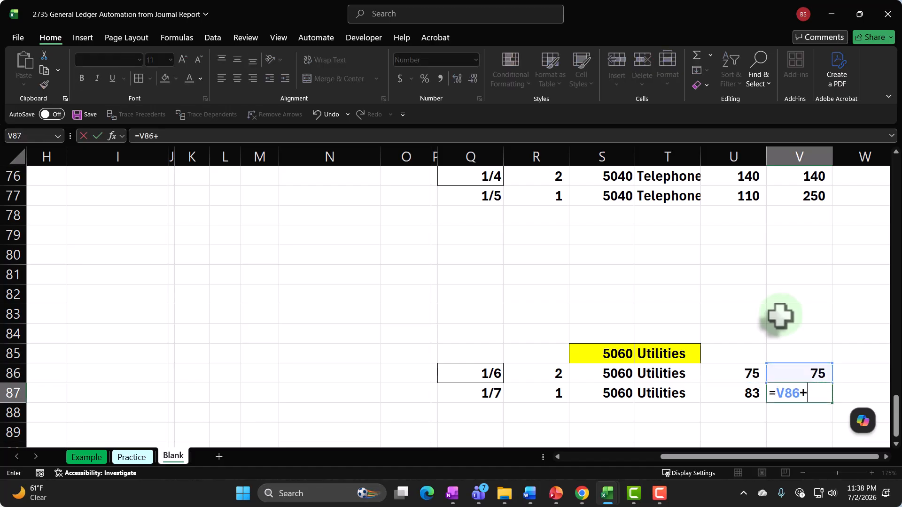
{"action": "key", "text": "Return"}
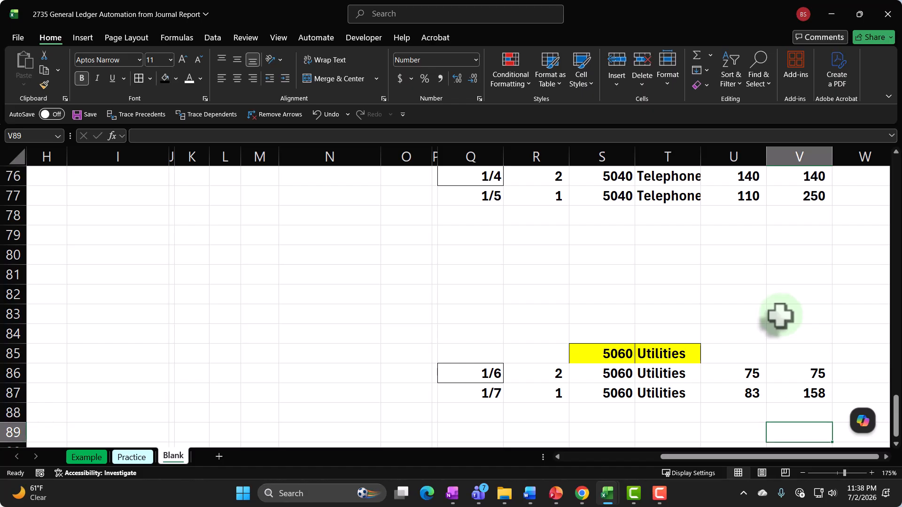
Step: Enter the label Total Dr/(Cr) in Q89 below the Utilities ledger and select U89 in the same row
{"action": "key", "text": "Left"}
{"action": "key", "text": "Left"}
{"action": "key", "text": "Left"}
{"action": "key", "text": "Left"}
{"action": "key", "text": "Left"}
{"action": "type", "text": "Tot"}
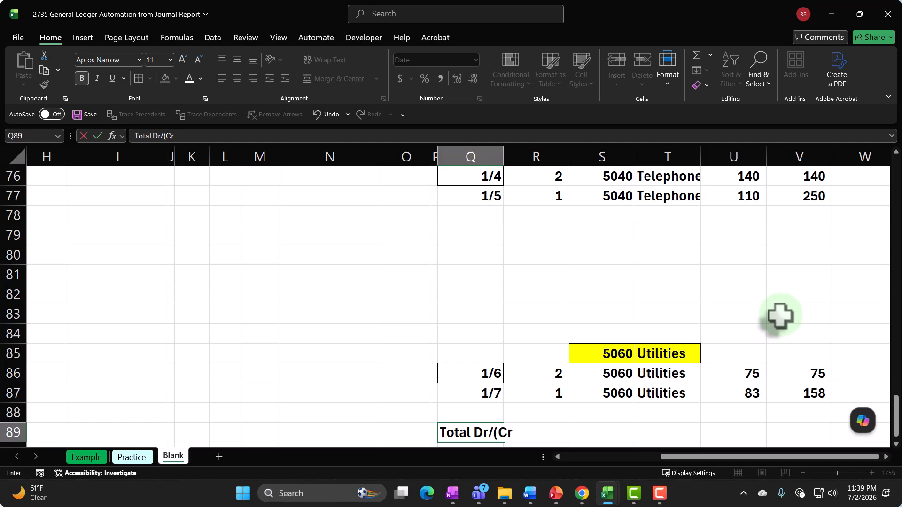
{"action": "key", "text": "Return"}
{"action": "key", "text": "Right"}
{"action": "key", "text": "Right"}
{"action": "key", "text": "Right"}
{"action": "key", "text": "Right"}
{"action": "key", "text": "Right"}
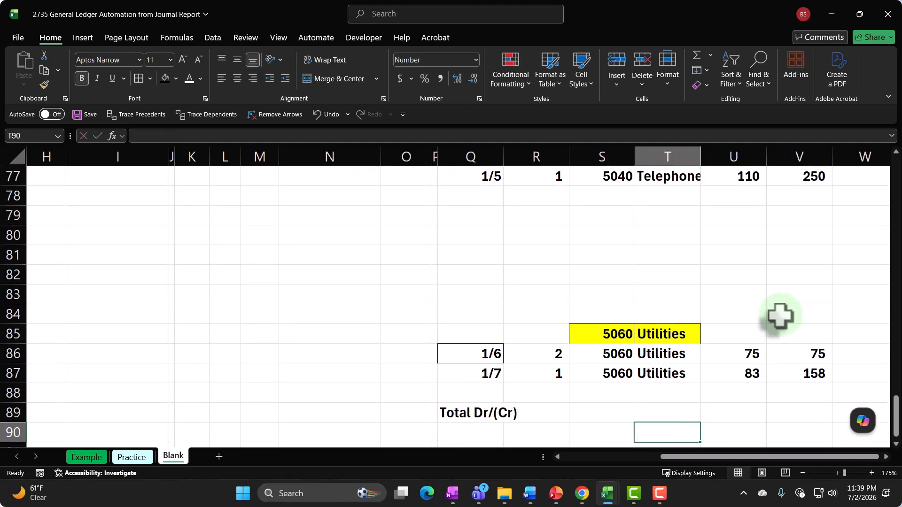
{"action": "key", "text": "Left"}
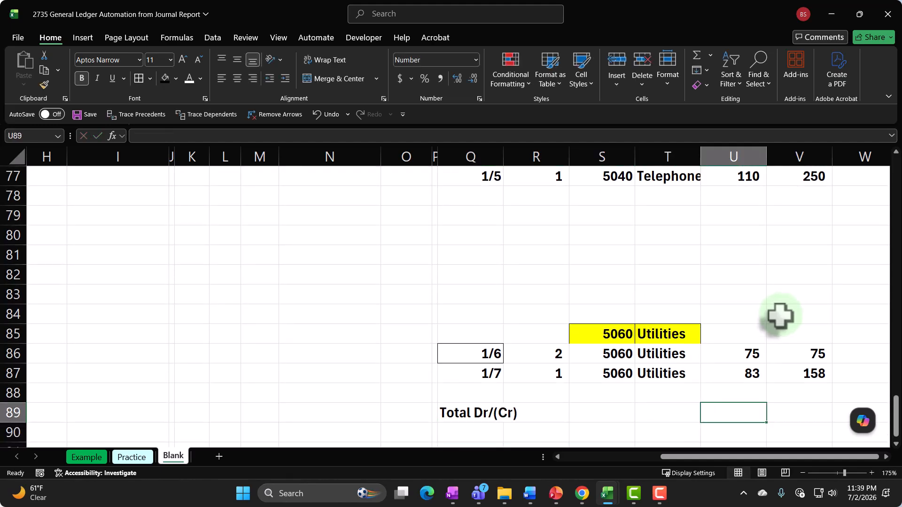
{"action": "type", "text": "=sum"}
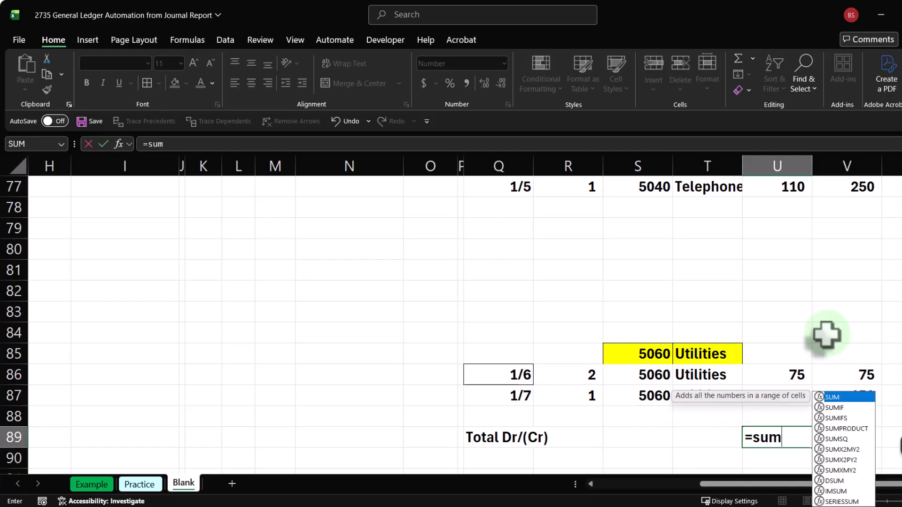
{"action": "type", "text": "("}
{"action": "key", "text": "shift+Up"}
{"action": "key", "text": "shift+Up"}
{"action": "key", "text": "shift+Up"}
{"action": "key", "text": "shift+Up"}
{"action": "key", "text": "shift+Up"}
{"action": "key", "text": "shift+Up"}
{"action": "key", "text": "shift+Up"}
{"action": "key", "text": "shift+Up"}
{"action": "key", "text": "shift+Up"}
{"action": "key", "text": "shift+Up"}
{"action": "key", "text": "shift+Up"}
{"action": "key", "text": "shift+Up"}
{"action": "key", "text": "shift+Up"}
{"action": "key", "text": "shift+Up"}
{"action": "key", "text": "shift+Up"}
{"action": "key", "text": "shift+Up"}
{"action": "key", "text": "shift+Up"}
{"action": "key", "text": "shift+Up"}
{"action": "key", "text": "shift+Up"}
{"action": "key", "text": "shift+Up"}
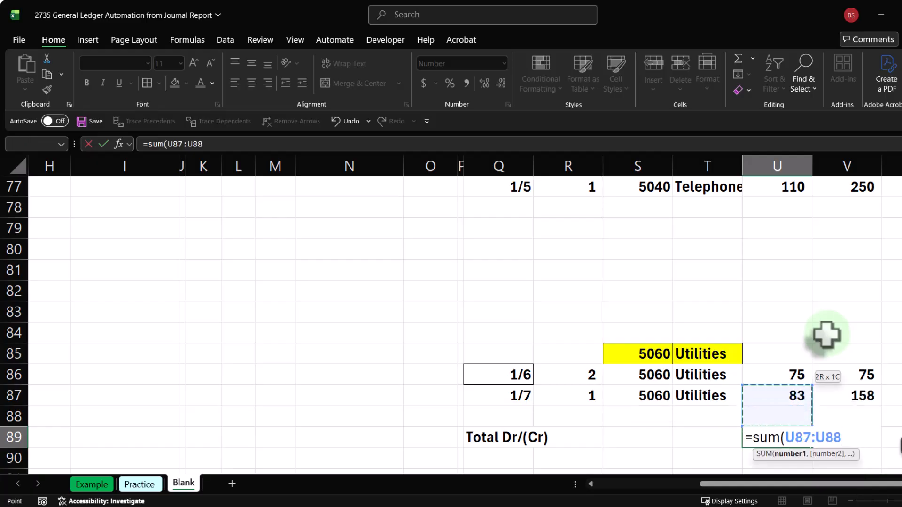
{"action": "key", "text": "BackSpace"}
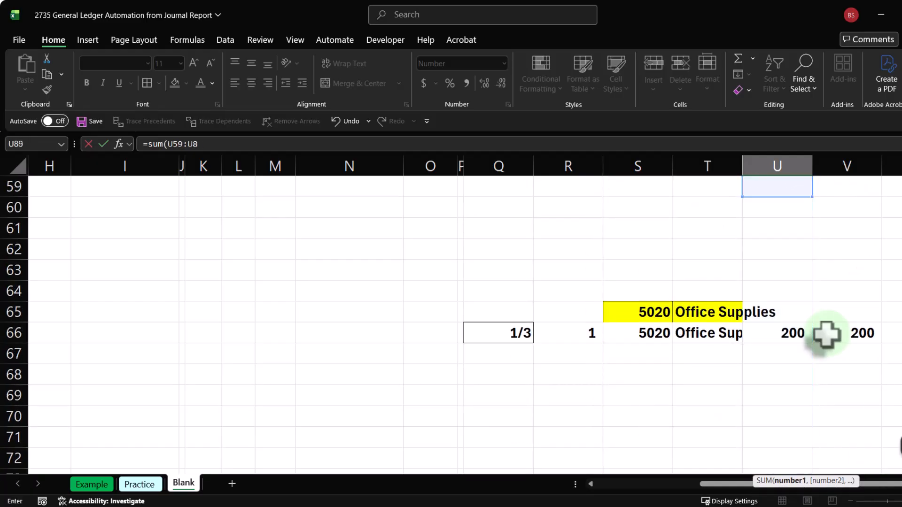
{"action": "key", "text": "BackSpace"}
{"action": "key", "text": "BackSpace"}
{"action": "key", "text": "BackSpace"}
{"action": "key", "text": "BackSpace"}
{"action": "key", "text": "BackSpace"}
{"action": "key", "text": "BackSpace"}
{"action": "key", "text": "BackSpace"}
{"action": "key", "text": "BackSpace"}
{"action": "key", "text": "Return"}
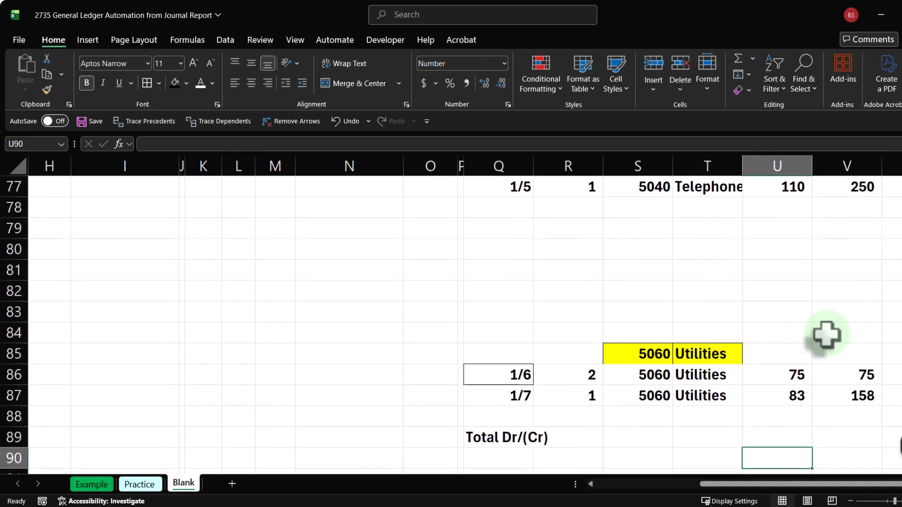
Step: Total the ledger's Dr/(Cr) column in U89 with =SUM(U3:U88)
{"action": "type", "text": "=sum"}
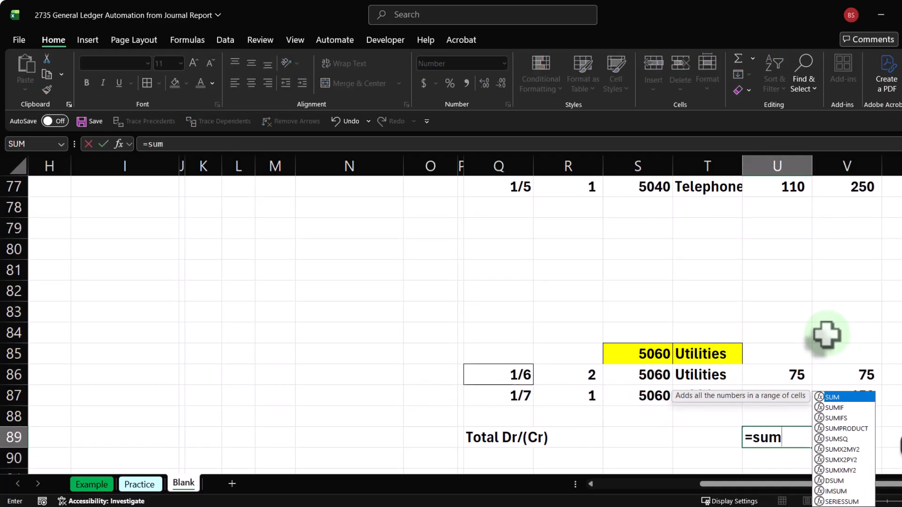
{"action": "key", "text": "Tab"}
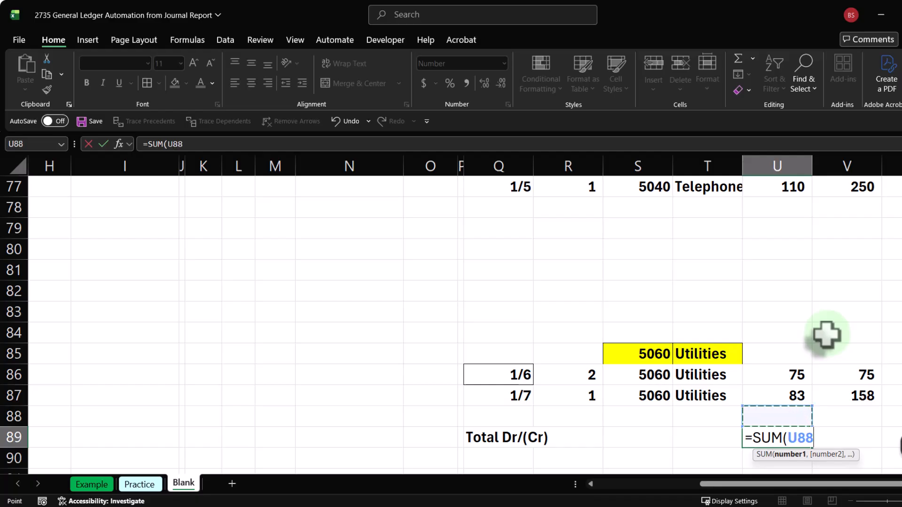
{"action": "key", "text": "shift+Up"}
{"action": "key", "text": "shift+Up"}
{"action": "key", "text": "shift+Up"}
{"action": "key", "text": "shift+Up"}
{"action": "key", "text": "shift+Up"}
{"action": "key", "text": "shift+Up"}
{"action": "key", "text": "shift+Up"}
{"action": "key", "text": "shift+Up"}
{"action": "key", "text": "shift+Up"}
{"action": "key", "text": "shift+Up"}
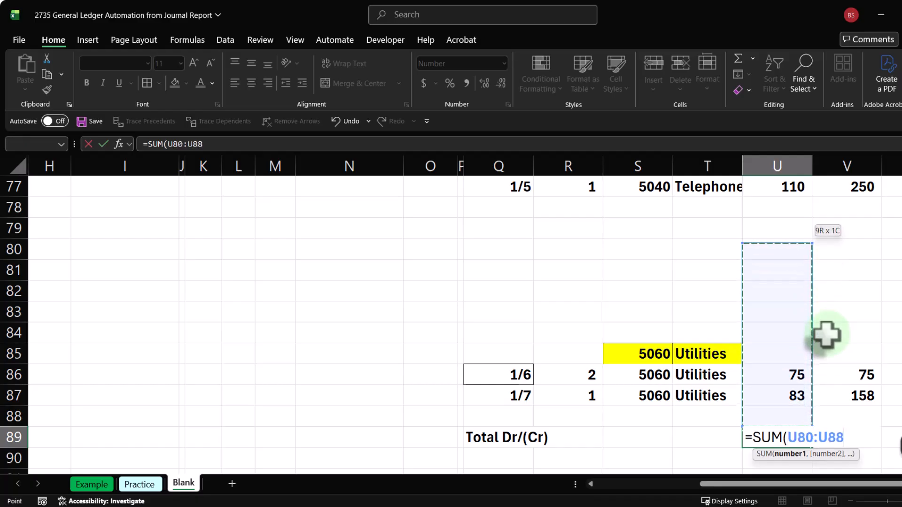
{"action": "key", "text": "shift+Up"}
{"action": "key", "text": "shift+Up"}
{"action": "key", "text": "shift+Up"}
{"action": "key", "text": "shift+Up"}
{"action": "key", "text": "shift+Up"}
{"action": "key", "text": "shift+Up"}
{"action": "key", "text": "shift+Up"}
{"action": "key", "text": "shift+Up"}
{"action": "key", "text": "shift+Up"}
{"action": "key", "text": "shift+Up"}
{"action": "key", "text": "shift+Up"}
{"action": "key", "text": "shift+Up"}
{"action": "key", "text": "shift+Up"}
{"action": "key", "text": "shift+Up"}
{"action": "key", "text": "shift+Up"}
{"action": "key", "text": "shift+Up"}
{"action": "key", "text": "shift+Up"}
{"action": "key", "text": "shift+Up"}
{"action": "key", "text": "shift+Up"}
{"action": "key", "text": "shift+Up"}
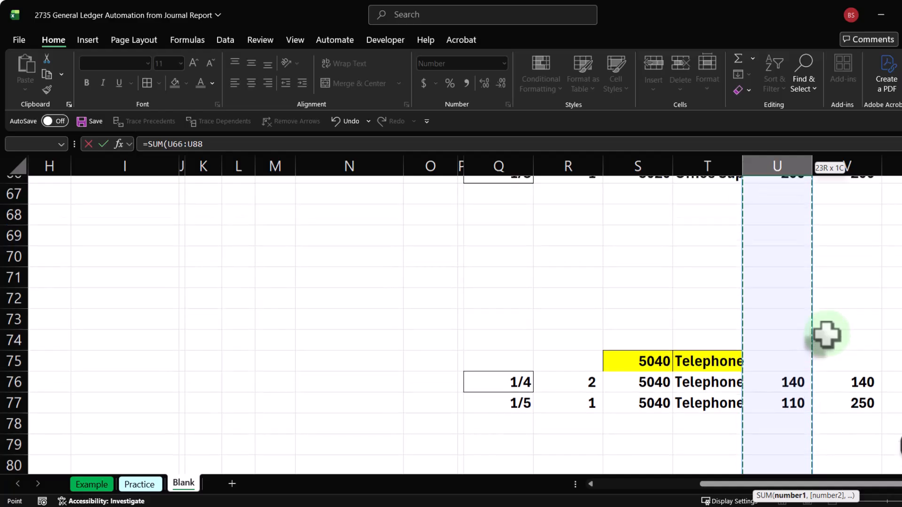
{"action": "key", "text": "shift+Up"}
{"action": "key", "text": "shift+Up"}
{"action": "key", "text": "shift+Up"}
{"action": "key", "text": "shift+Up"}
{"action": "key", "text": "shift+Up"}
{"action": "key", "text": "shift+Up"}
{"action": "key", "text": "shift+Up"}
{"action": "key", "text": "shift+Up"}
{"action": "key", "text": "shift+Up"}
{"action": "key", "text": "shift+Up"}
{"action": "key", "text": "shift+Up"}
{"action": "key", "text": "shift+Up"}
{"action": "key", "text": "shift+Up"}
{"action": "key", "text": "shift+Up"}
{"action": "key", "text": "shift+Up"}
{"action": "key", "text": "shift+Up"}
{"action": "key", "text": "shift+Up"}
{"action": "key", "text": "shift+Up"}
{"action": "key", "text": "shift+Up"}
{"action": "key", "text": "shift+Up"}
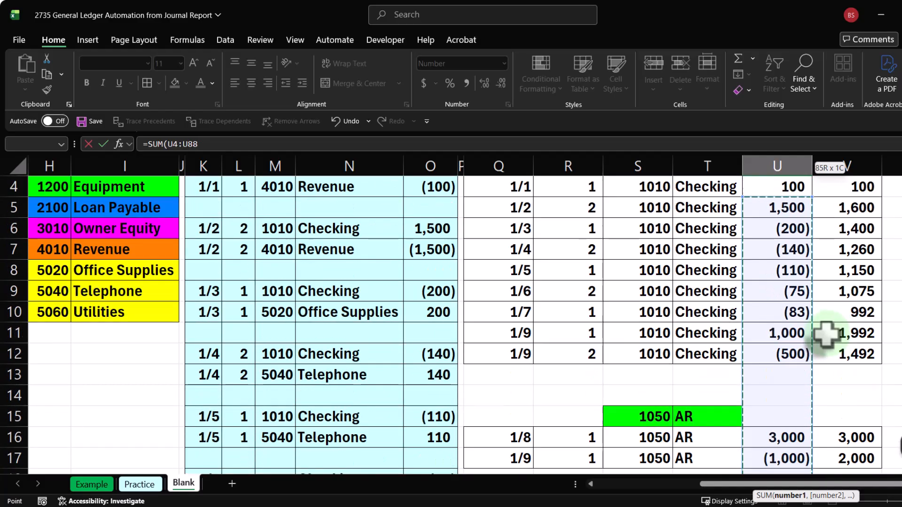
{"action": "key", "text": "shift+Down"}
{"action": "key", "text": "shift+Down"}
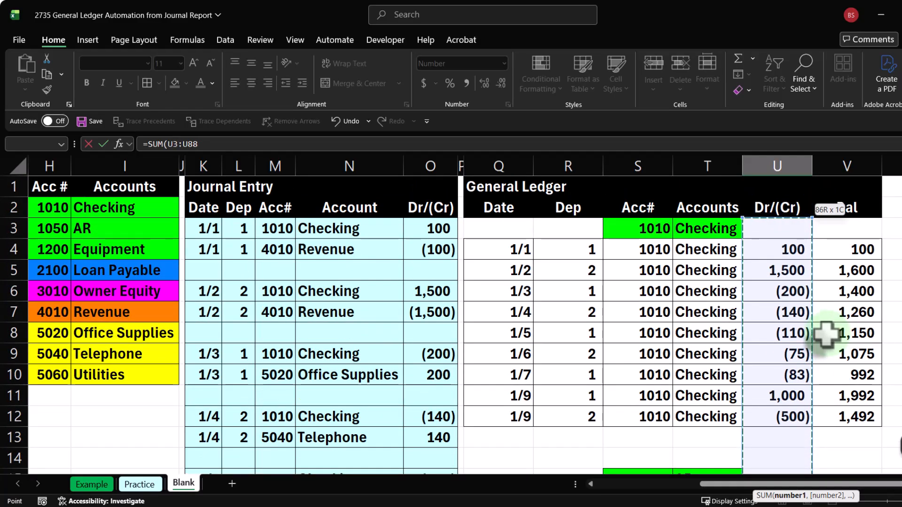
{"action": "key", "text": "Return"}
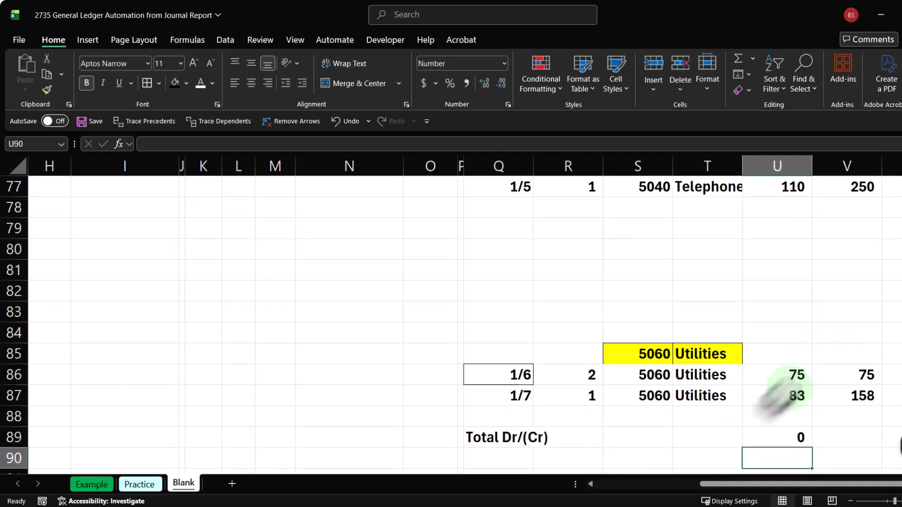
Step: Apply all borders to the whole general ledger range Q3:V87
{"action": "scroll", "coordinate": [691, 420], "scroll_direction": "up", "scroll_amount": 12}
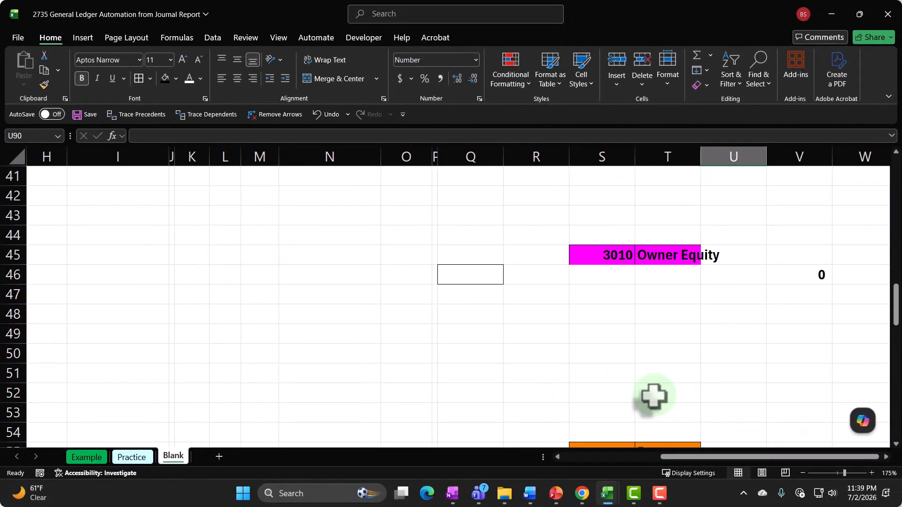
{"action": "scroll", "coordinate": [653, 396], "scroll_direction": "up", "scroll_amount": 13}
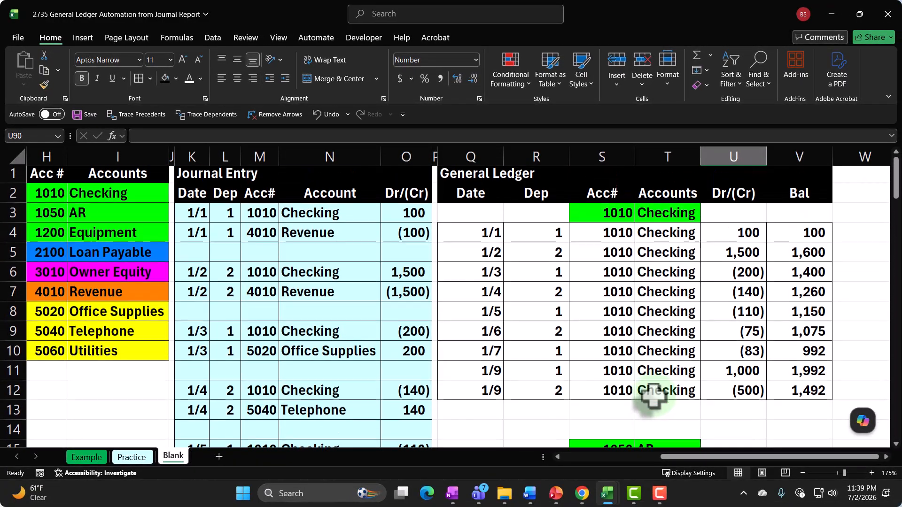
{"action": "left_click_drag", "start_coordinate": [453, 218], "coordinate": [769, 356]}
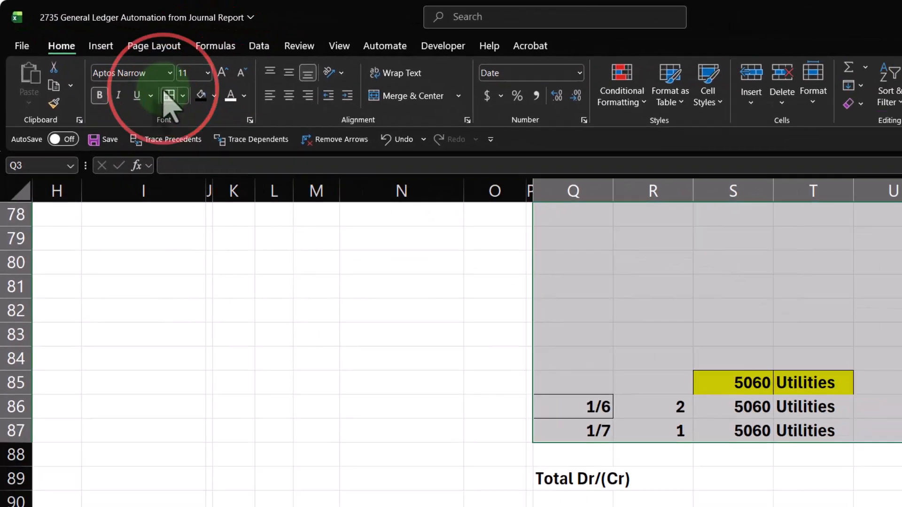
{"action": "left_click", "coordinate": [164, 91]}
{"action": "key", "text": "ctrl+BackSpace"}
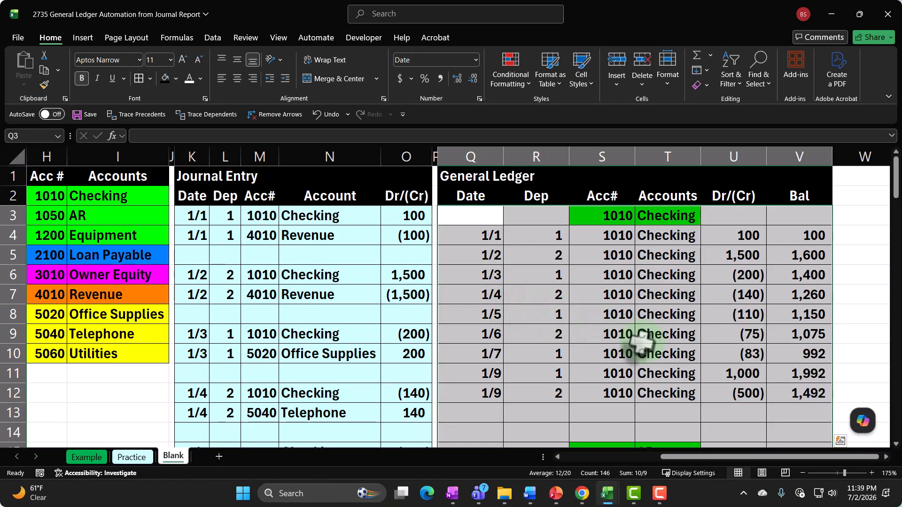
Step: Add a conditional formatting rule to the total in U89 giving values less than -2 Light Red Fill with Dark Red Text
{"action": "scroll", "coordinate": [642, 344], "scroll_direction": "down", "scroll_amount": 12}
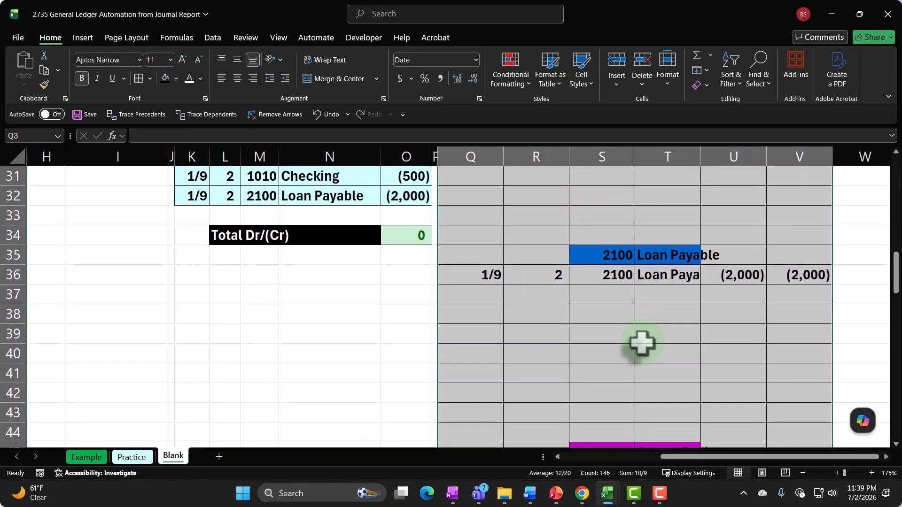
{"action": "scroll", "coordinate": [641, 346], "scroll_direction": "down", "scroll_amount": 12}
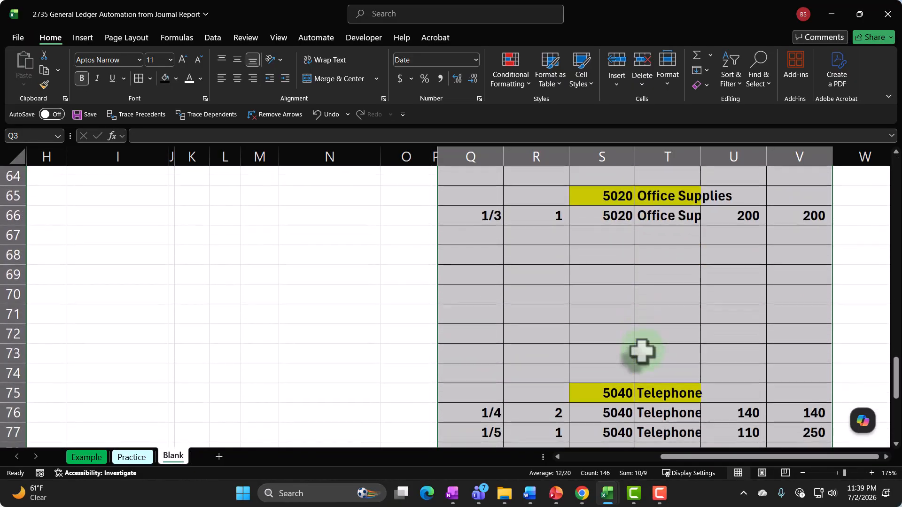
{"action": "scroll", "coordinate": [641, 350], "scroll_direction": "down", "scroll_amount": 1}
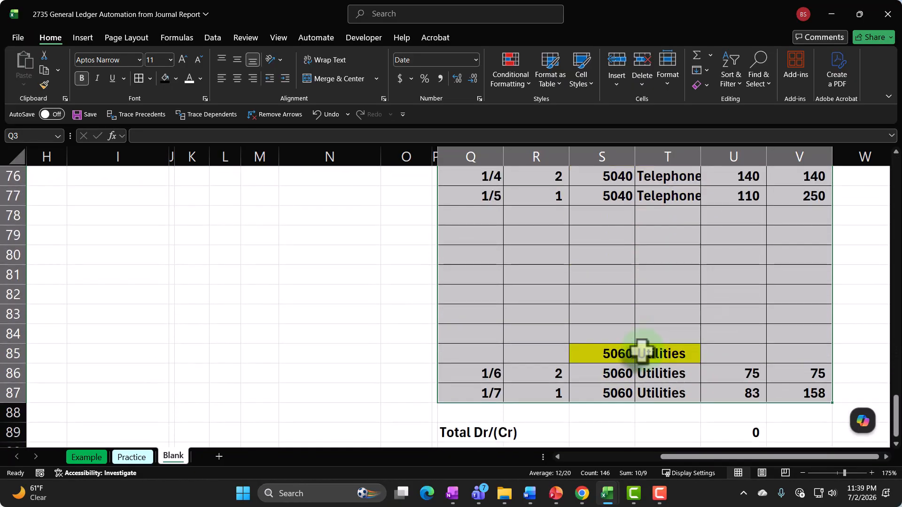
{"action": "left_click", "coordinate": [722, 431]}
{"action": "scroll", "coordinate": [619, 428], "scroll_direction": "down", "scroll_amount": 1}
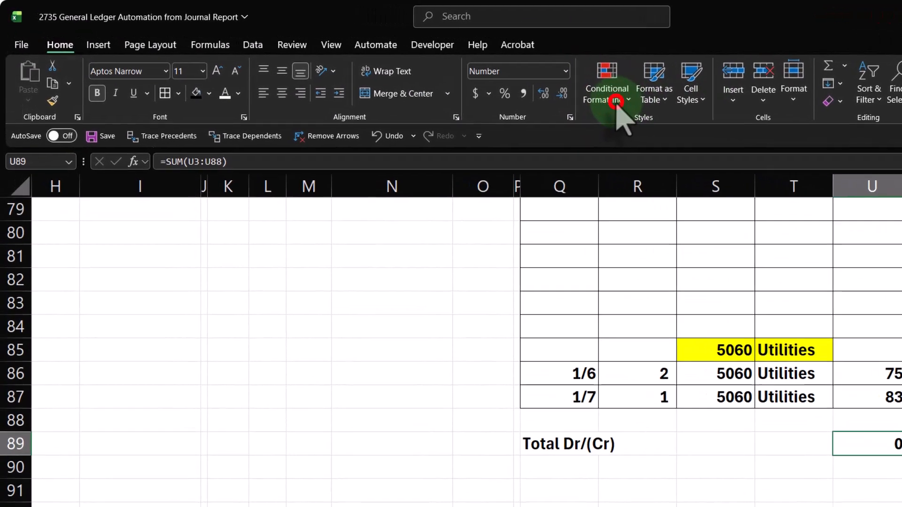
{"action": "left_click", "coordinate": [523, 86]}
{"action": "mouse_move", "coordinate": [641, 127]}
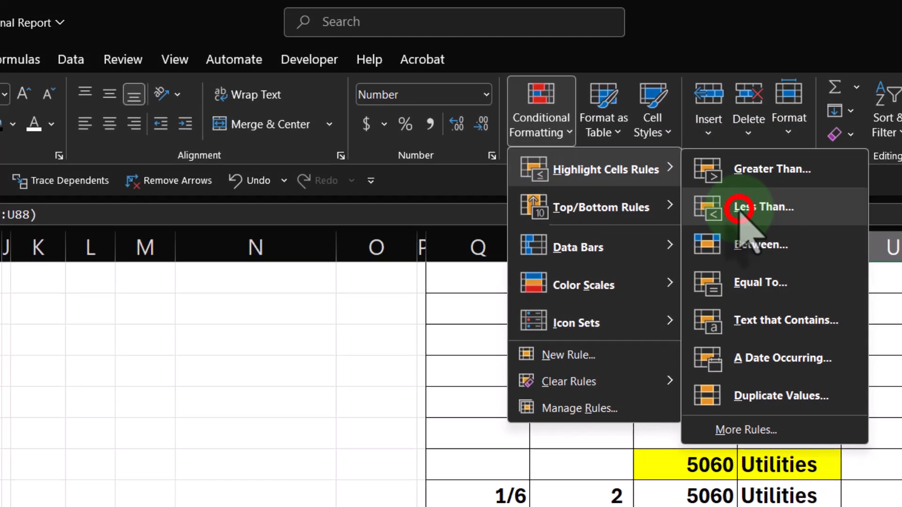
{"action": "left_click", "coordinate": [763, 182]}
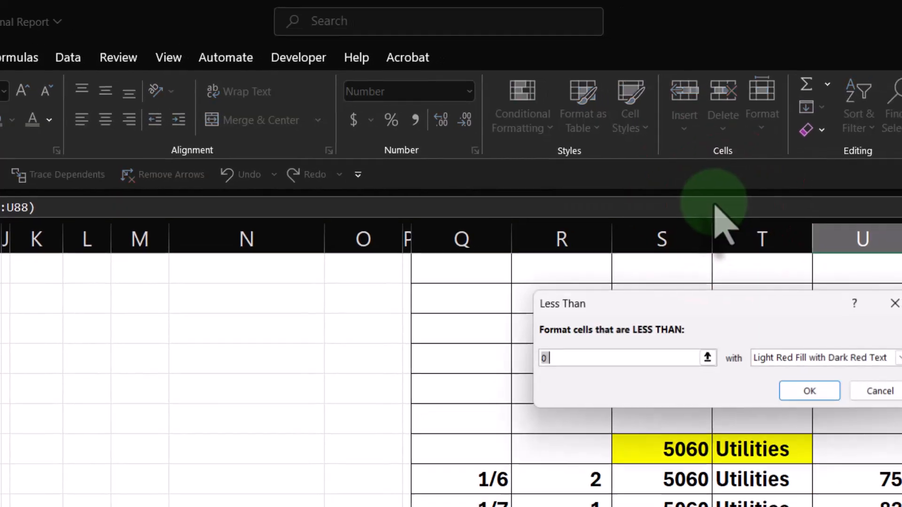
{"action": "type", "text": "-2"}
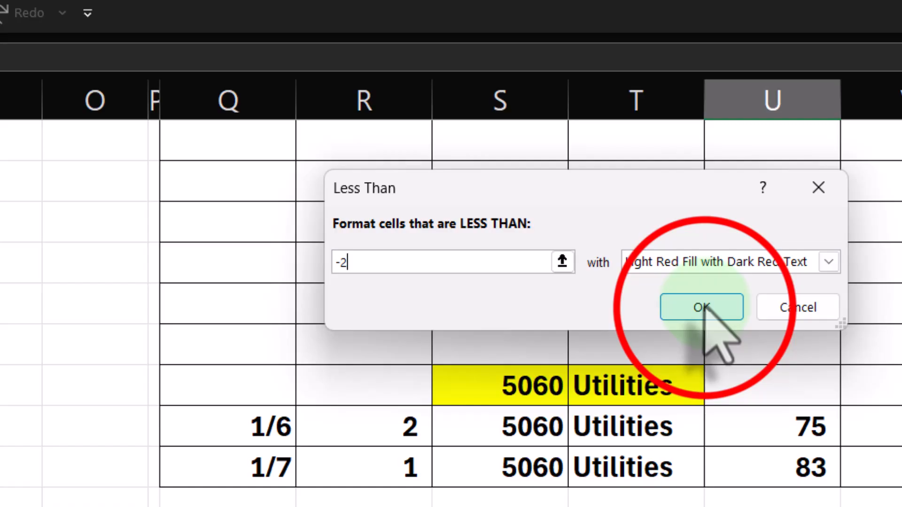
{"action": "left_click", "coordinate": [762, 368]}
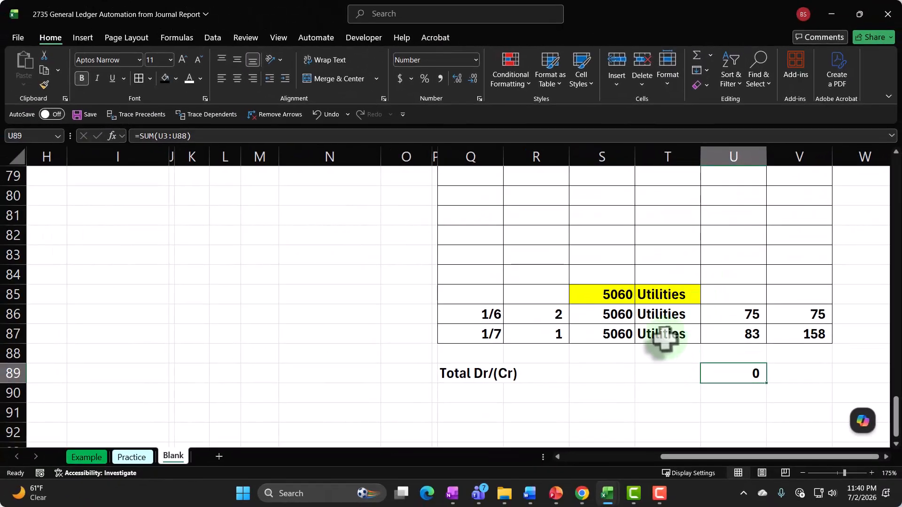
{"action": "type", "text": "-"}
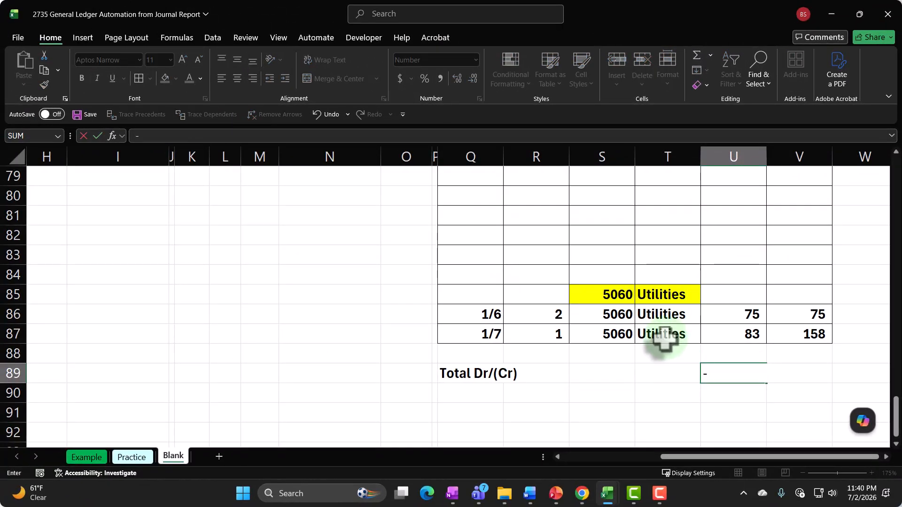
{"action": "key", "text": "Return"}
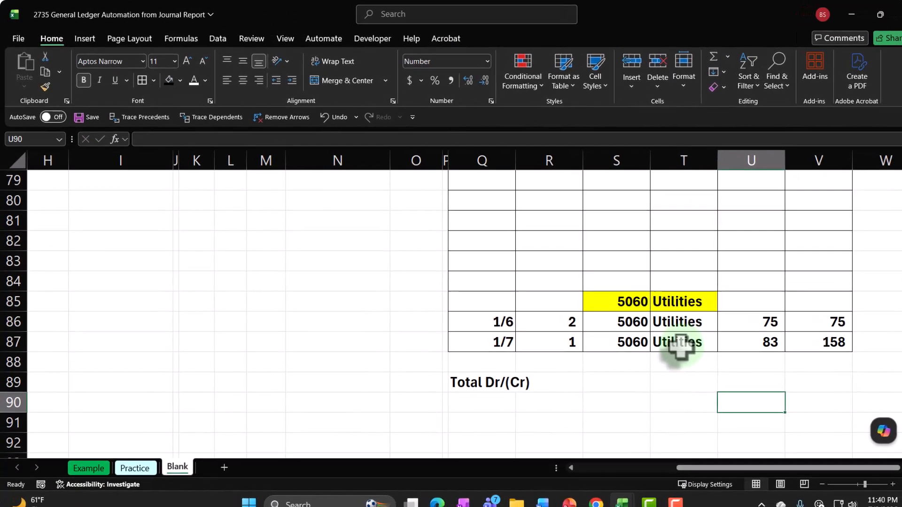
{"action": "key", "text": "ctrl+z"}
Step: Test the less-than rule on the total by entering -3 in the empty ledger cell U83
{"action": "left_click", "coordinate": [727, 261]}
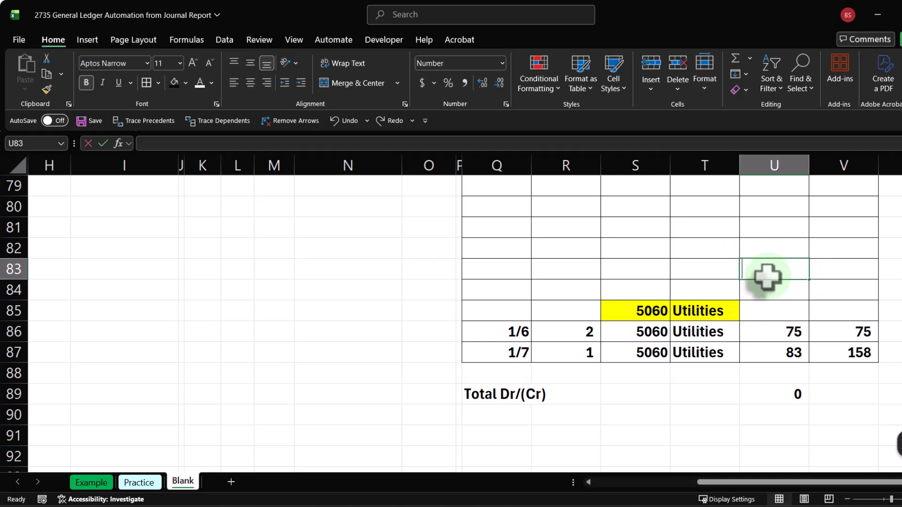
{"action": "type", "text": "-3"}
{"action": "key", "text": "Return"}
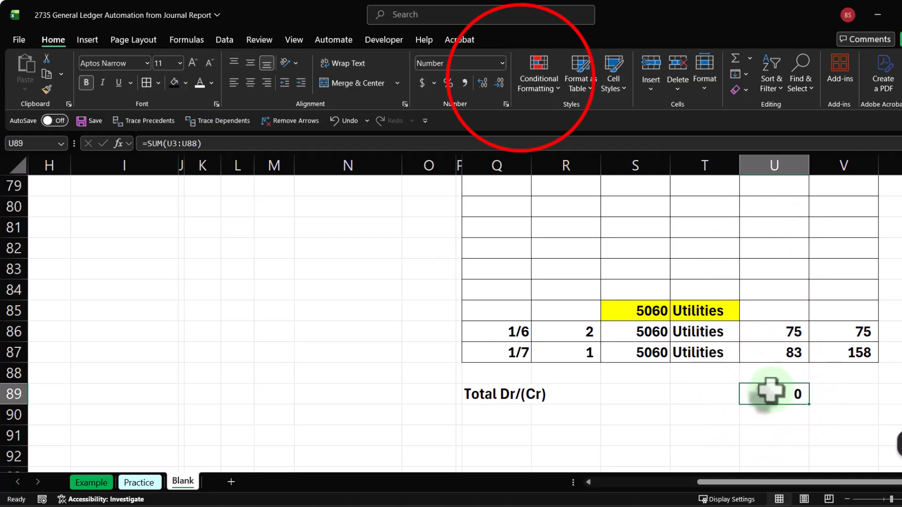
{"action": "left_click", "coordinate": [539, 78]}
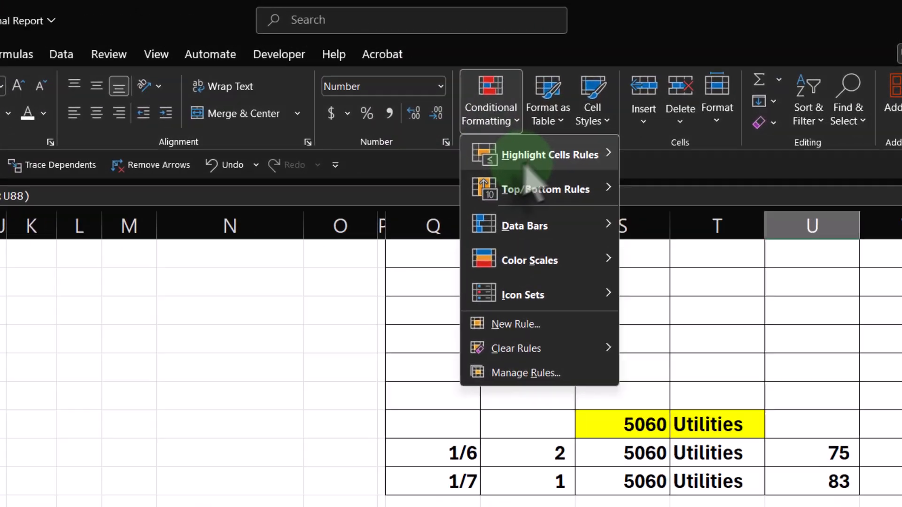
{"action": "mouse_move", "coordinate": [667, 123]}
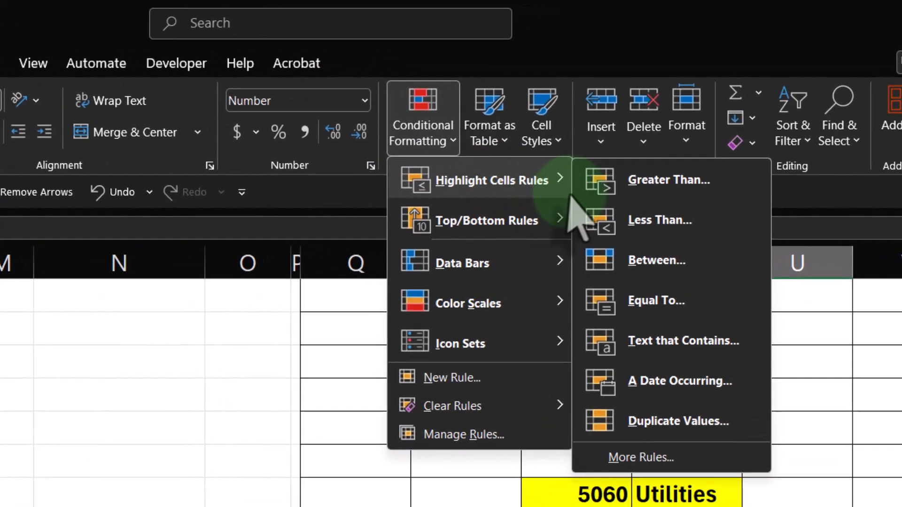
{"action": "left_click", "coordinate": [640, 221]}
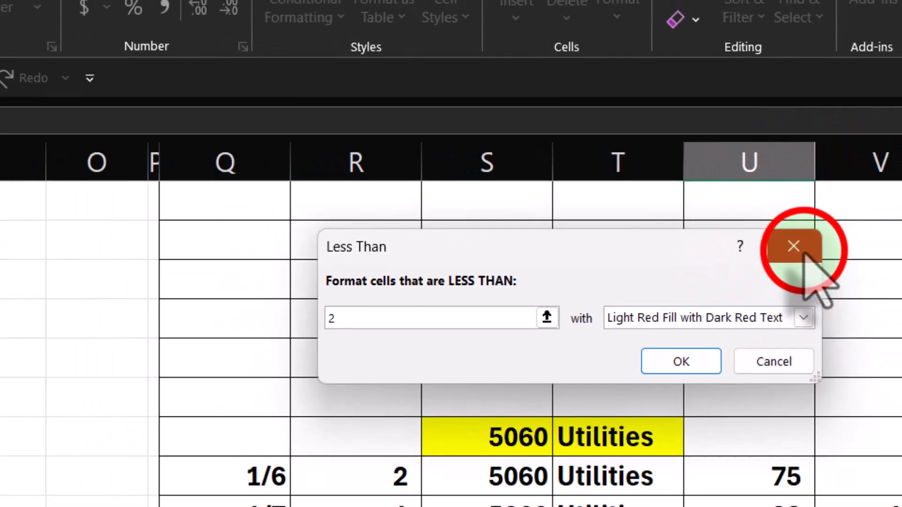
{"action": "left_click", "coordinate": [794, 246]}
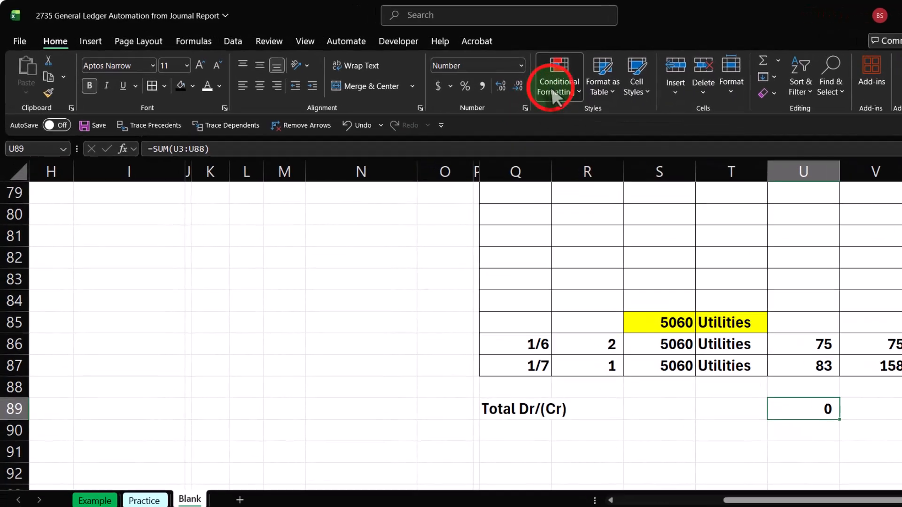
Step: Add a conditional formatting rule to U89 giving values greater than 2 Light Red Fill with Dark Red Text
{"action": "left_click", "coordinate": [302, 15]}
{"action": "mouse_move", "coordinate": [587, 124]}
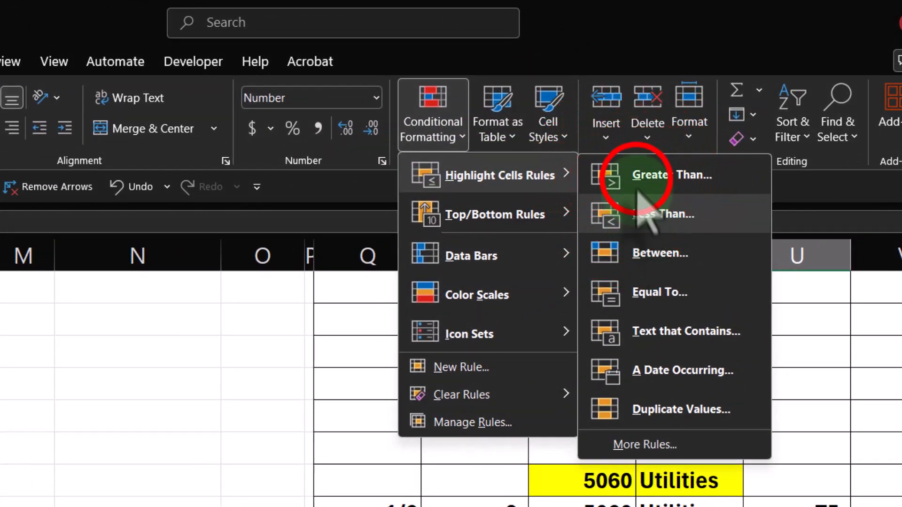
{"action": "left_click", "coordinate": [639, 183]}
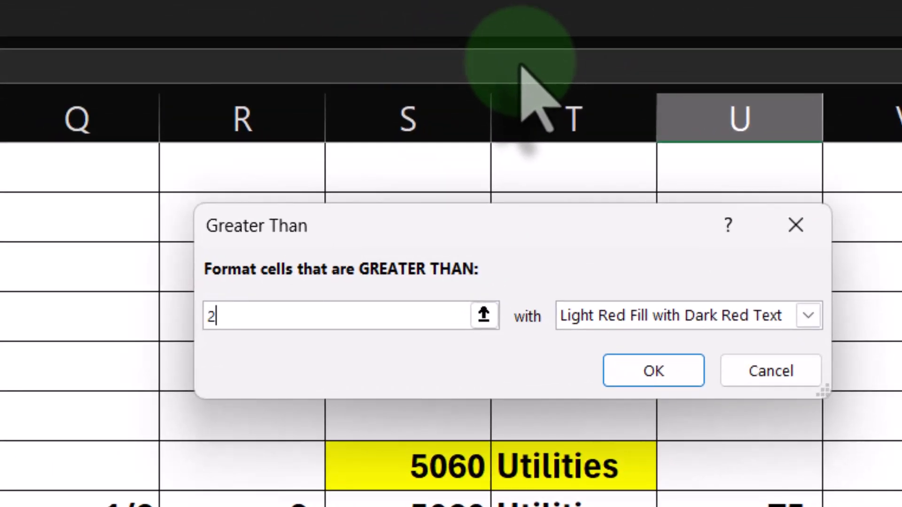
{"action": "type", "text": "2"}
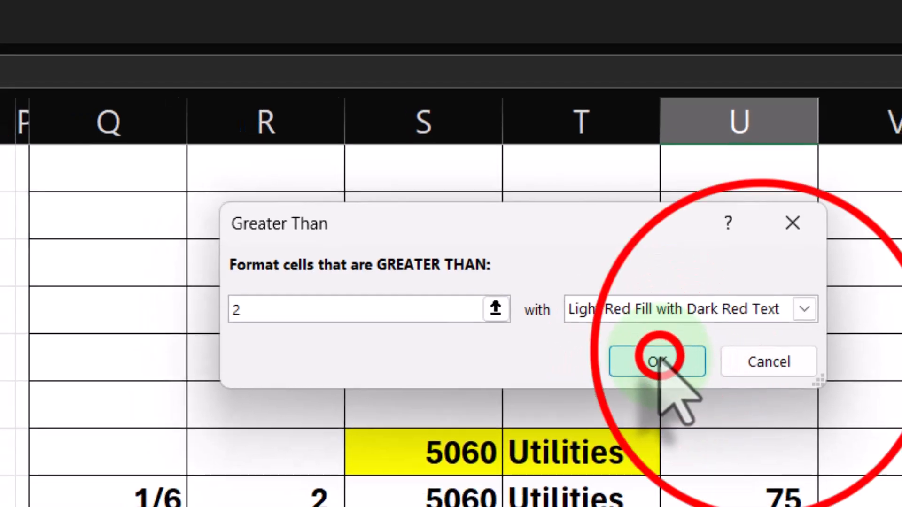
{"action": "left_click", "coordinate": [655, 370]}
Step: Test the greater-than rule on the total by entering 3 in the empty ledger cell U83
{"action": "left_click", "coordinate": [742, 274]}
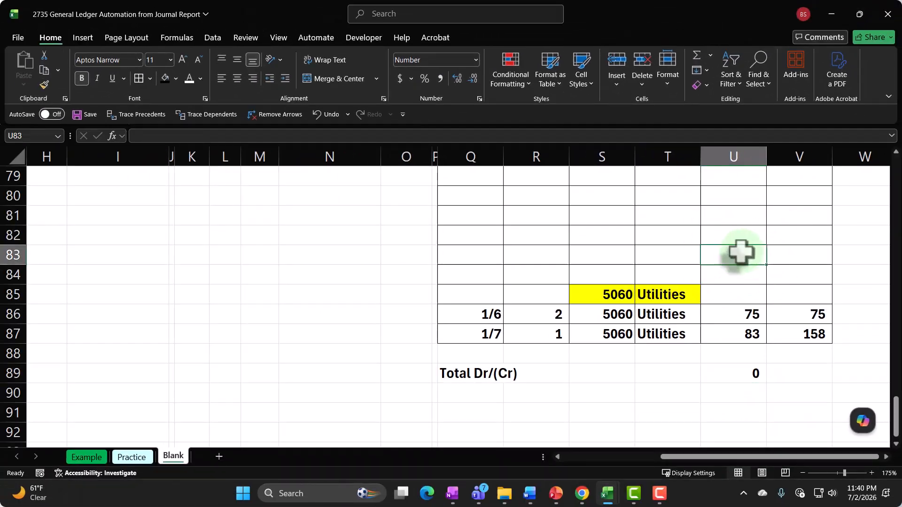
{"action": "type", "text": "3"}
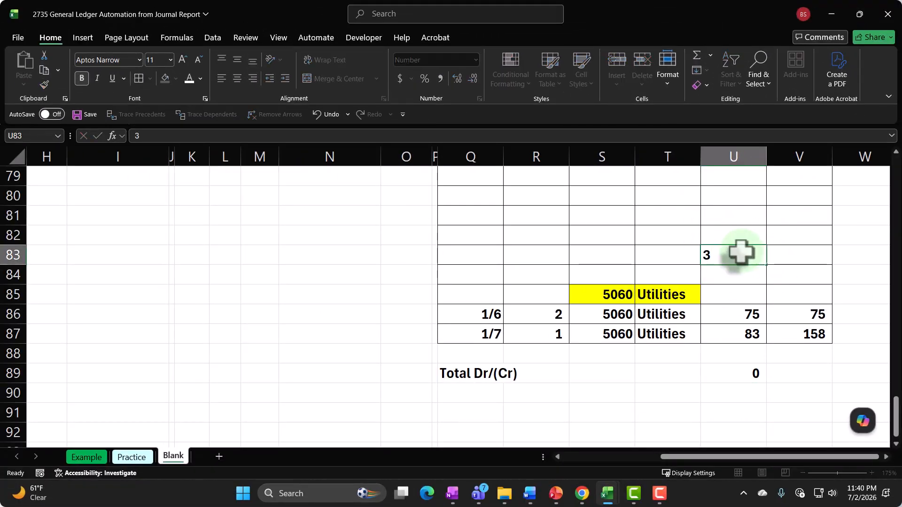
{"action": "key", "text": "Return"}
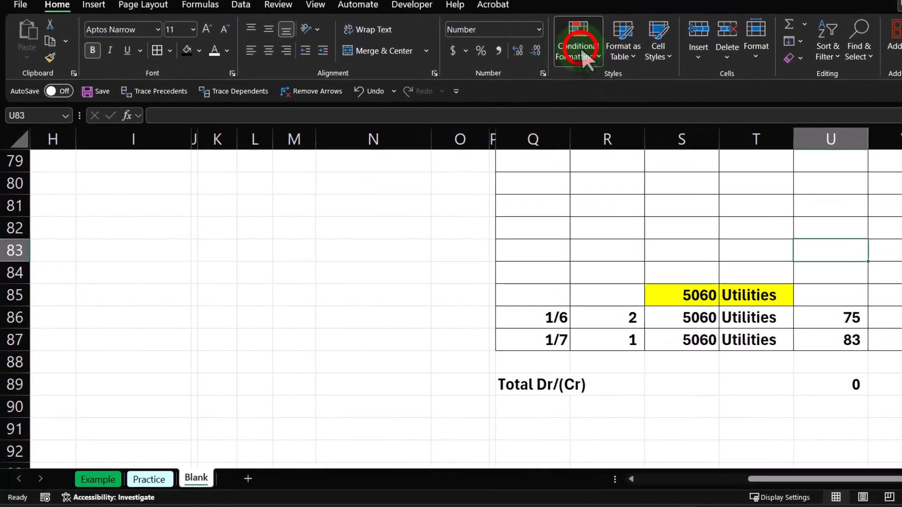
Step: Try a conditional formatting rule on U83 giving values between -2 and 2 Green Fill with Dark Green Text
{"action": "left_click", "coordinate": [537, 80]}
{"action": "mouse_move", "coordinate": [564, 121]}
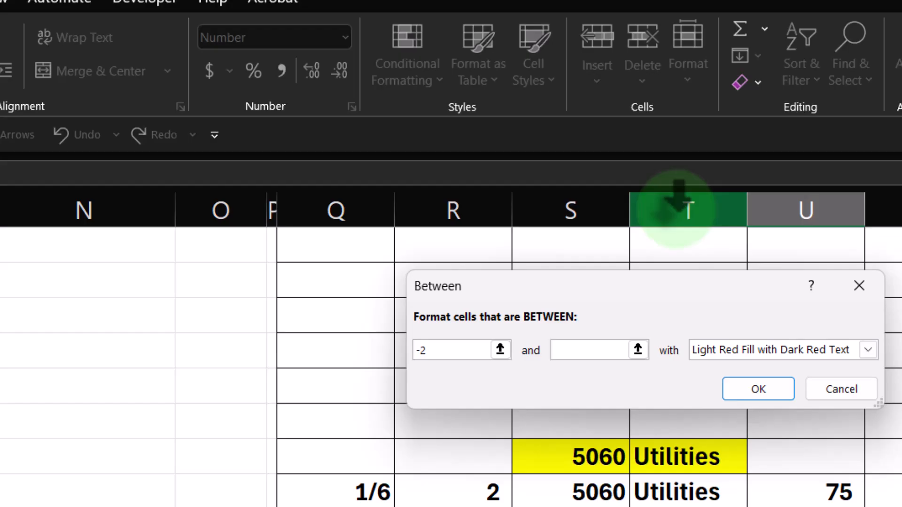
{"action": "left_click", "coordinate": [868, 350]}
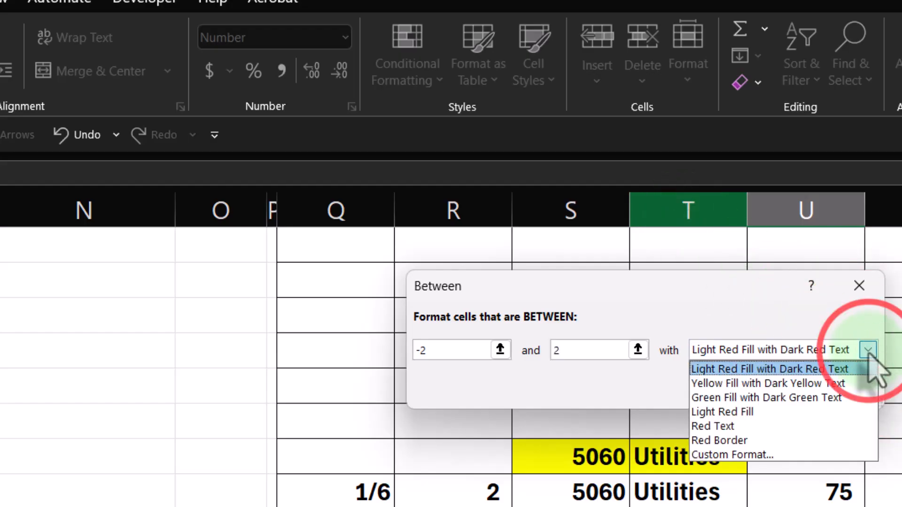
{"action": "left_click", "coordinate": [805, 397]}
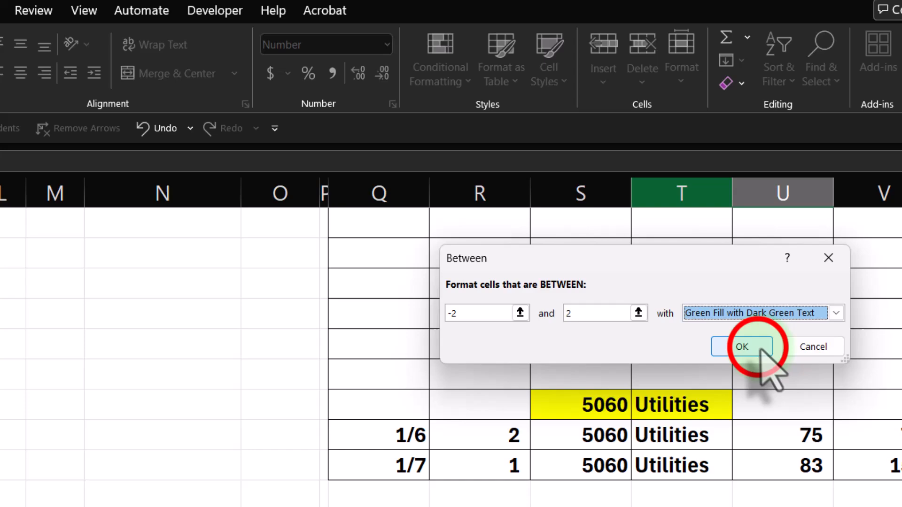
{"action": "left_click", "coordinate": [758, 389]}
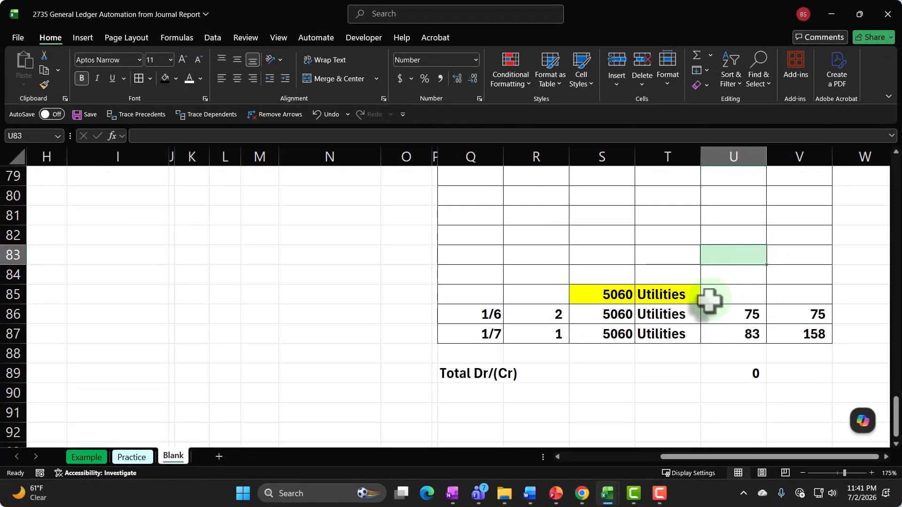
{"action": "left_click", "coordinate": [738, 376]}
{"action": "left_click", "coordinate": [509, 78]}
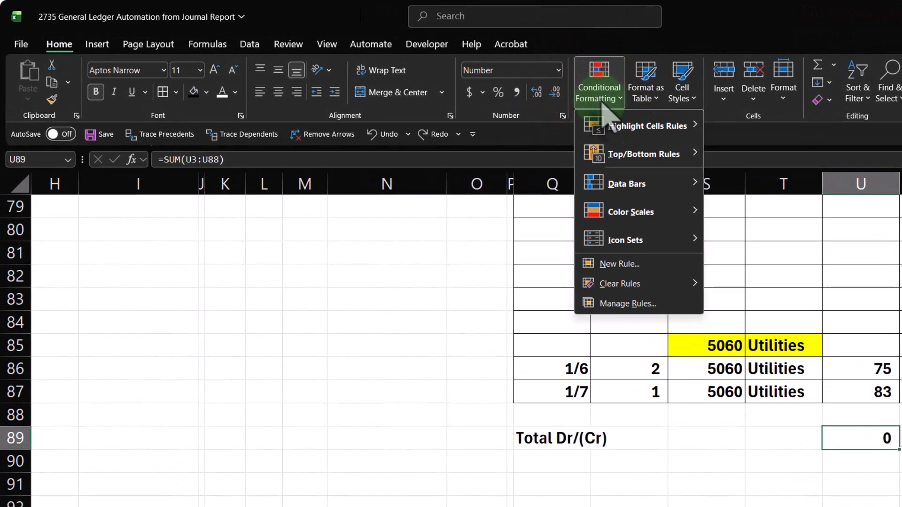
{"action": "mouse_move", "coordinate": [657, 126]}
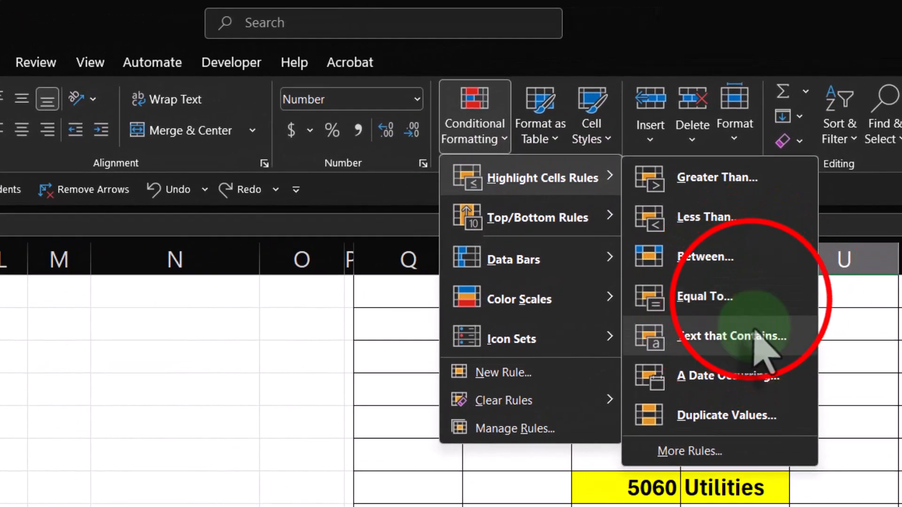
{"action": "left_click", "coordinate": [747, 295]}
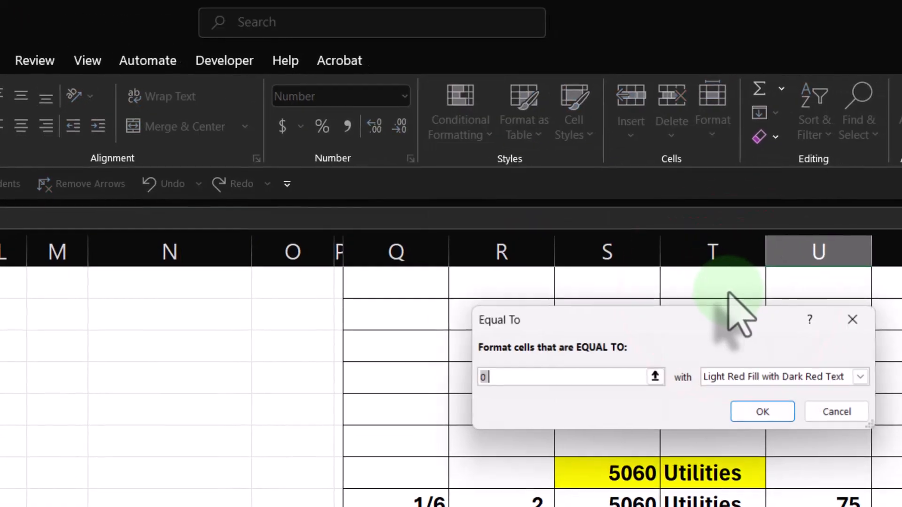
{"action": "type", "text": "0"}
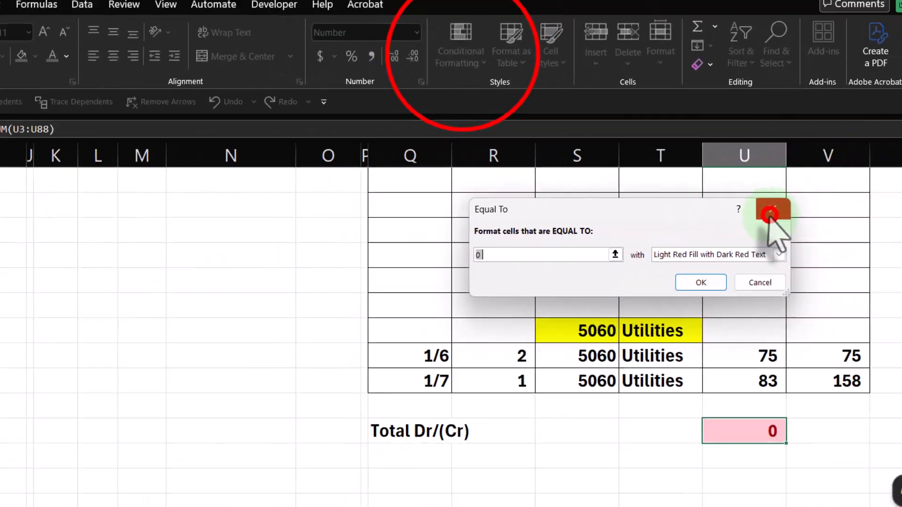
{"action": "left_click", "coordinate": [842, 286]}
Step: Add a conditional formatting rule to the total in U89 giving values between -2 and 2 Green Fill with Dark Green Text
{"action": "left_click", "coordinate": [528, 73]}
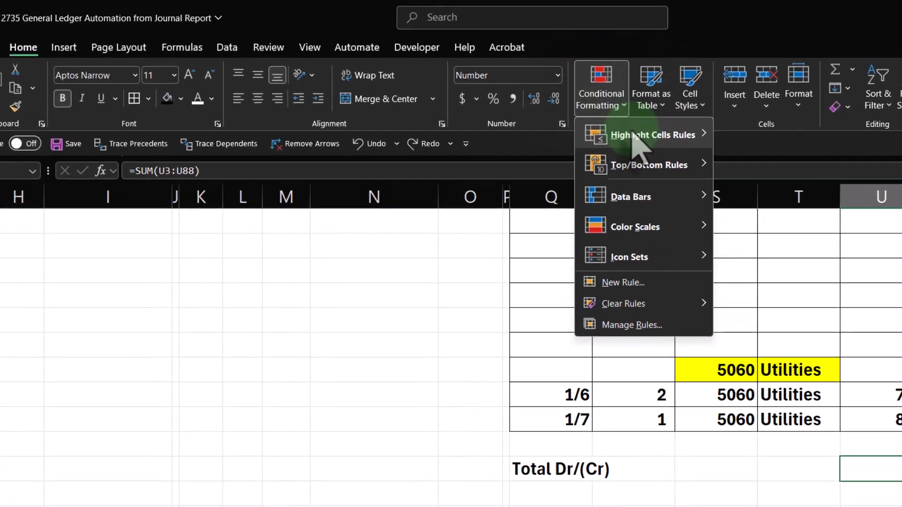
{"action": "mouse_move", "coordinate": [606, 112]}
{"action": "left_click", "coordinate": [747, 242]}
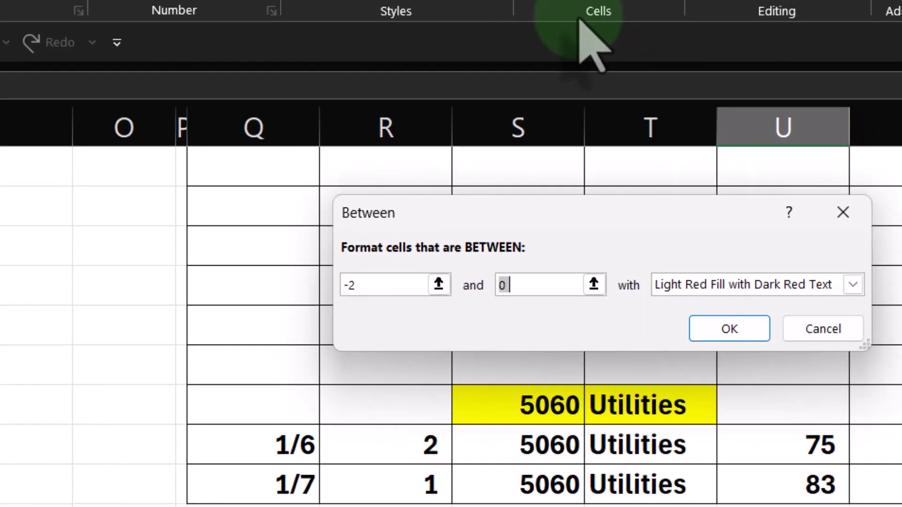
{"action": "type", "text": "2"}
{"action": "key", "text": "Tab"}
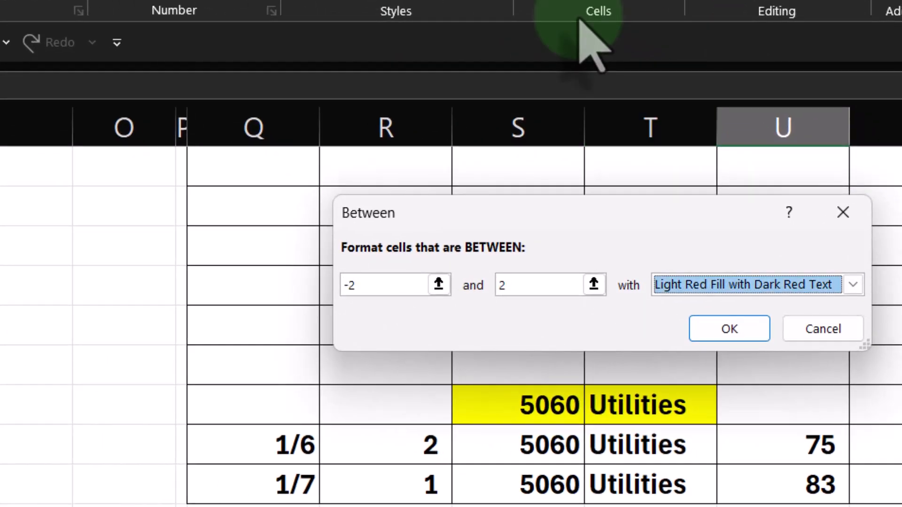
{"action": "left_click", "coordinate": [853, 285]}
{"action": "left_click", "coordinate": [798, 337]}
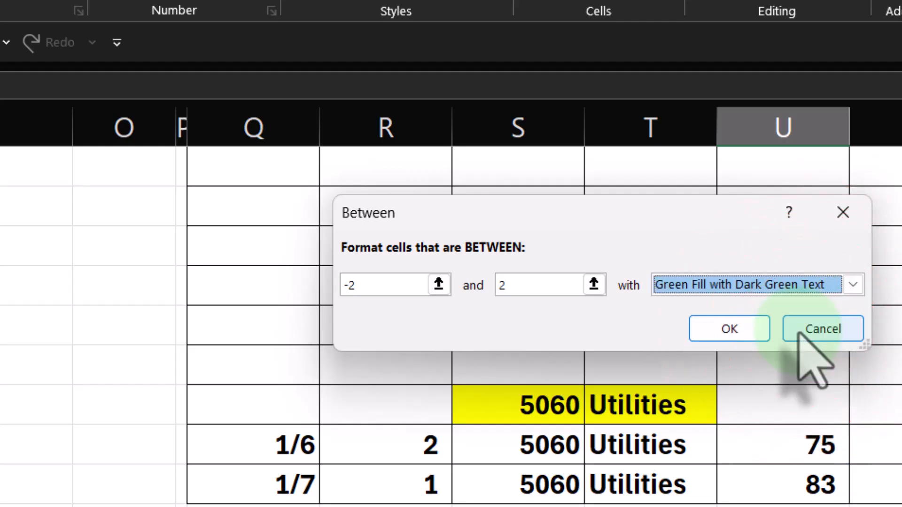
{"action": "left_click", "coordinate": [729, 328]}
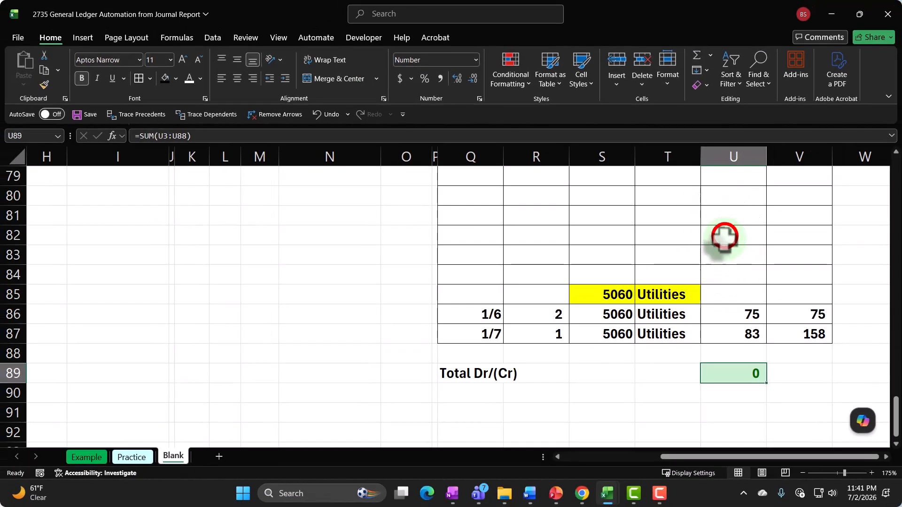
Step: Test the total's formatting rules by entering 3 and then -4 in the empty ledger cell U82, and clear it
{"action": "left_click", "coordinate": [721, 237]}
{"action": "type", "text": "3"}
{"action": "key", "text": "ctrl+Return"}
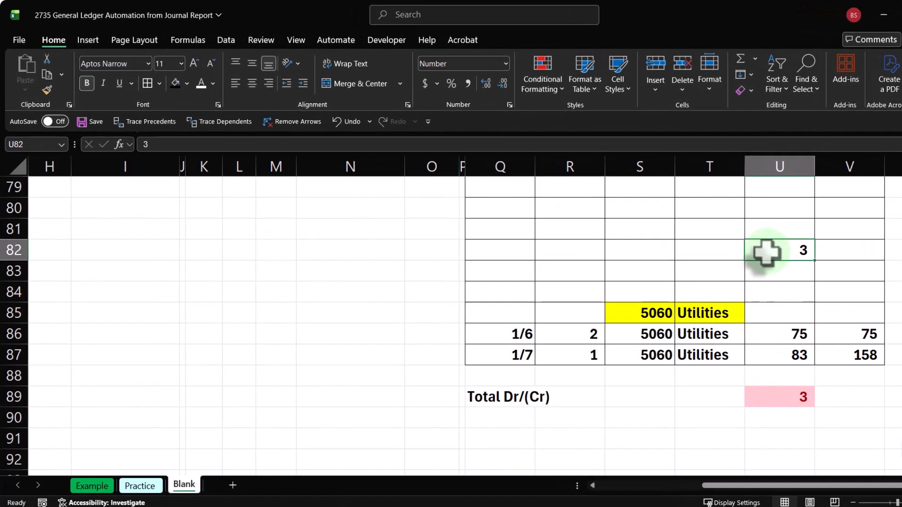
{"action": "type", "text": "-4"}
{"action": "key", "text": "Return"}
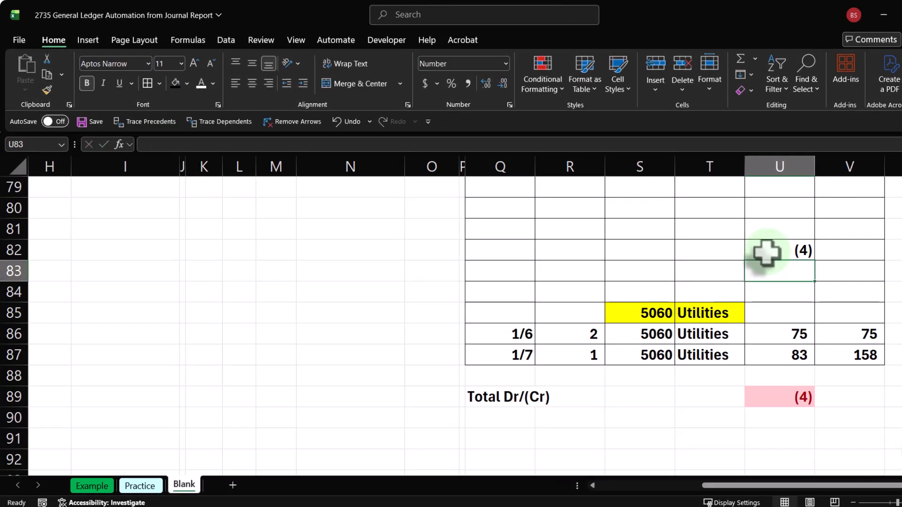
{"action": "key", "text": "Delete"}
{"action": "key", "text": "Down"}
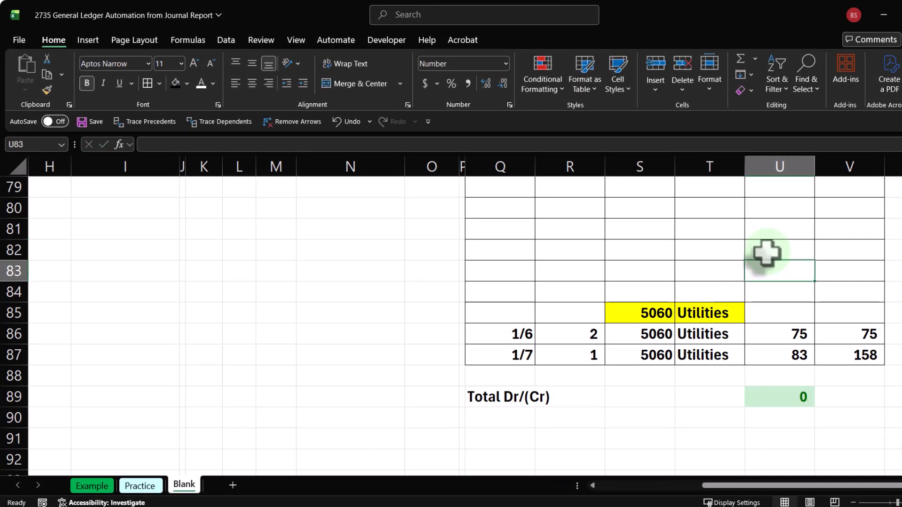
Step: Format the Total Dr/(Cr) label range Q89:T89 with black fill and white text, and add borders to Q89:U89
{"action": "left_click_drag", "start_coordinate": [528, 395], "coordinate": [677, 390]}
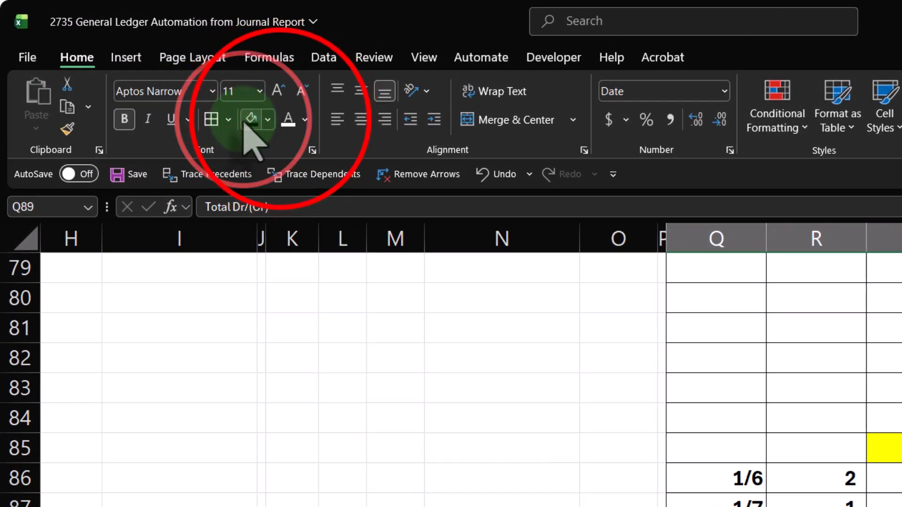
{"action": "left_click", "coordinate": [282, 119]}
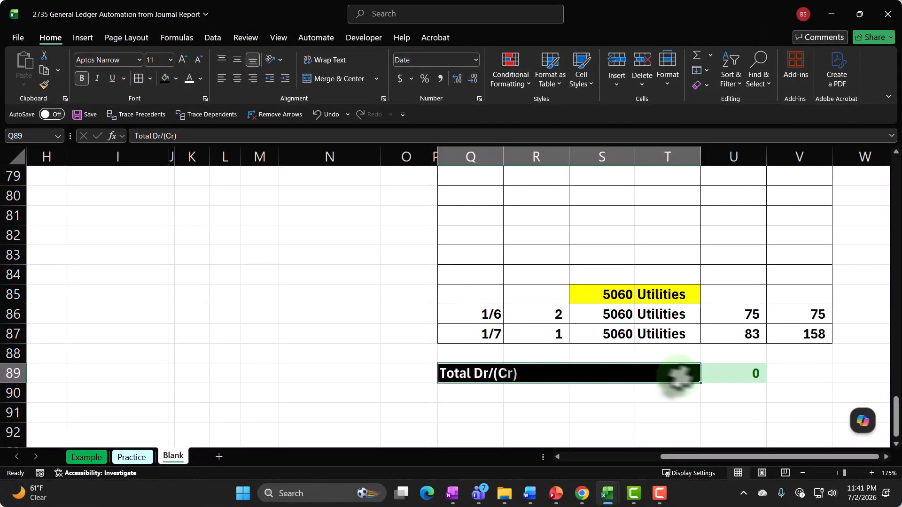
{"action": "left_click_drag", "start_coordinate": [472, 375], "coordinate": [746, 389]}
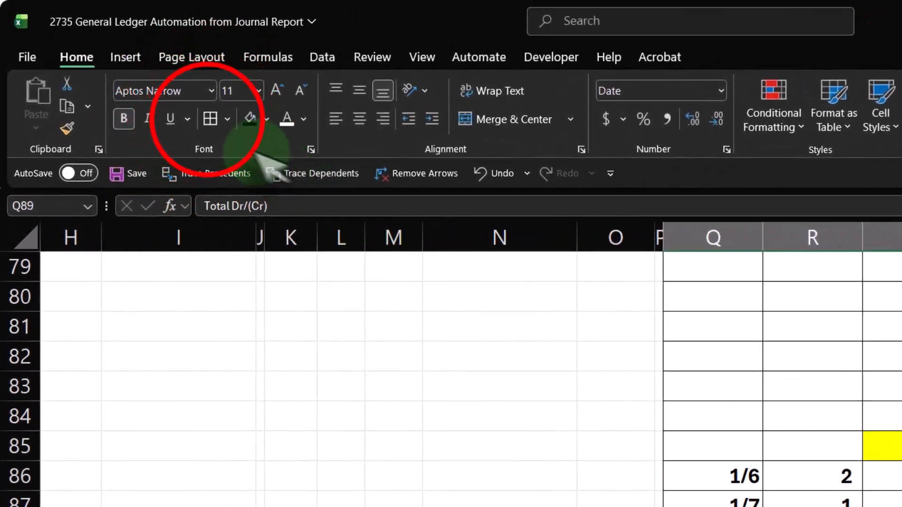
{"action": "left_click", "coordinate": [145, 82]}
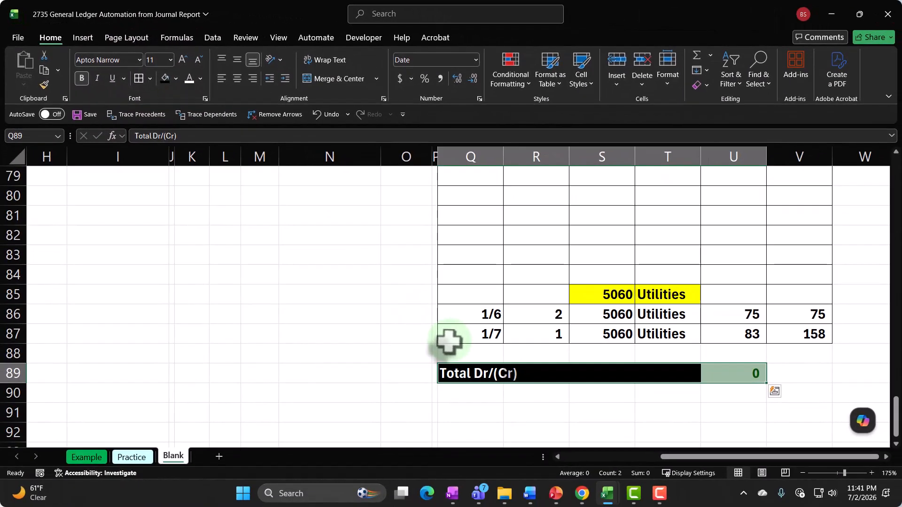
Step: Narrow the General Ledger's Date and Dep columns, Q and R, and autofit columns S through V to their contents
{"action": "scroll", "coordinate": [451, 340], "scroll_direction": "up", "scroll_amount": 20}
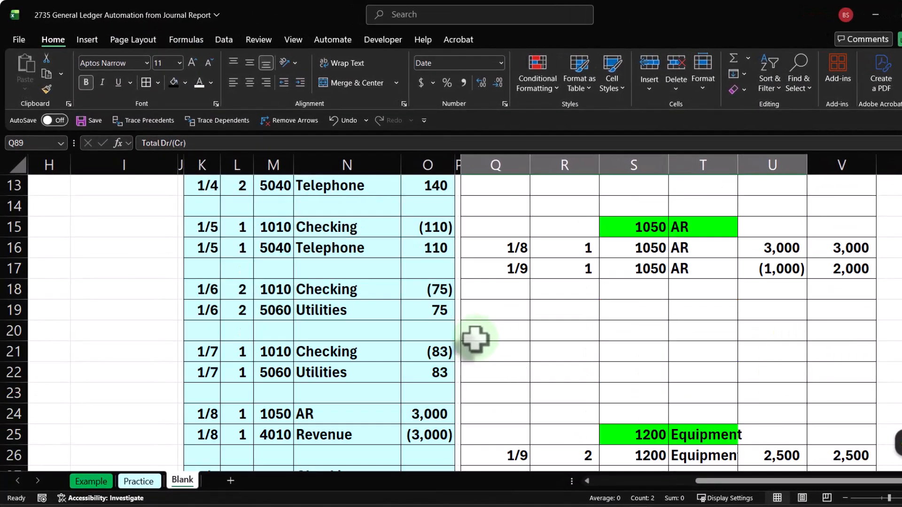
{"action": "scroll", "coordinate": [475, 339], "scroll_direction": "up", "scroll_amount": 4}
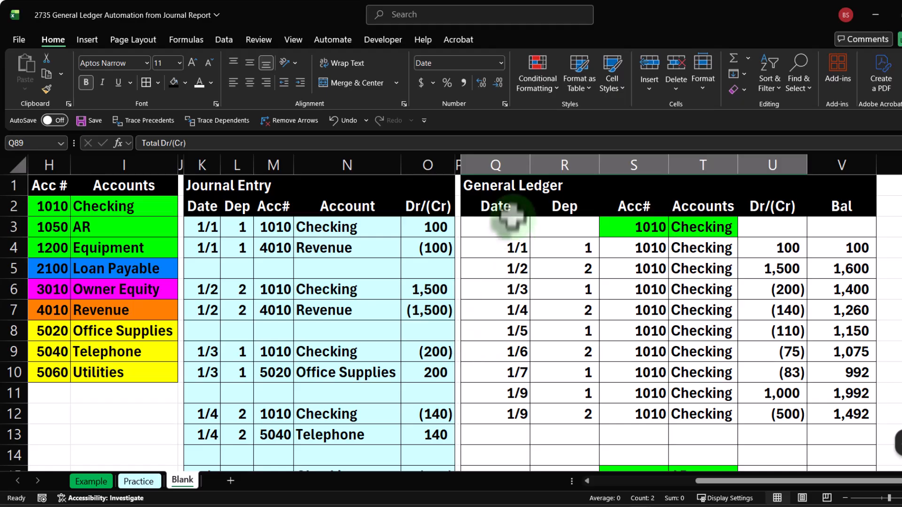
{"action": "left_click", "coordinate": [505, 162]}
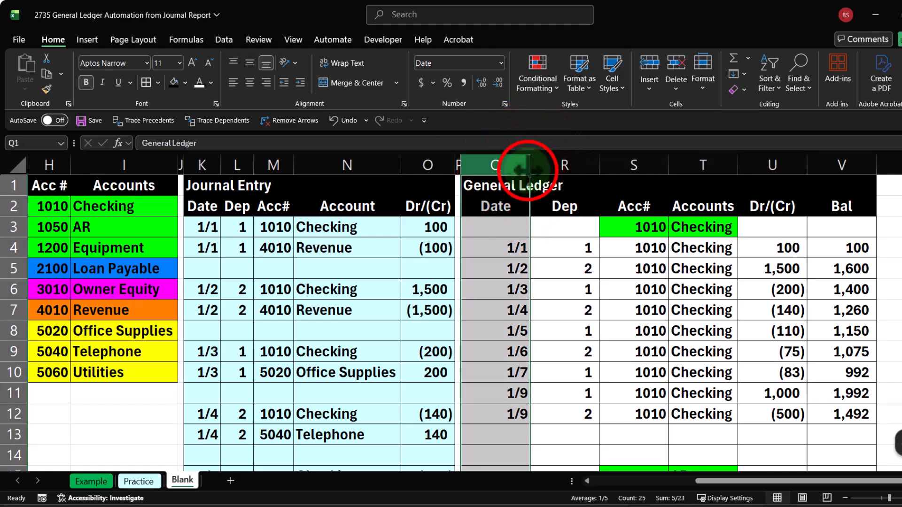
{"action": "left_click_drag", "start_coordinate": [526, 165], "coordinate": [497, 169]}
{"action": "left_click", "coordinate": [528, 162]}
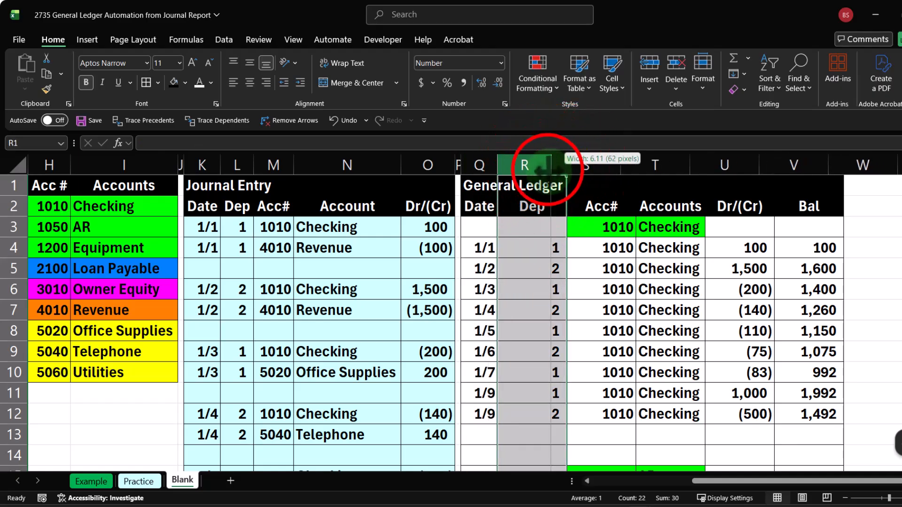
{"action": "left_click_drag", "start_coordinate": [551, 168], "coordinate": [738, 169]}
{"action": "double_click", "coordinate": [550, 168]}
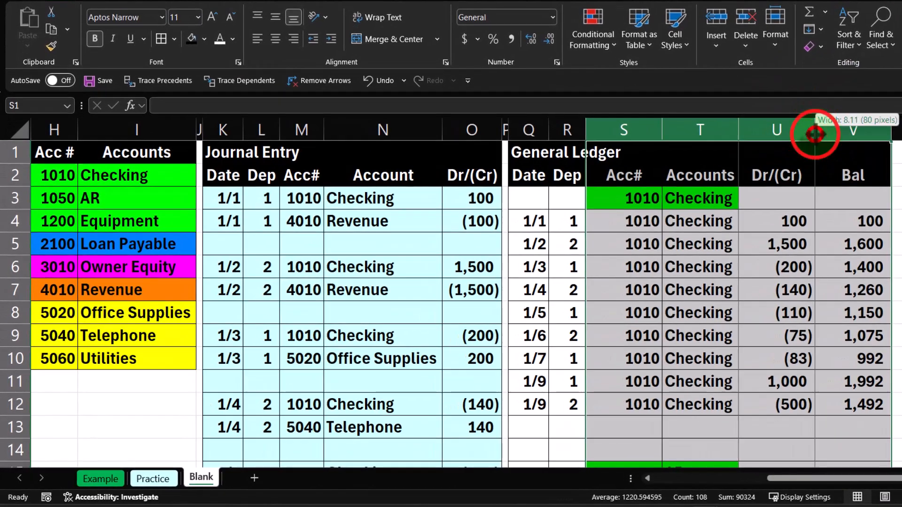
{"action": "double_click", "coordinate": [815, 134]}
{"action": "left_click", "coordinate": [741, 246]}
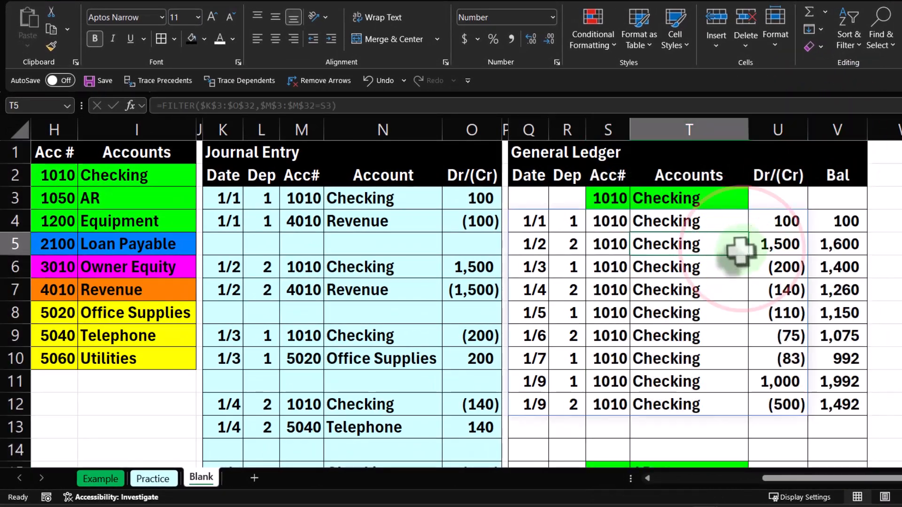
Step: Recode the 1/9 Equipment journal line to Owner Equity by setting M30 to =H6 and filling it across to N30
{"action": "scroll", "coordinate": [740, 252], "scroll_direction": "down", "scroll_amount": 1}
{"action": "scroll", "coordinate": [740, 251], "scroll_direction": "down", "scroll_amount": 10}
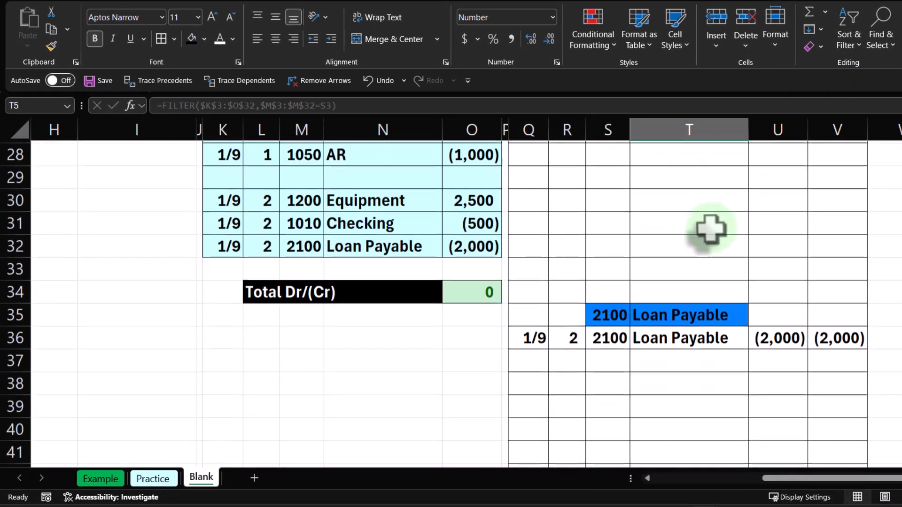
{"action": "scroll", "coordinate": [711, 242], "scroll_direction": "down", "scroll_amount": 3}
{"action": "scroll", "coordinate": [711, 241], "scroll_direction": "up", "scroll_amount": 14}
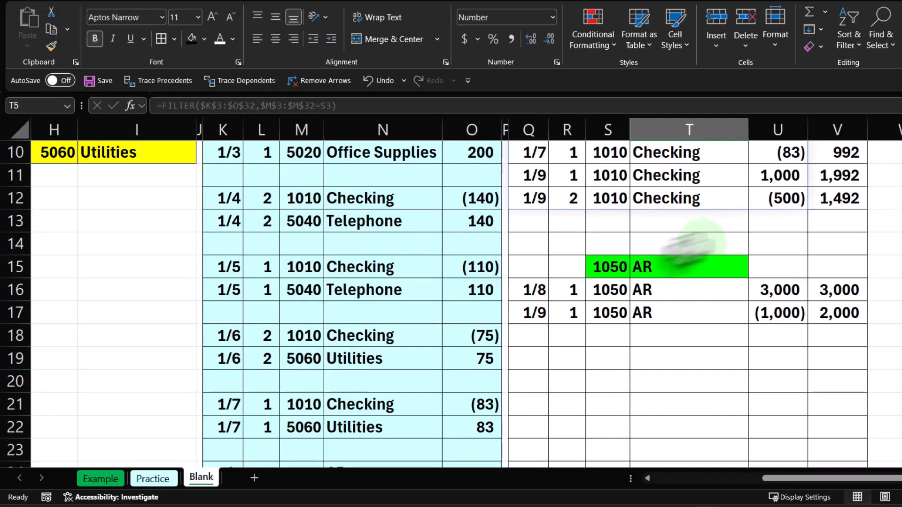
{"action": "scroll", "coordinate": [282, 282], "scroll_direction": "down", "scroll_amount": 8}
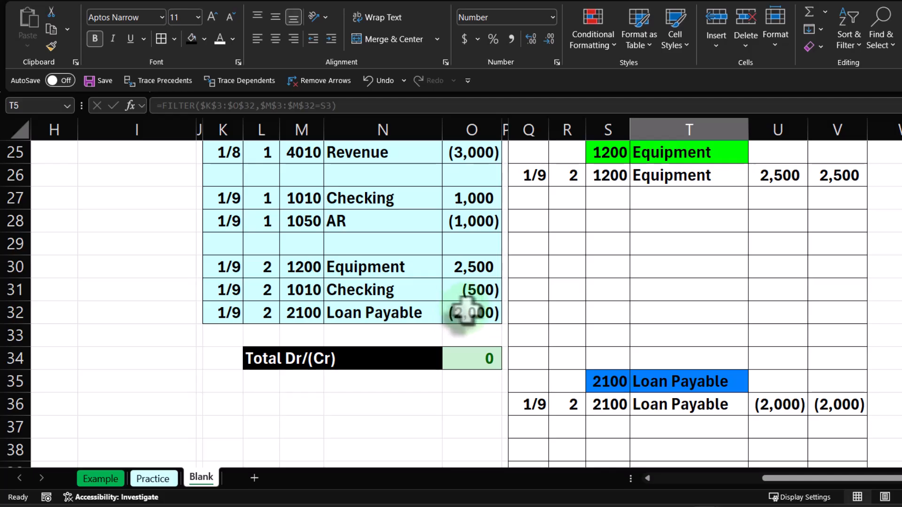
{"action": "left_click", "coordinate": [304, 267]}
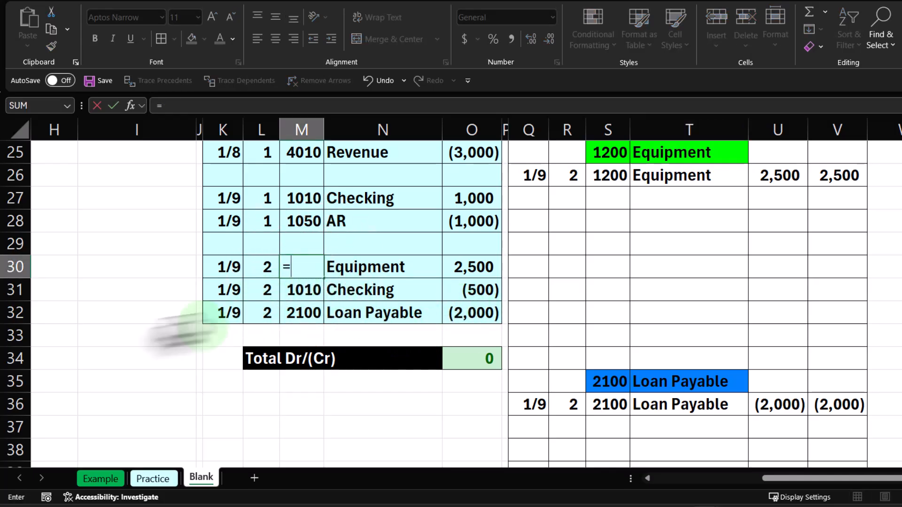
{"action": "scroll", "coordinate": [120, 345], "scroll_direction": "up", "scroll_amount": 8}
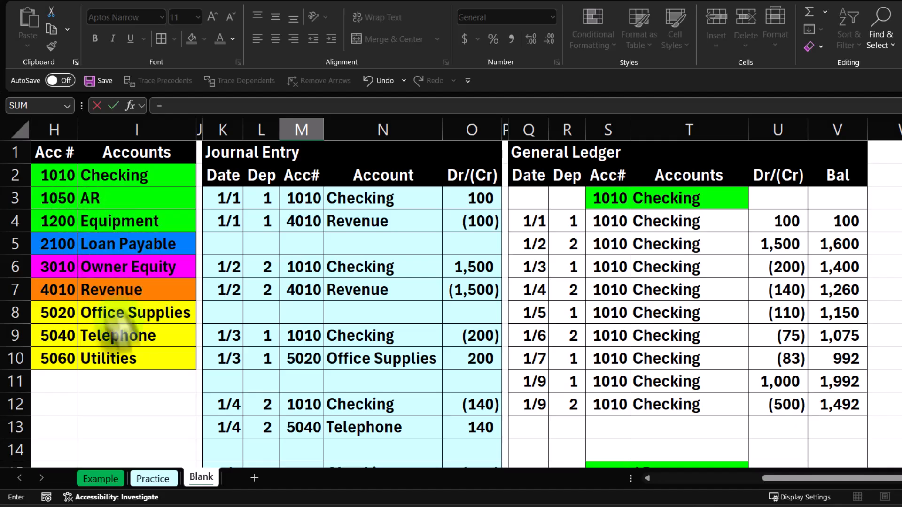
{"action": "left_click", "coordinate": [65, 264]}
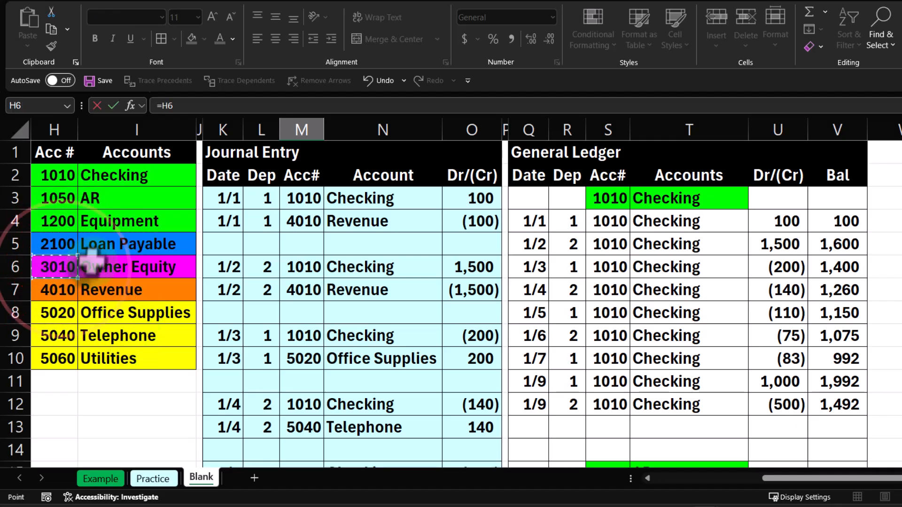
{"action": "key", "text": "Return"}
{"action": "scroll", "coordinate": [114, 279], "scroll_direction": "down", "scroll_amount": 2}
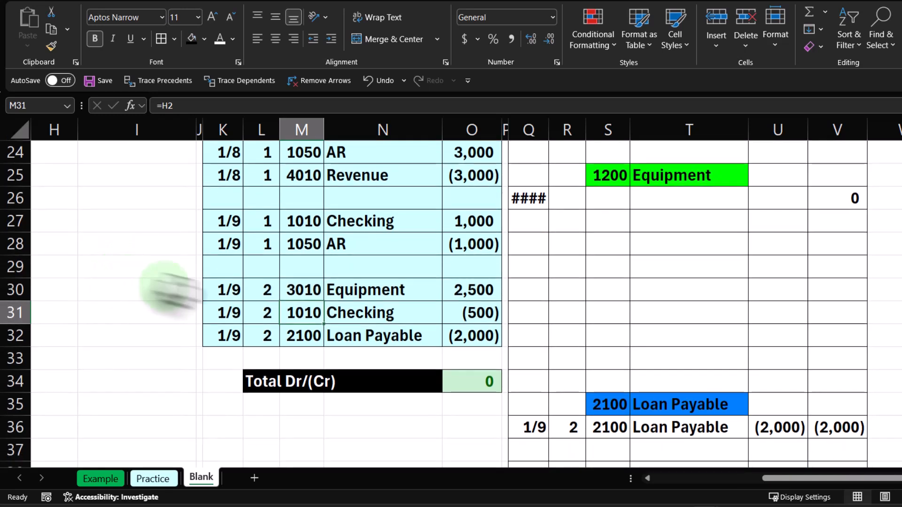
{"action": "left_click", "coordinate": [300, 290]}
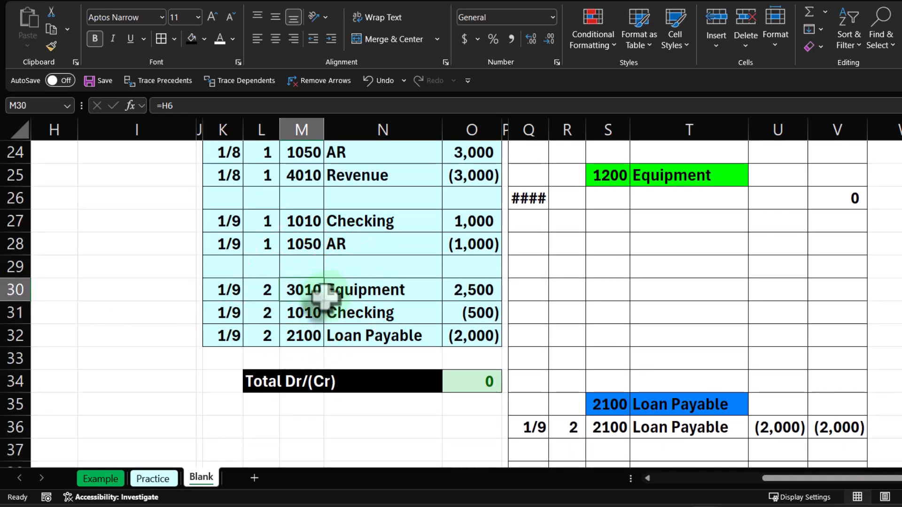
{"action": "left_click_drag", "start_coordinate": [323, 299], "coordinate": [404, 297]}
Step: Examine the ledger's Equipment and Owner Equity listings and the Dr/(Cr) check total for the recoded journal line
{"action": "scroll", "coordinate": [718, 331], "scroll_direction": "up", "scroll_amount": 5}
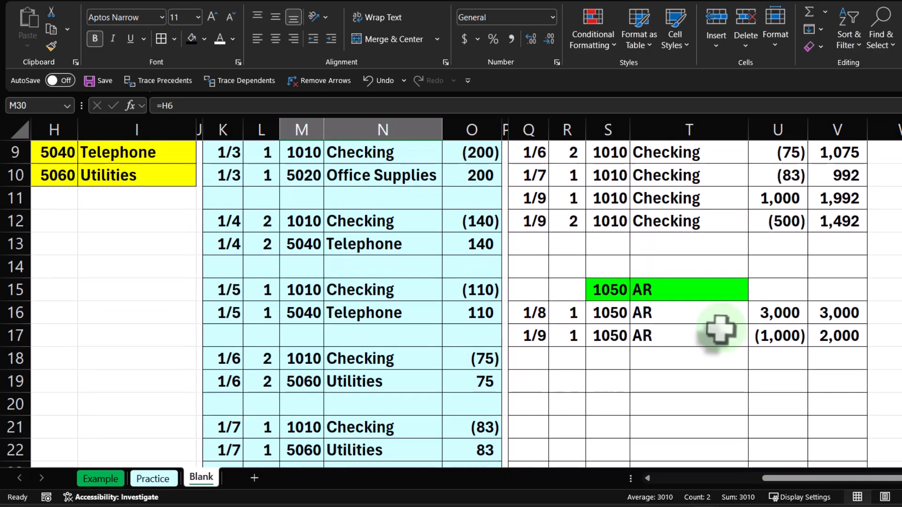
{"action": "scroll", "coordinate": [720, 330], "scroll_direction": "up", "scroll_amount": 3}
{"action": "scroll", "coordinate": [718, 331], "scroll_direction": "down", "scroll_amount": 6}
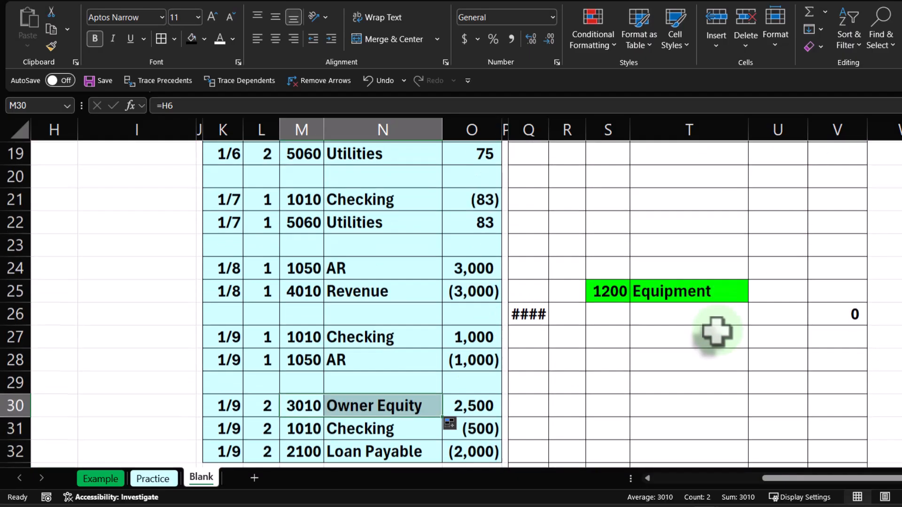
{"action": "scroll", "coordinate": [654, 332], "scroll_direction": "down", "scroll_amount": 2}
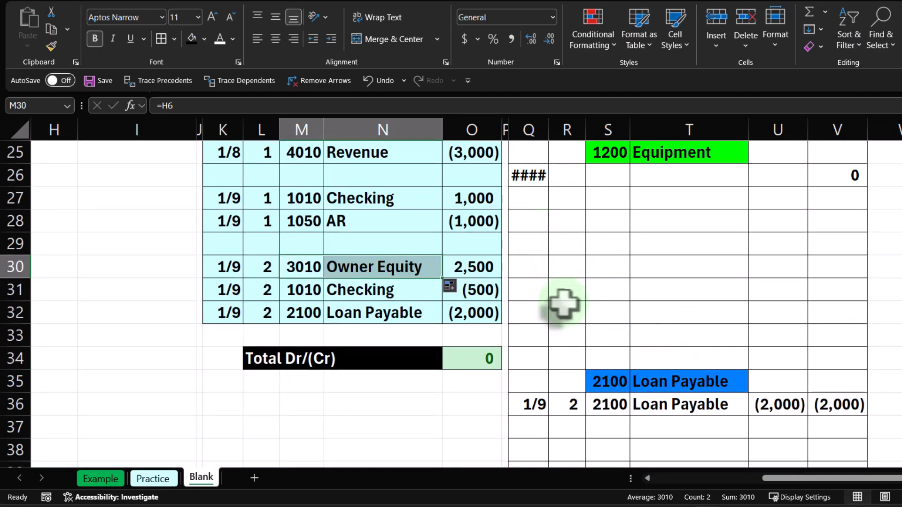
{"action": "scroll", "coordinate": [573, 246], "scroll_direction": "down", "scroll_amount": 4}
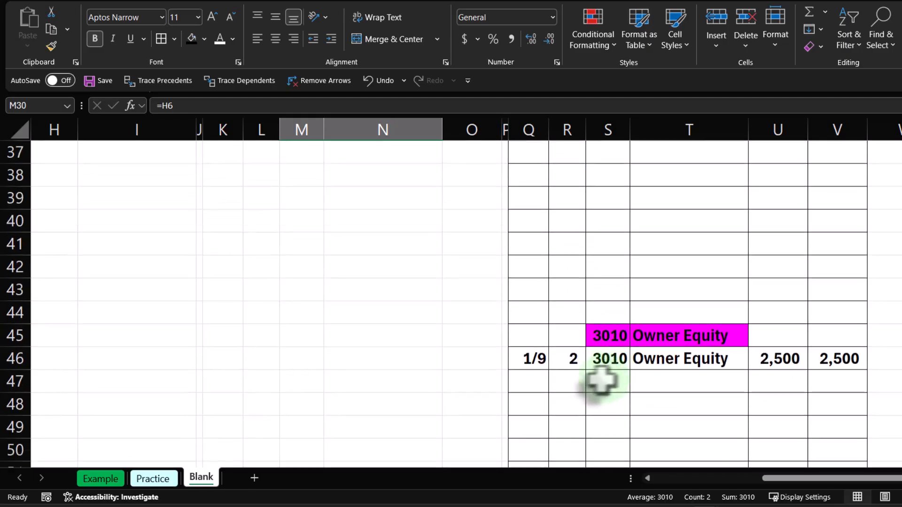
{"action": "scroll", "coordinate": [635, 378], "scroll_direction": "down", "scroll_amount": 8}
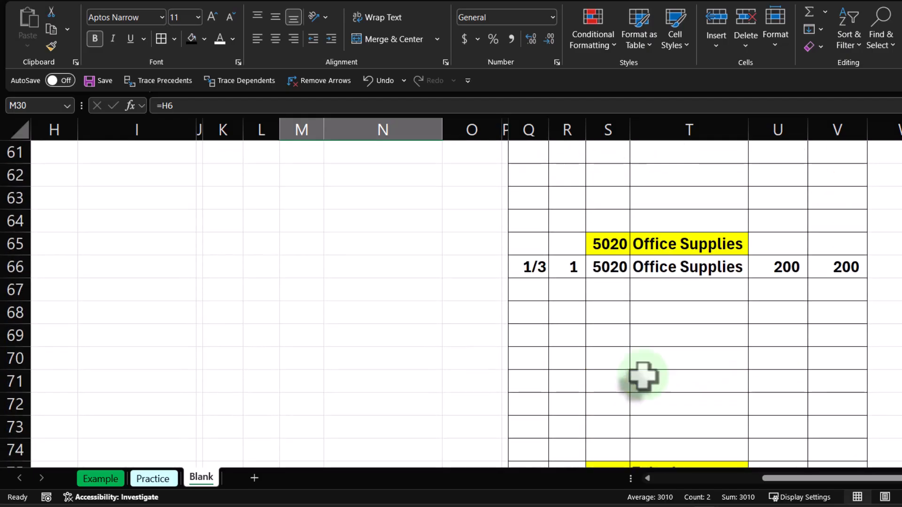
{"action": "scroll", "coordinate": [643, 376], "scroll_direction": "down", "scroll_amount": 6}
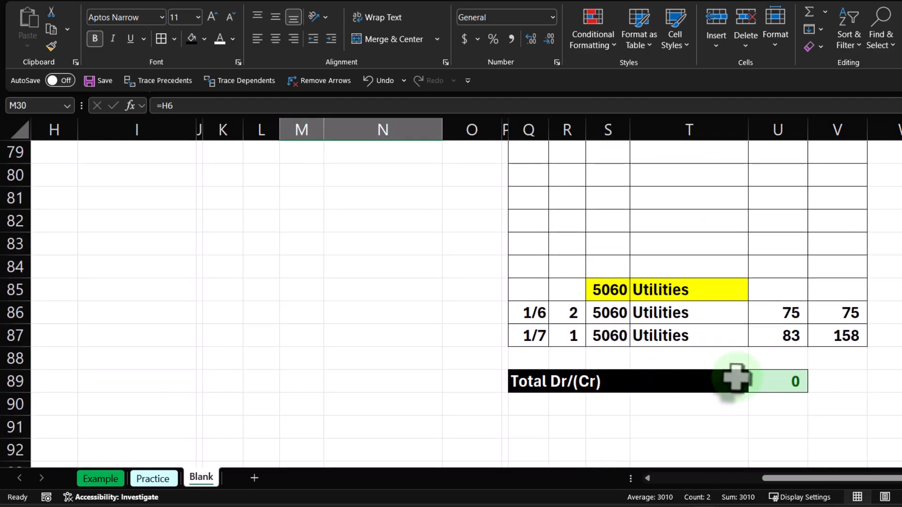
{"action": "scroll", "coordinate": [737, 383], "scroll_direction": "up", "scroll_amount": 20}
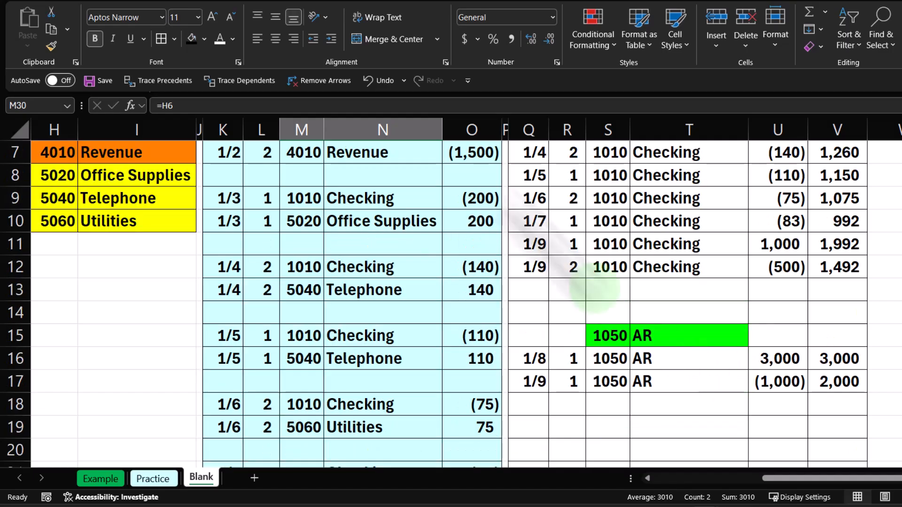
Step: Undo the Owner Equity recoding of M30:N30 and review the ledger listings down to the Dr/(Cr) total
{"action": "left_click", "coordinate": [379, 80]}
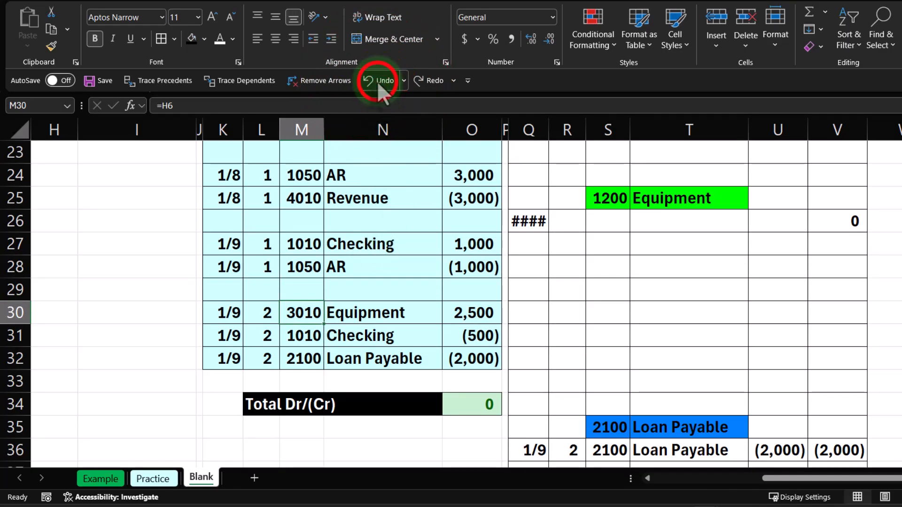
{"action": "left_click", "coordinate": [379, 80]}
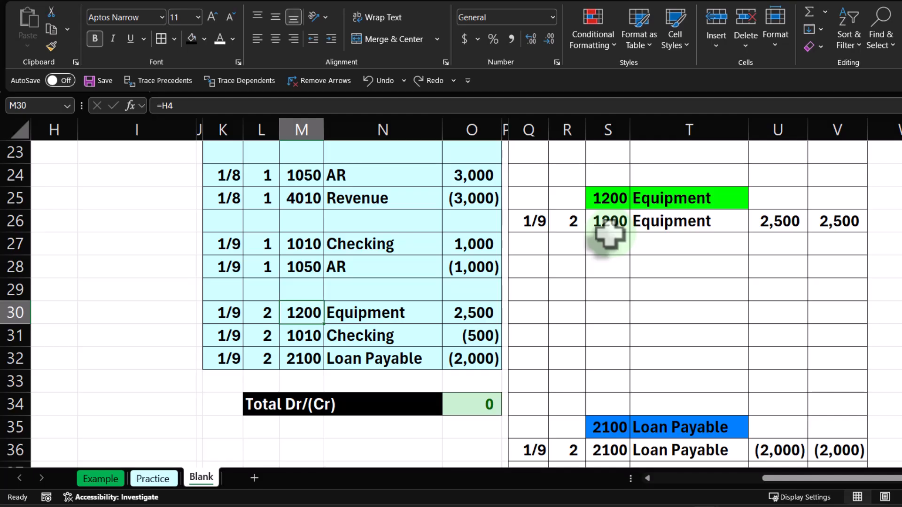
{"action": "scroll", "coordinate": [609, 235], "scroll_direction": "down", "scroll_amount": 15}
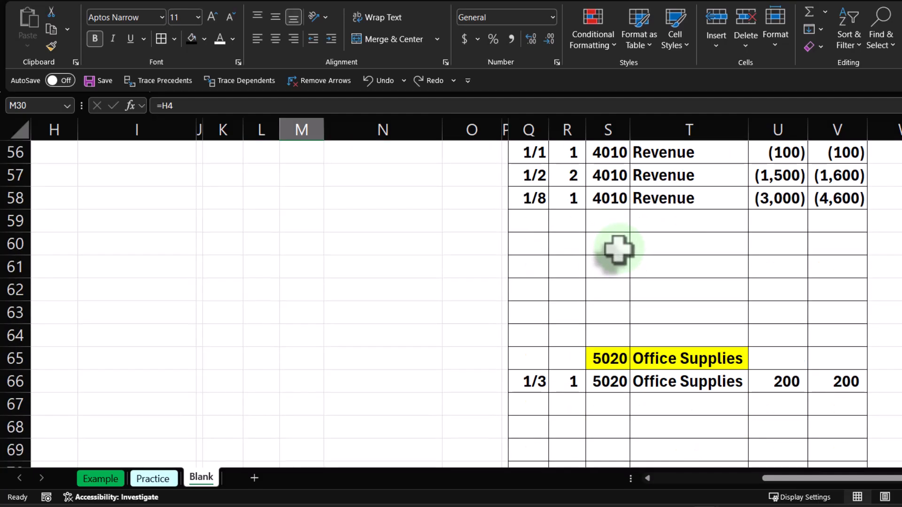
{"action": "scroll", "coordinate": [618, 257], "scroll_direction": "down", "scroll_amount": 5}
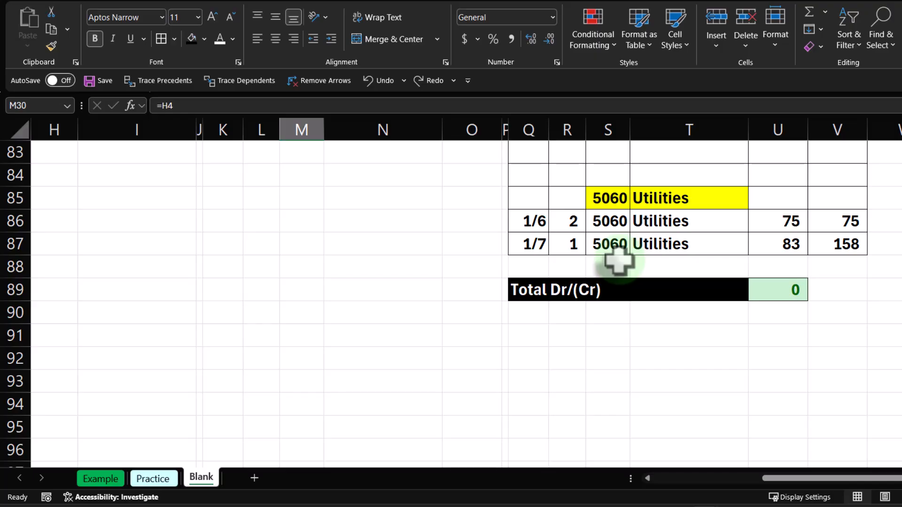
{"action": "scroll", "coordinate": [630, 272], "scroll_direction": "up", "scroll_amount": 20}
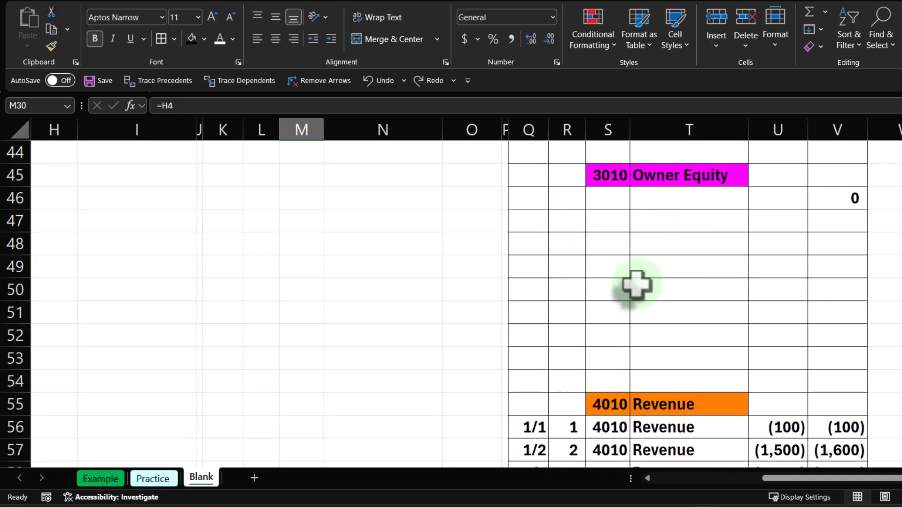
{"action": "left_click", "coordinate": [653, 192]}
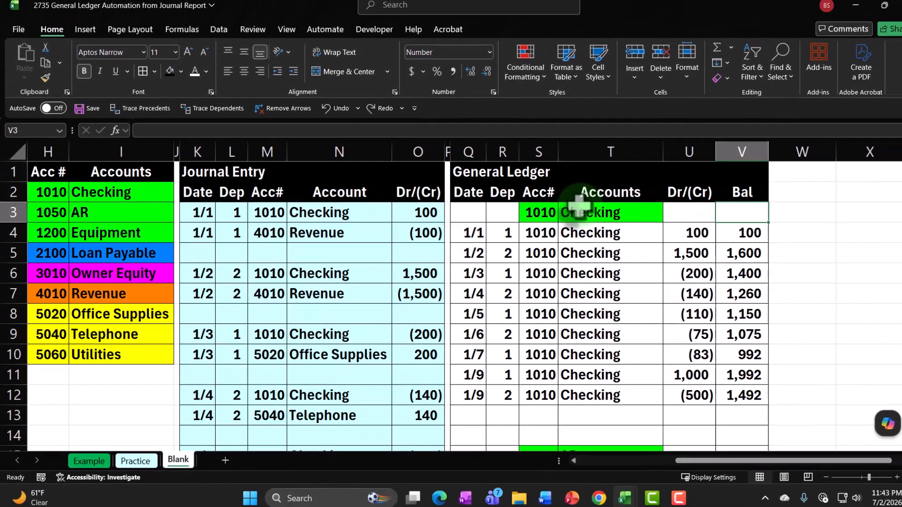
{"action": "key", "text": "Right"}
{"action": "key", "text": "Right"}
{"action": "key", "text": "Right"}
{"action": "key", "text": "Right"}
{"action": "key", "text": "Right"}
{"action": "key", "text": "Right"}
{"action": "key", "text": "Right"}
{"action": "key", "text": "Right"}
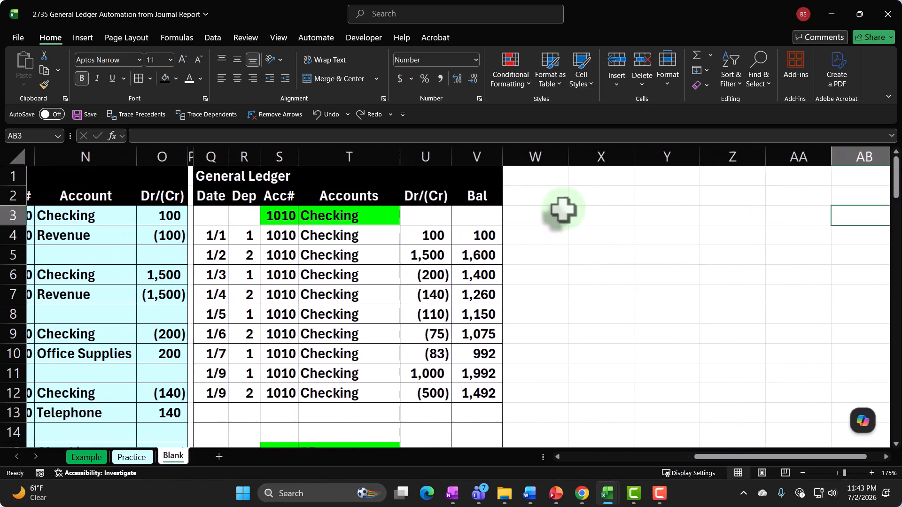
Step: Review the Blank sheet's chart of accounts, Journal Entry table and General Ledger side by side
{"action": "key", "text": "Right"}
{"action": "key", "text": "Right"}
{"action": "key", "text": "Right"}
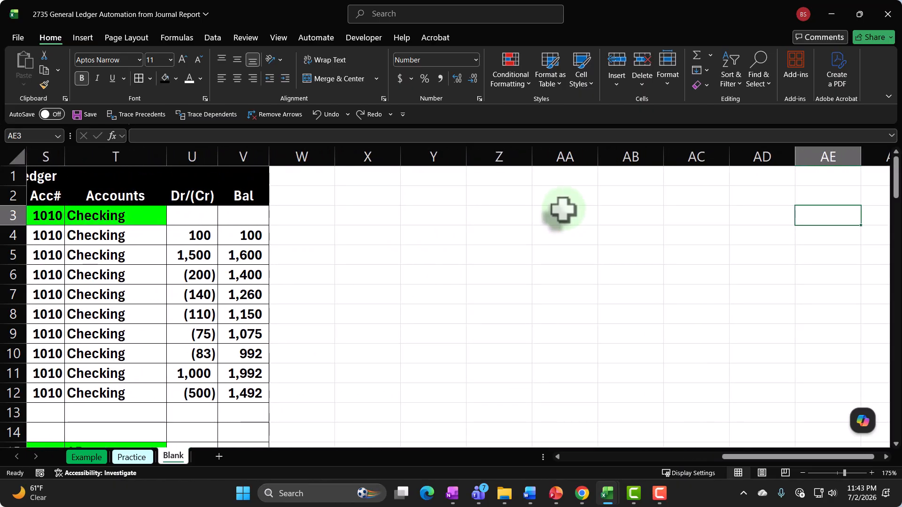
{"action": "key", "text": "Left"}
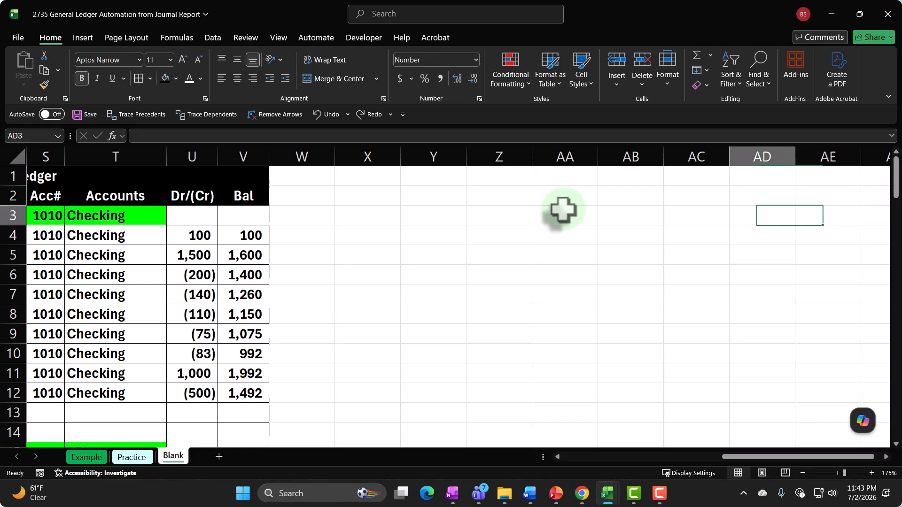
{"action": "key", "text": "Left"}
{"action": "key", "text": "Left"}
{"action": "key", "text": "Left"}
{"action": "key", "text": "Left"}
{"action": "key", "text": "Left"}
{"action": "key", "text": "Left"}
{"action": "key", "text": "Left"}
{"action": "key", "text": "Left"}
{"action": "key", "text": "Left"}
{"action": "key", "text": "Left"}
{"action": "key", "text": "Left"}
{"action": "key", "text": "Left"}
{"action": "key", "text": "Left"}
{"action": "key", "text": "Left"}
{"action": "key", "text": "Left"}
{"action": "key", "text": "Left"}
{"action": "key", "text": "Left"}
{"action": "key", "text": "Left"}
{"action": "key", "text": "Left"}
{"action": "key", "text": "Left"}
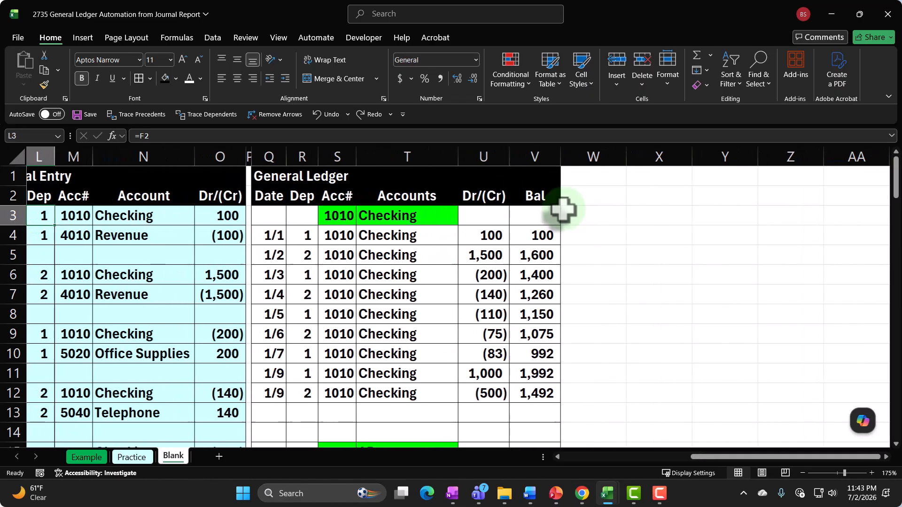
{"action": "key", "text": "Left"}
{"action": "key", "text": "Left"}
{"action": "key", "text": "Left"}
{"action": "key", "text": "Left"}
{"action": "key", "text": "Left"}
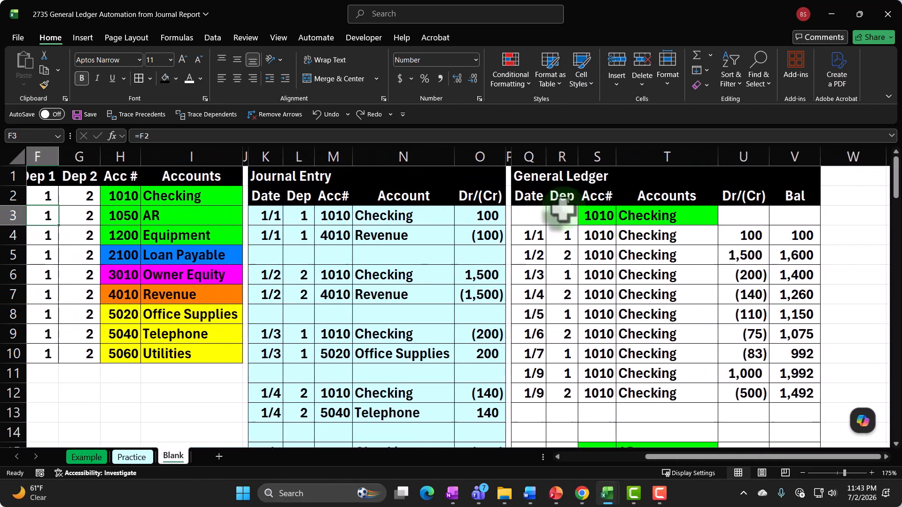
{"action": "key", "text": "Delete"}
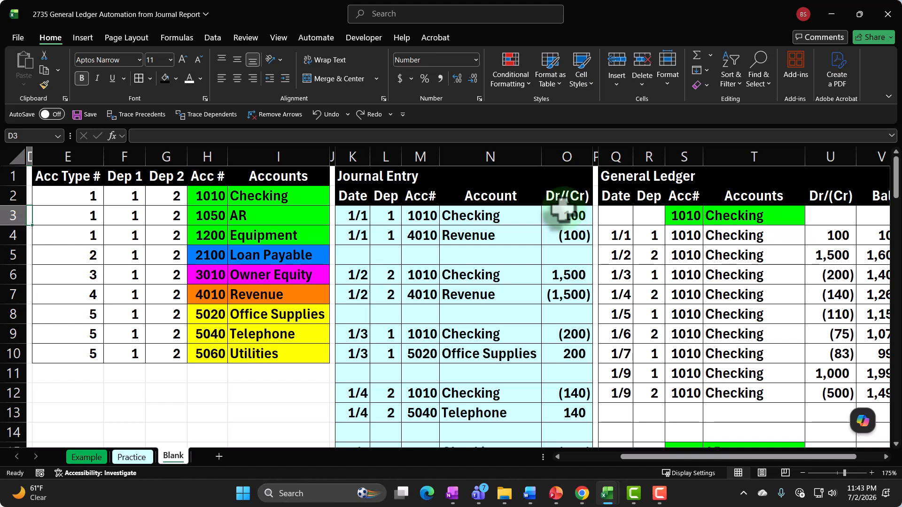
{"action": "left_click", "coordinate": [365, 217]}
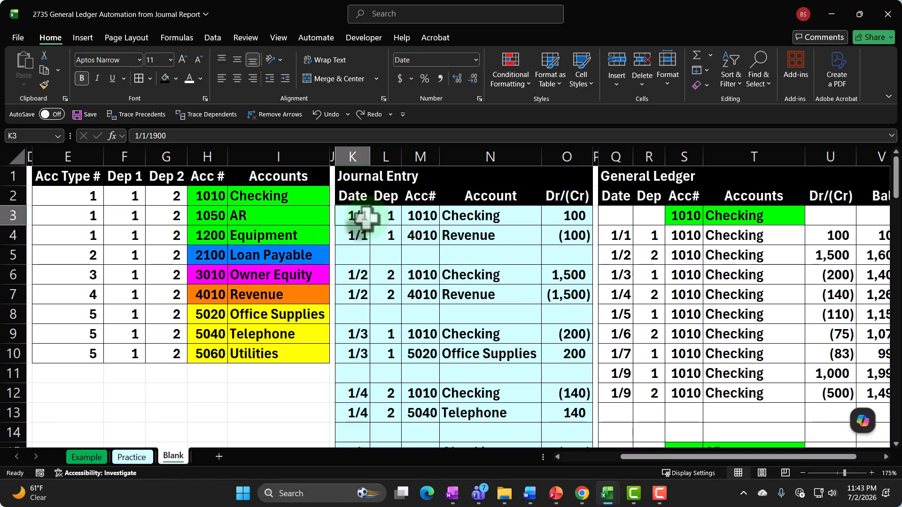
{"action": "key", "text": "Right"}
{"action": "key", "text": "Right"}
{"action": "key", "text": "Right"}
{"action": "key", "text": "Right"}
{"action": "key", "text": "Right"}
{"action": "key", "text": "Right"}
{"action": "key", "text": "Right"}
{"action": "key", "text": "Right"}
{"action": "key", "text": "Right"}
{"action": "key", "text": "Right"}
{"action": "key", "text": "Right"}
{"action": "key", "text": "Right"}
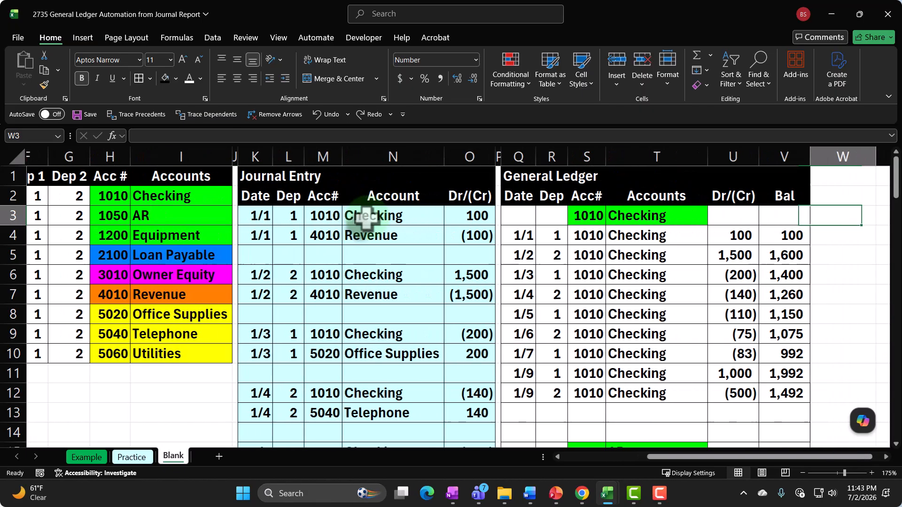
{"action": "scroll", "coordinate": [742, 362], "scroll_direction": "down", "scroll_amount": 9}
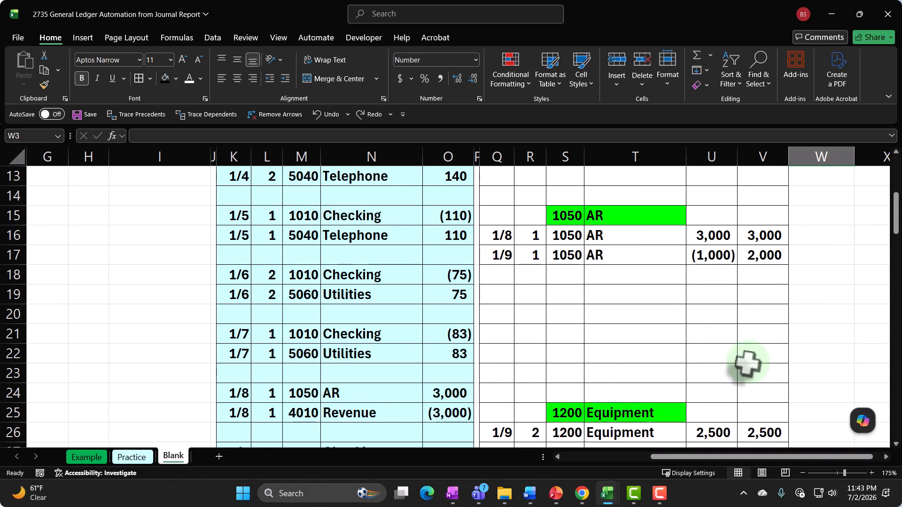
{"action": "scroll", "coordinate": [740, 364], "scroll_direction": "down", "scroll_amount": 5}
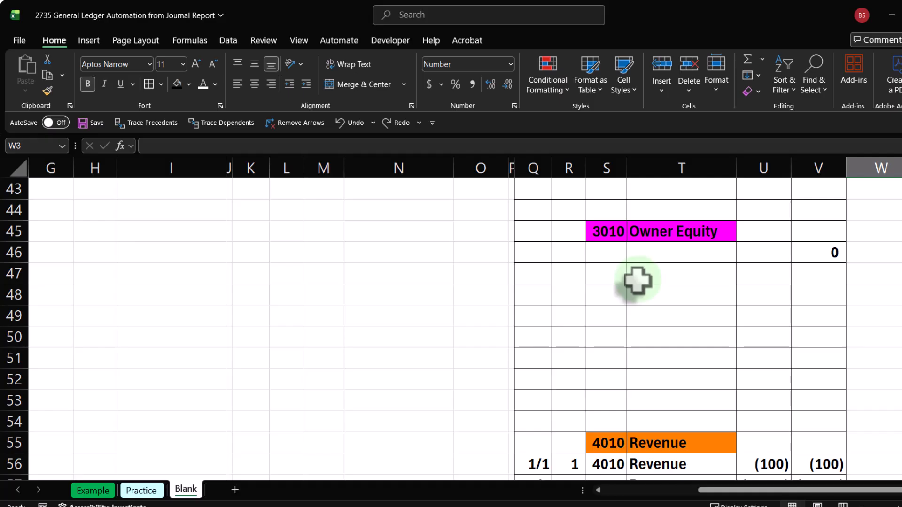
{"action": "scroll", "coordinate": [638, 281], "scroll_direction": "down", "scroll_amount": 3}
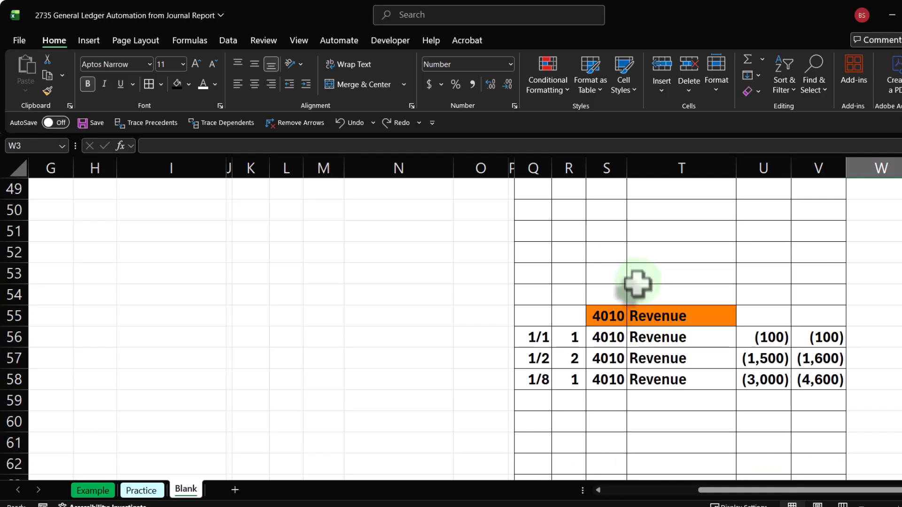
{"action": "left_click_drag", "start_coordinate": [545, 275], "coordinate": [799, 326]}
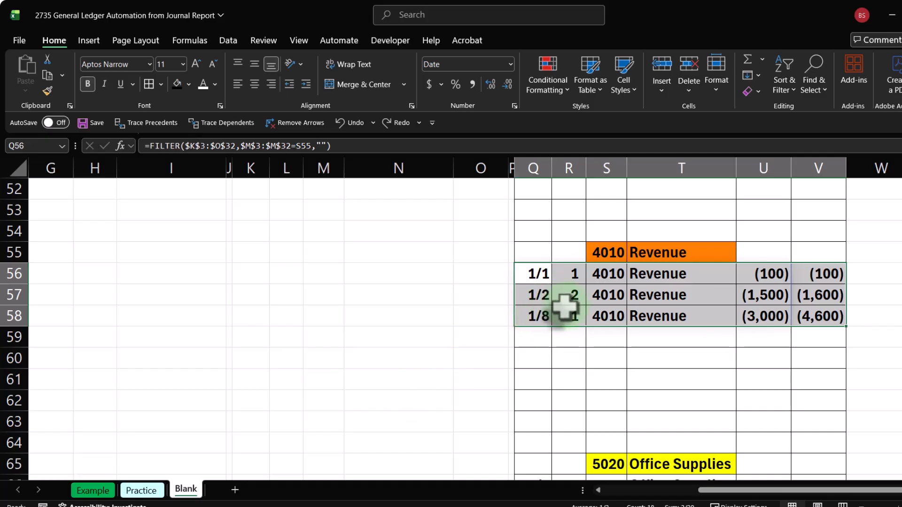
{"action": "scroll", "coordinate": [565, 305], "scroll_direction": "up", "scroll_amount": 3}
{"action": "left_click_drag", "start_coordinate": [528, 252], "coordinate": [804, 425]}
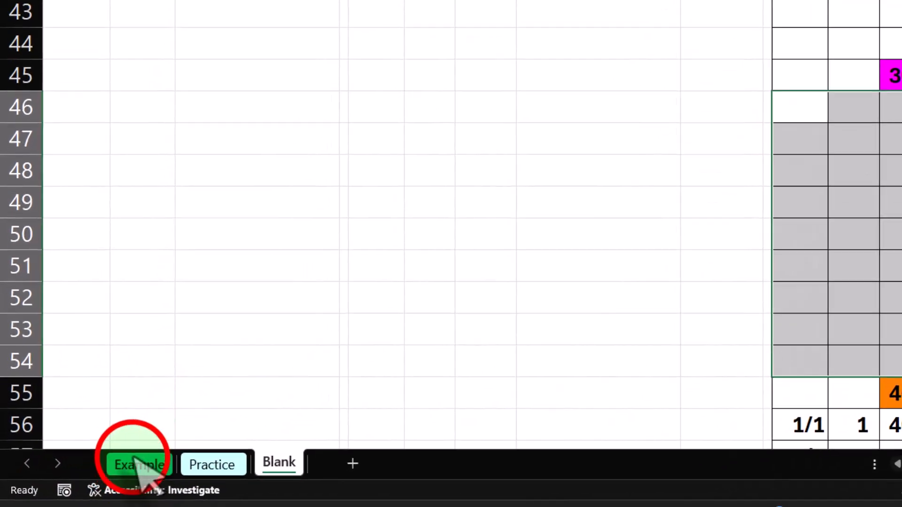
Step: Go to the Example sheet and examine its Trial Balance and Trial Balance by Dept, including the SUMIFS formula in AC6
{"action": "left_click", "coordinate": [96, 491]}
{"action": "left_click", "coordinate": [729, 161]}
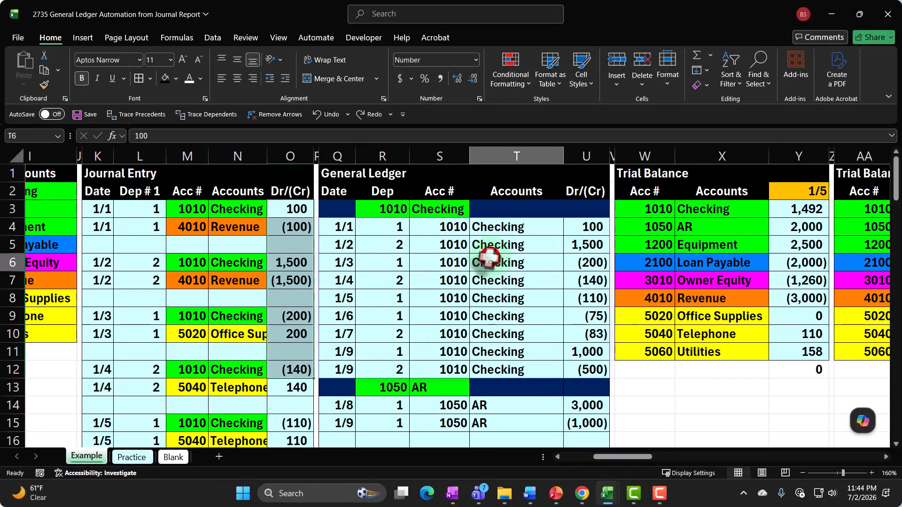
{"action": "key", "text": "Right"}
{"action": "key", "text": "Right"}
{"action": "key", "text": "Right"}
{"action": "key", "text": "Right"}
{"action": "key", "text": "Right"}
{"action": "key", "text": "Right"}
{"action": "key", "text": "Right"}
{"action": "key", "text": "Right"}
{"action": "key", "text": "Right"}
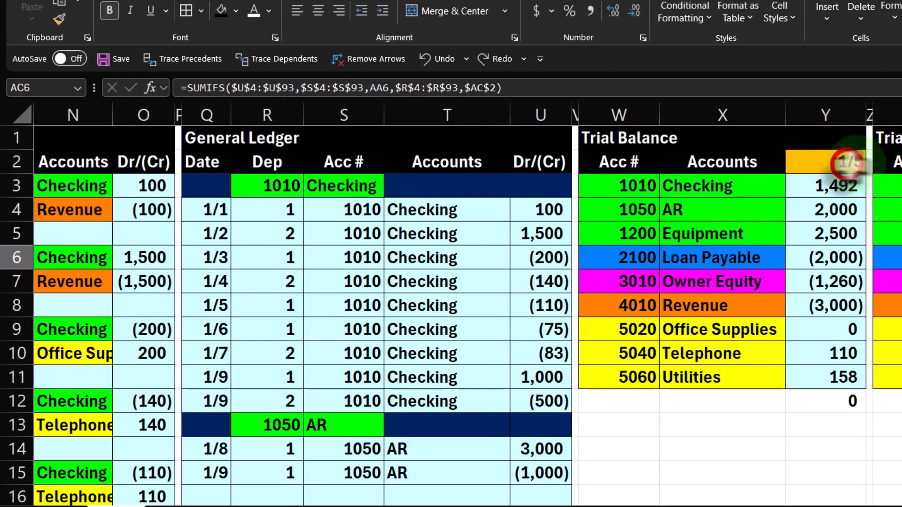
Step: Set the Trial Balance date in Y2 to 1/1 and check the Revenue through Utilities balances in Y8:Y11
{"action": "left_click", "coordinate": [843, 161]}
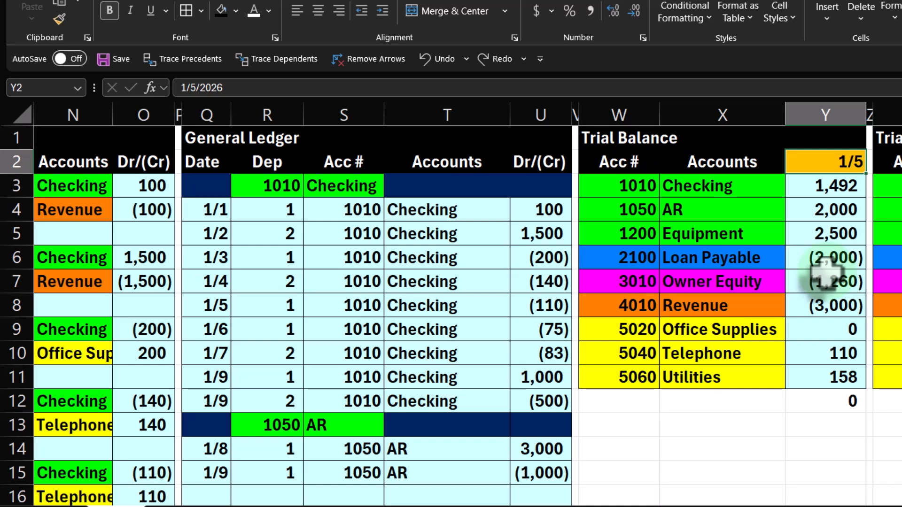
{"action": "type", "text": "1"}
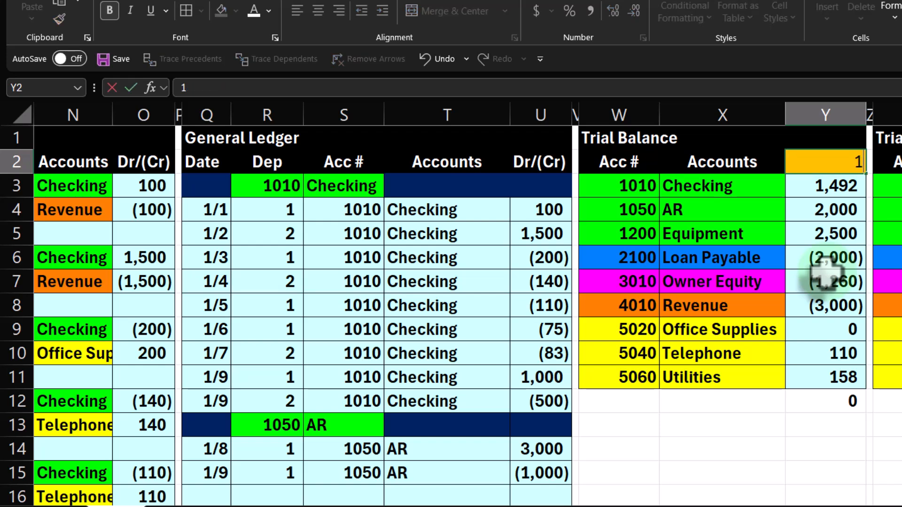
{"action": "type", "text": "/1"}
{"action": "key", "text": "Return"}
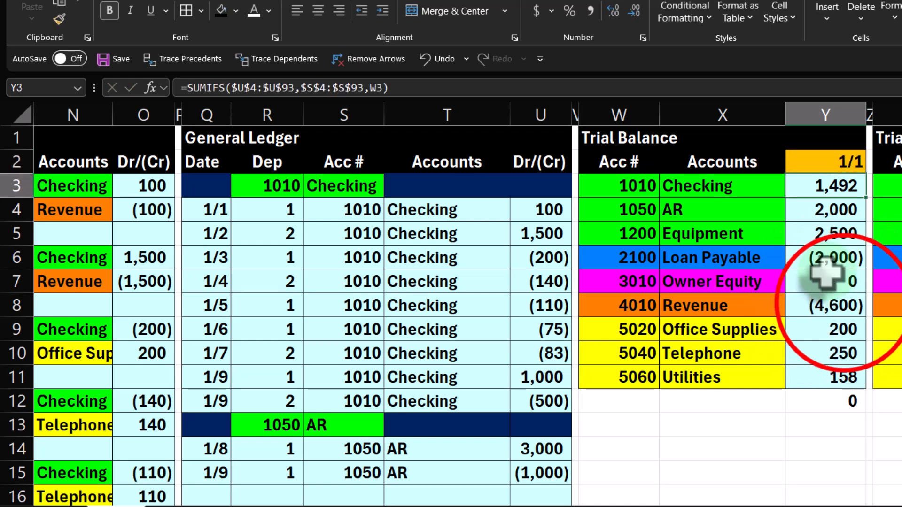
{"action": "left_click_drag", "start_coordinate": [843, 302], "coordinate": [841, 376]}
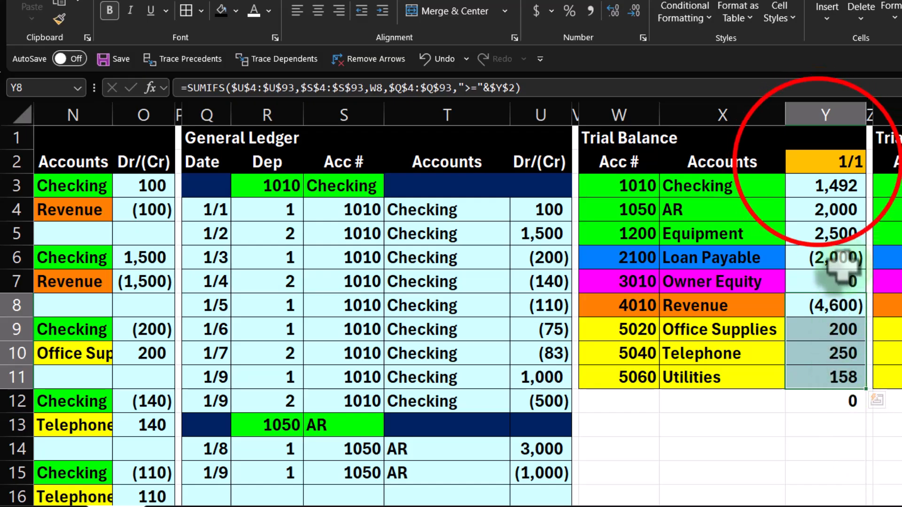
Step: Set the Trial Balance date in Y2 to 1/5
{"action": "left_click", "coordinate": [816, 162]}
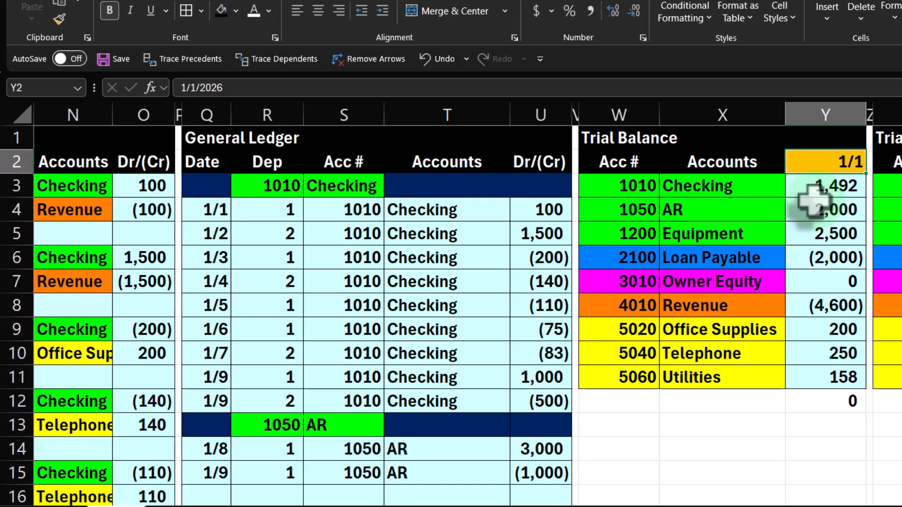
{"action": "type", "text": "1/5"}
{"action": "key", "text": "Return"}
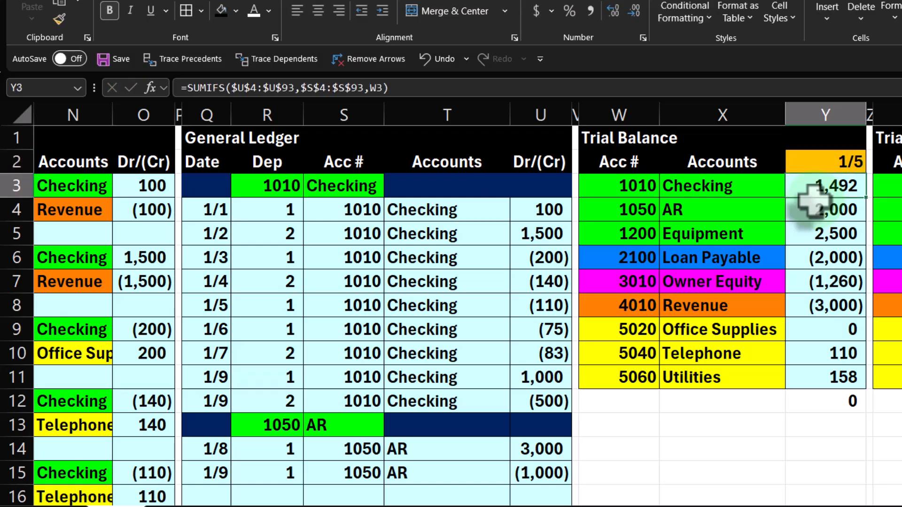
Step: Inspect the Owner Equity formula in Y7, the date in Y2 and the Revenue through Utilities formulas in Y8:Y11
{"action": "left_click", "coordinate": [829, 281]}
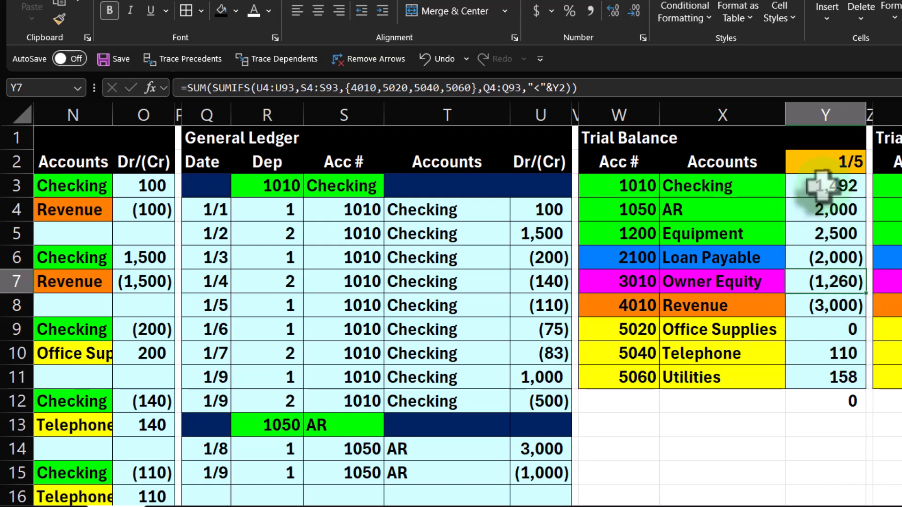
{"action": "left_click", "coordinate": [821, 165]}
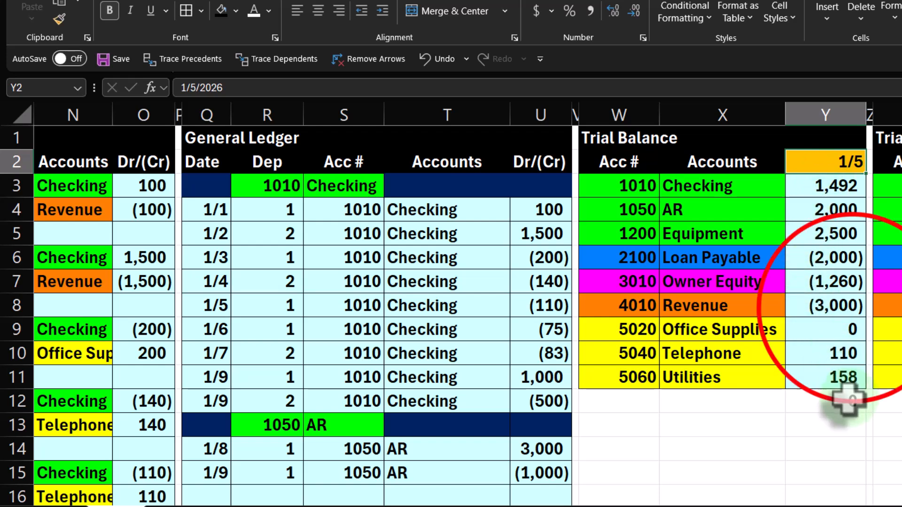
{"action": "left_click_drag", "start_coordinate": [844, 311], "coordinate": [845, 373]}
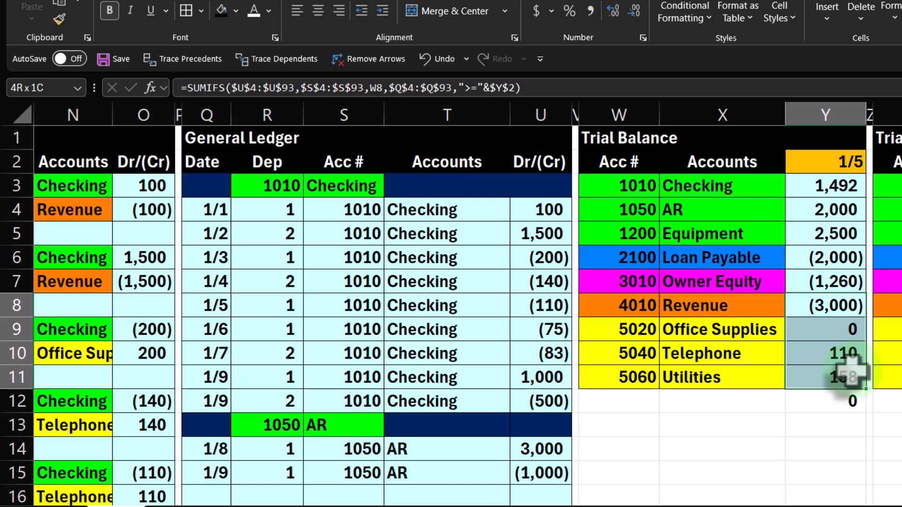
{"action": "left_click_drag", "start_coordinate": [847, 373], "coordinate": [847, 373]}
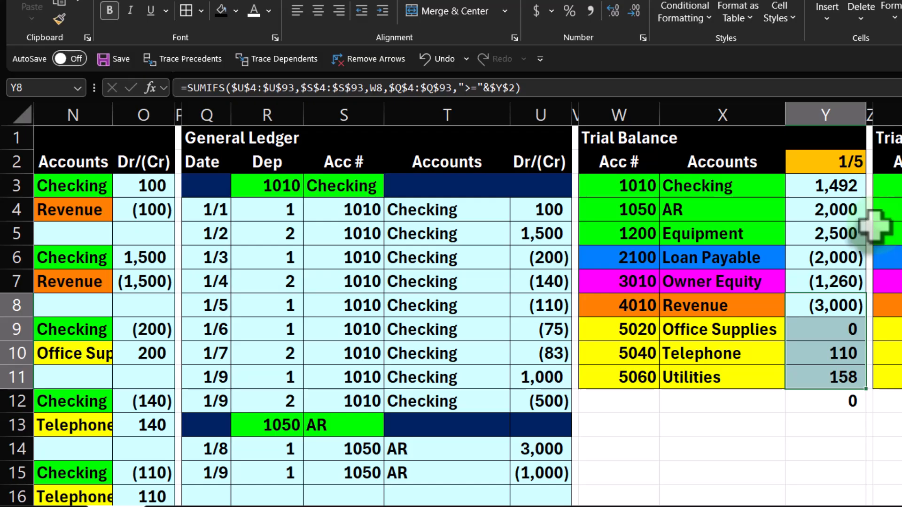
{"action": "left_click", "coordinate": [826, 281]}
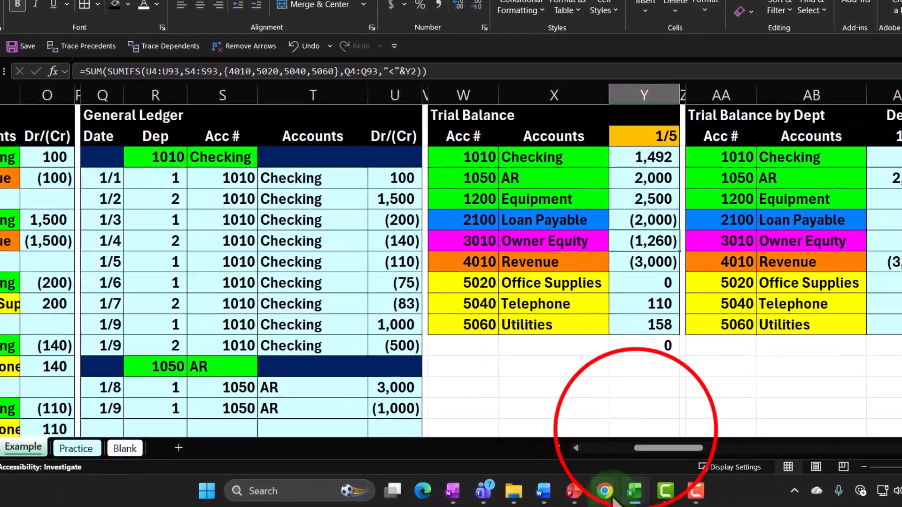
Step: Switch to QuickBooks Online in Chrome, show the Balance Sheet report and review its assets, liabilities and equity
{"action": "mouse_move", "coordinate": [781, 506]}
{"action": "left_click", "coordinate": [704, 409]}
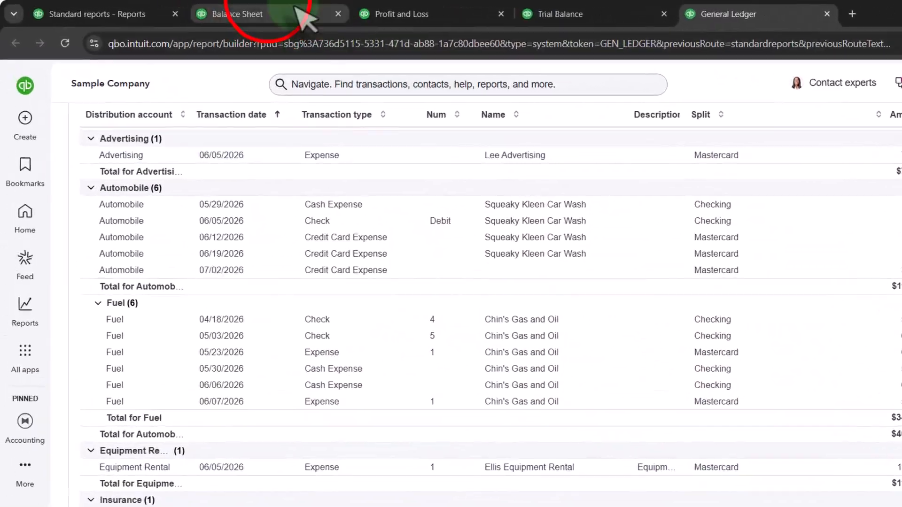
{"action": "left_click", "coordinate": [296, 9]}
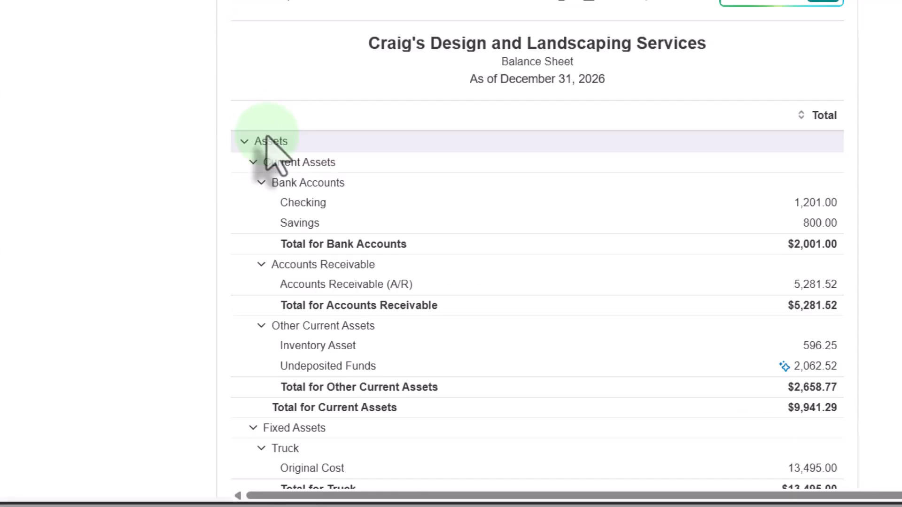
{"action": "scroll", "coordinate": [266, 138], "scroll_direction": "down", "scroll_amount": 2}
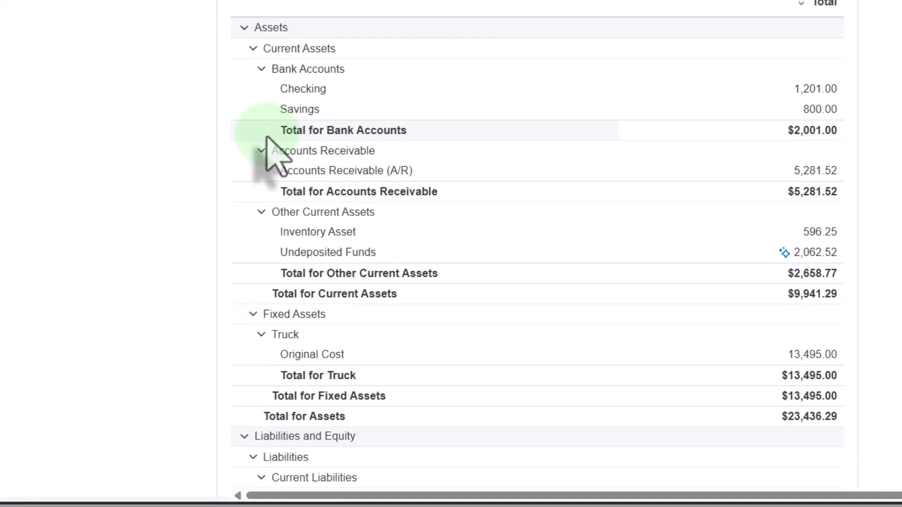
{"action": "scroll", "coordinate": [268, 137], "scroll_direction": "up", "scroll_amount": 4}
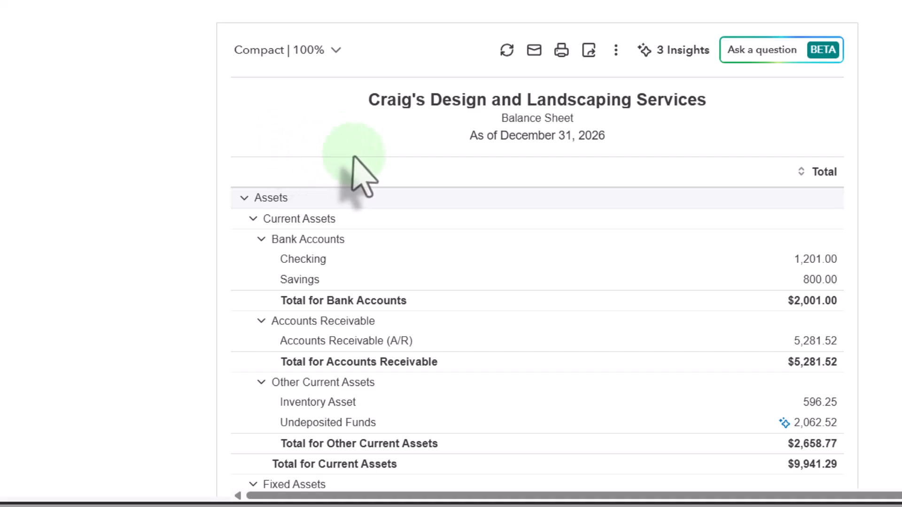
{"action": "scroll", "coordinate": [359, 169], "scroll_direction": "down", "scroll_amount": 8}
{"action": "scroll", "coordinate": [376, 171], "scroll_direction": "up", "scroll_amount": 8}
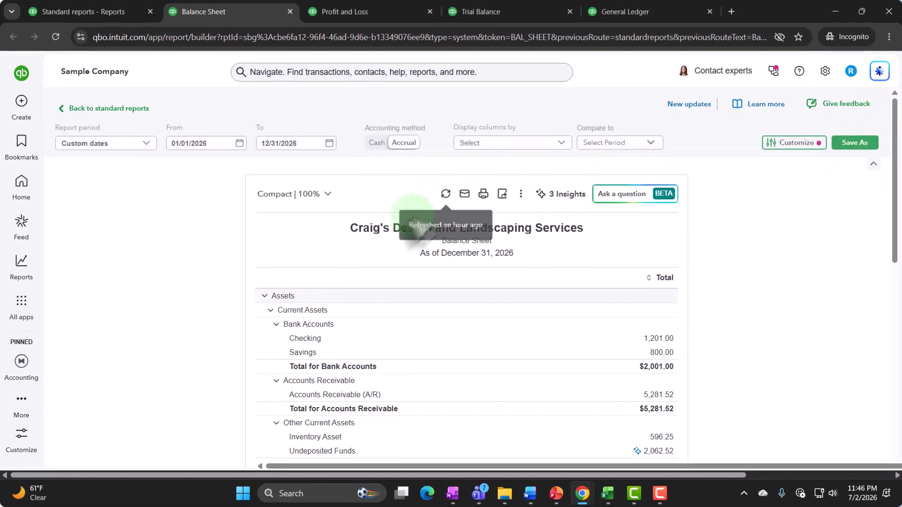
Step: Set the Balance Sheet report's end date to 12/31/2027
{"action": "left_click", "coordinate": [351, 59]}
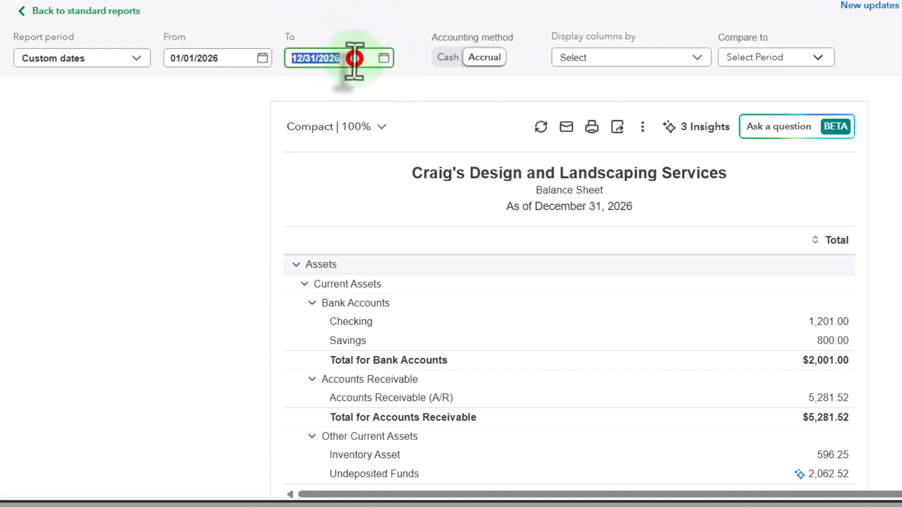
{"action": "left_click", "coordinate": [353, 59]}
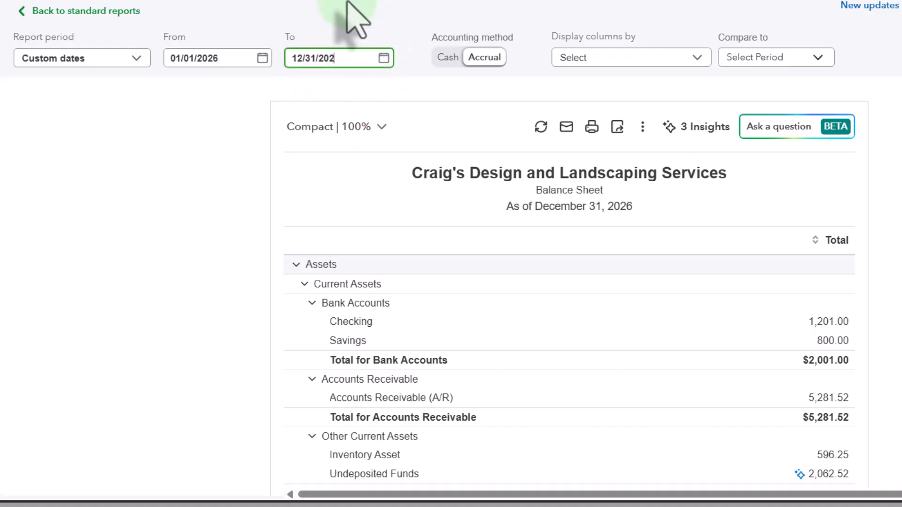
{"action": "type", "text": "7"}
Step: Set the Balance Sheet report to compare with the Previous year (PY)
{"action": "left_click", "coordinate": [697, 57]}
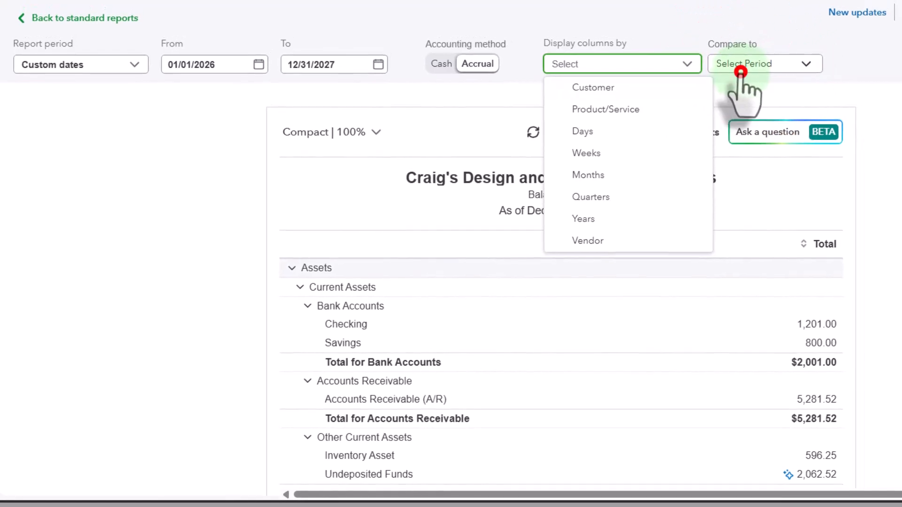
{"action": "left_click", "coordinate": [741, 72]}
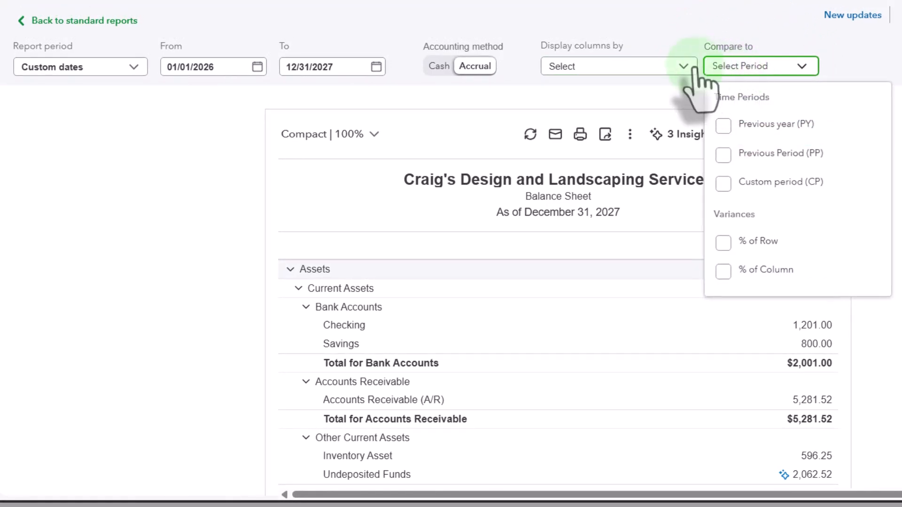
{"action": "left_click", "coordinate": [722, 128]}
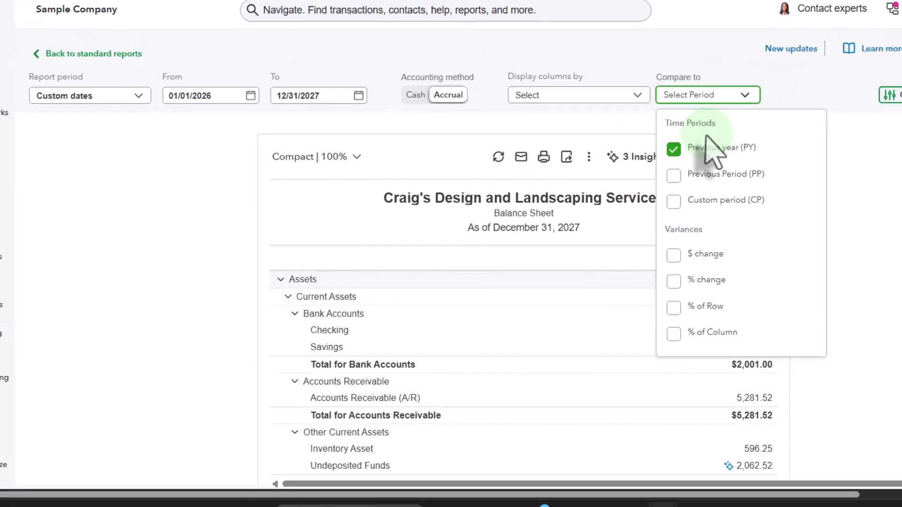
Step: Review the Balance Sheet's 2027 and previous-year columns, comparing Retained Earnings and Net Income in the Equity section
{"action": "left_click", "coordinate": [895, 222]}
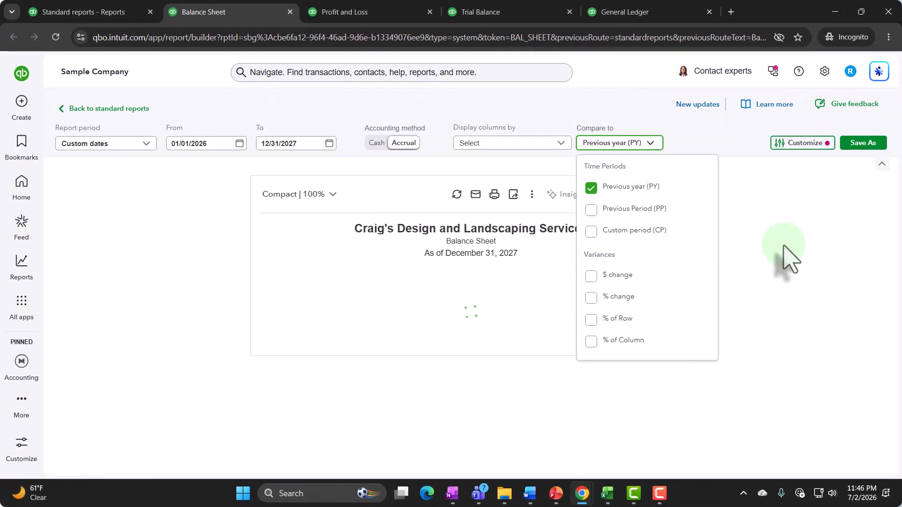
{"action": "scroll", "coordinate": [775, 235], "scroll_direction": "down", "scroll_amount": 3}
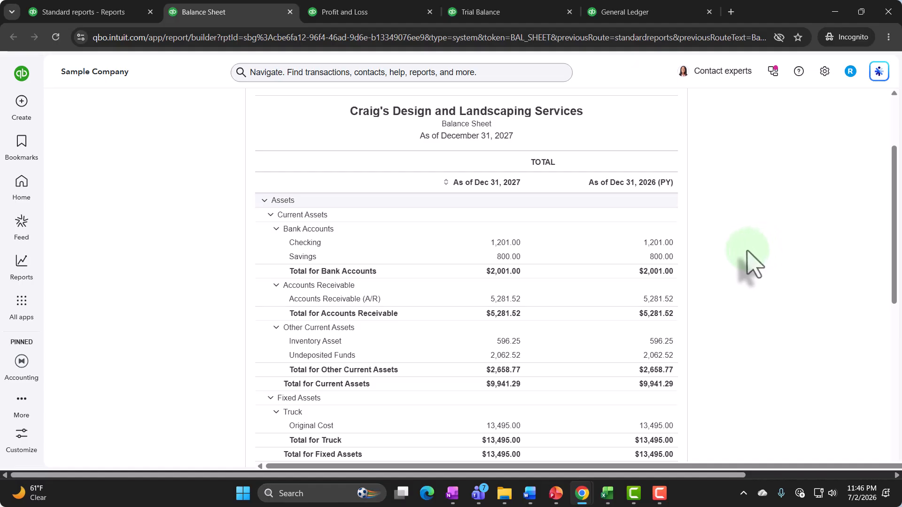
{"action": "scroll", "coordinate": [754, 263], "scroll_direction": "down", "scroll_amount": 10}
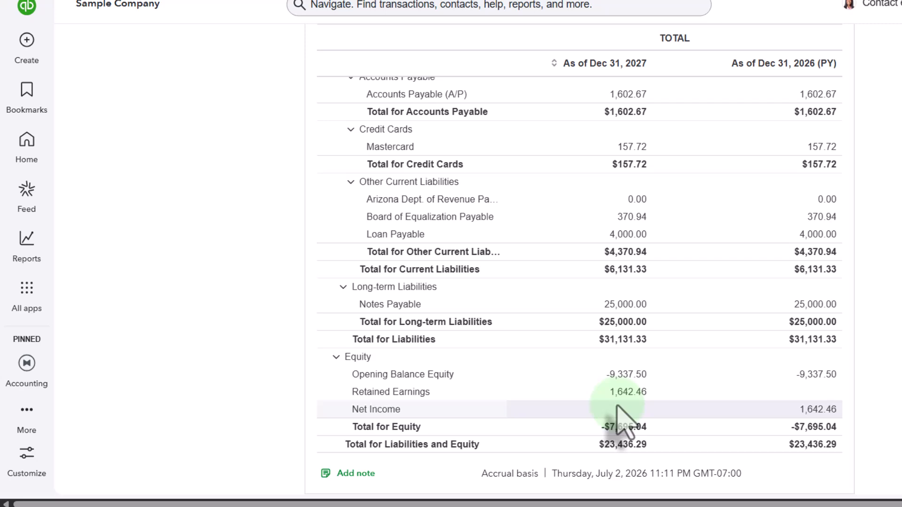
{"action": "scroll", "coordinate": [655, 393], "scroll_direction": "up", "scroll_amount": 10}
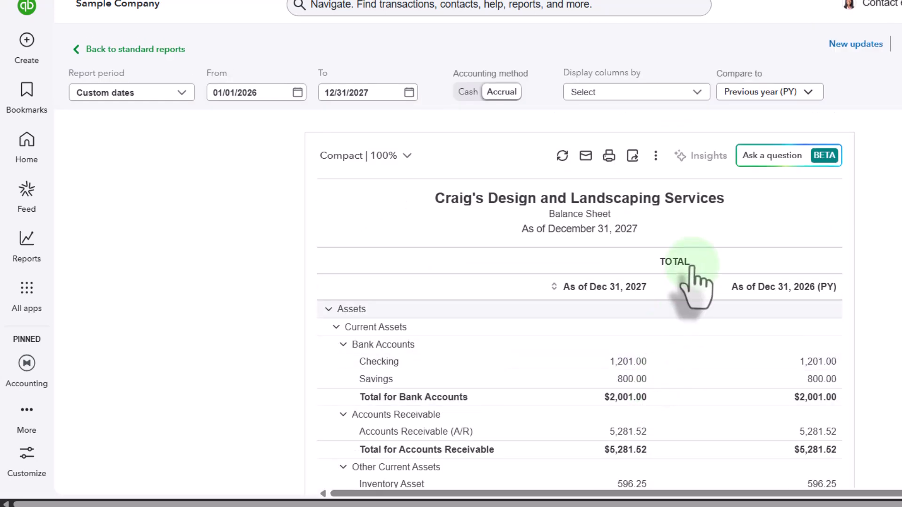
{"action": "scroll", "coordinate": [720, 322], "scroll_direction": "down", "scroll_amount": 10}
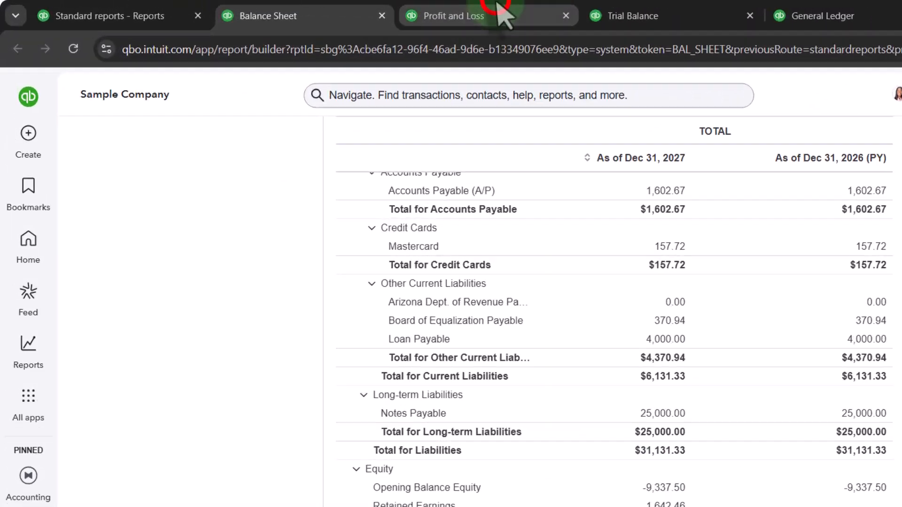
Step: Show the Profit and Loss report with its end date set to 12/31/2027 and its columns displayed by Years
{"action": "left_click", "coordinate": [509, 16]}
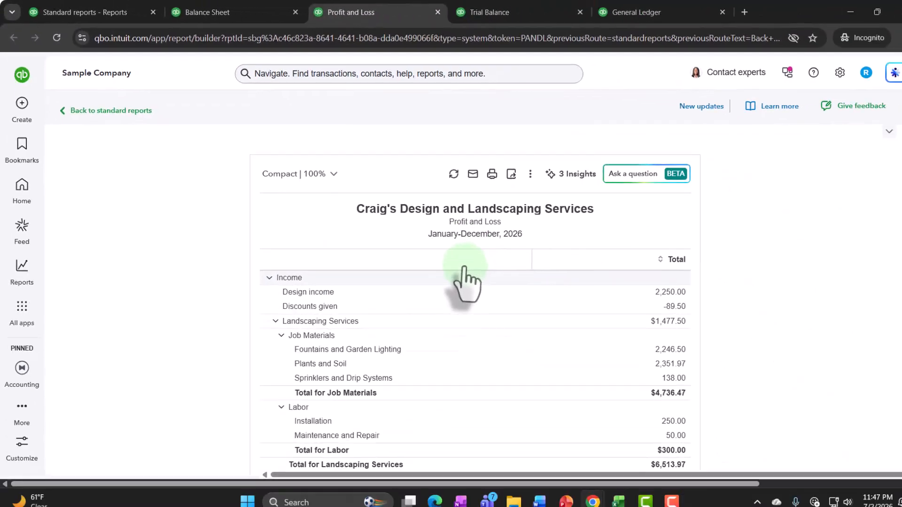
{"action": "left_click", "coordinate": [889, 131]}
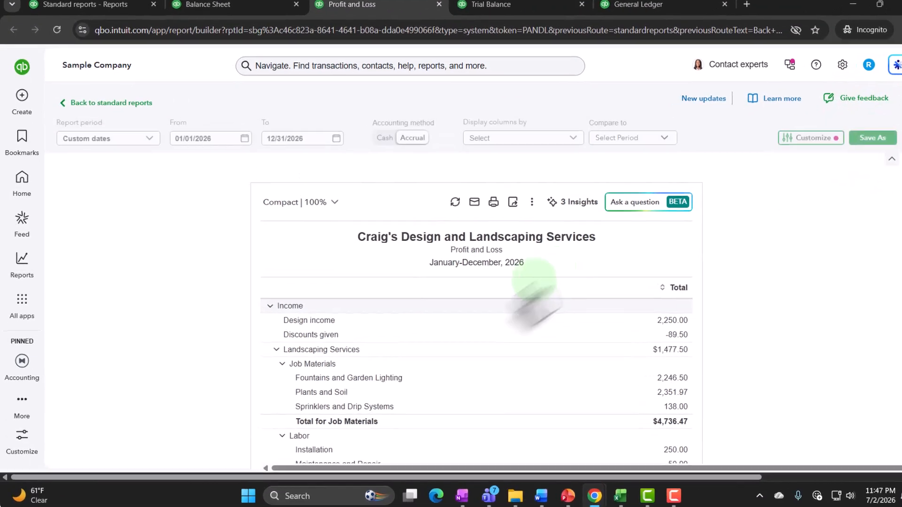
{"action": "left_click", "coordinate": [310, 138]}
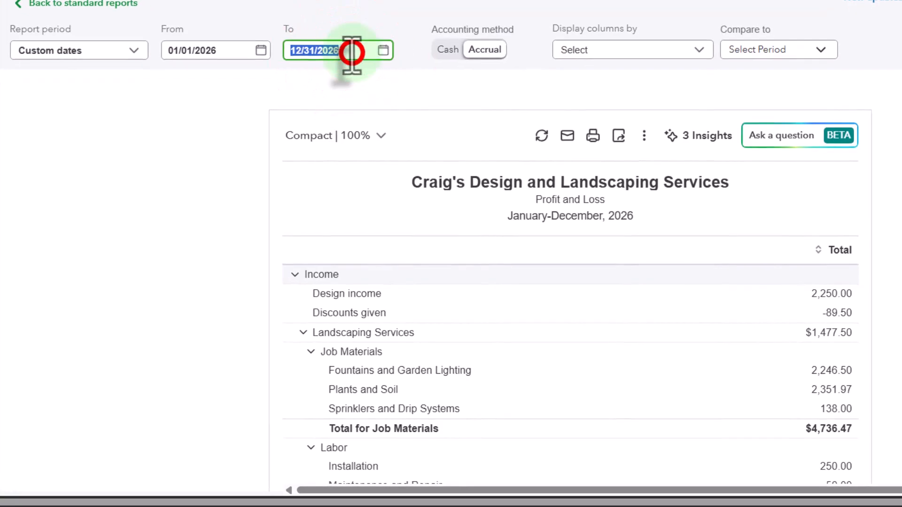
{"action": "left_click", "coordinate": [351, 53]}
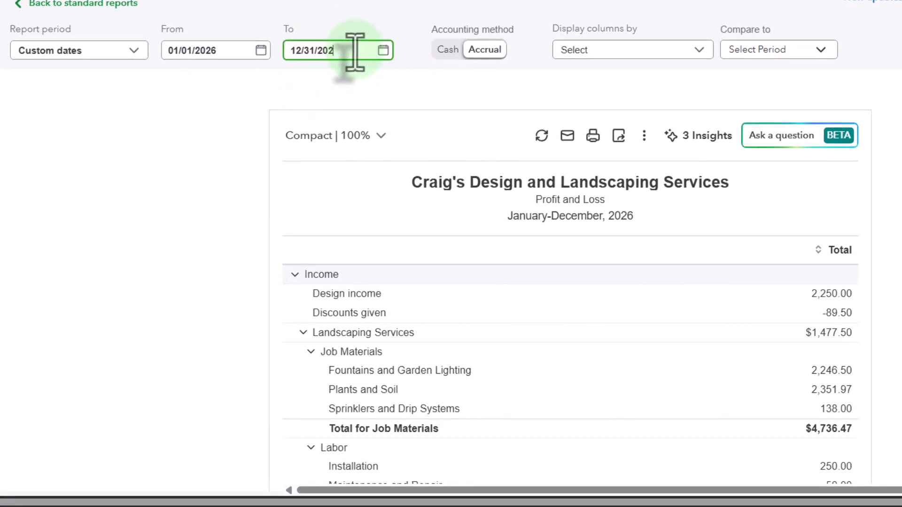
{"action": "type", "text": "7"}
{"action": "left_click", "coordinate": [602, 55]}
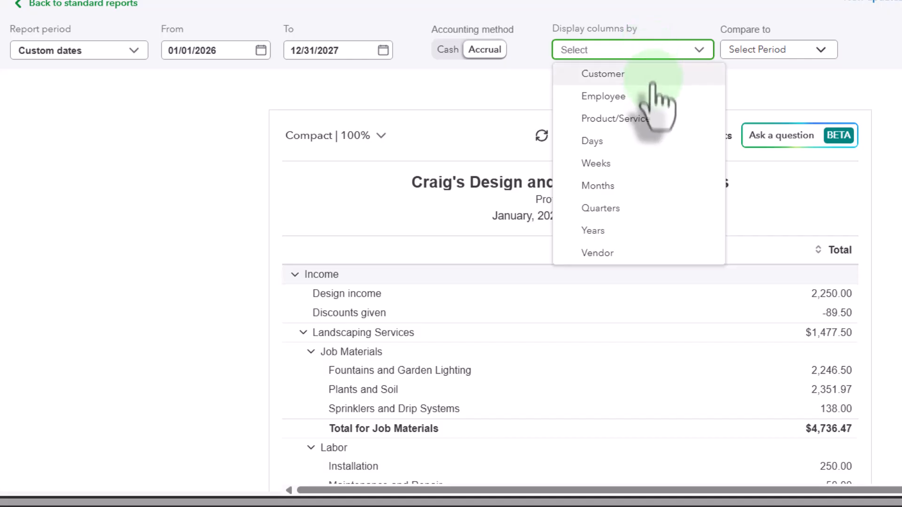
{"action": "left_click", "coordinate": [624, 228]}
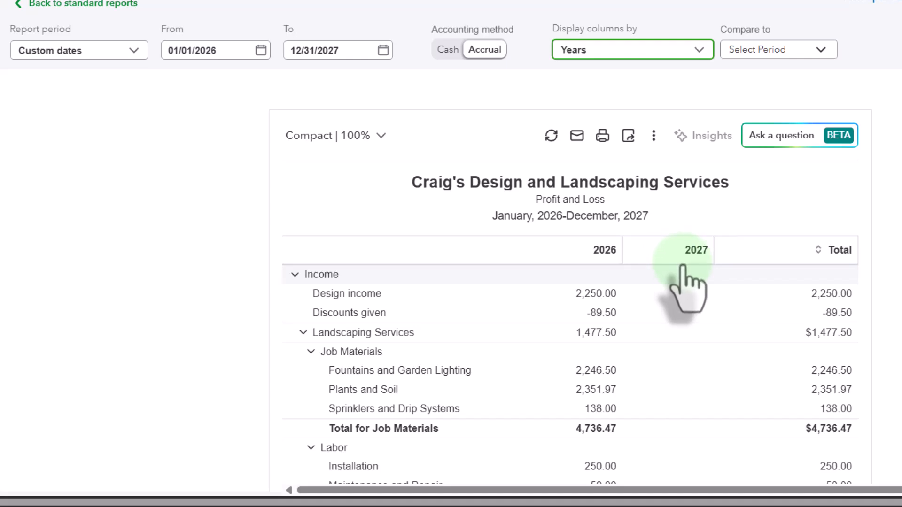
Step: Examine the Profit and Loss Net Income by year and compare it with the Balance Sheet's equity section
{"action": "scroll", "coordinate": [643, 288], "scroll_direction": "down", "scroll_amount": 15}
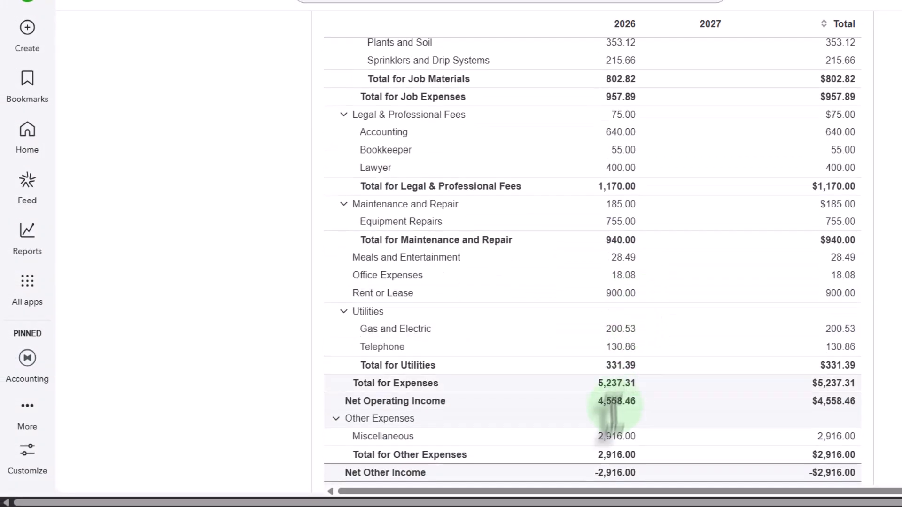
{"action": "scroll", "coordinate": [612, 423], "scroll_direction": "down", "scroll_amount": 1}
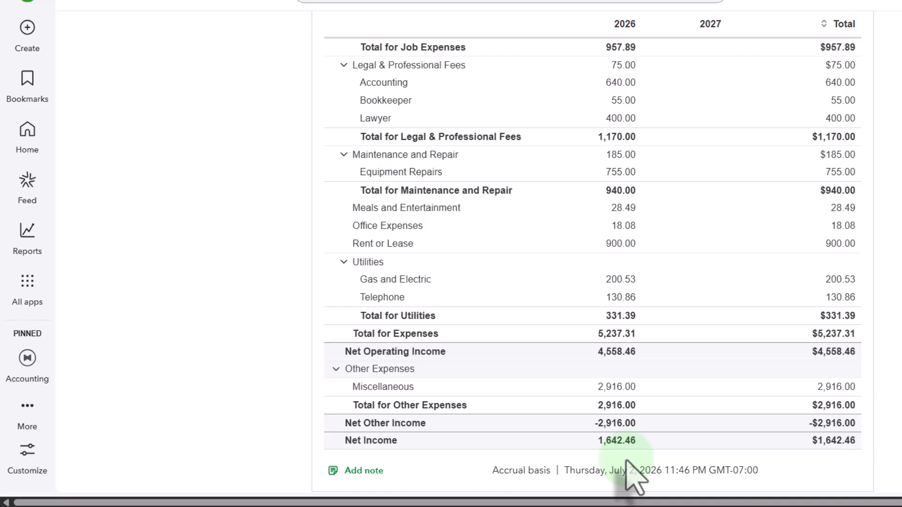
{"action": "left_click", "coordinate": [251, 14]}
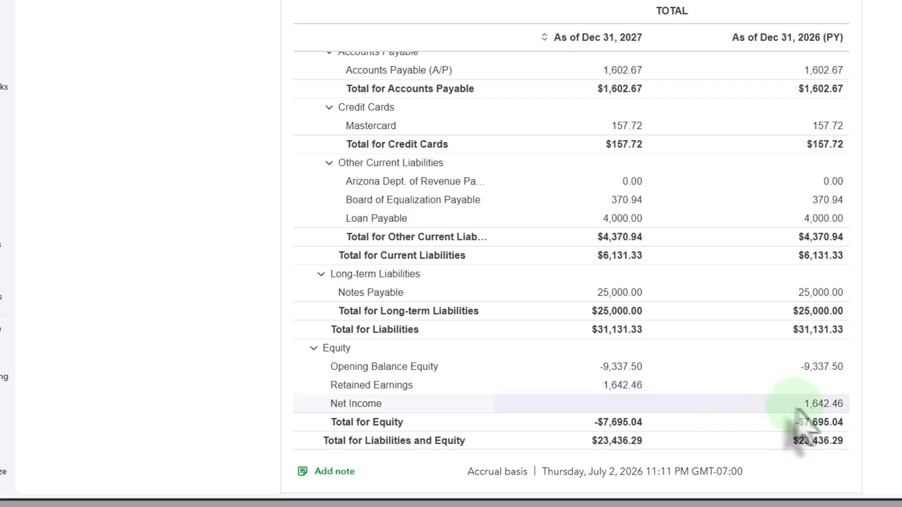
Step: Switch to the 2735 General Ledger workbook in Excel and set the Trial Balance date in Y2 to 1/1
{"action": "mouse_move", "coordinate": [618, 491]}
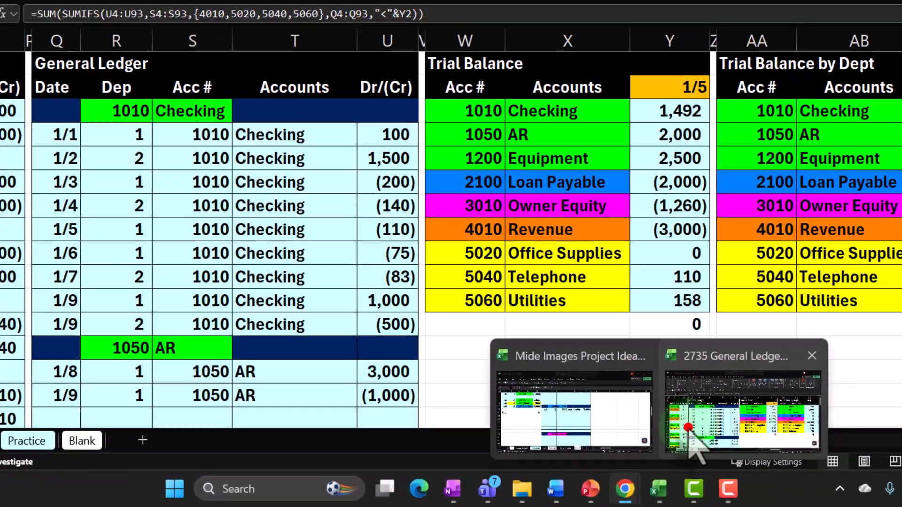
{"action": "left_click", "coordinate": [723, 434]}
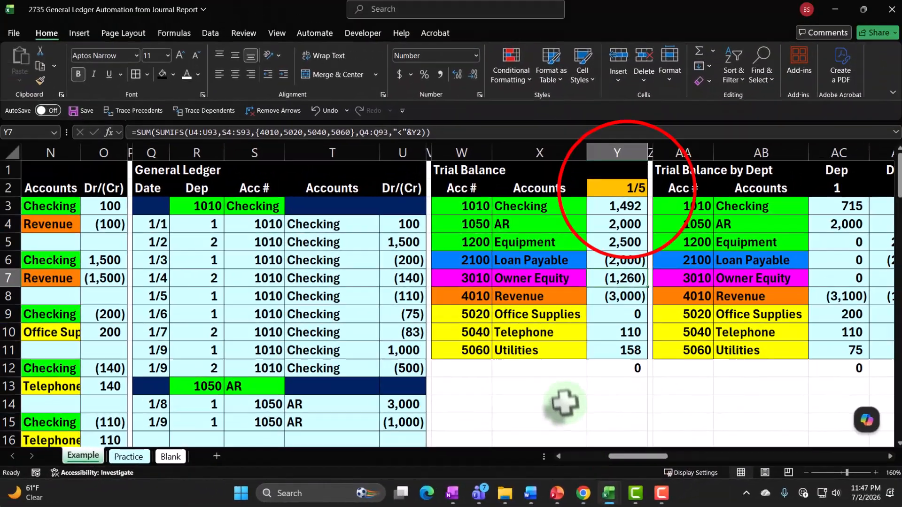
{"action": "type", "text": "1/1"}
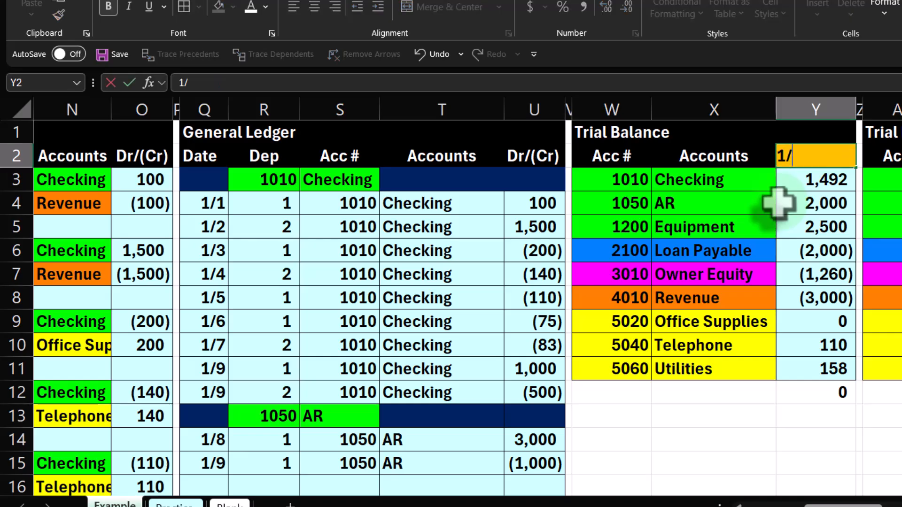
{"action": "key", "text": "Return"}
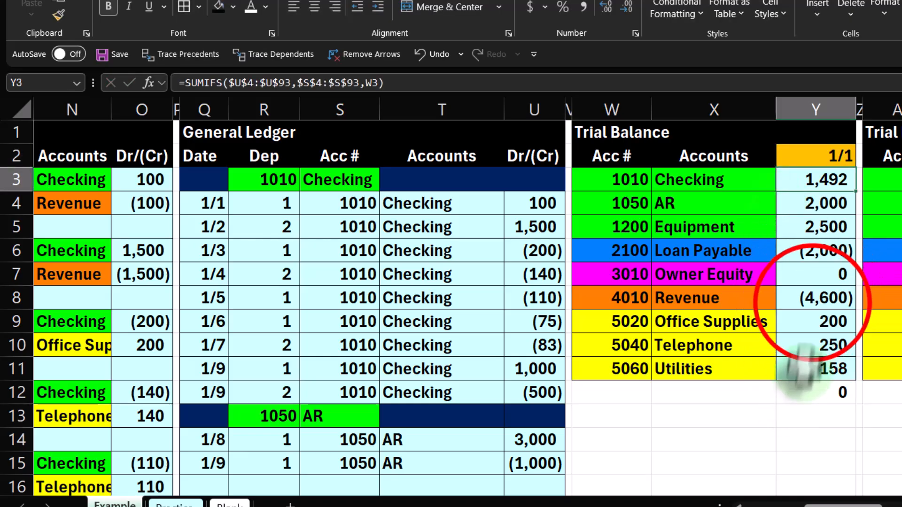
Step: Total the Revenue through Utilities balances in Y13, below the Trial Balance, with the formula =SUM(Y8:Y11)
{"action": "left_click_drag", "start_coordinate": [809, 302], "coordinate": [814, 375]}
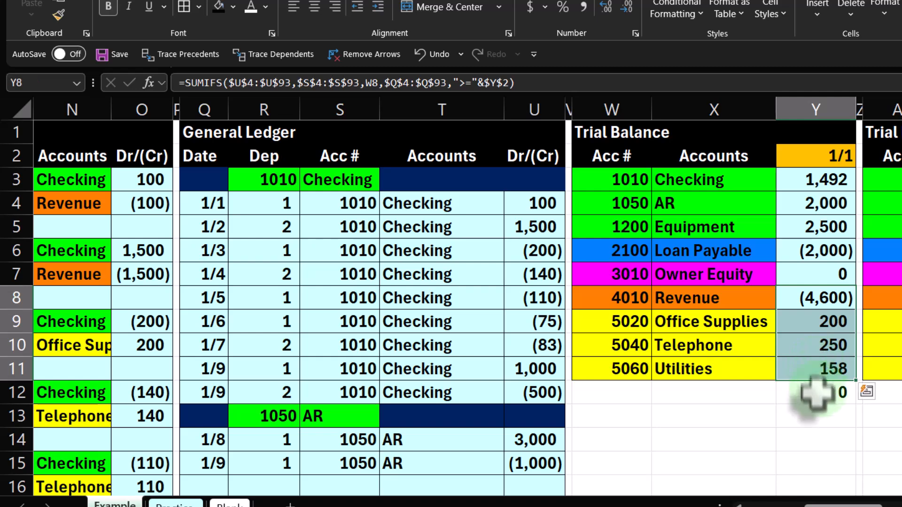
{"action": "left_click", "coordinate": [793, 418]}
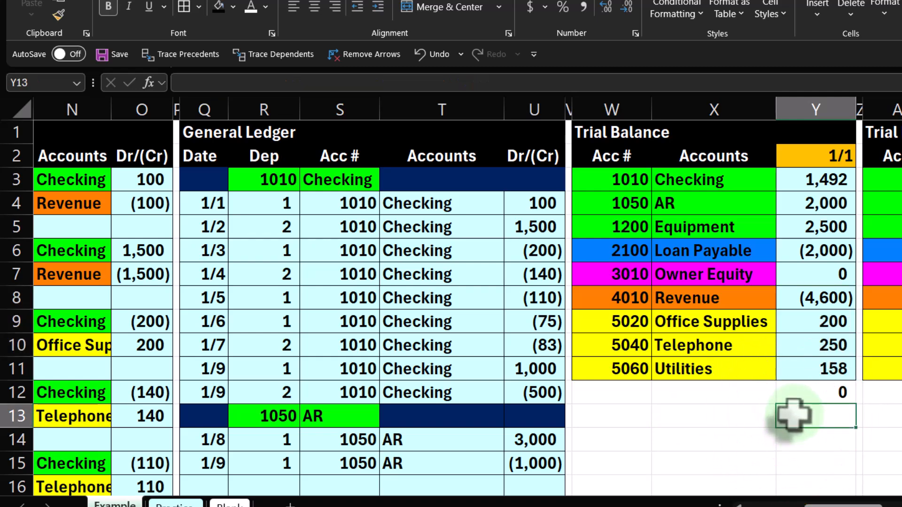
{"action": "type", "text": "=sum("}
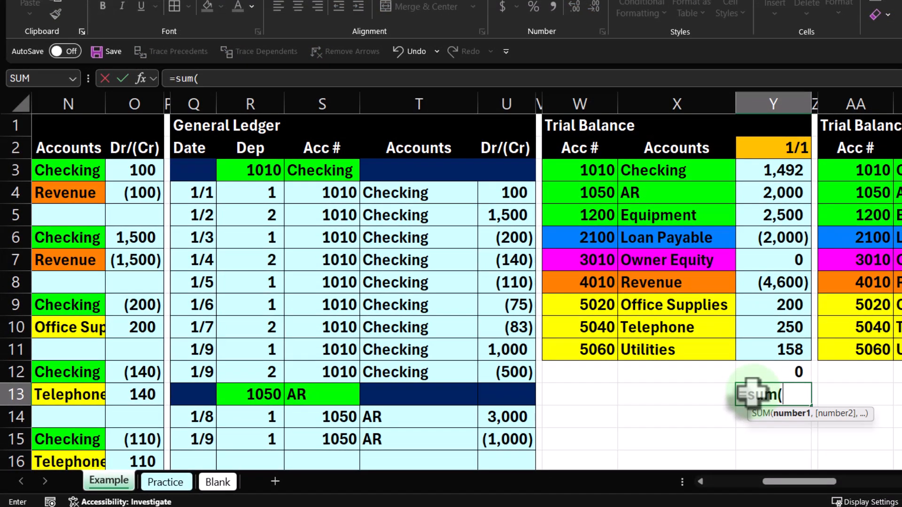
{"action": "key", "text": "Up"}
{"action": "key", "text": "Up"}
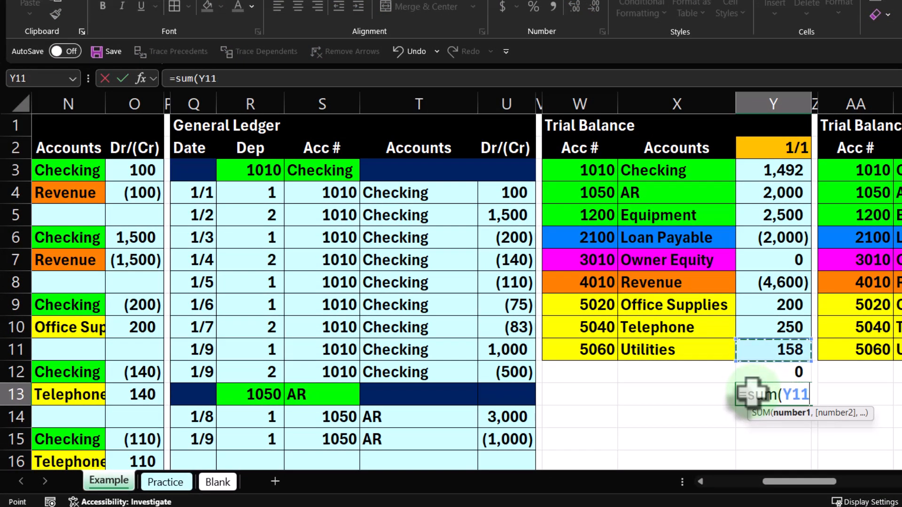
{"action": "key", "text": "shift+Up"}
{"action": "key", "text": "shift+Up"}
{"action": "key", "text": "shift+Up"}
{"action": "key", "text": "Return"}
{"action": "left_click", "coordinate": [752, 392]}
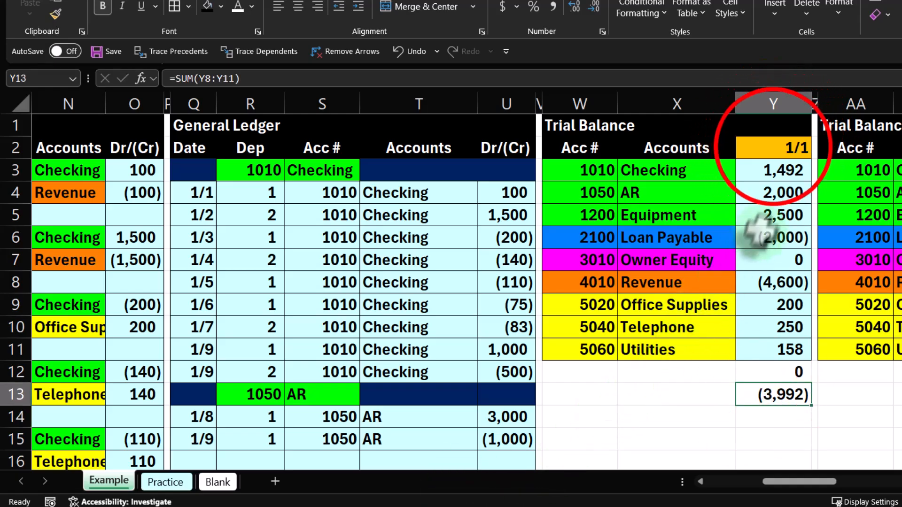
Step: Set the Trial Balance date in Y2 to 1/9
{"action": "left_click", "coordinate": [771, 148]}
{"action": "type", "text": "1/"}
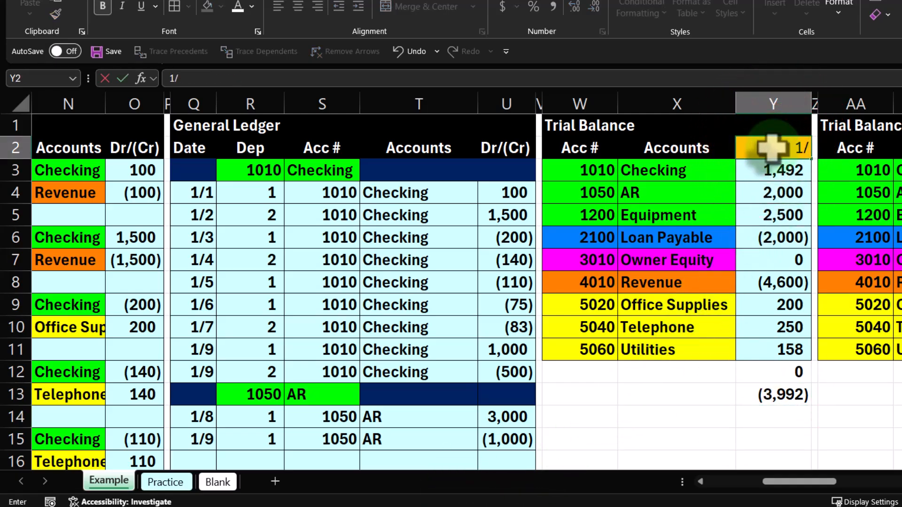
{"action": "key", "text": "Return"}
Step: Inspect the Owner Equity formula in Y7, the Revenue through Utilities balances in Y8:Y11 and the date in Y2
{"action": "mouse_move", "coordinate": [798, 278]}
{"action": "left_mouse_down"}
{"action": "mouse_move", "coordinate": [789, 288]}
{"action": "mouse_move", "coordinate": [789, 360]}
{"action": "left_mouse_up"}
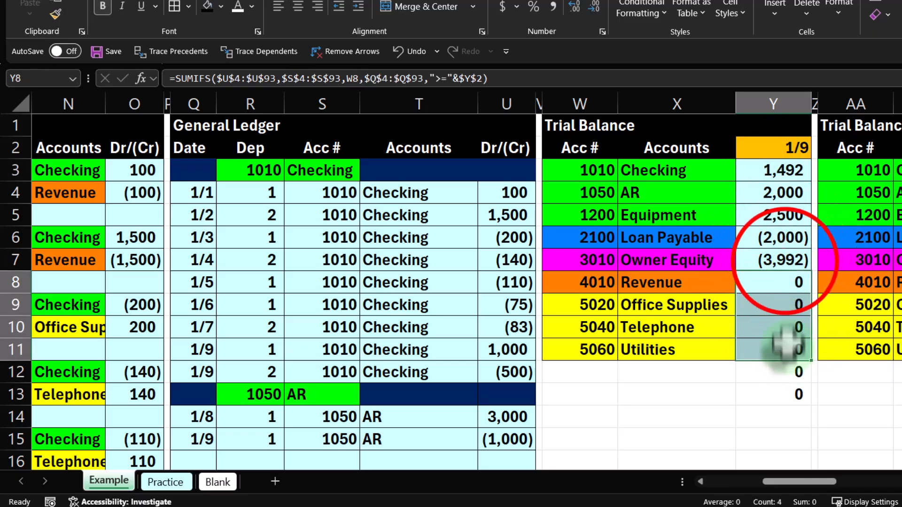
{"action": "left_click", "coordinate": [775, 261]}
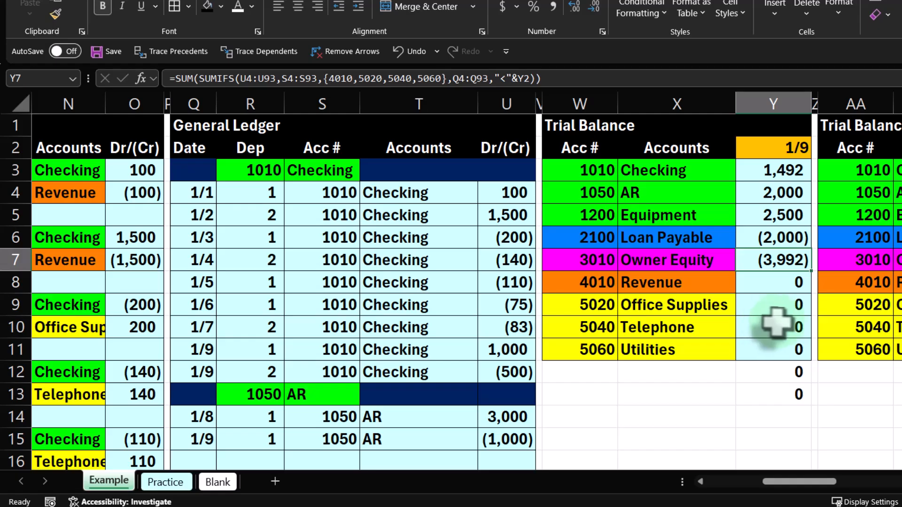
{"action": "left_click", "coordinate": [763, 152]}
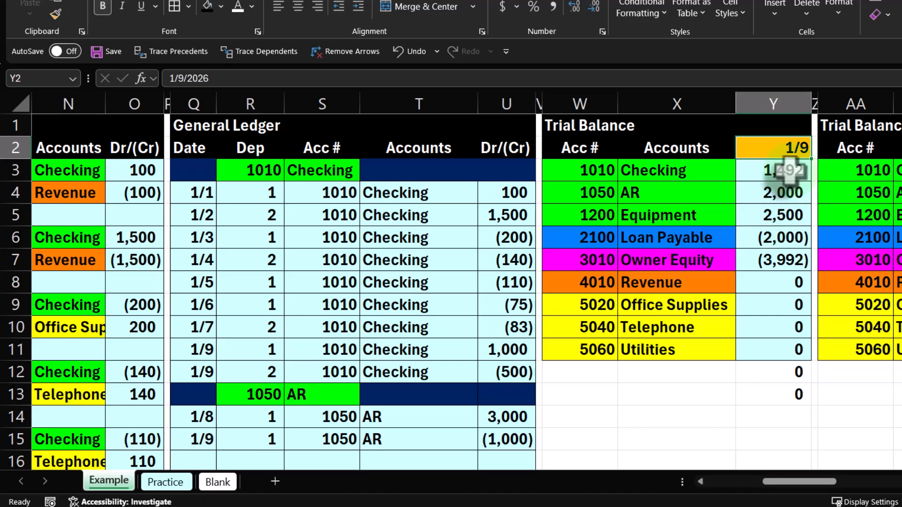
{"action": "left_click", "coordinate": [763, 259]}
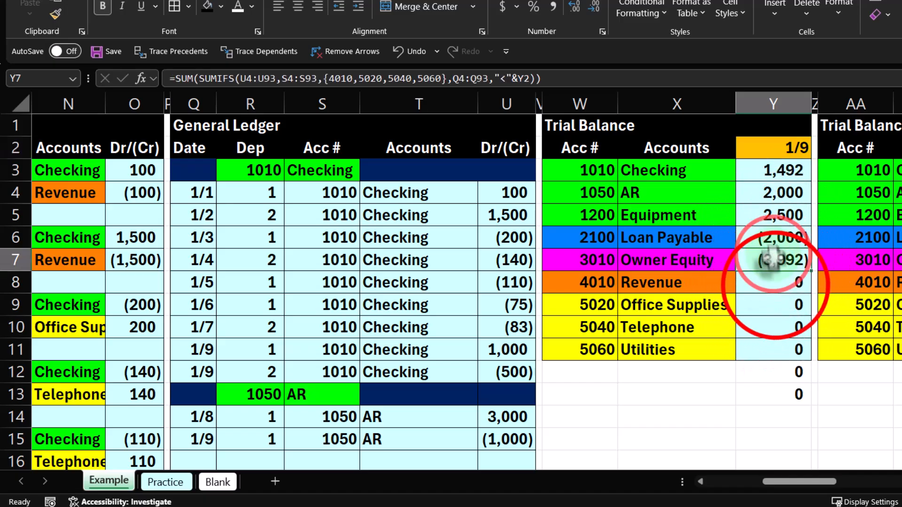
{"action": "left_click_drag", "start_coordinate": [774, 285], "coordinate": [773, 343]}
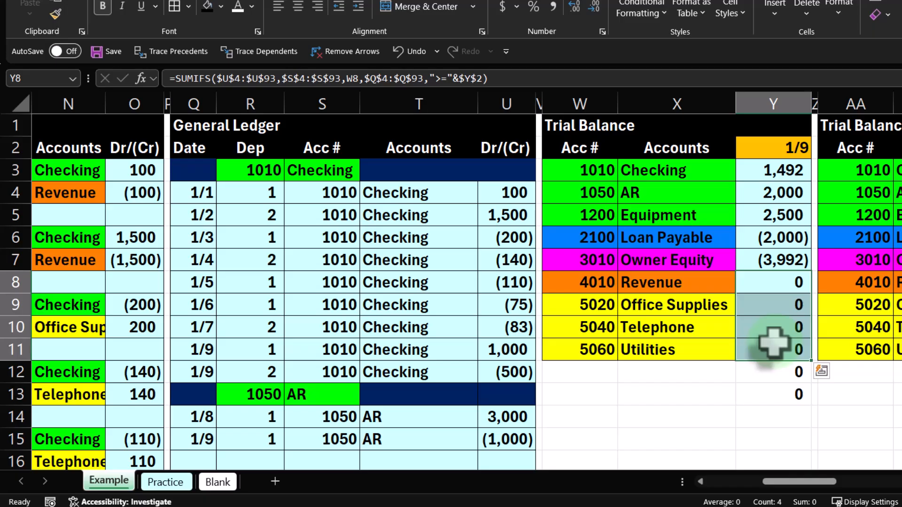
{"action": "left_click", "coordinate": [797, 150]}
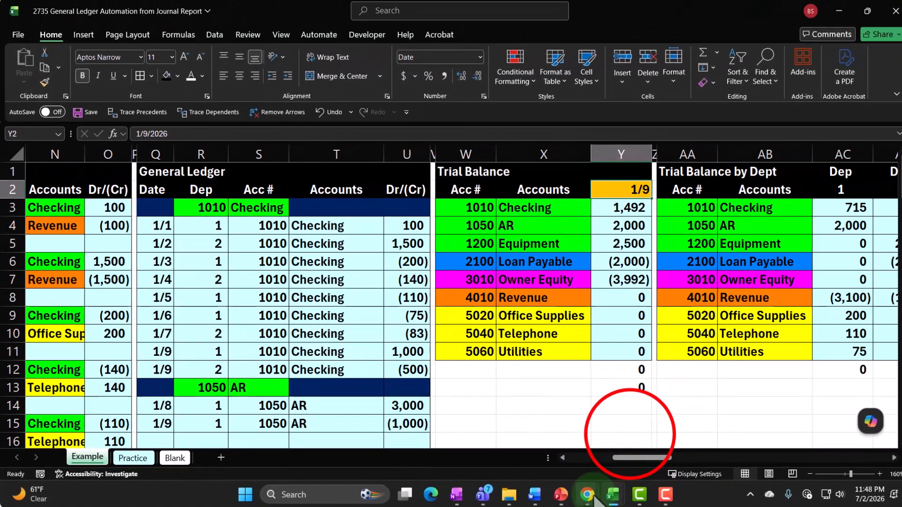
Step: Switch to QuickBooks Online in Chrome, check the Balance Sheet's equity section and review the accounts in the Trial Balance report
{"action": "mouse_move", "coordinate": [634, 485]}
{"action": "left_click", "coordinate": [730, 412]}
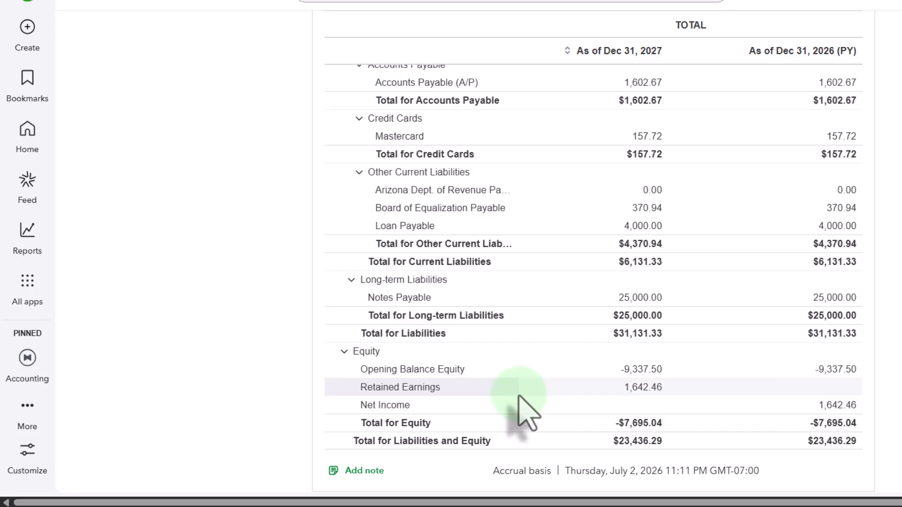
{"action": "left_click", "coordinate": [493, 10]}
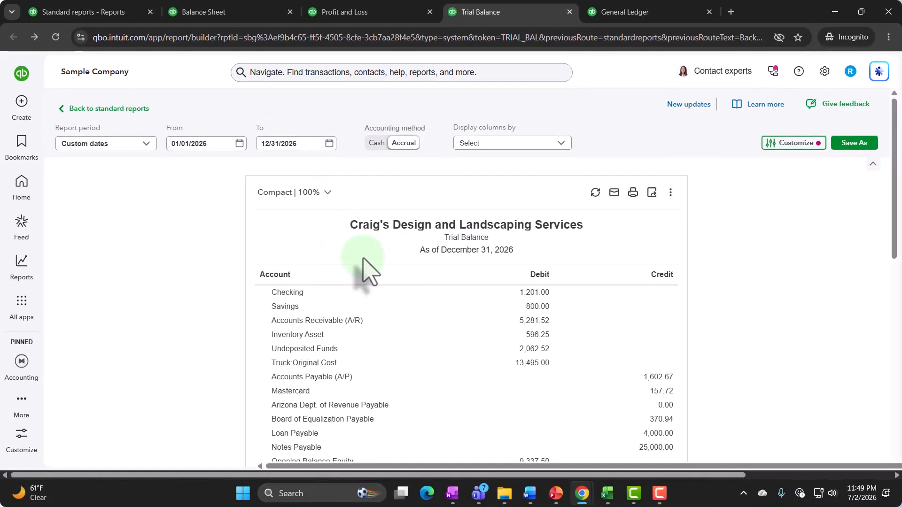
{"action": "scroll", "coordinate": [409, 296], "scroll_direction": "down", "scroll_amount": 10}
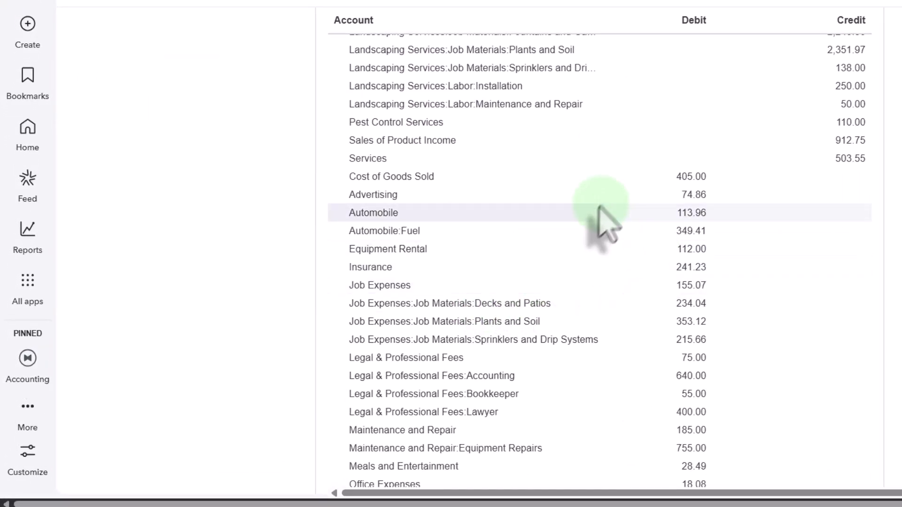
{"action": "scroll", "coordinate": [486, 247], "scroll_direction": "down", "scroll_amount": 3}
{"action": "scroll", "coordinate": [595, 232], "scroll_direction": "up", "scroll_amount": 6}
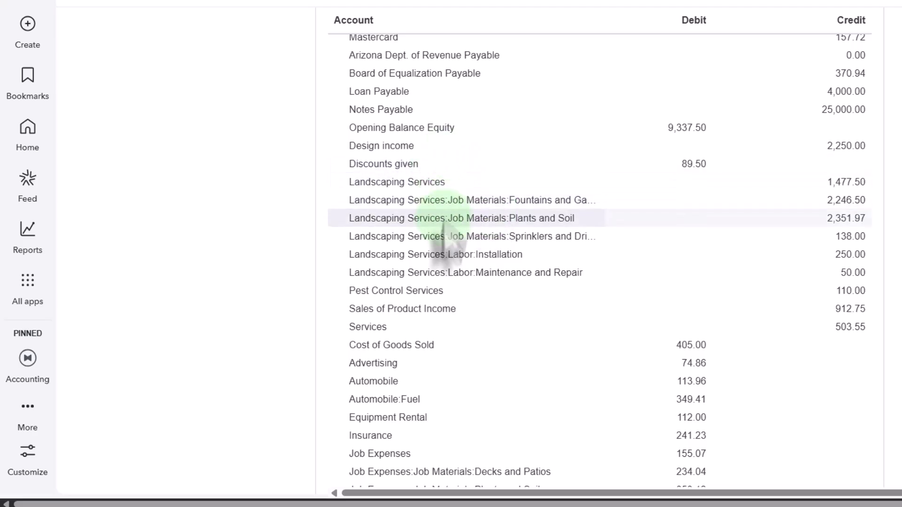
{"action": "scroll", "coordinate": [414, 207], "scroll_direction": "up", "scroll_amount": 2}
{"action": "scroll", "coordinate": [382, 197], "scroll_direction": "up", "scroll_amount": 2}
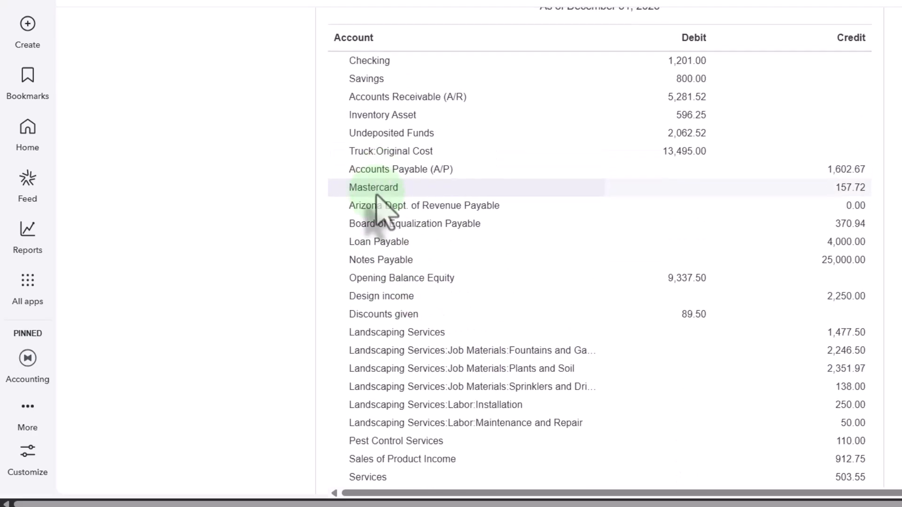
Step: Set the Trial Balance report period to run from 01/01/2027 to 12/31/2027
{"action": "scroll", "coordinate": [385, 225], "scroll_direction": "down", "scroll_amount": 2}
{"action": "scroll", "coordinate": [427, 350], "scroll_direction": "down", "scroll_amount": 2}
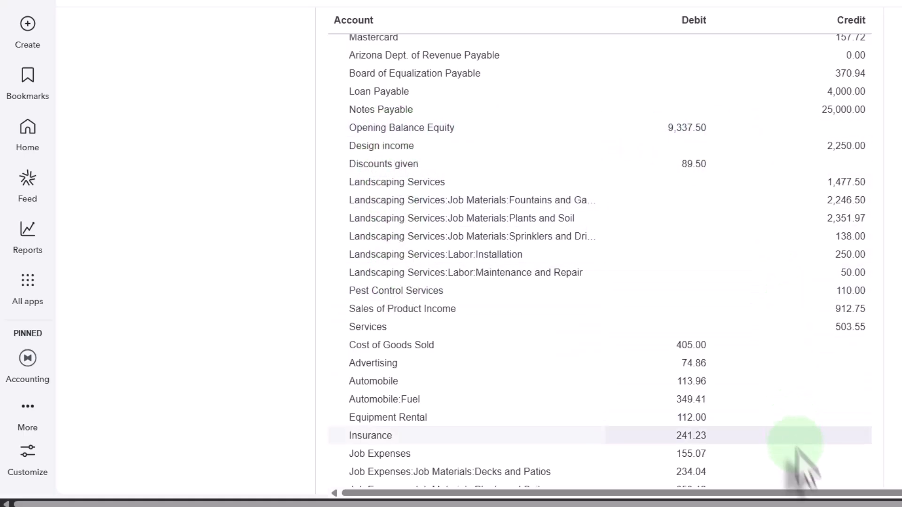
{"action": "scroll", "coordinate": [805, 491], "scroll_direction": "down", "scroll_amount": 3}
{"action": "scroll", "coordinate": [805, 492], "scroll_direction": "down", "scroll_amount": 2}
{"action": "scroll", "coordinate": [805, 488], "scroll_direction": "up", "scroll_amount": 10}
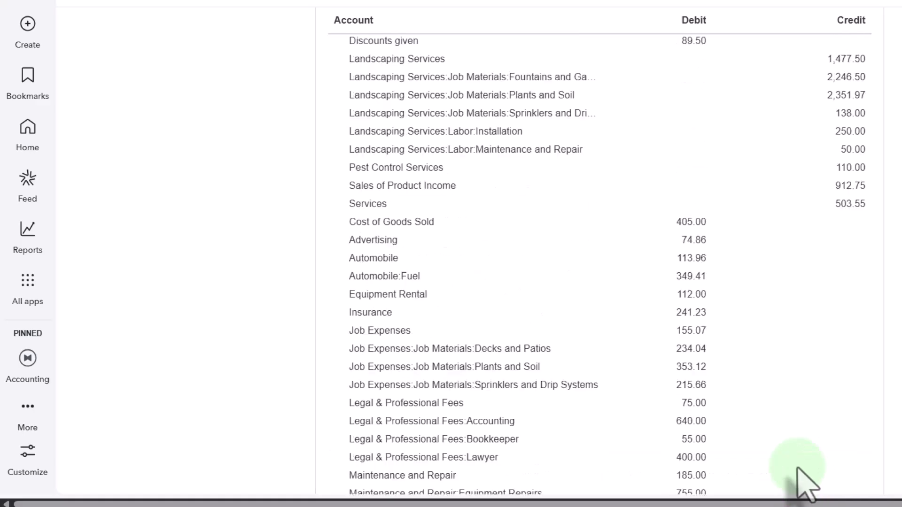
{"action": "left_click", "coordinate": [272, 76]}
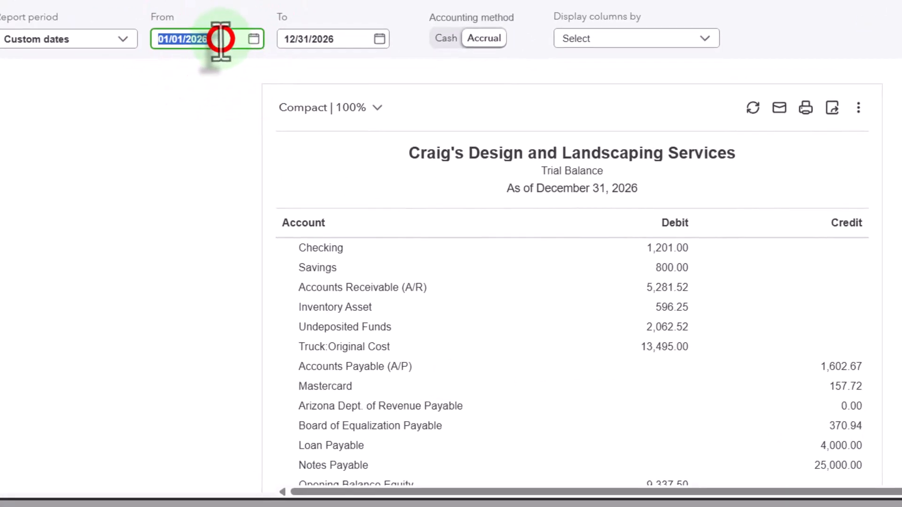
{"action": "left_click", "coordinate": [272, 76]}
{"action": "type", "text": "7"}
{"action": "left_click", "coordinate": [366, 39]}
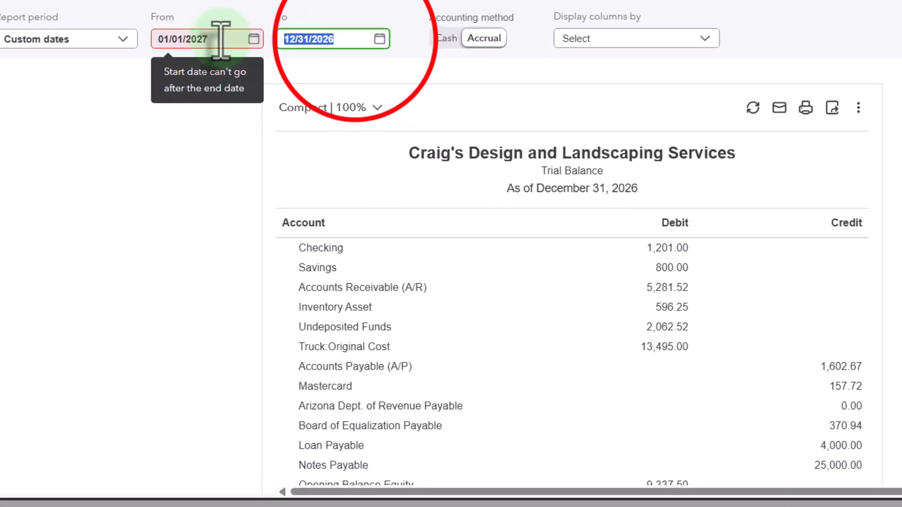
{"action": "left_click", "coordinate": [355, 41]}
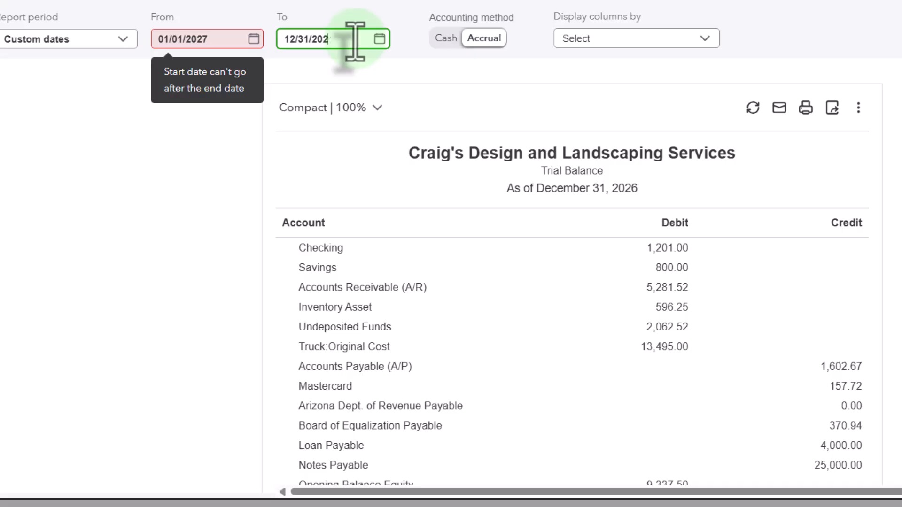
{"action": "type", "text": "7"}
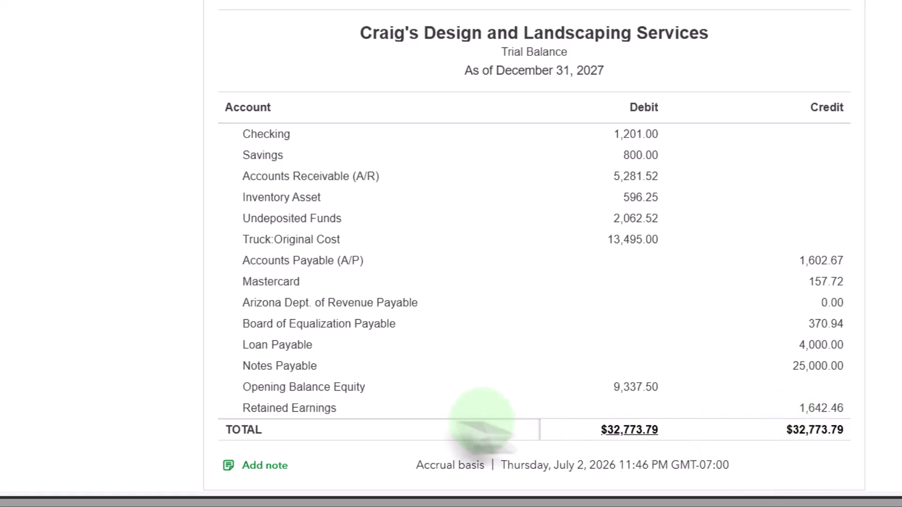
Step: Check the Retained Earnings amount, view the transactions behind Opening Balance Equity and return to the Trial Balance summary
{"action": "double_click", "coordinate": [815, 407]}
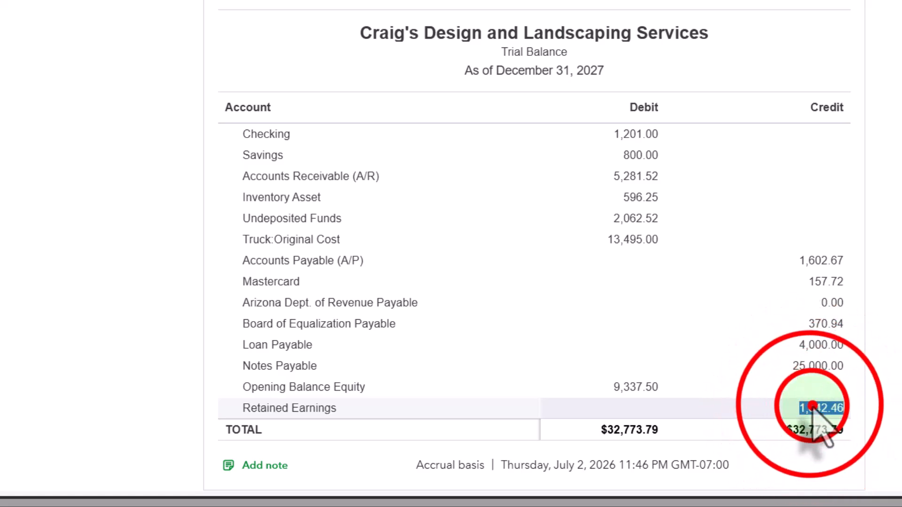
{"action": "left_click", "coordinate": [650, 398]}
{"action": "left_click", "coordinate": [634, 387]}
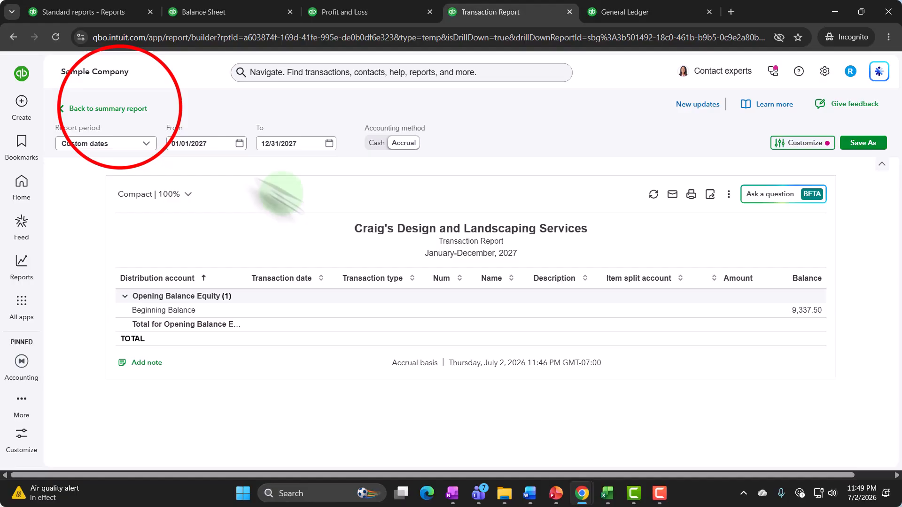
{"action": "left_click", "coordinate": [103, 108]}
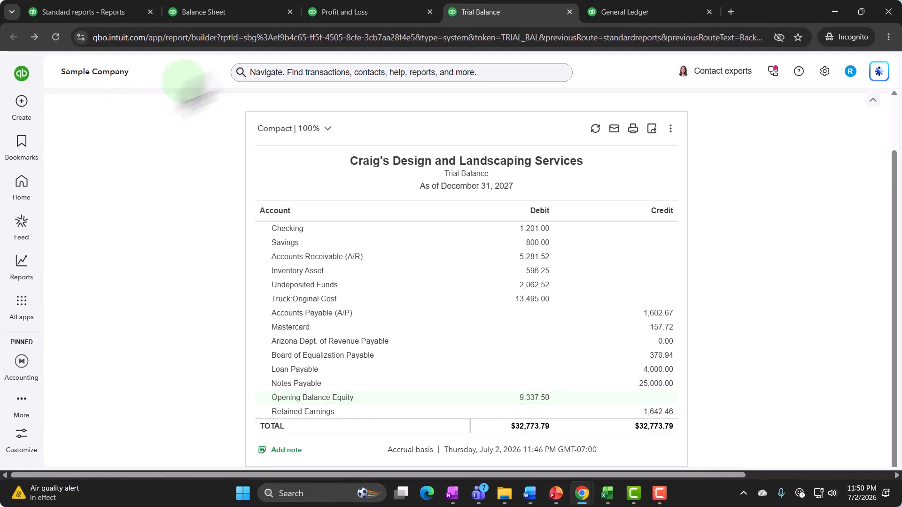
Step: Check the Retained Earnings amount for 2027 in the Balance Sheet report's equity section
{"action": "left_click", "coordinate": [229, 11]}
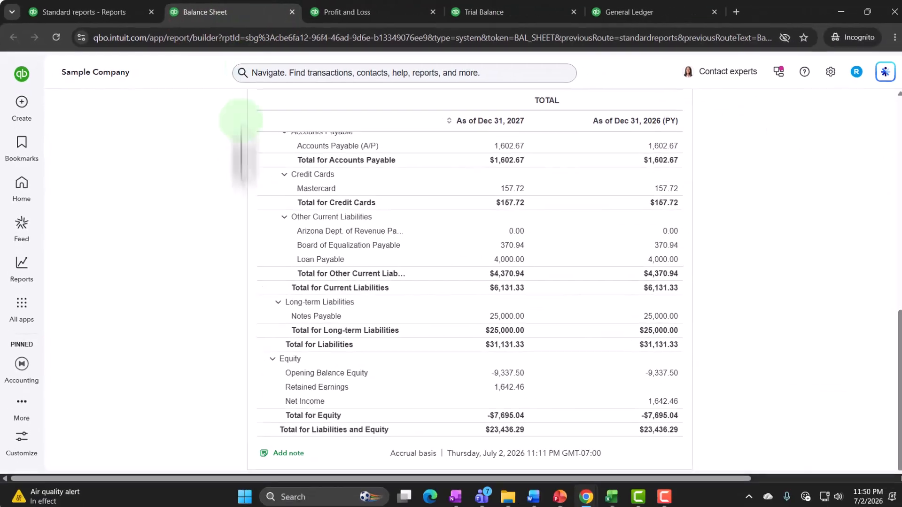
{"action": "left_click", "coordinate": [625, 389]}
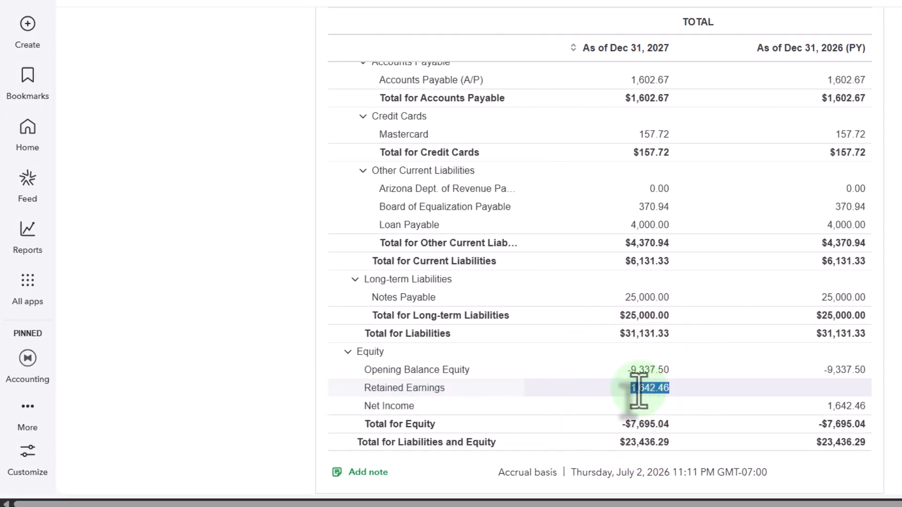
{"action": "left_click", "coordinate": [101, 10]}
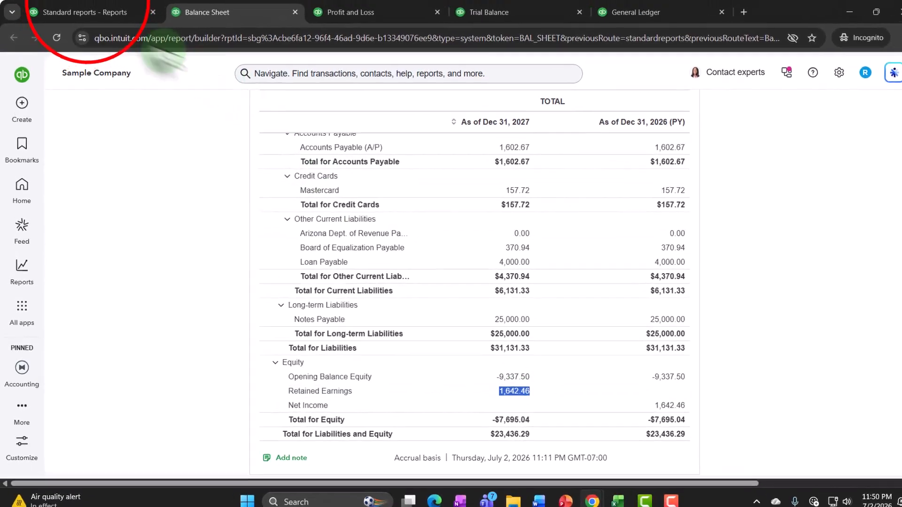
Step: Review the General Ledger report's income, discount, loan and Opening Balance Equity accounts, looking at how equity activity is listed
{"action": "left_click", "coordinate": [677, 18]}
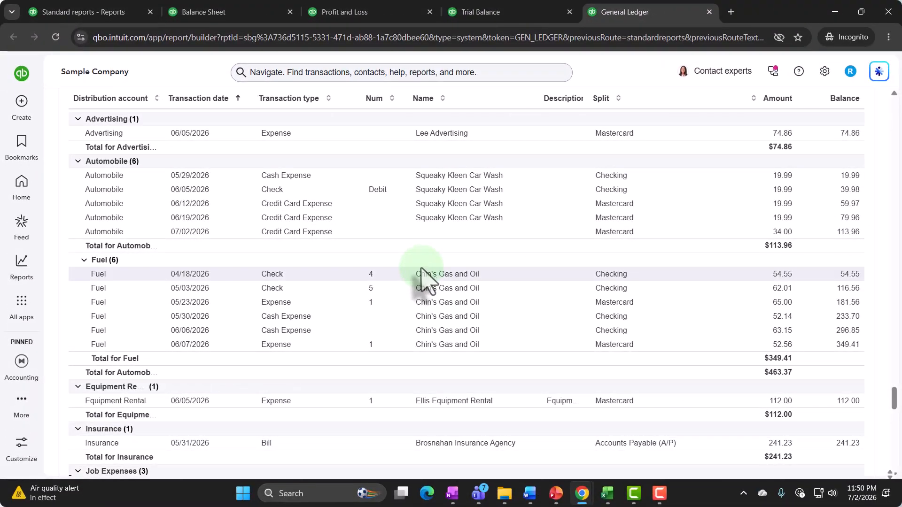
{"action": "scroll", "coordinate": [421, 277], "scroll_direction": "down", "scroll_amount": 8}
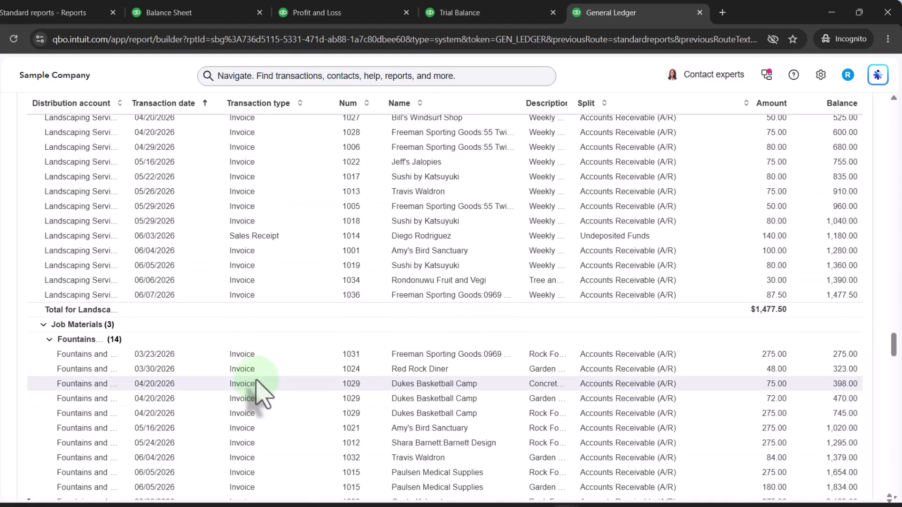
{"action": "scroll", "coordinate": [257, 381], "scroll_direction": "up", "scroll_amount": 7}
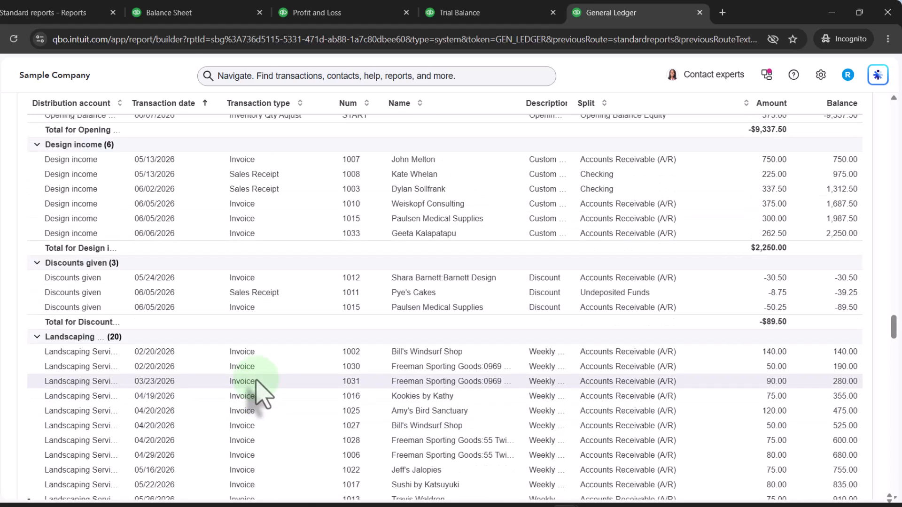
{"action": "scroll", "coordinate": [256, 381], "scroll_direction": "up", "scroll_amount": 7}
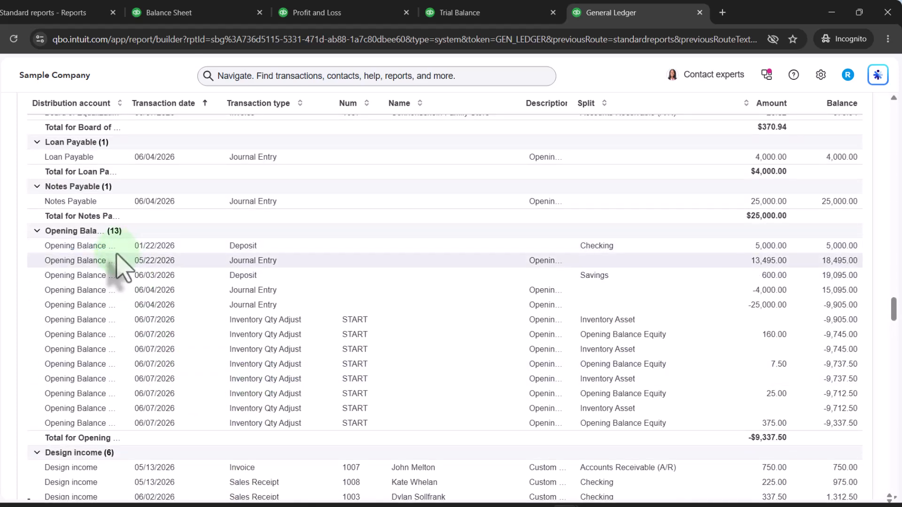
{"action": "scroll", "coordinate": [121, 268], "scroll_direction": "down", "scroll_amount": 1}
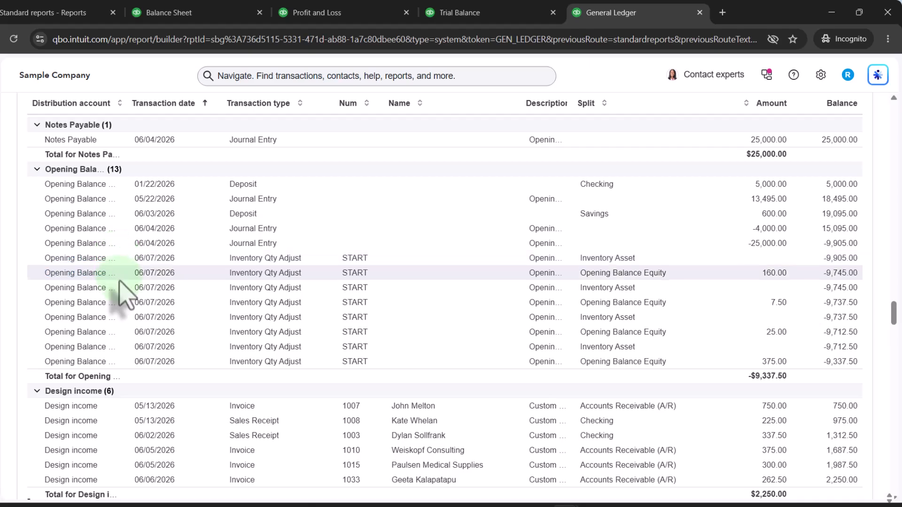
{"action": "scroll", "coordinate": [120, 298], "scroll_direction": "up", "scroll_amount": 1}
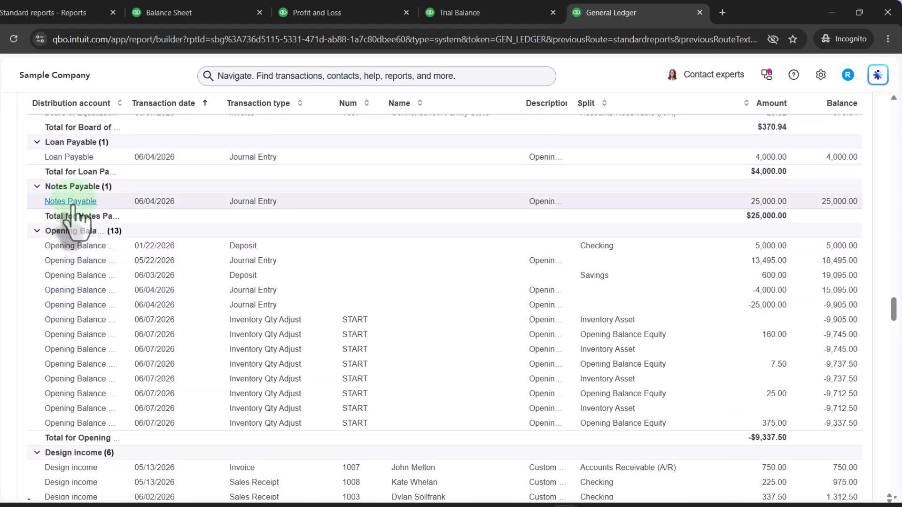
{"action": "scroll", "coordinate": [74, 205], "scroll_direction": "up", "scroll_amount": 1}
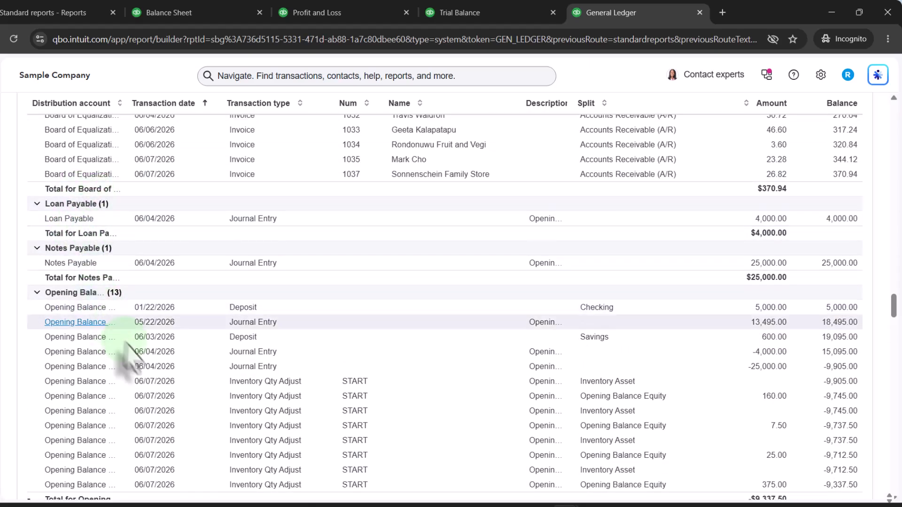
{"action": "scroll", "coordinate": [132, 348], "scroll_direction": "down", "scroll_amount": 1}
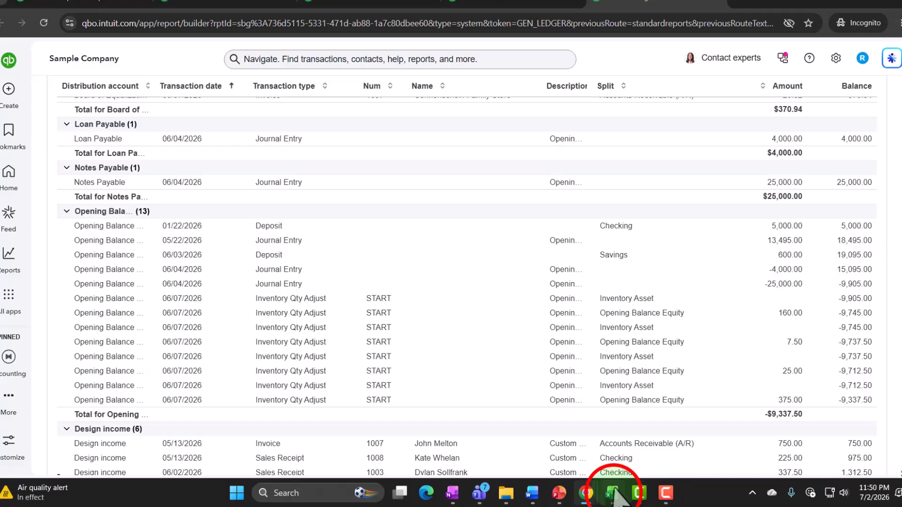
Step: Switch to the 2735 General Ledger Automation workbook in Excel and examine the Example sheet's Checking entries and Trial Balance date in Y2
{"action": "left_click", "coordinate": [614, 492]}
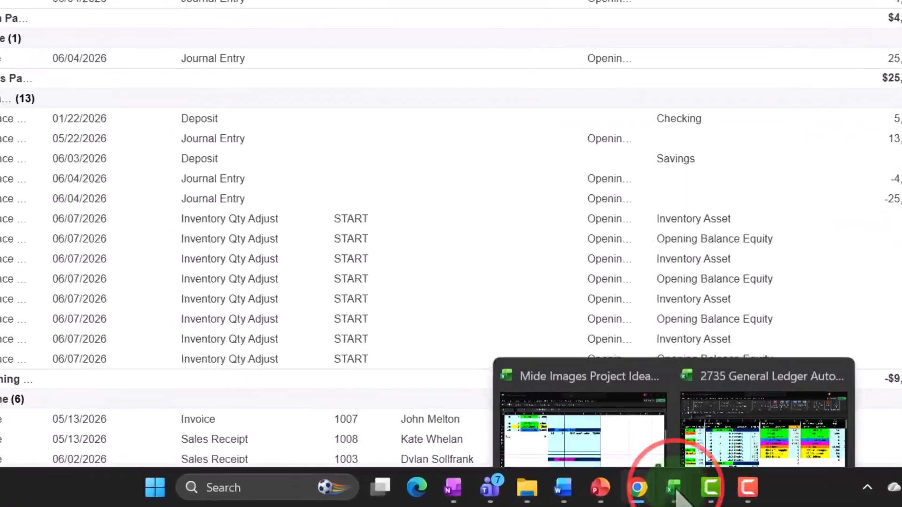
{"action": "left_click", "coordinate": [752, 446]}
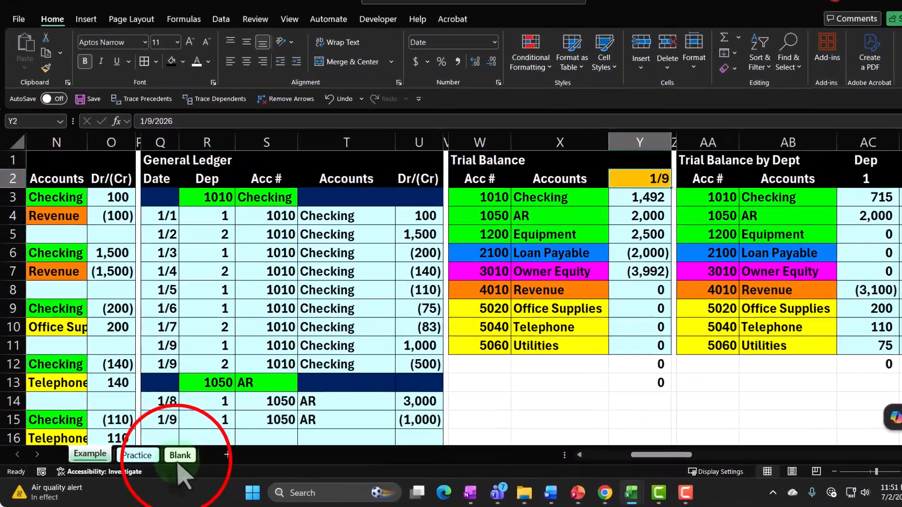
{"action": "left_click", "coordinate": [173, 458]}
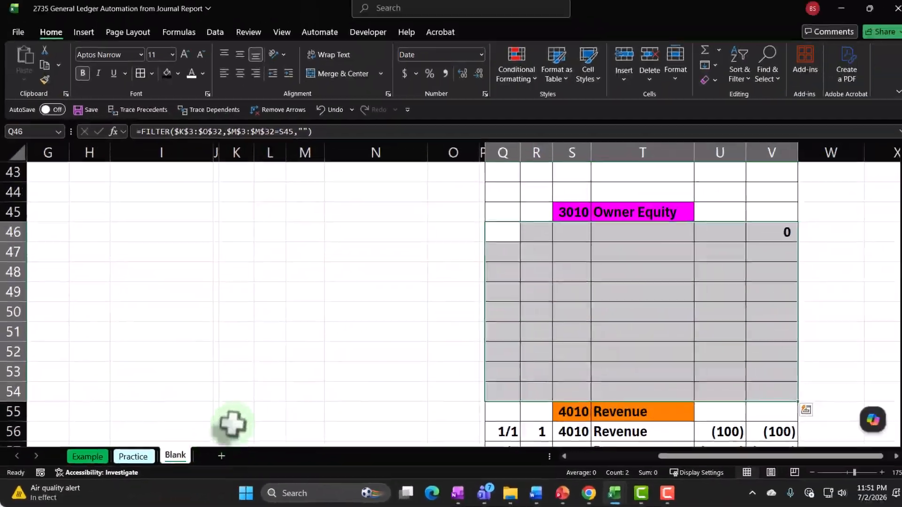
{"action": "left_click", "coordinate": [87, 456]}
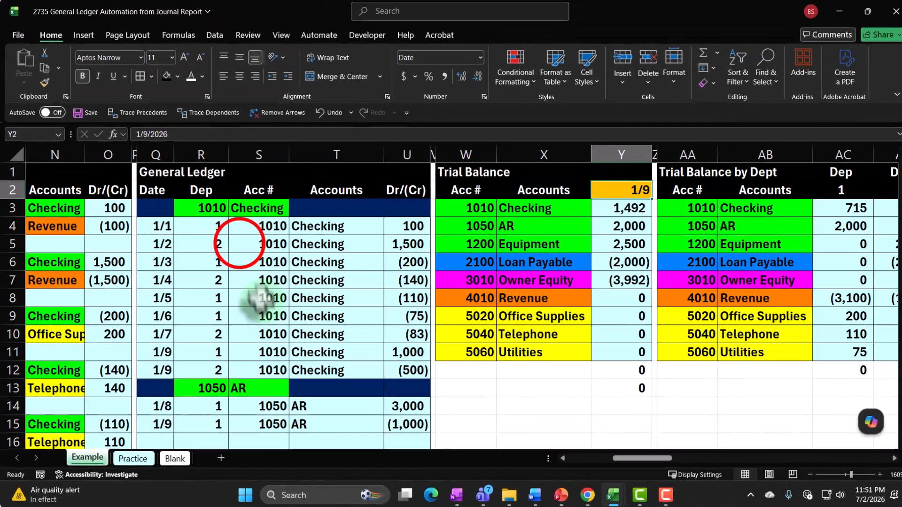
{"action": "left_click_drag", "start_coordinate": [240, 244], "coordinate": [237, 334]}
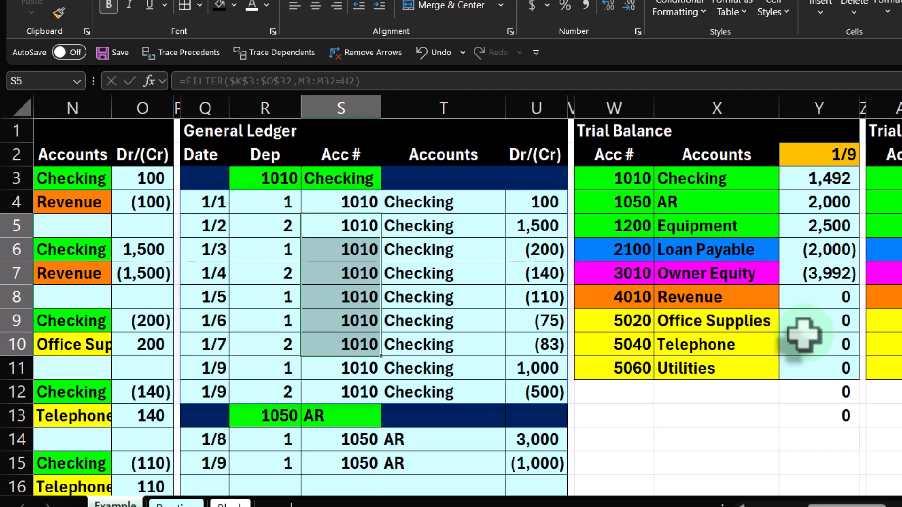
{"action": "left_click", "coordinate": [838, 157]}
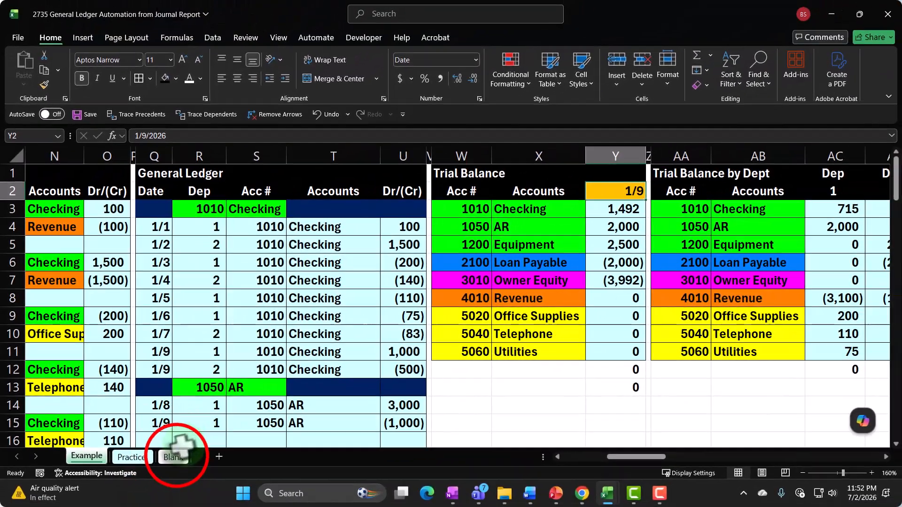
Step: Review the Blank sheet's journal entries and General Ledger from the Checking account through Utilities and the Total Dr/(Cr) row
{"action": "left_click", "coordinate": [230, 505]}
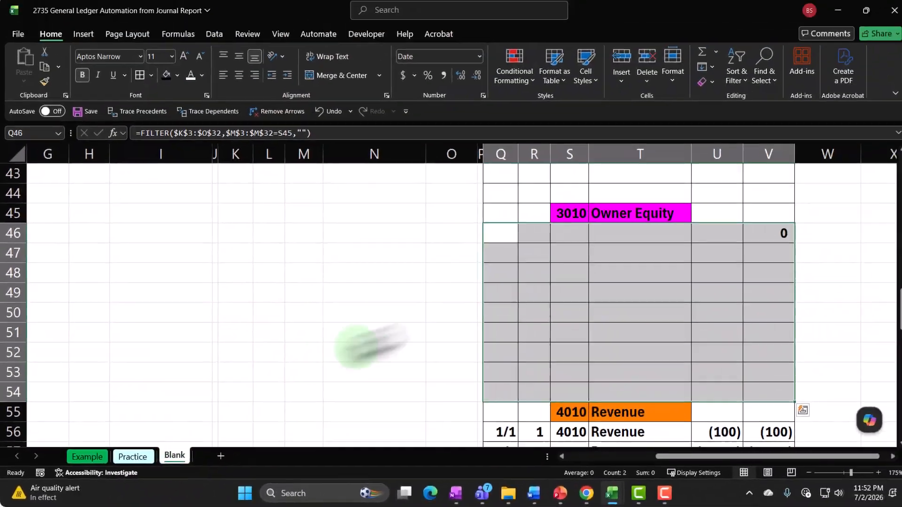
{"action": "scroll", "coordinate": [768, 265], "scroll_direction": "up", "scroll_amount": 14}
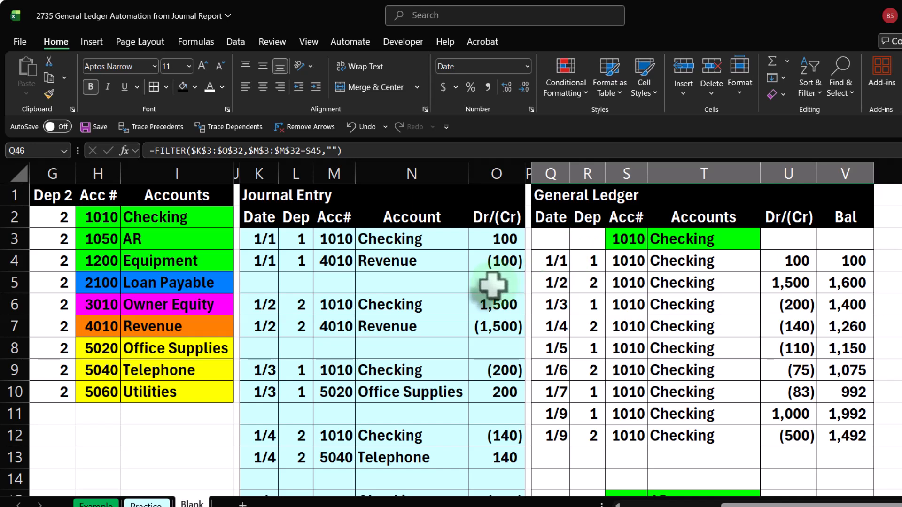
{"action": "scroll", "coordinate": [587, 296], "scroll_direction": "down", "scroll_amount": 14}
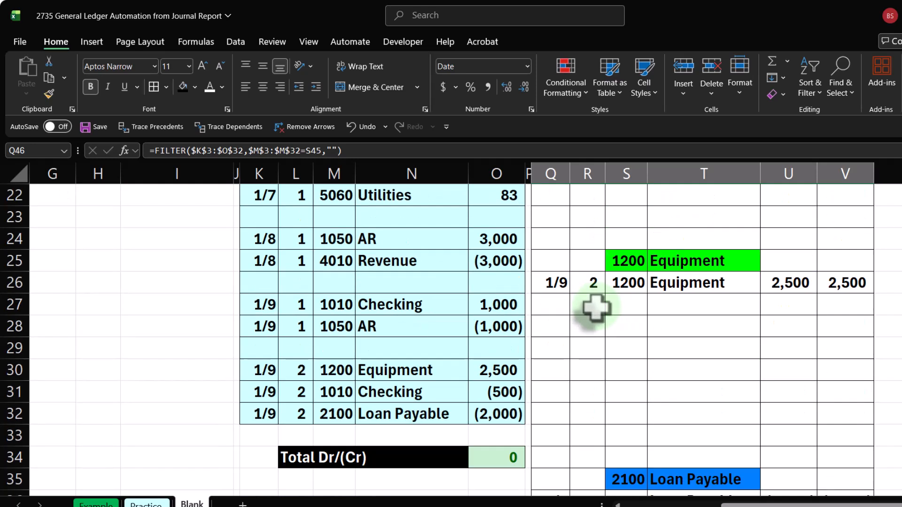
{"action": "scroll", "coordinate": [597, 305], "scroll_direction": "down", "scroll_amount": 10}
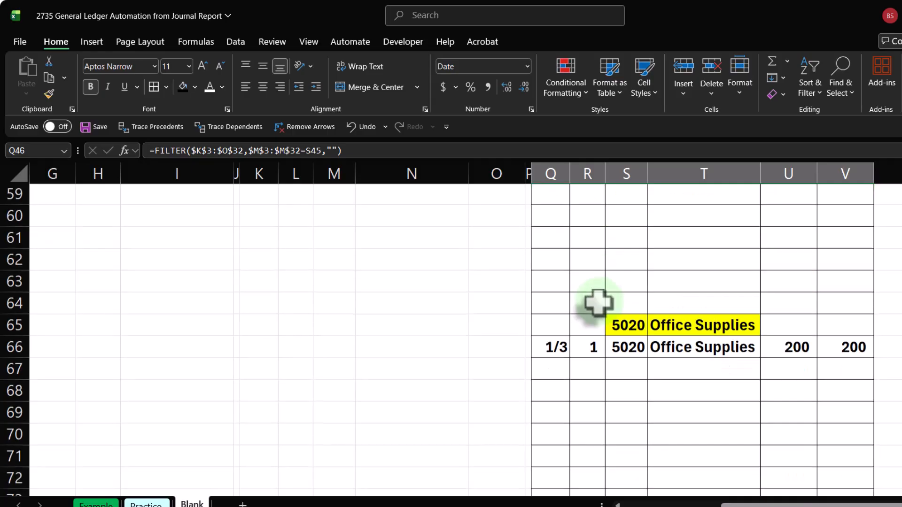
{"action": "scroll", "coordinate": [596, 307], "scroll_direction": "down", "scroll_amount": 3}
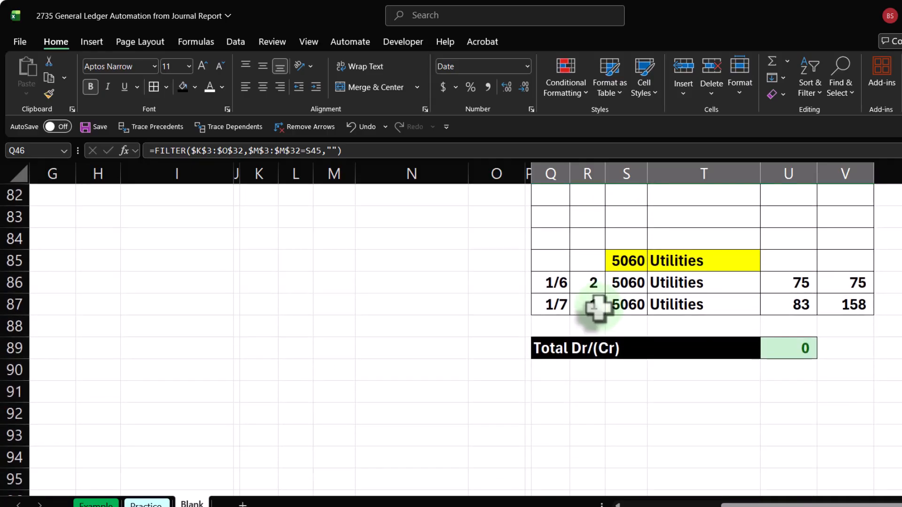
{"action": "scroll", "coordinate": [601, 301], "scroll_direction": "up", "scroll_amount": 20}
{"action": "scroll", "coordinate": [608, 290], "scroll_direction": "up", "scroll_amount": 6}
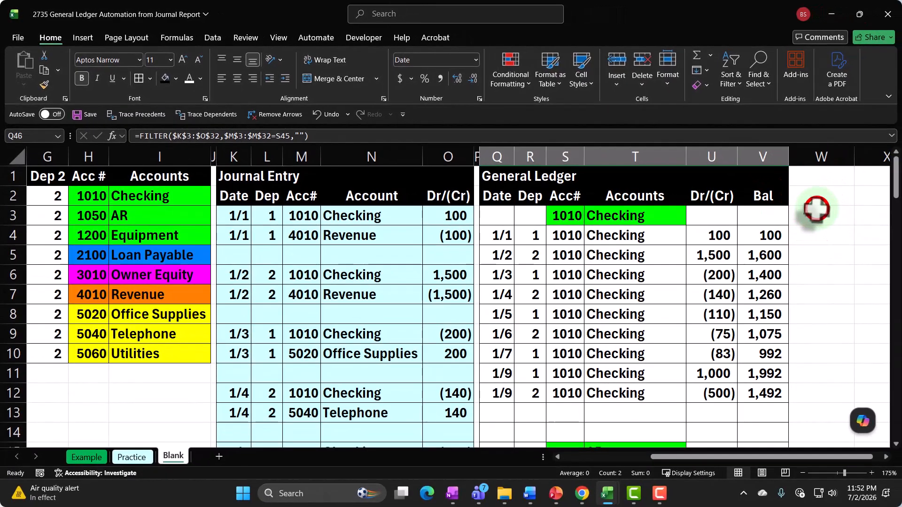
Step: Inspect the Blank sheet's General Ledger columns and the empty area beside them by selecting columns Q through X
{"action": "left_click", "coordinate": [817, 210]}
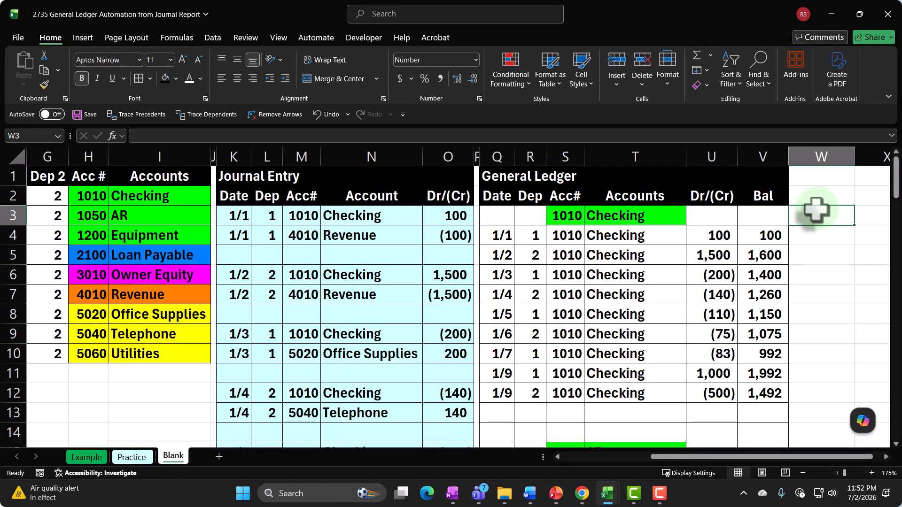
{"action": "key", "text": "Right"}
{"action": "key", "text": "Right"}
{"action": "key", "text": "Right"}
{"action": "key", "text": "Right"}
{"action": "key", "text": "Right"}
{"action": "key", "text": "Right"}
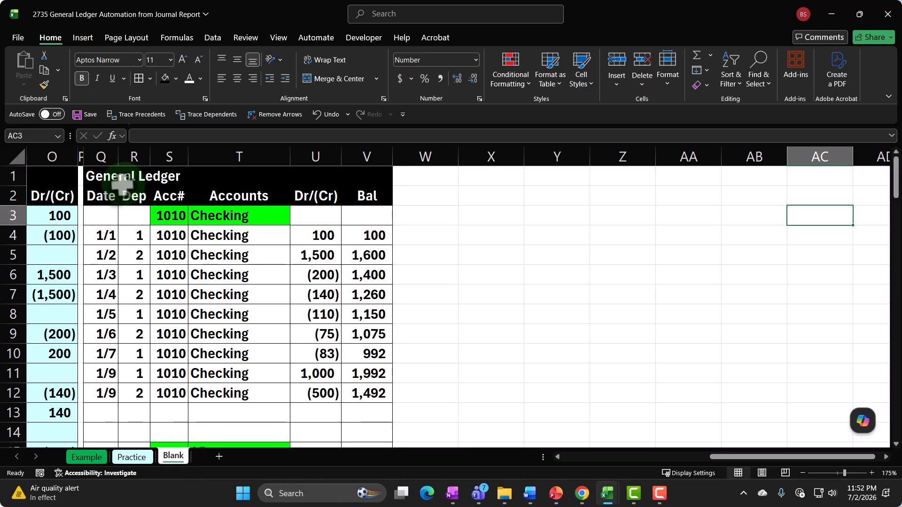
{"action": "left_click", "coordinate": [106, 159]}
{"action": "left_click_drag", "start_coordinate": [106, 160], "coordinate": [487, 168]}
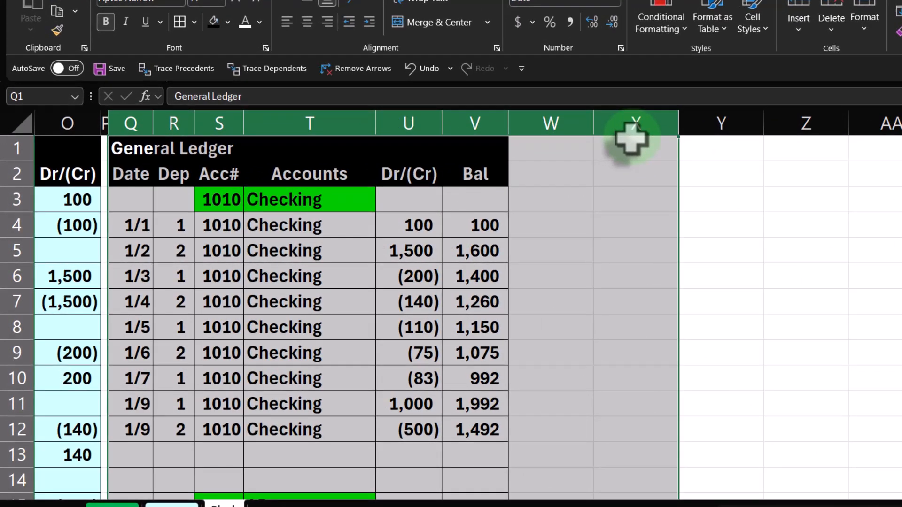
{"action": "left_click", "coordinate": [572, 219]}
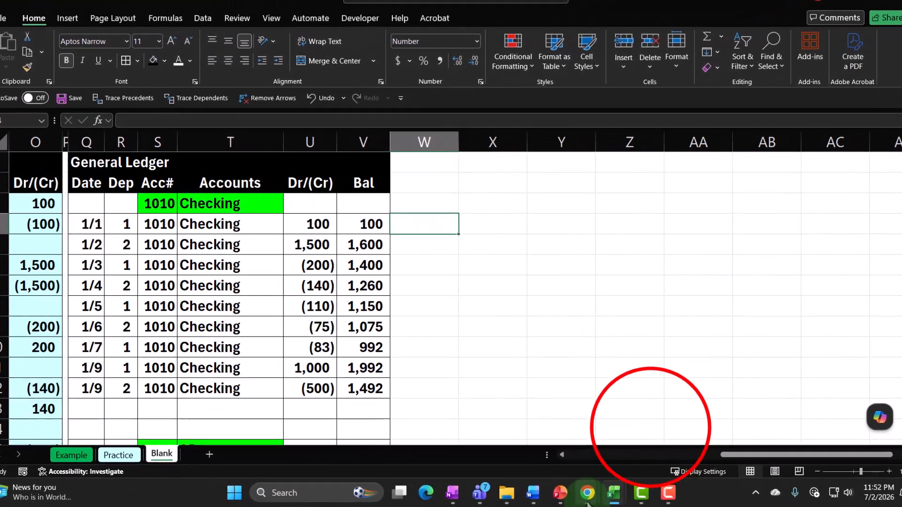
Step: Switch to QuickBooks Online in Chrome and view the Trial Balance report as of December 31, 2027
{"action": "mouse_move", "coordinate": [587, 493]}
{"action": "left_click", "coordinate": [746, 390]}
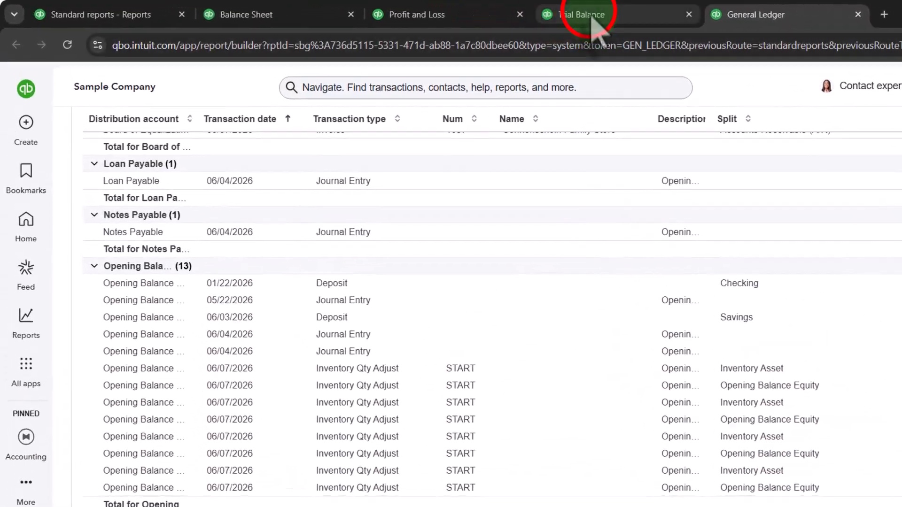
{"action": "left_click", "coordinate": [481, 12]}
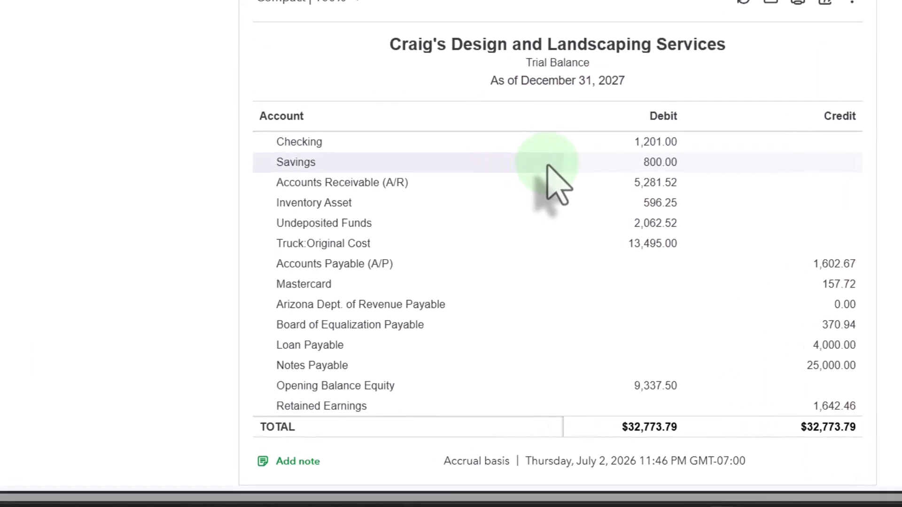